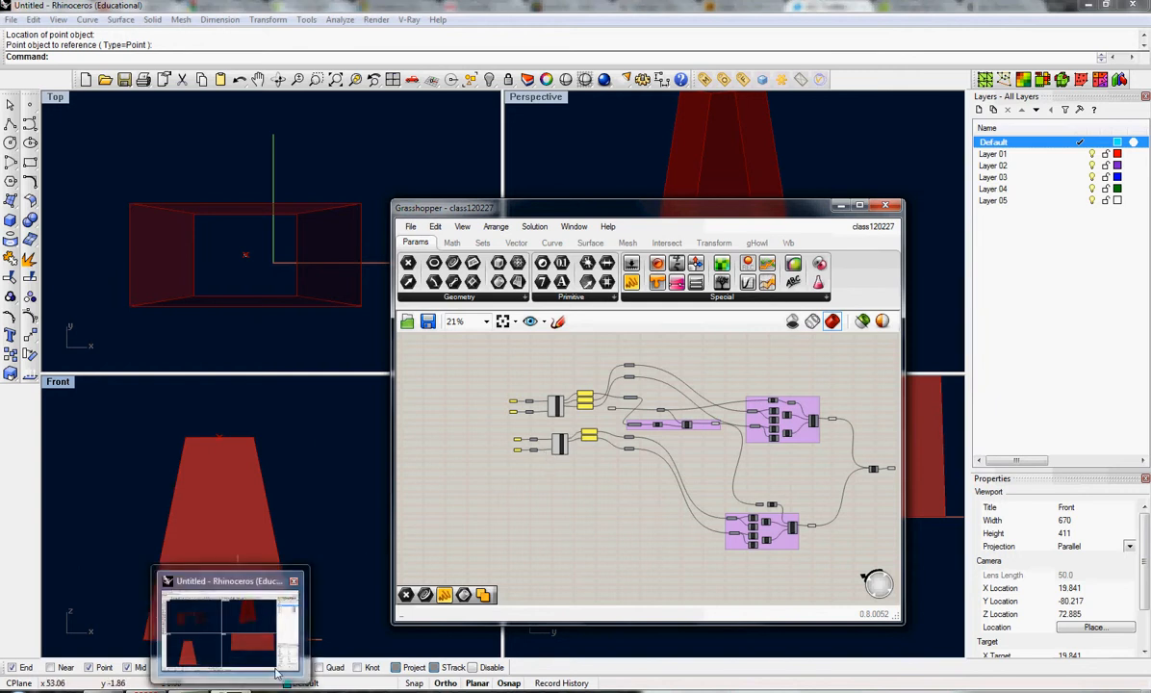
Step: Switch to the Excel workbook and set the tower's Building Height on the Tower1 sheet to 100
click(190, 689)
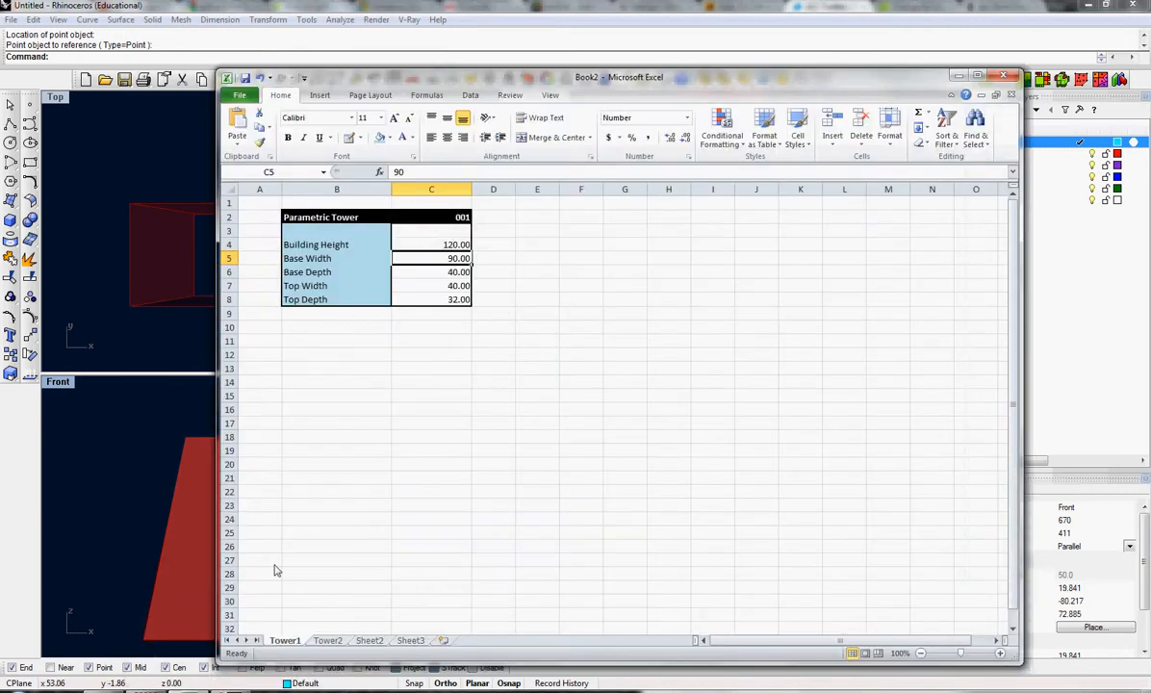
click(525, 304)
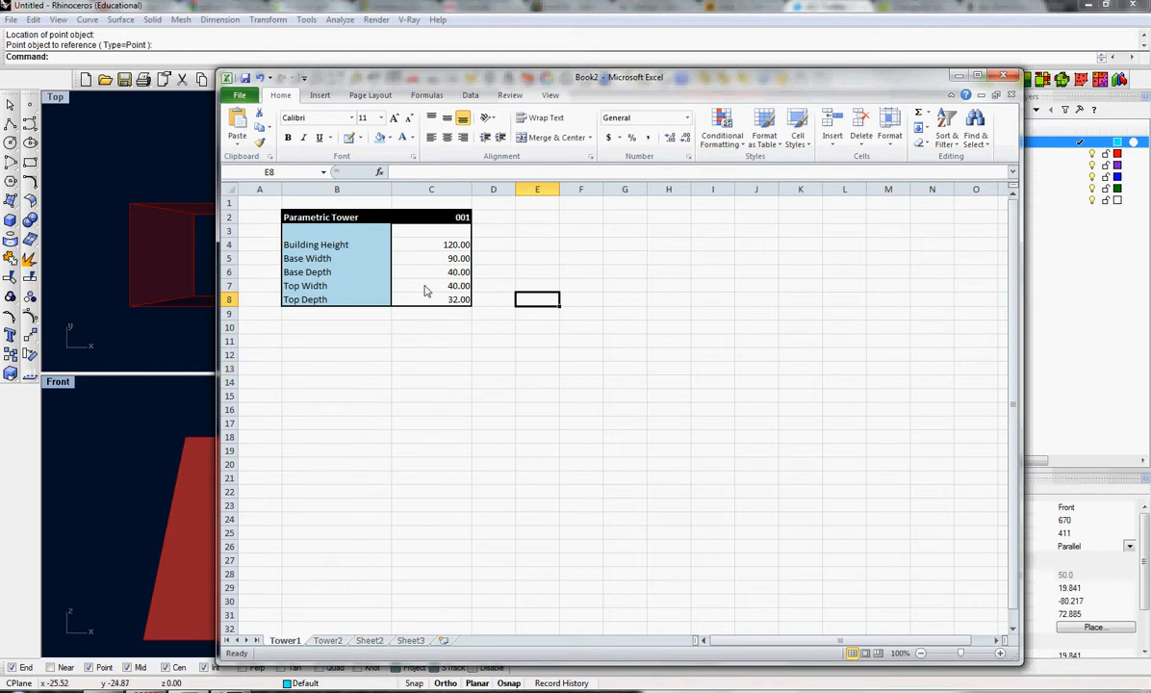
click(140, 472)
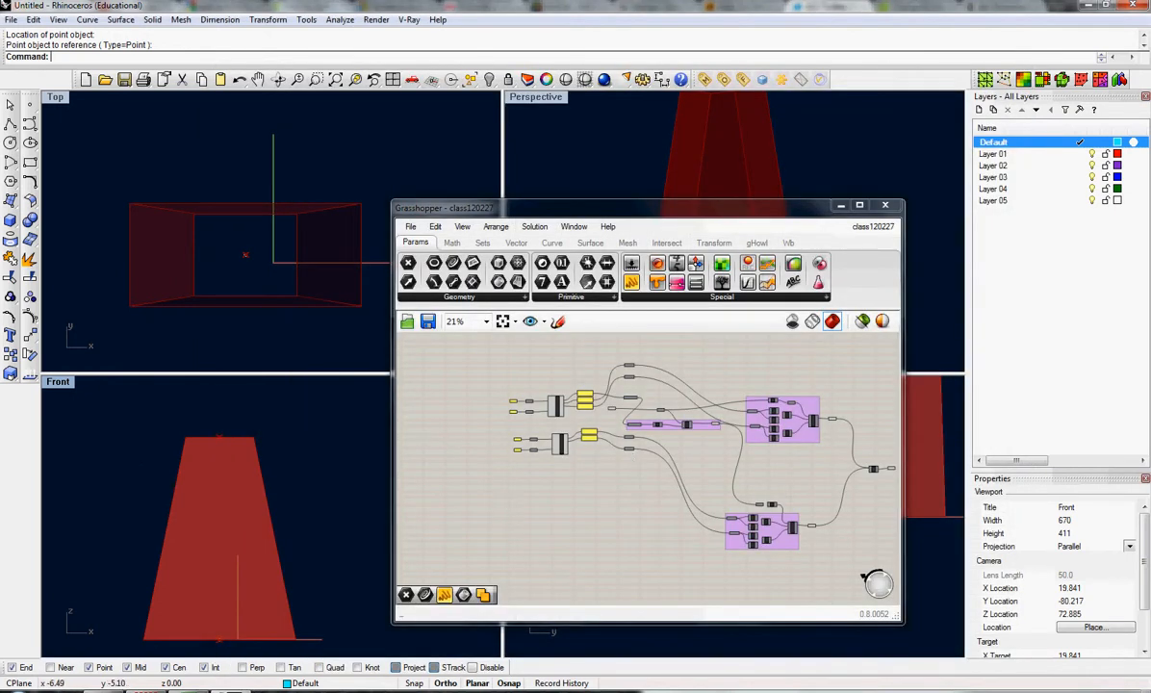
key(alt+Tab)
click(456, 246)
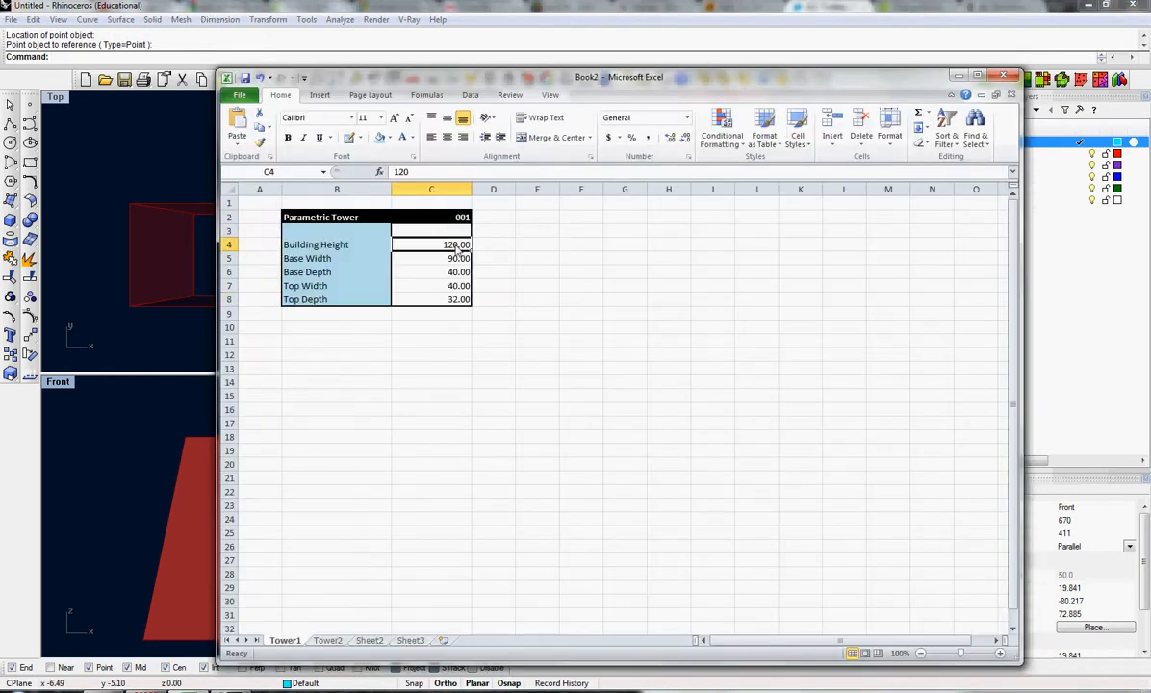
text(10)
key(Return)
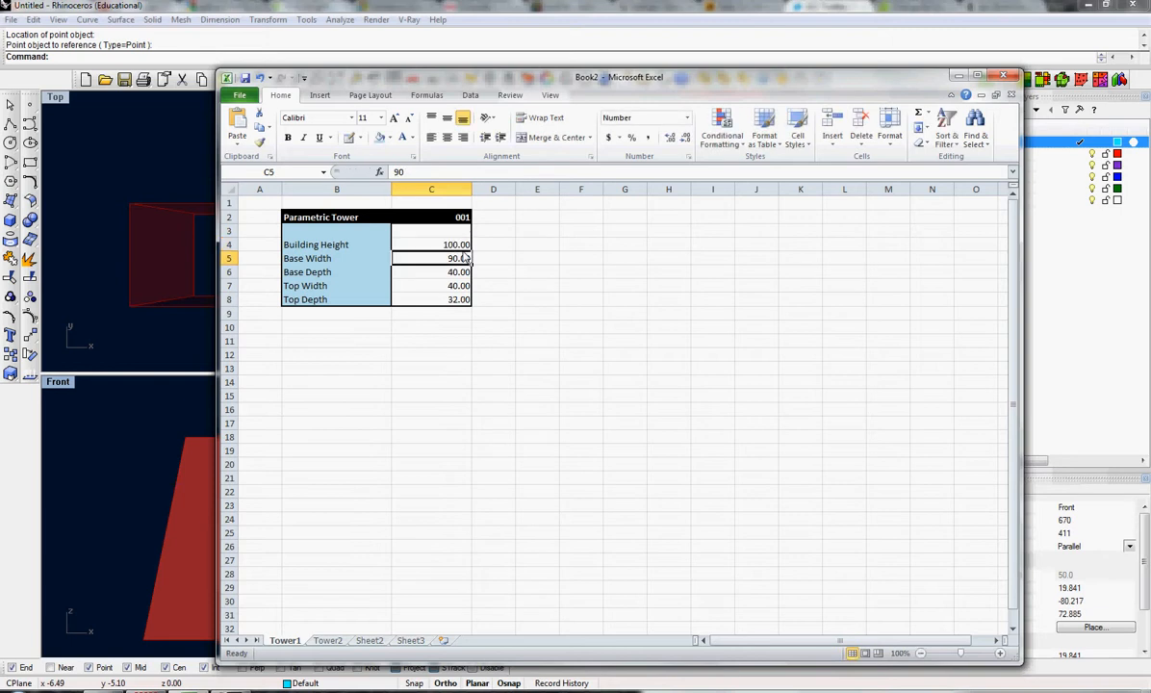
Step: Return to Grasshopper, recompute the definition, and select the Mass parameter after the Loft component to highlight the tower
click(145, 417)
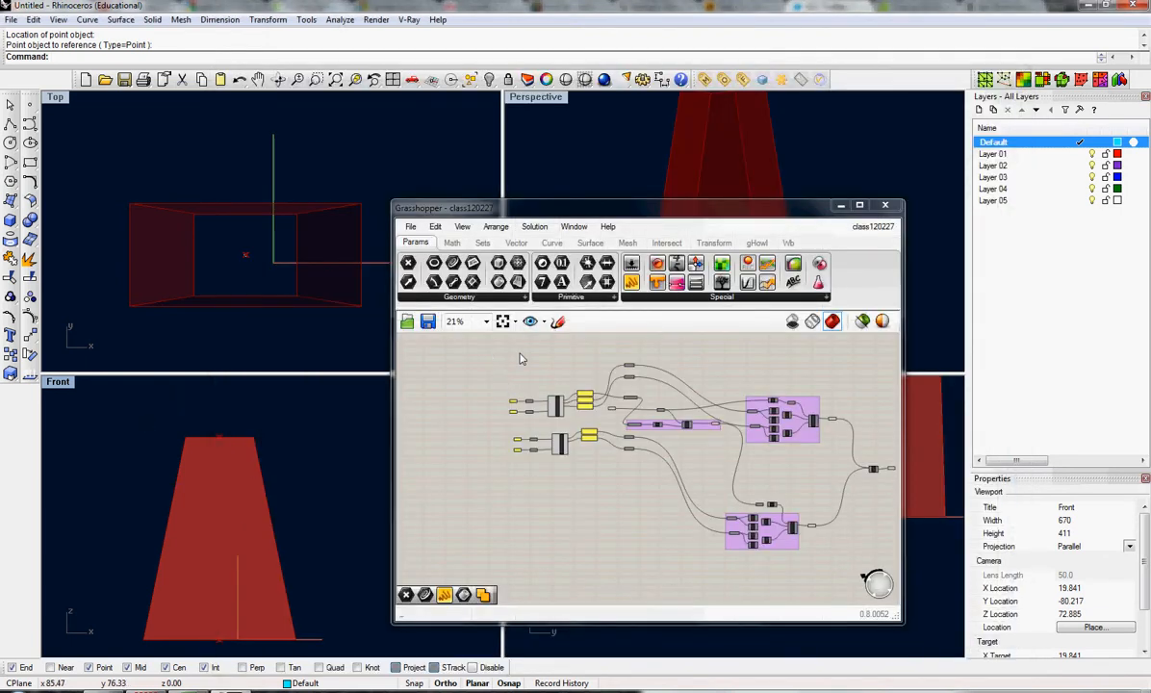
middle_click(559, 406)
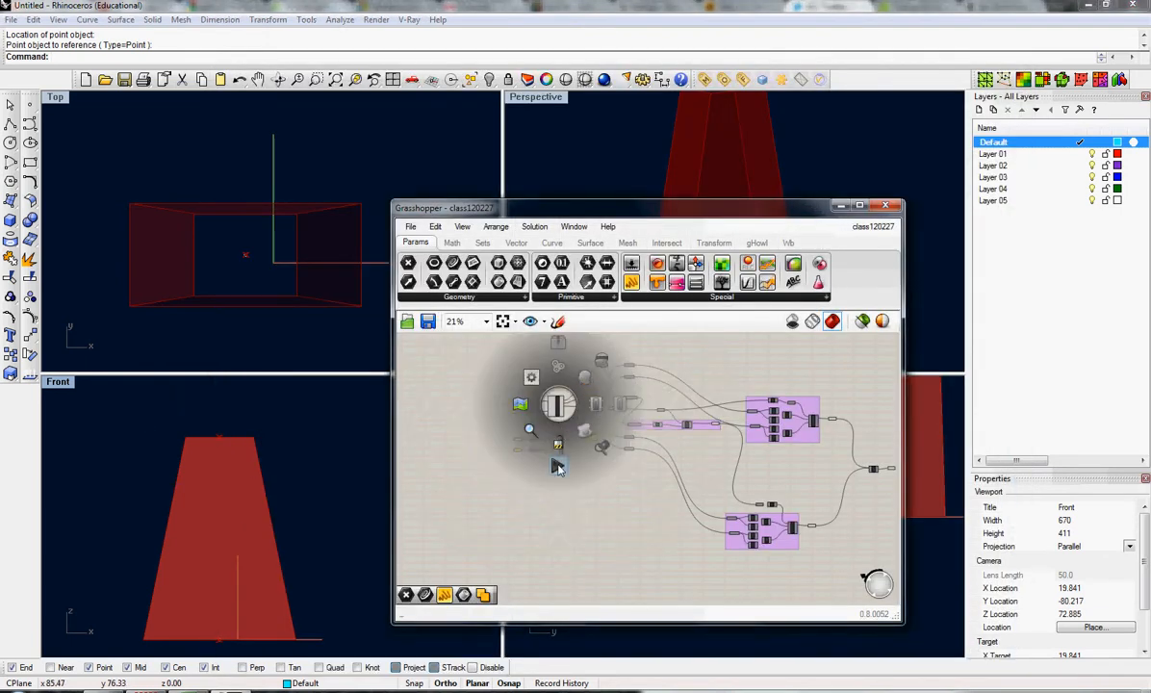
click(557, 469)
right_drag(625, 517, 543, 507)
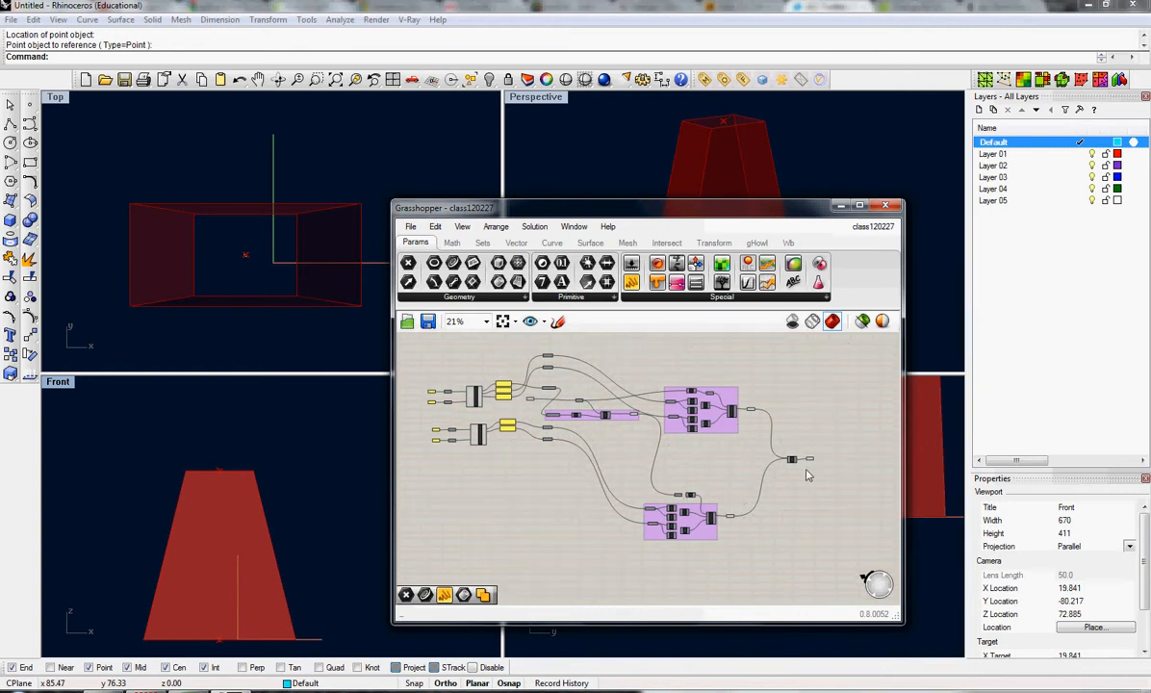
scroll(807, 474, up, 8)
click(809, 414)
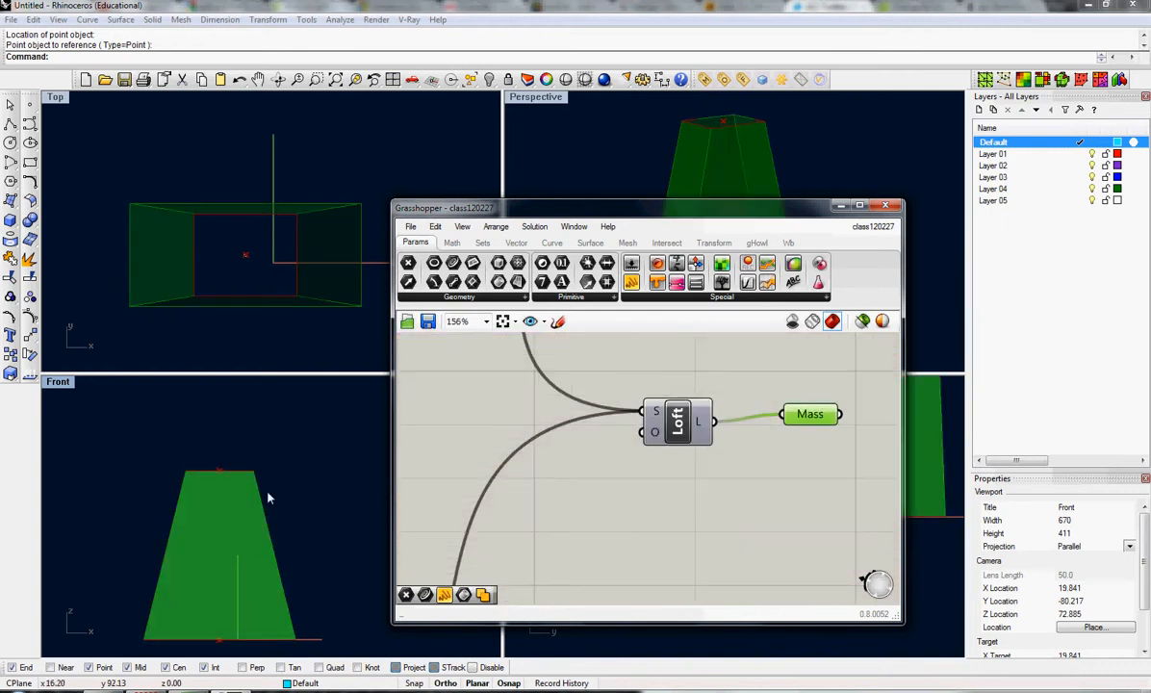
Step: Place a Line component on the canvas beside the Origin parameter
scroll(727, 510, down, 5)
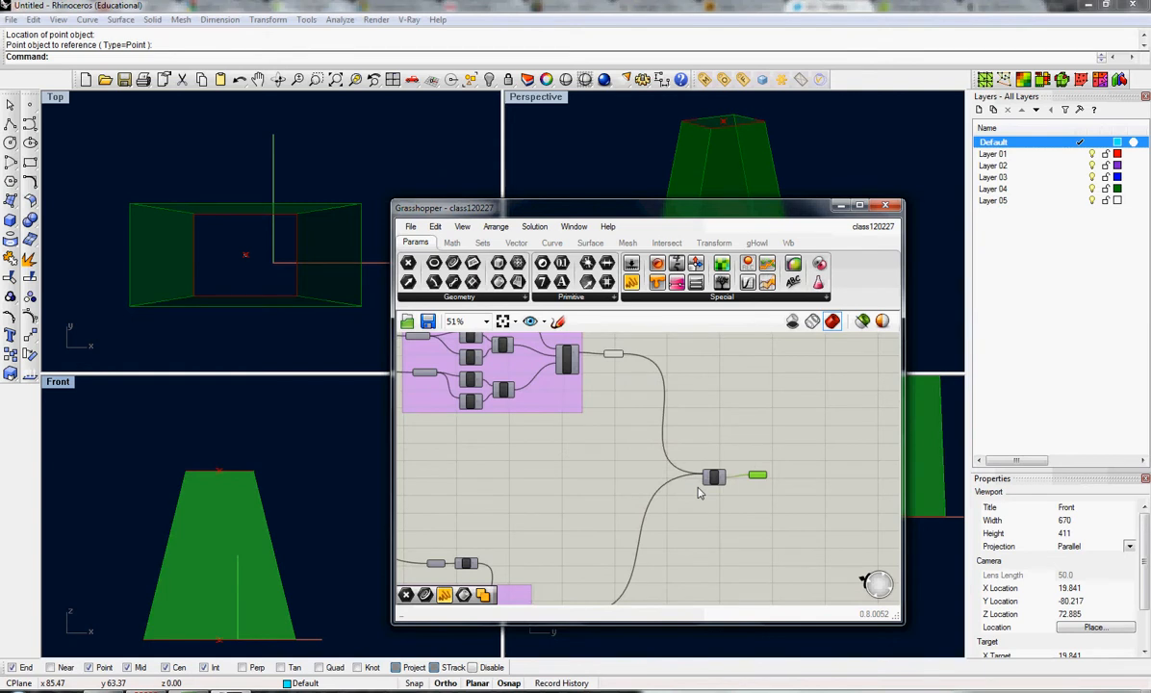
mouse_move(580, 455)
right_down()
mouse_move(614, 480)
mouse_move(734, 513)
right_up()
right_drag(524, 481, 684, 517)
mouse_move(558, 496)
right_down()
mouse_move(715, 527)
mouse_move(806, 494)
right_up()
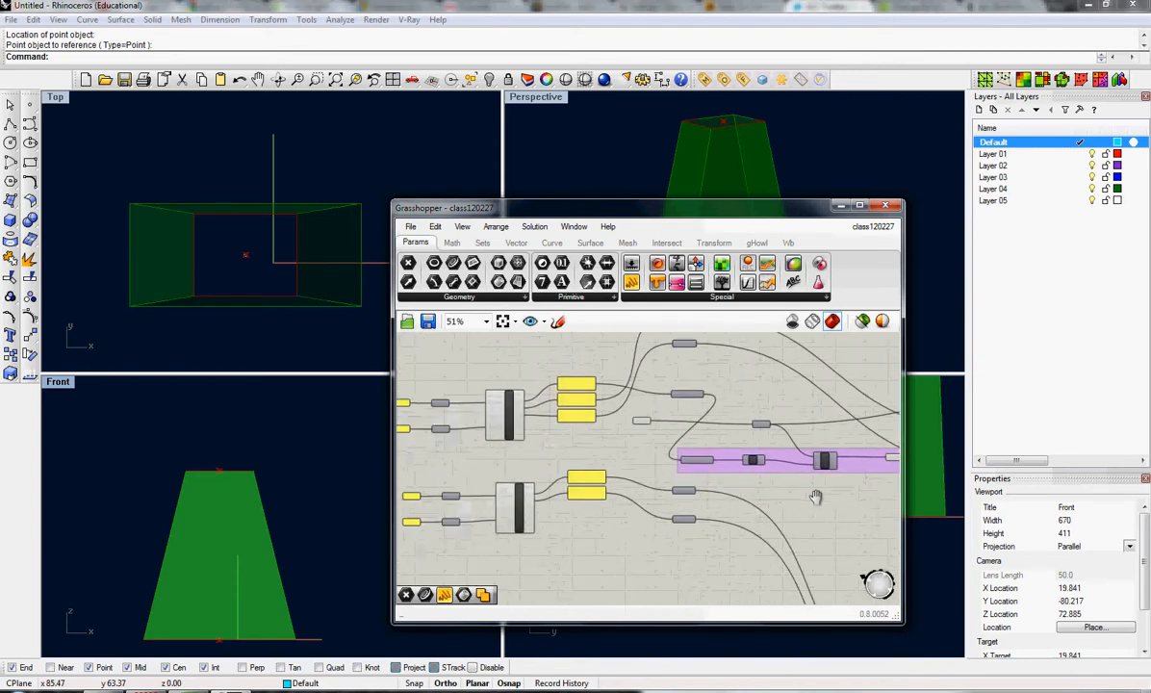
right_drag(727, 459, 761, 458)
scroll(726, 450, up, 5)
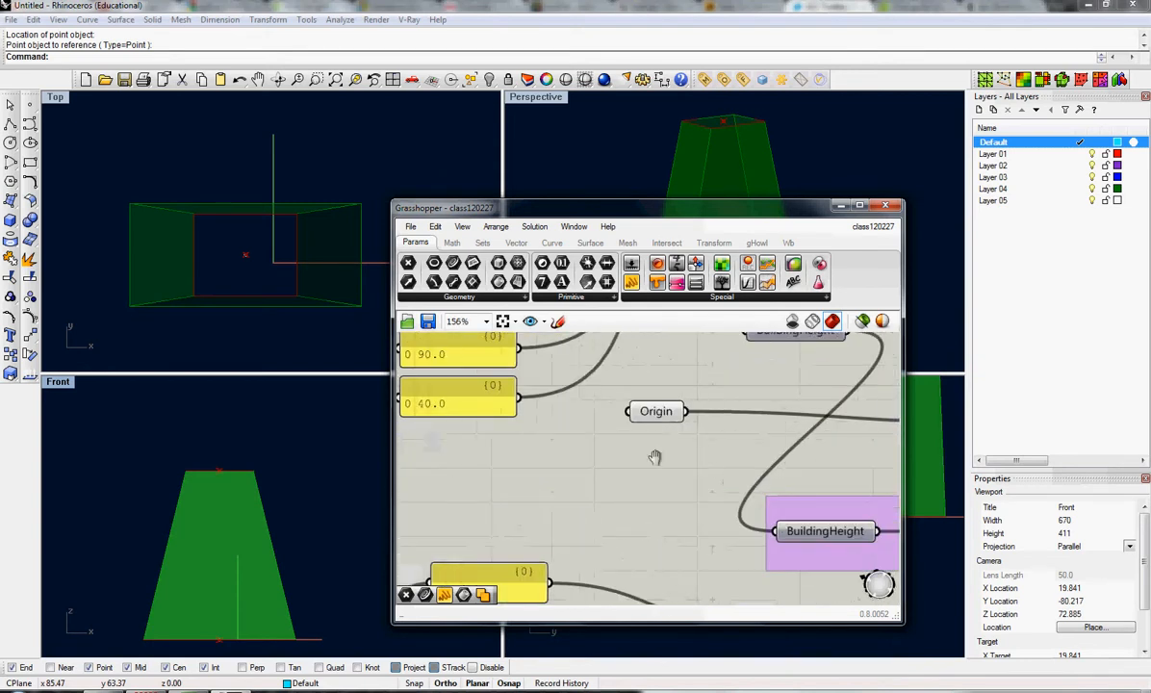
right_drag(657, 457, 564, 457)
click(555, 244)
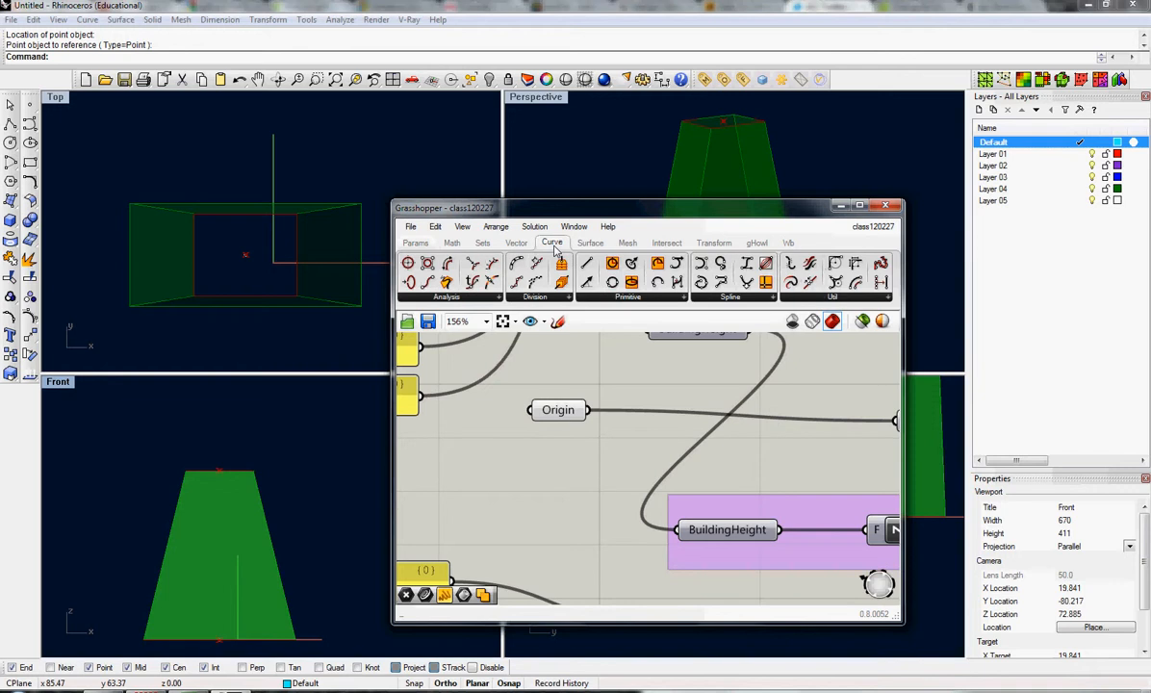
drag(555, 268, 645, 460)
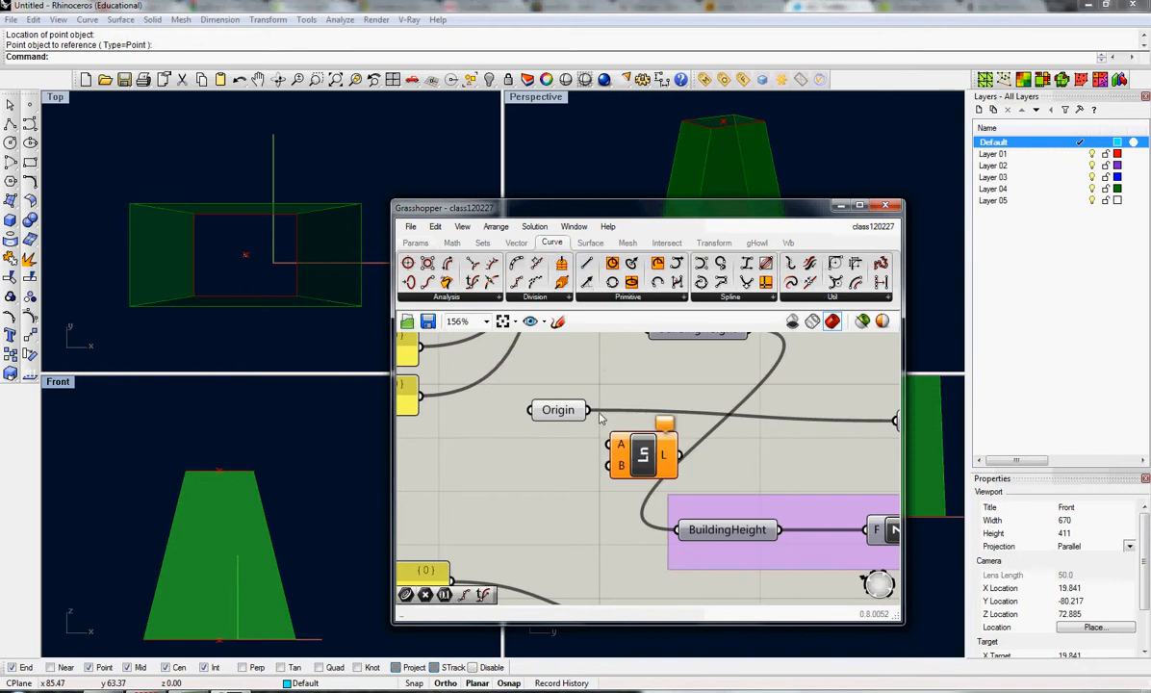
Step: Connect Origin to input A and TopPt to input B of the Line component, and place it in the open space before the Loft
scroll(482, 435, down, 4)
scroll(482, 430, down, 1)
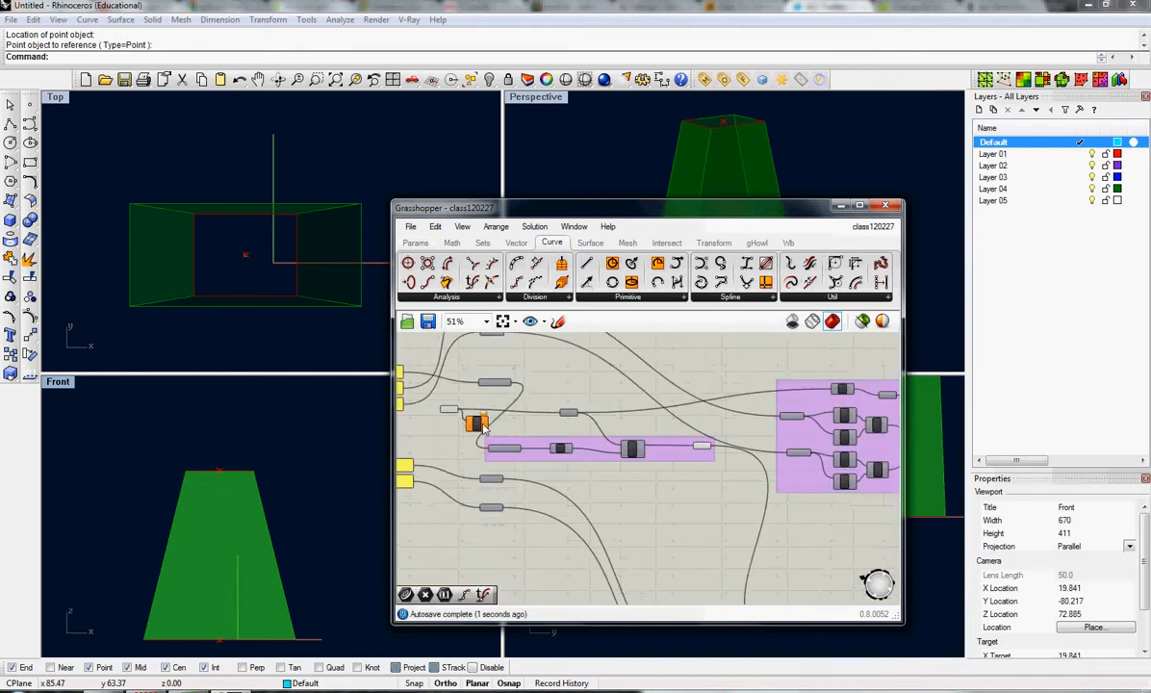
drag(480, 425, 735, 518)
scroll(718, 444, up, 6)
click(660, 450)
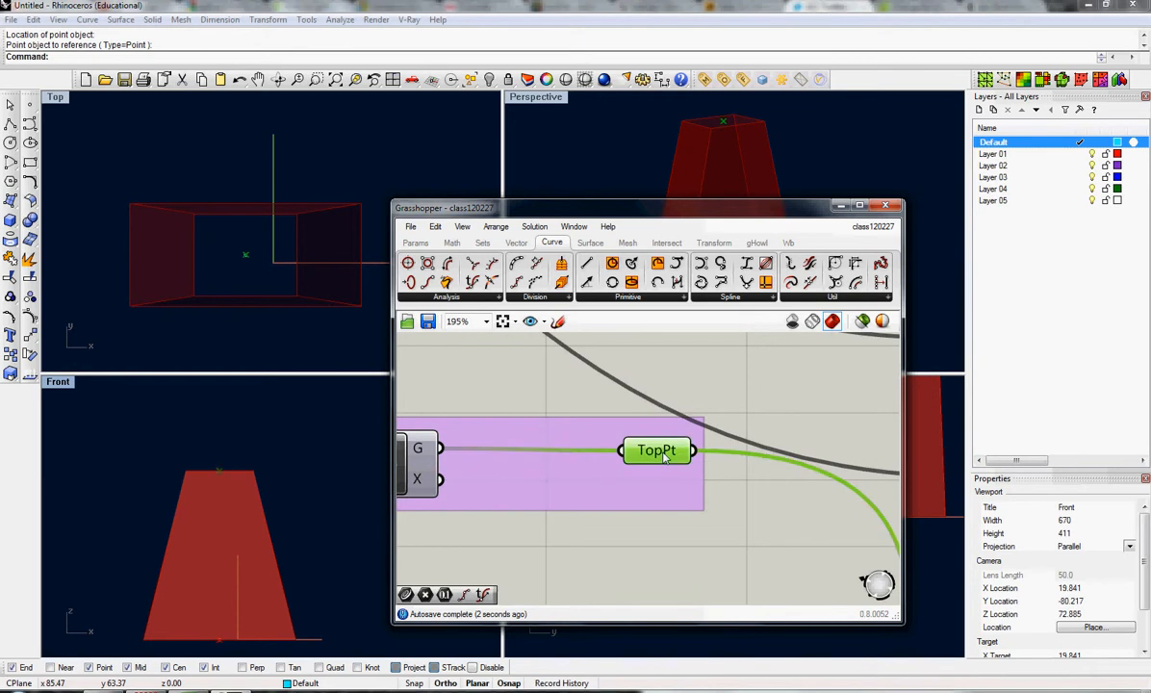
scroll(643, 439, down, 4)
drag(652, 435, 665, 542)
scroll(642, 452, down, 3)
right_drag(664, 472, 556, 415)
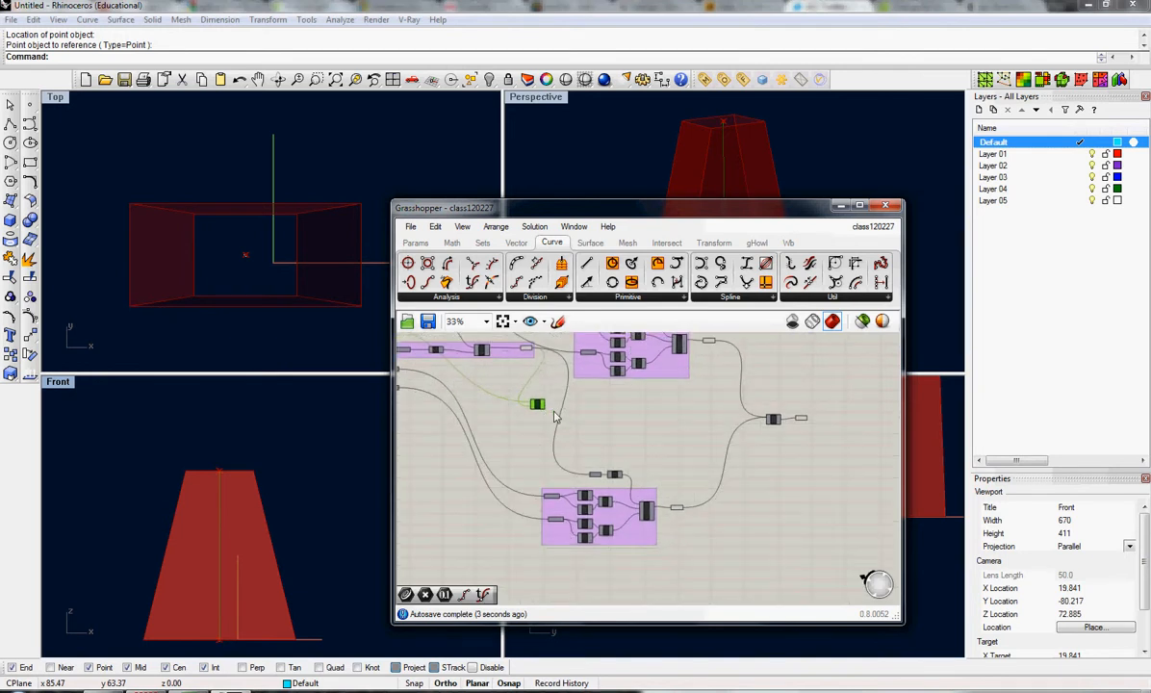
drag(541, 408, 641, 436)
Step: Add a geometry parameter beside the Line component and connect the Line's output to it
click(415, 242)
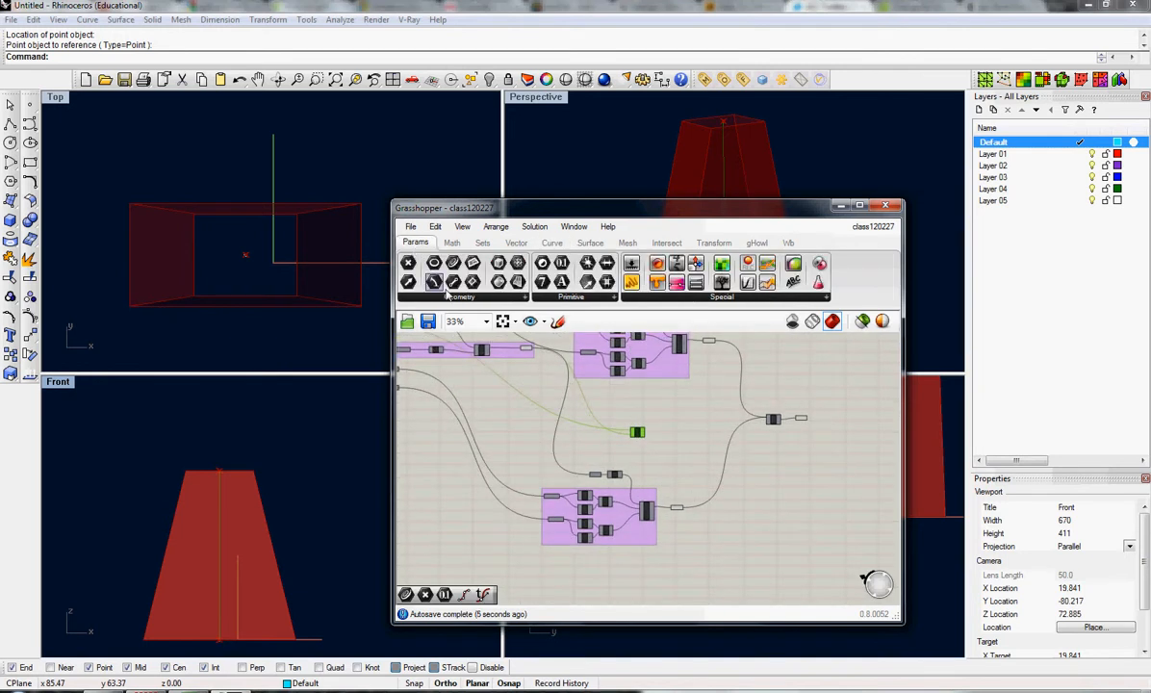
drag(434, 265, 689, 420)
scroll(674, 446, up, 3)
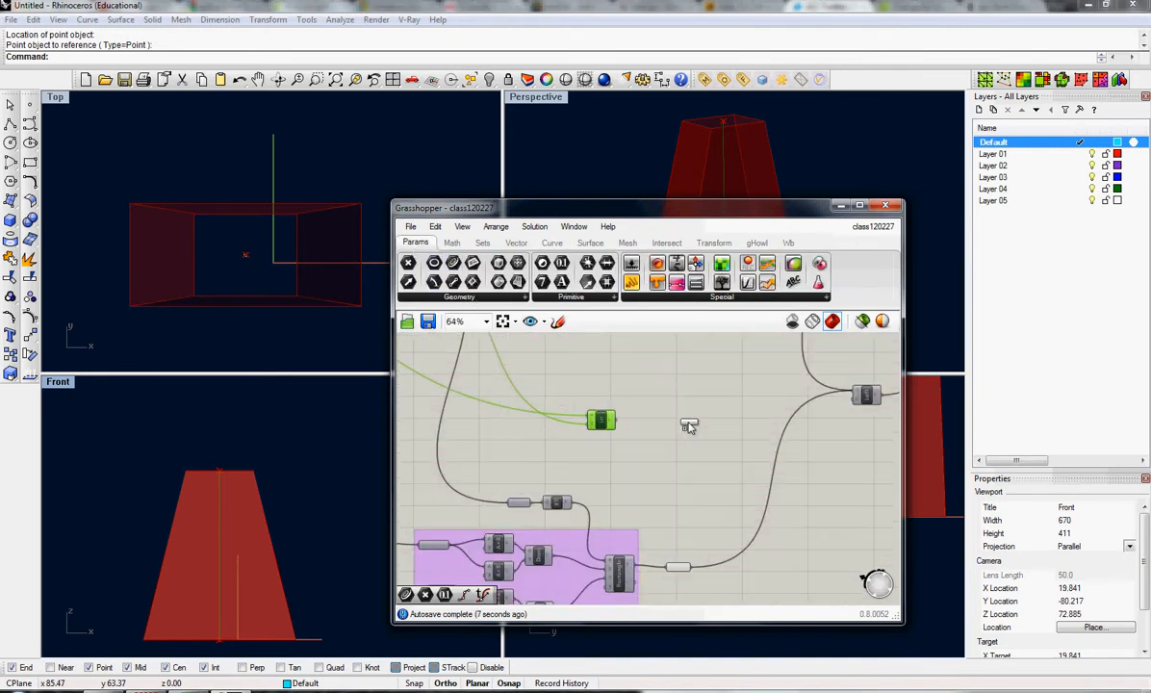
drag(617, 422, 665, 424)
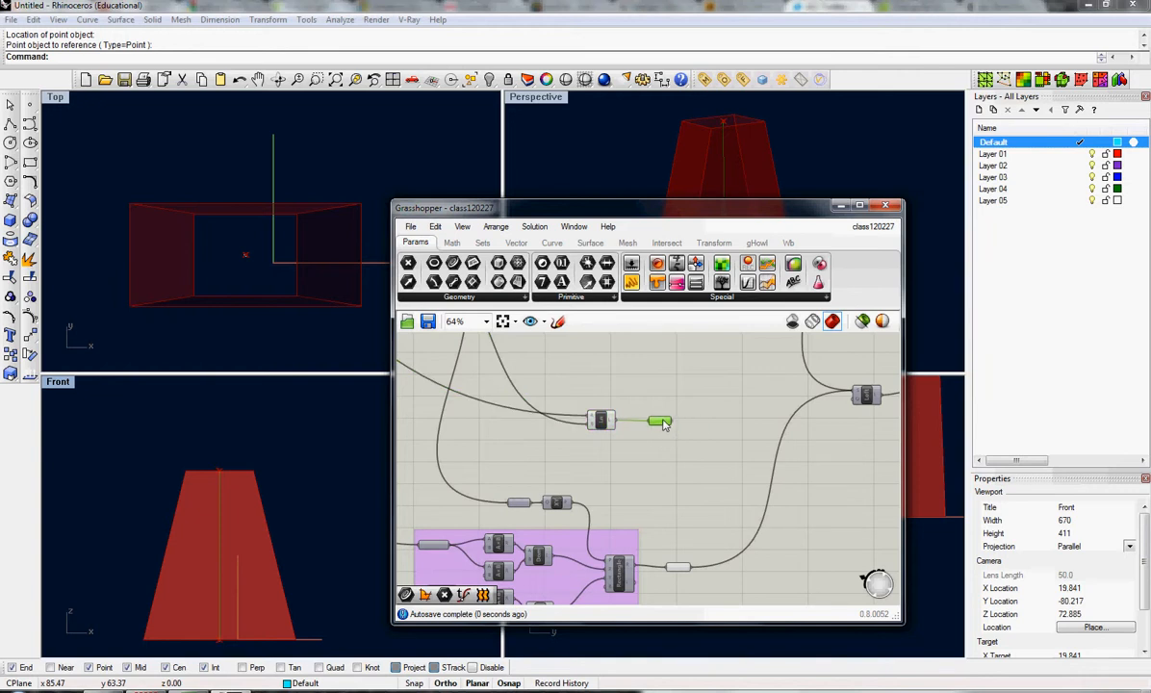
Step: Place an Integer parameter in the empty canvas area below the lower Excel reader component
right_drag(515, 447, 657, 456)
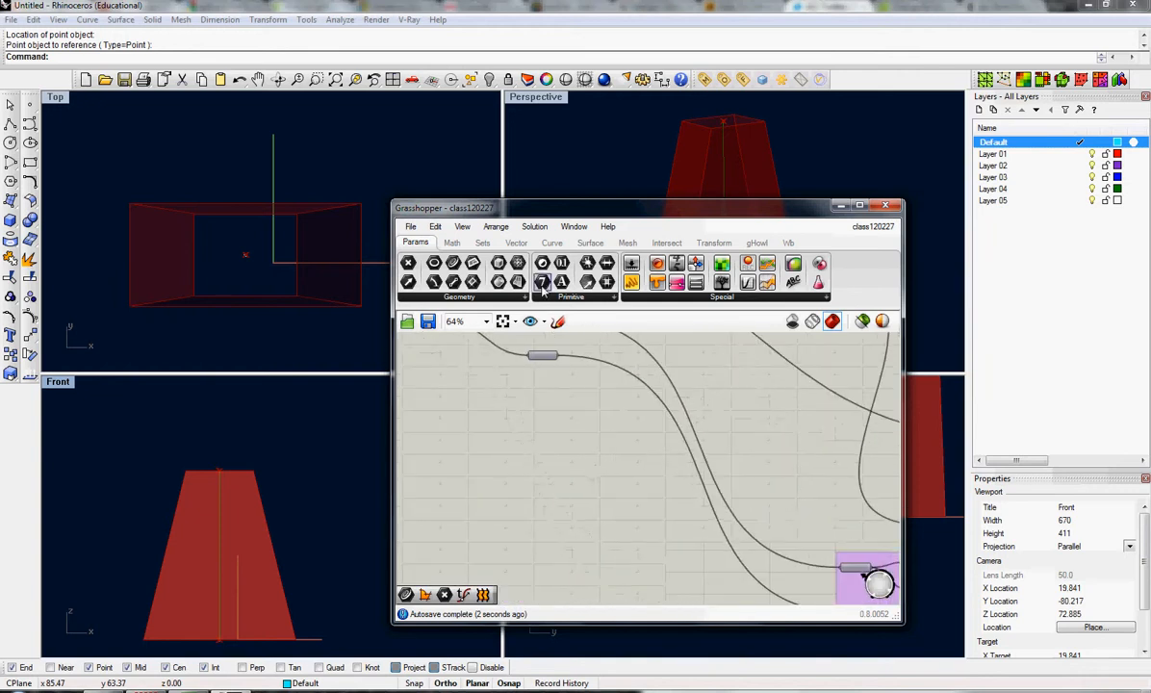
scroll(740, 466, down, 1)
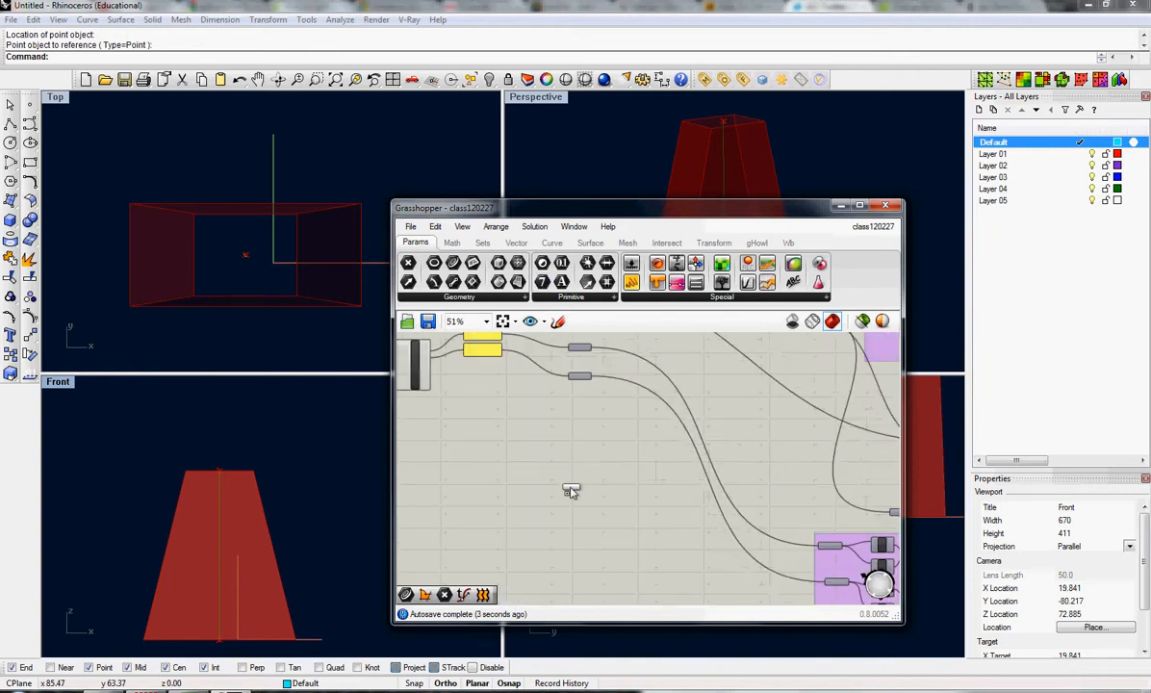
click(488, 462)
right_drag(482, 473, 682, 481)
drag(684, 471, 522, 457)
scroll(525, 453, up, 7)
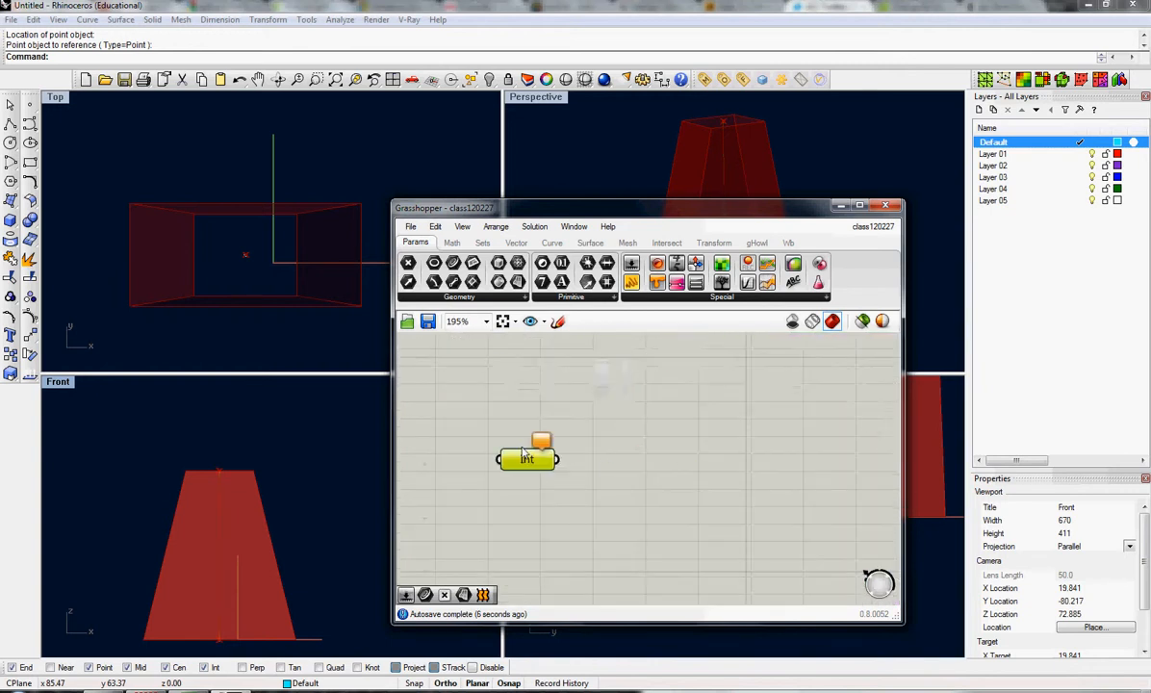
Step: Rename the Integer parameter as numFloors and position it near the lower readExcel_COLUMN component's outputs, below the value panels
right_click(536, 472)
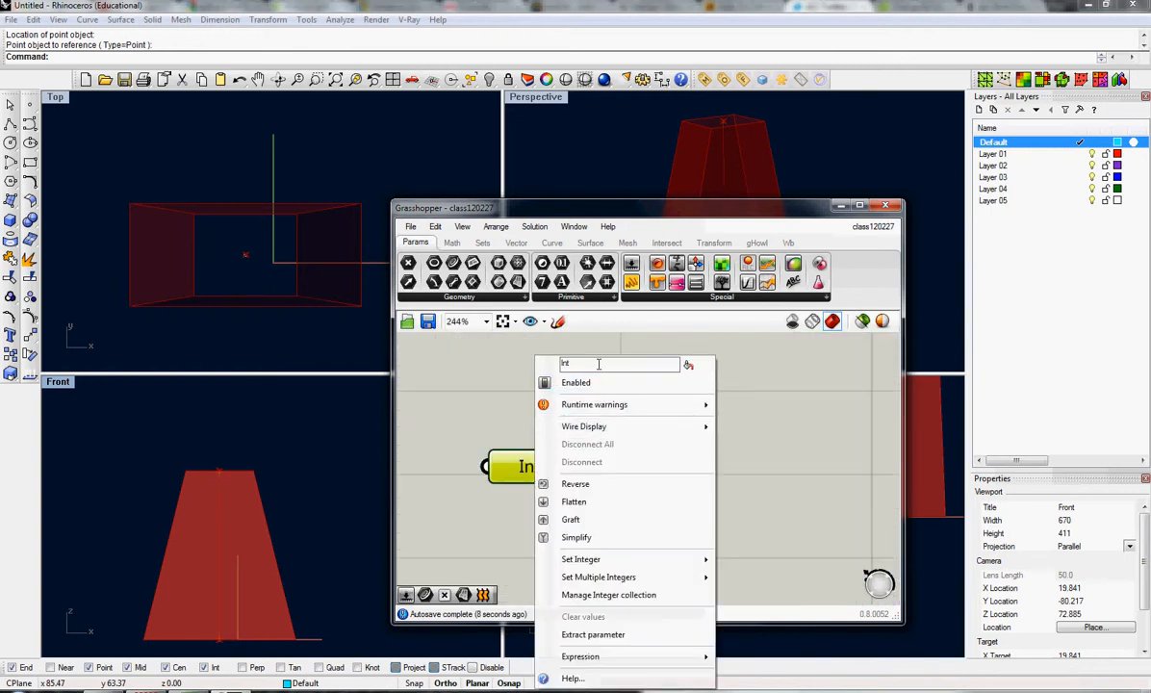
text(numFloors)
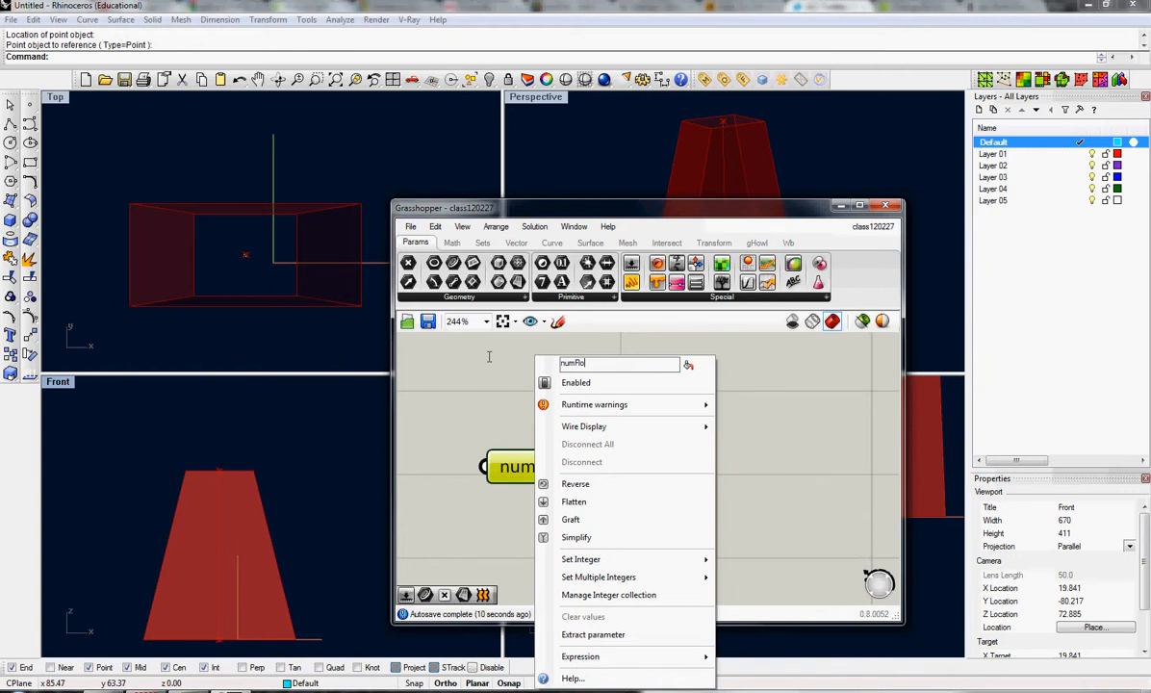
click(458, 388)
right_drag(534, 406, 535, 447)
scroll(541, 479, down, 6)
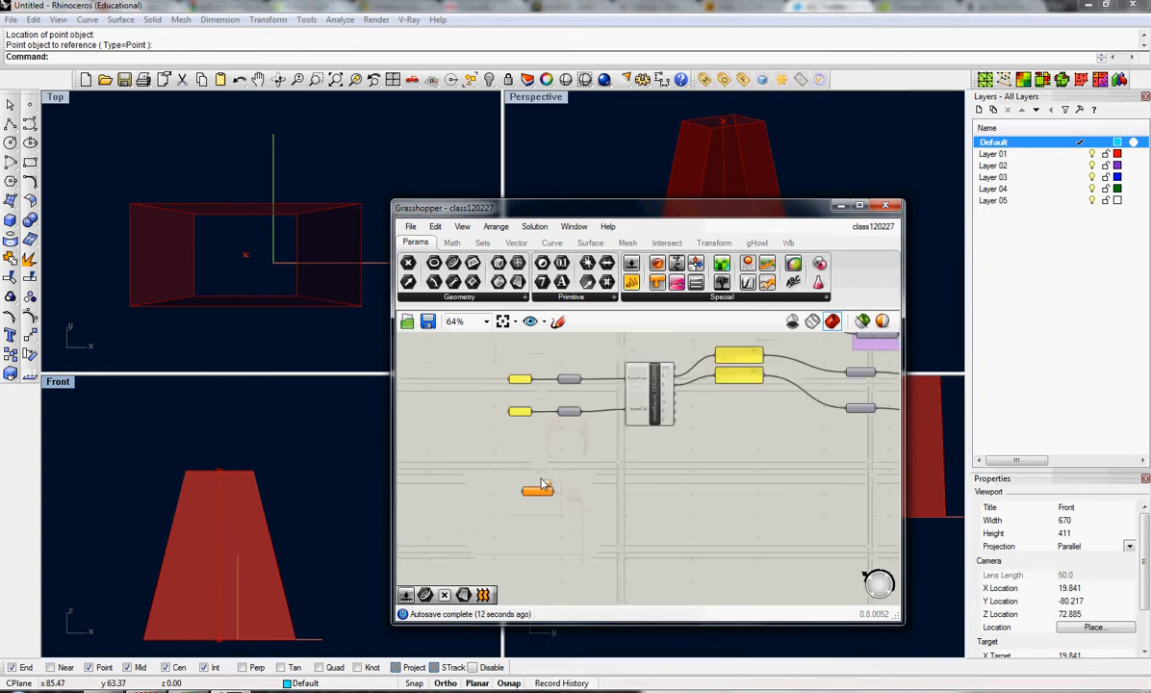
drag(541, 491, 764, 445)
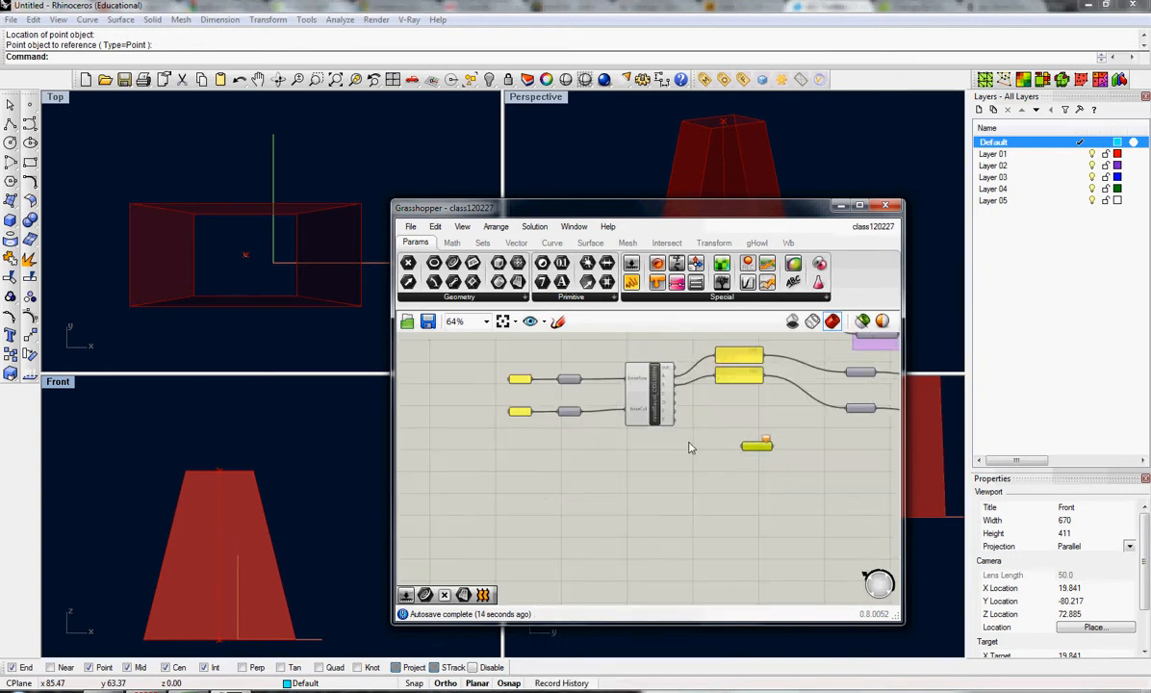
right_drag(729, 444, 694, 486)
scroll(631, 452, up, 3)
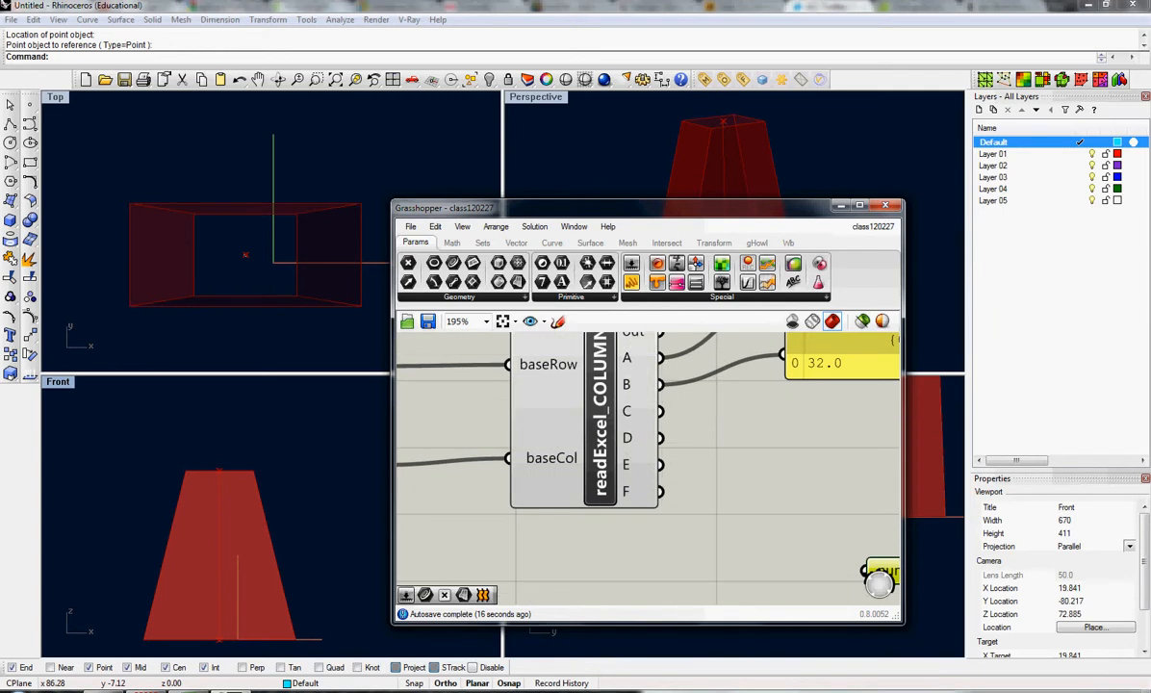
Step: Switch to the Excel workbook and add a Number of Floors row below Top Depth with the value 8
key(alt+Tab)
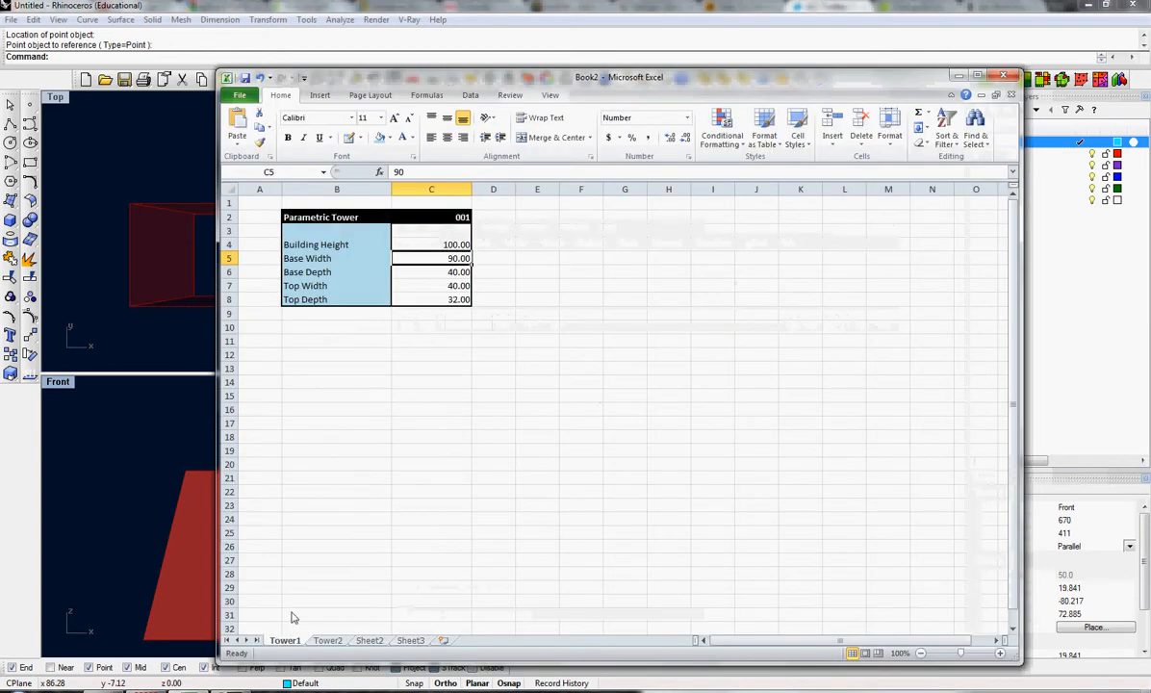
click(310, 319)
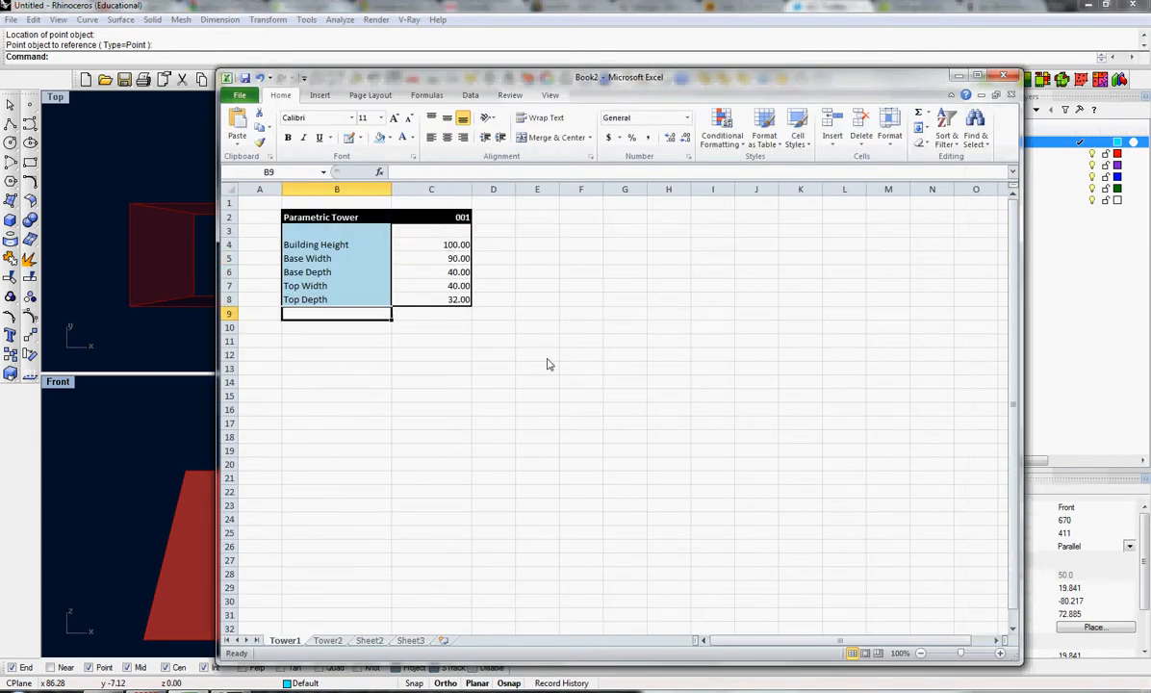
text(Number of Floors)
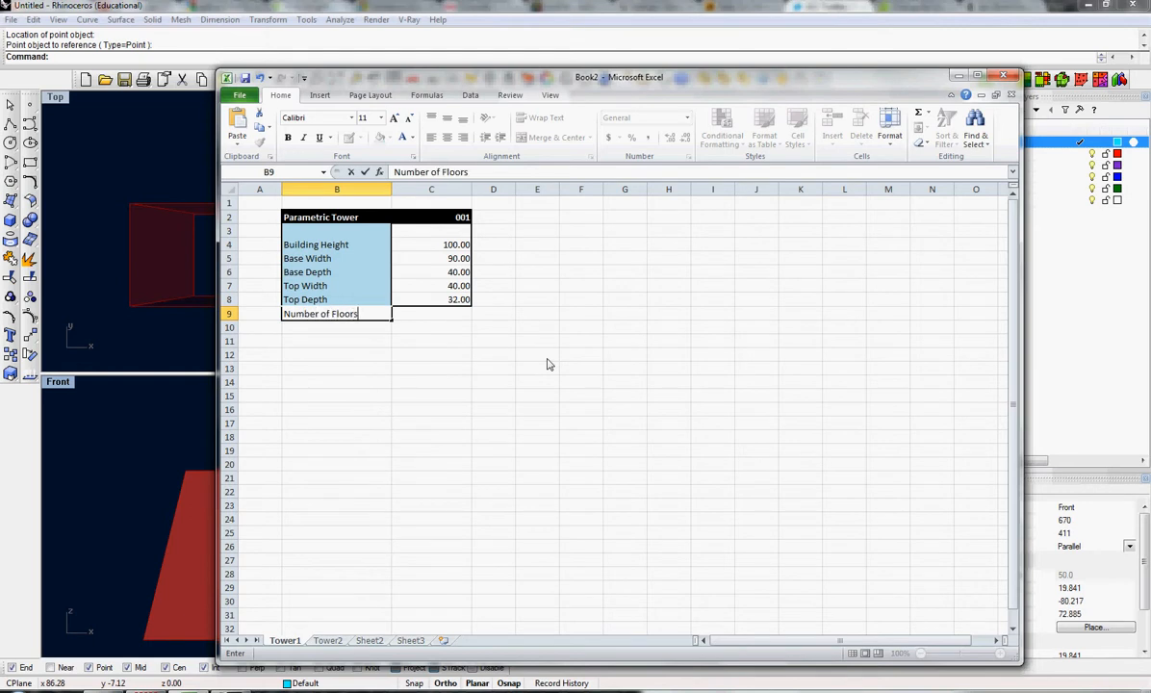
key(Tab)
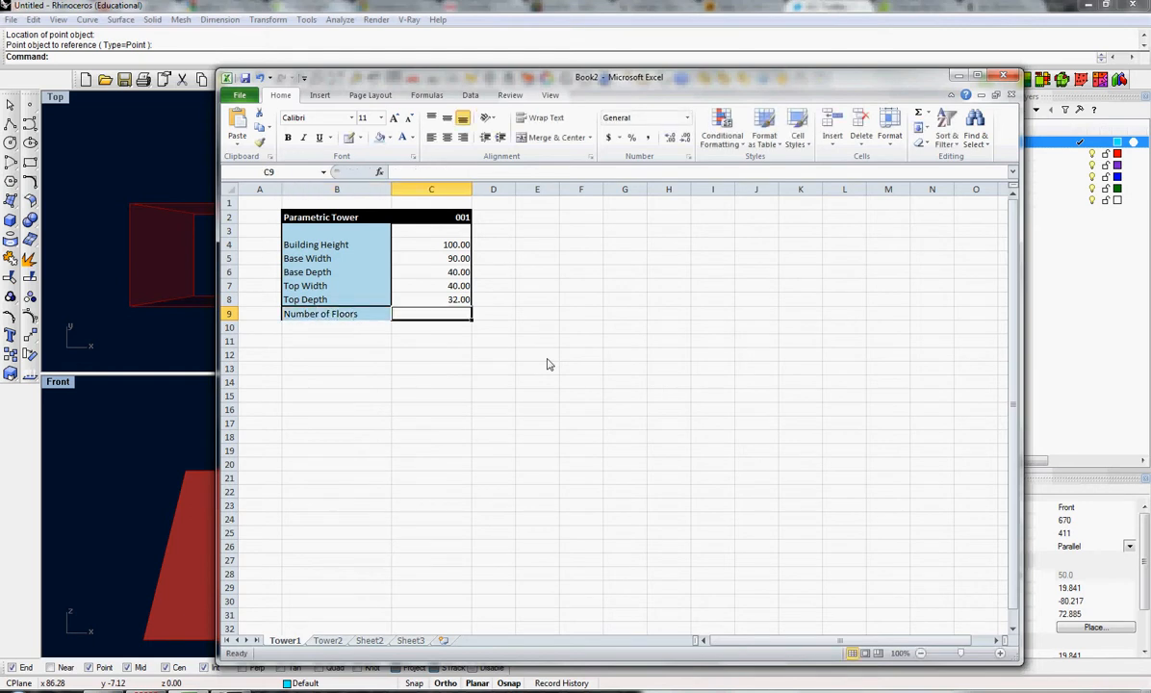
text(8)
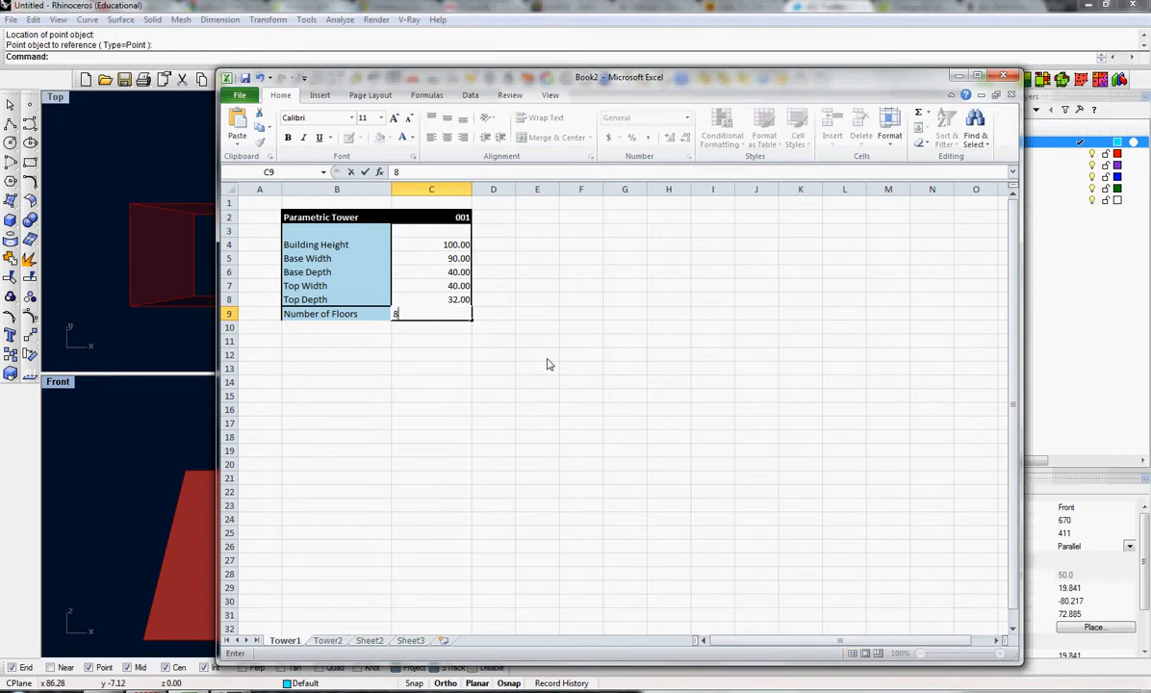
key(Return)
Step: Commit the Number of Floors value and draw a border around the Number of Floors label and value cells
drag(617, 374, 618, 382)
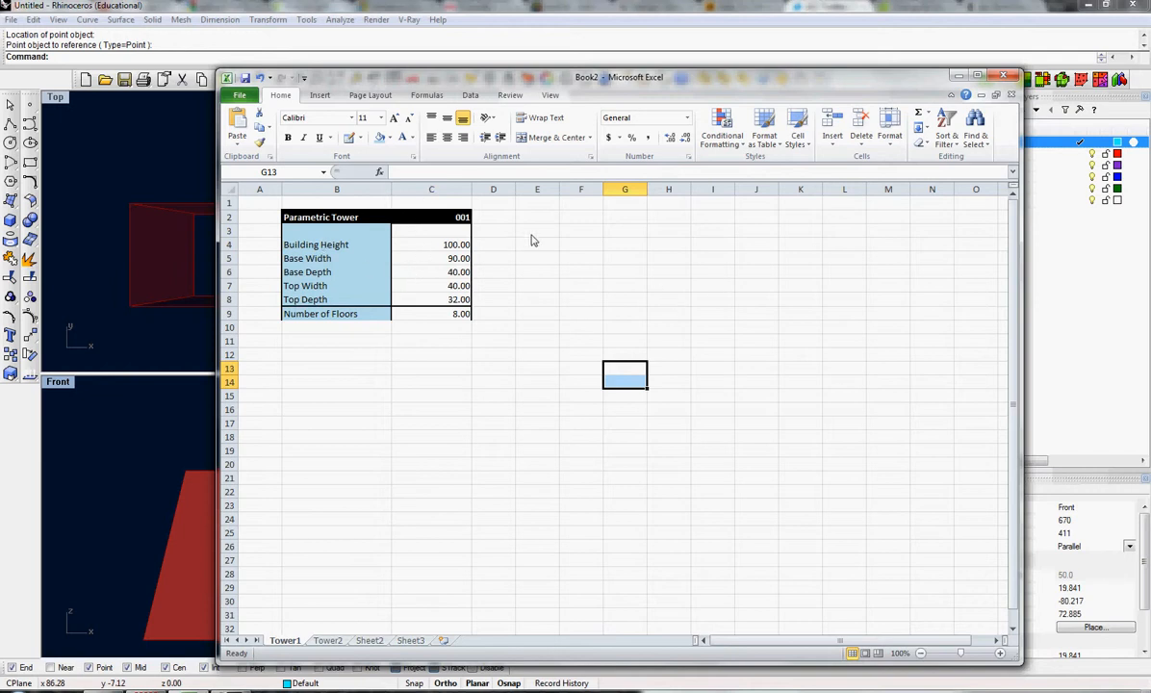
click(358, 137)
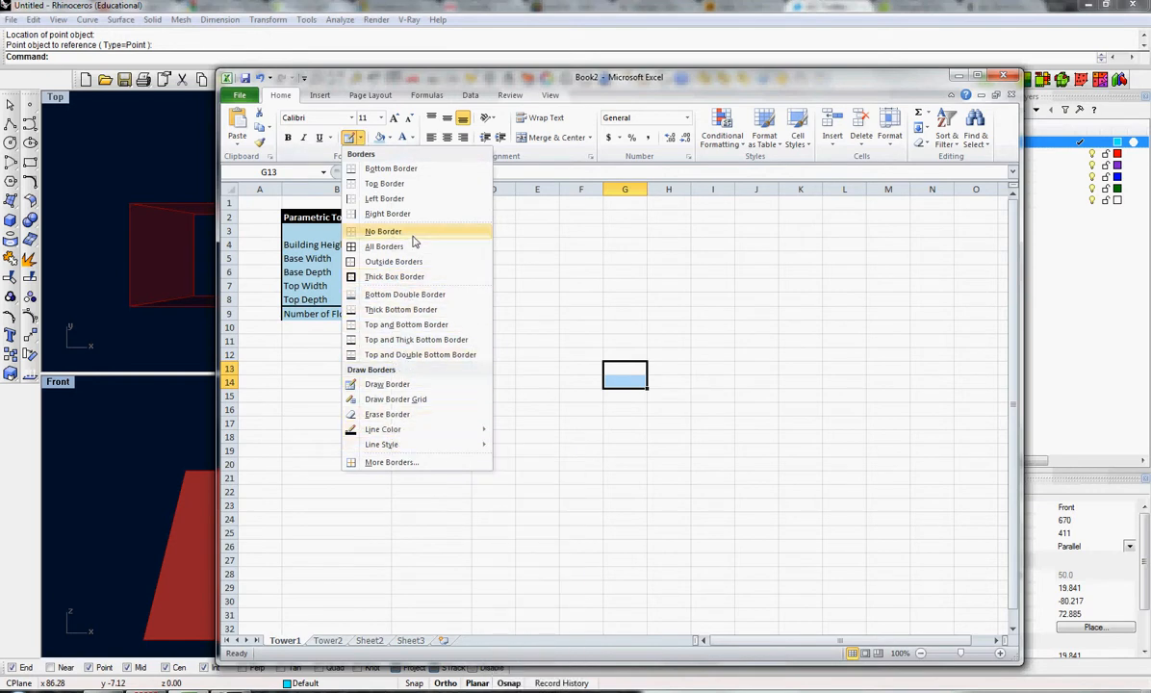
click(397, 385)
drag(307, 321, 436, 322)
Step: Erase the horizontal border lines between the Top Depth and Number of Floors rows
click(362, 140)
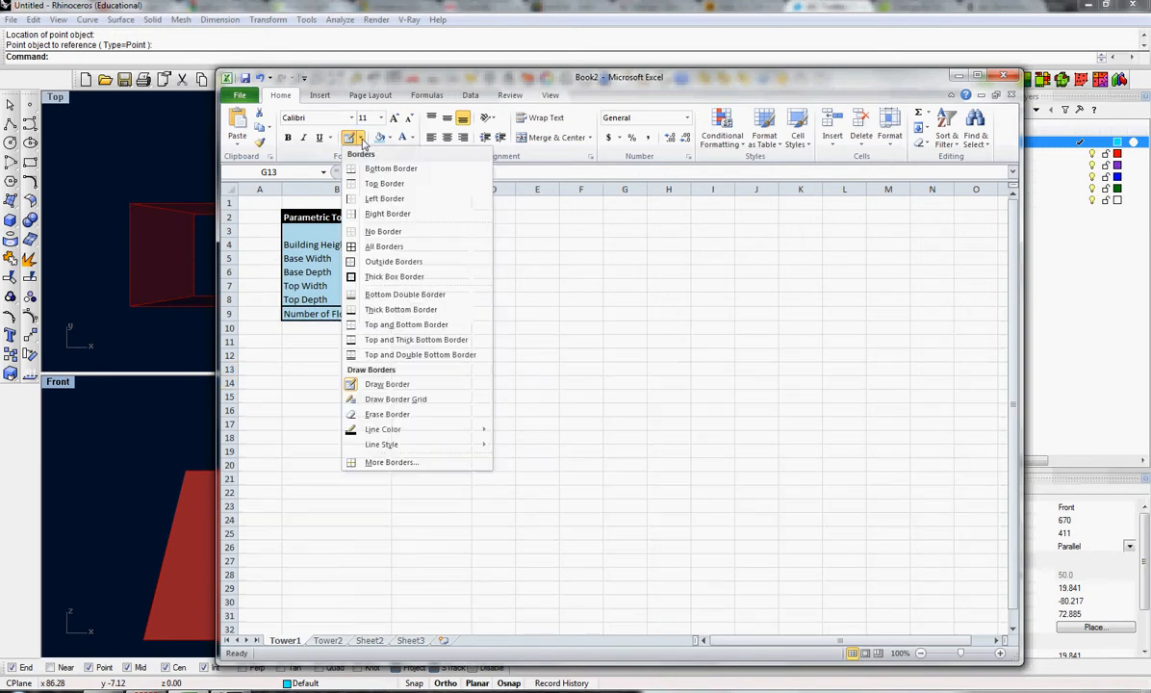
click(375, 411)
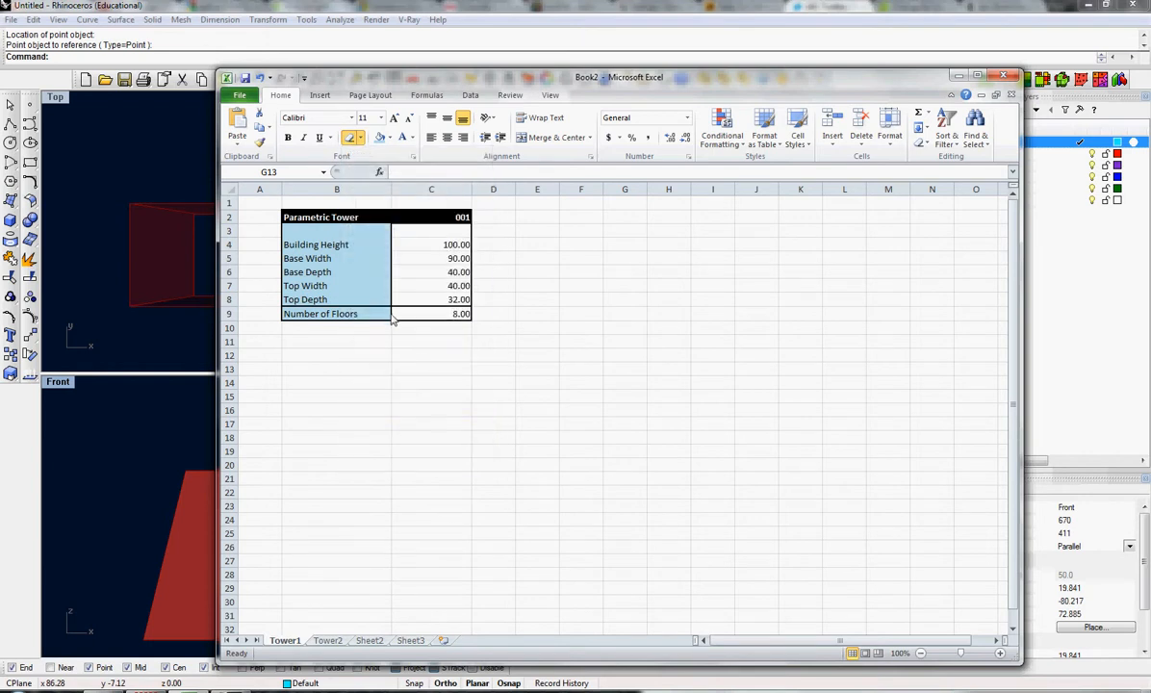
click(405, 308)
click(376, 308)
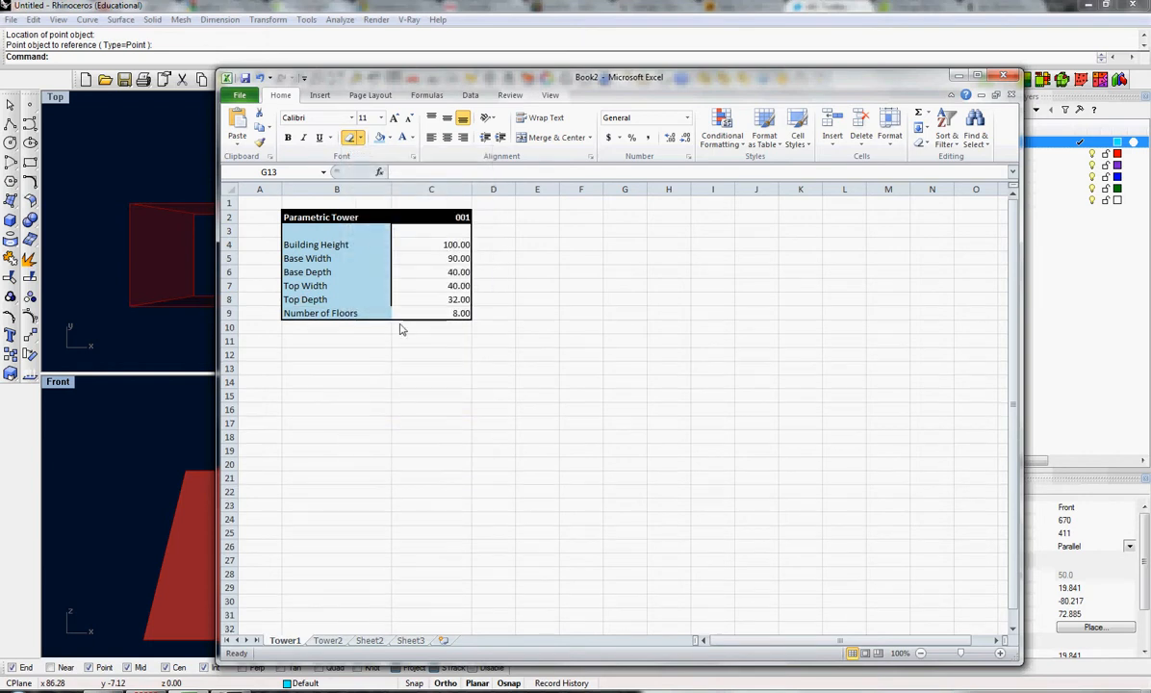
Step: Draw the missing vertical border between the Number of Floors label and its value, and leave border drawing
click(362, 139)
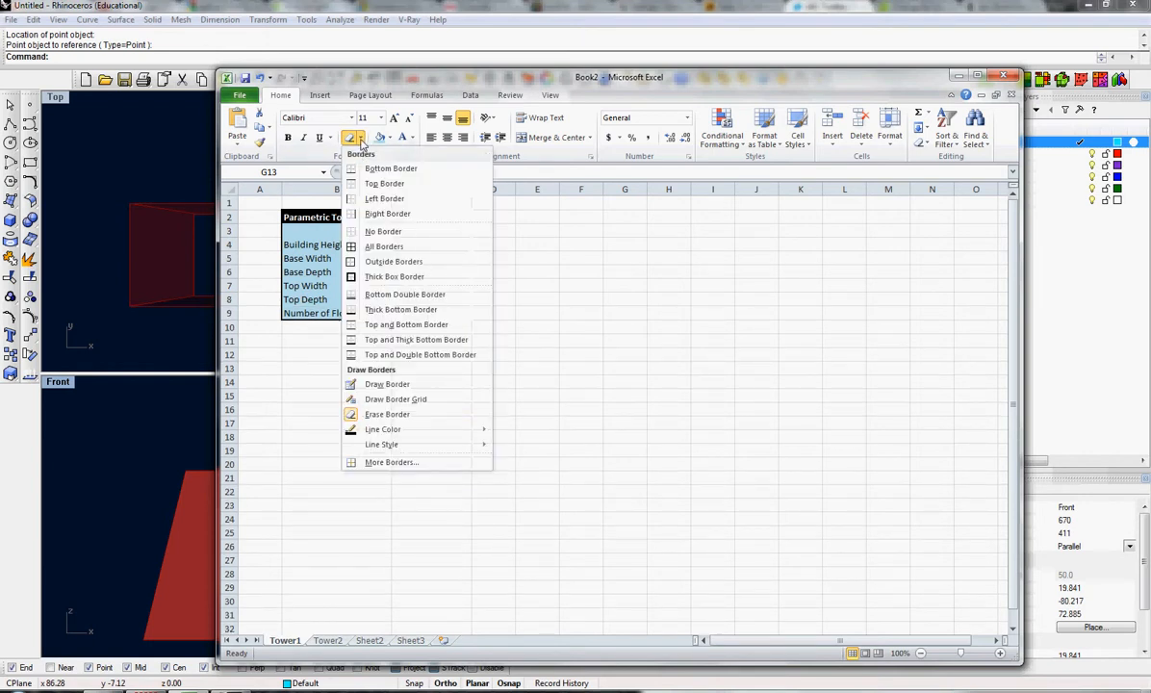
click(399, 386)
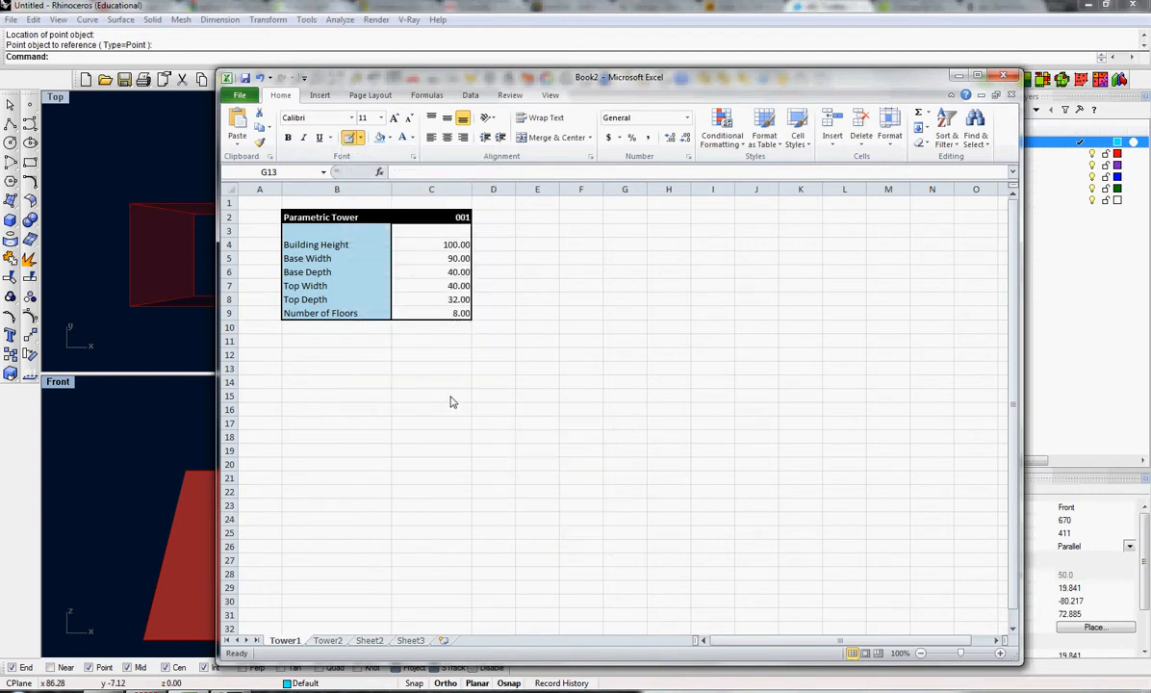
key(Escape)
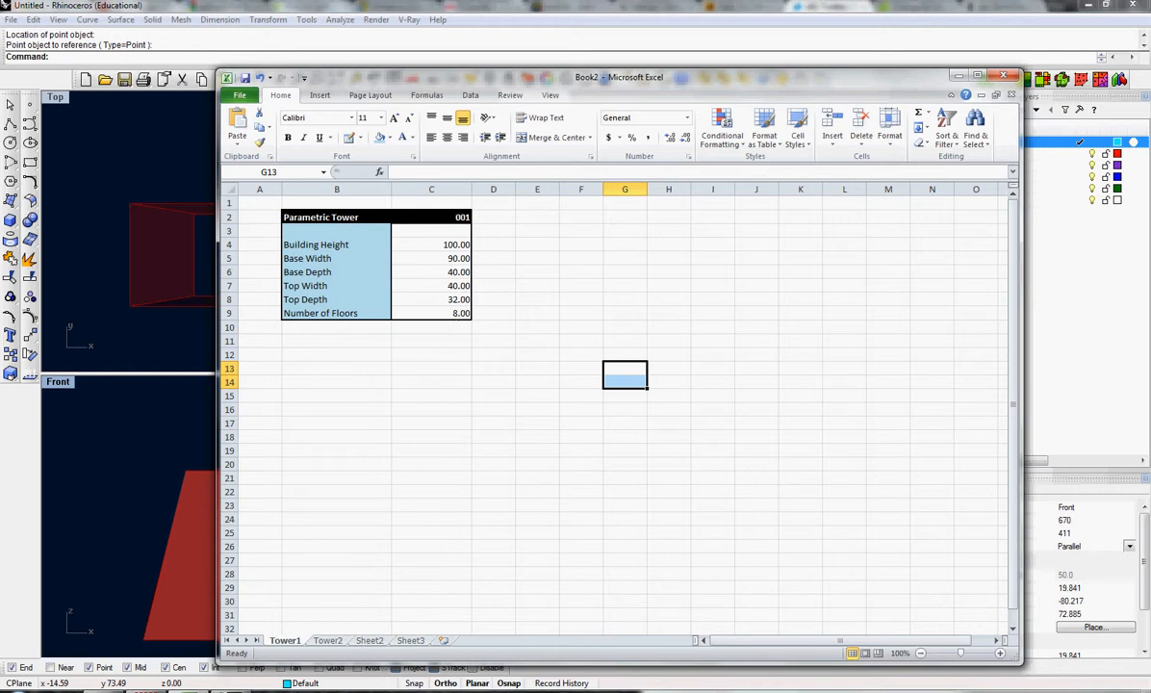
Step: Switch back to Grasshopper and connect output C of the lower readExcel_COLUMN component to the numFloors parameter
click(230, 691)
right_drag(697, 548, 604, 543)
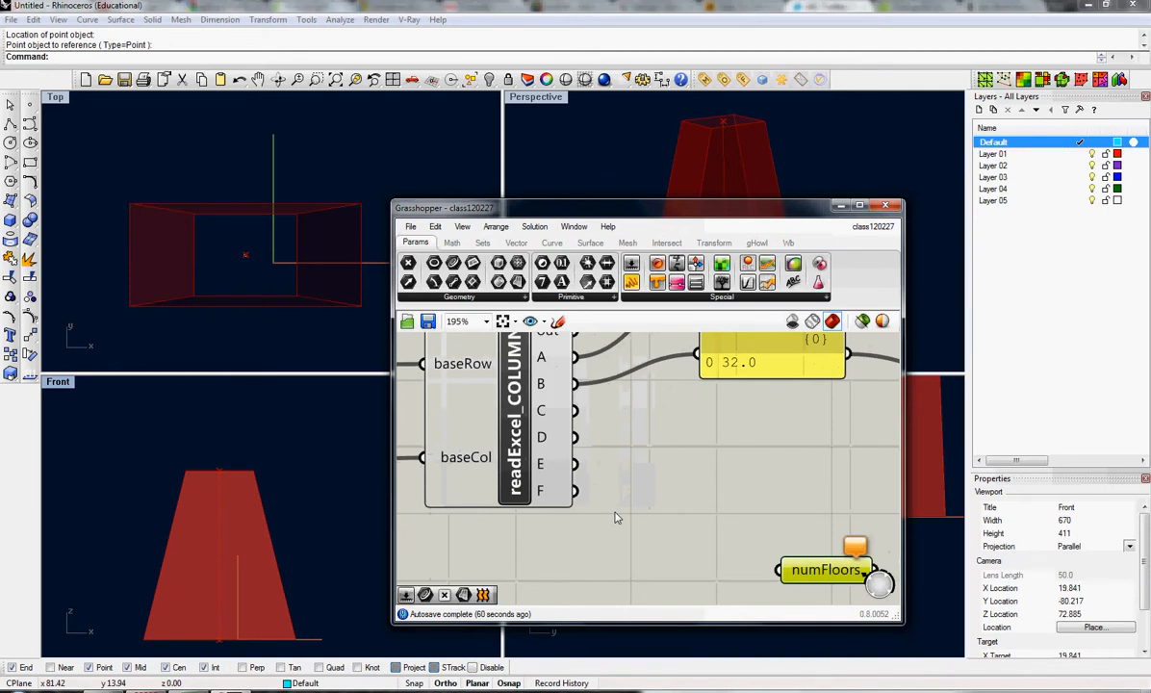
right_drag(626, 433, 602, 426)
scroll(596, 490, down, 2)
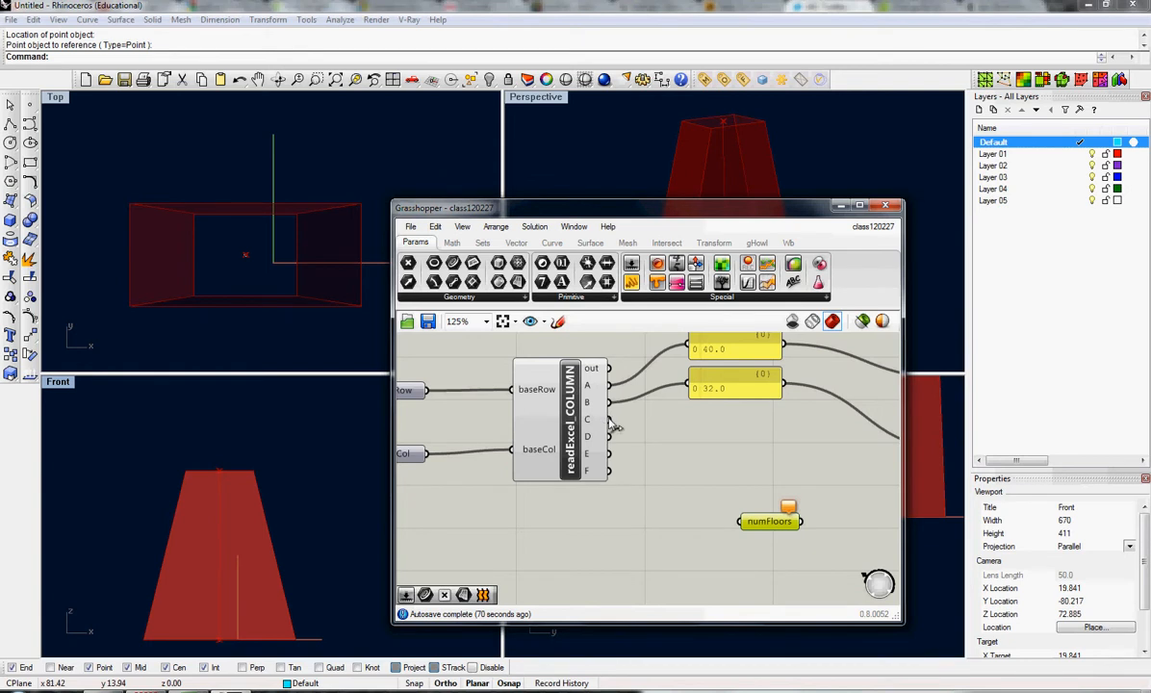
drag(604, 420, 739, 521)
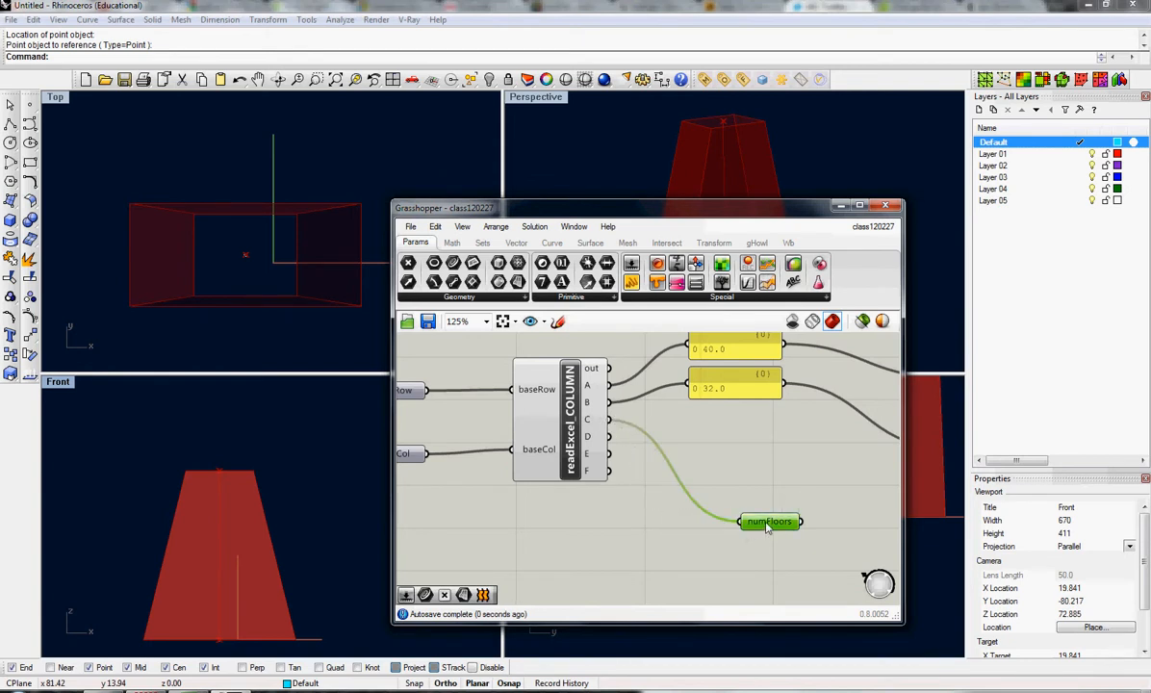
click(643, 527)
middle_click(644, 528)
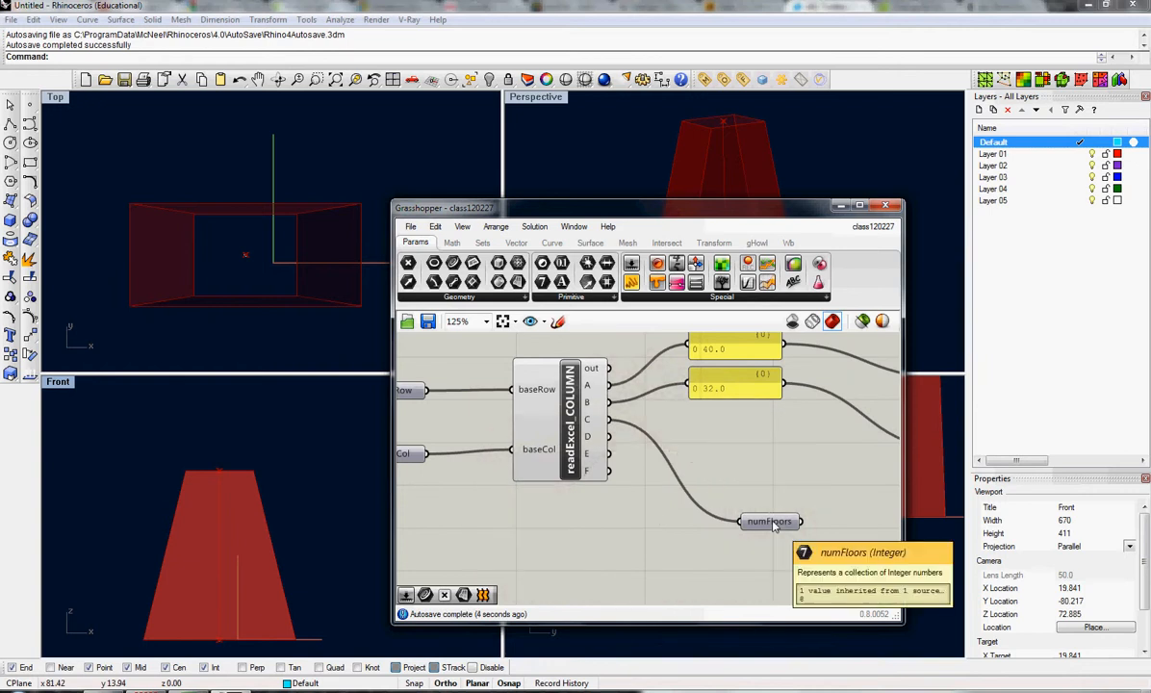
Step: Move the numFloors parameter below TopDepth and add a duplicate of it fed by the original
scroll(583, 471, down, 5)
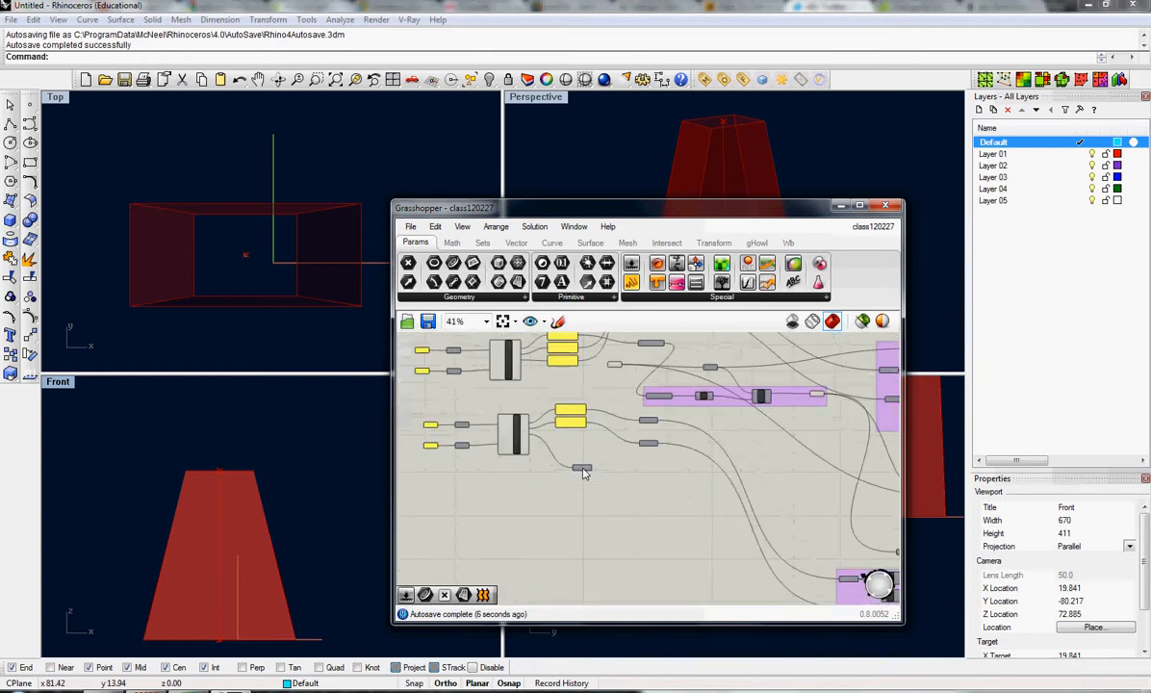
drag(582, 472, 773, 529)
scroll(644, 472, up, 5)
key(ctrl+v)
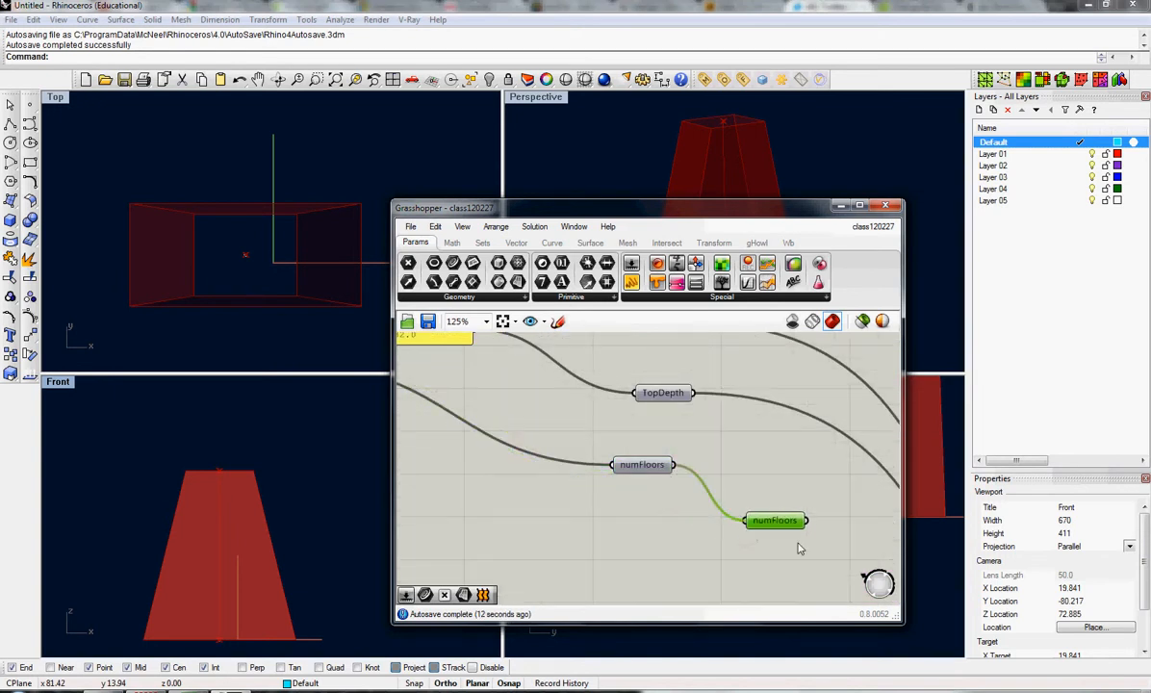
Step: Move the duplicate numFloors parameter across the canvas to just below the parameter at the Line component's output
scroll(568, 453, down, 5)
scroll(568, 453, down, 1)
drag(566, 446, 724, 443)
scroll(722, 418, up, 4)
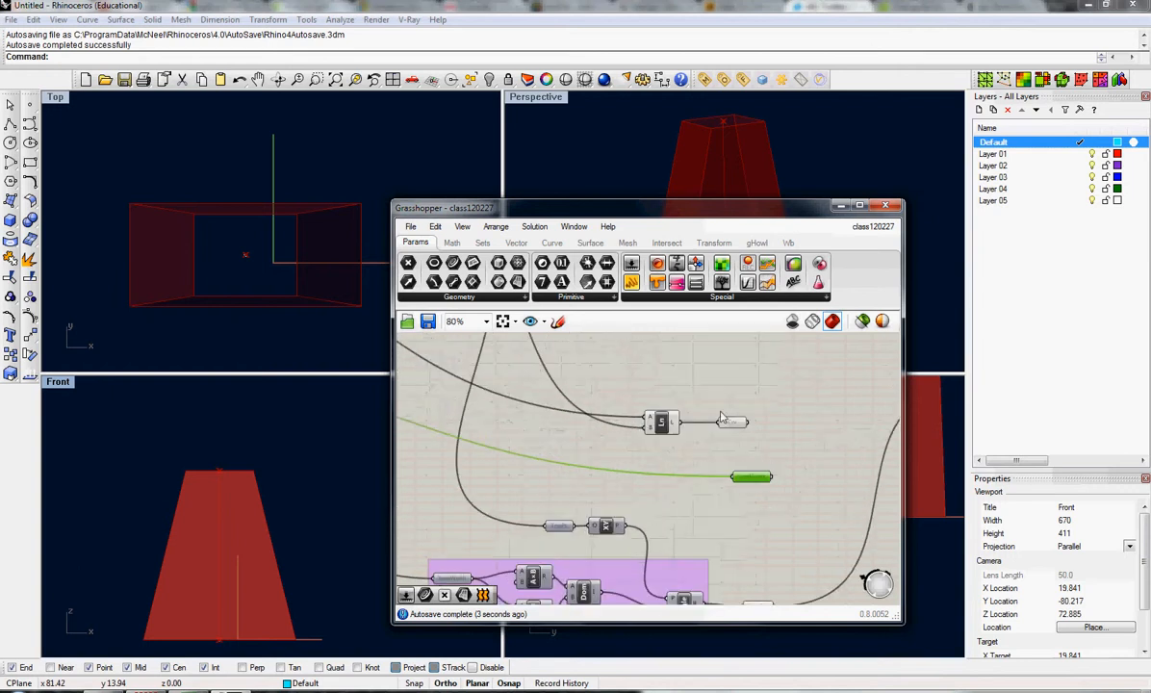
Step: Add a Divide Curve component with the center line feeding its C input and the duplicate numFloors feeding its N input
click(549, 244)
click(556, 299)
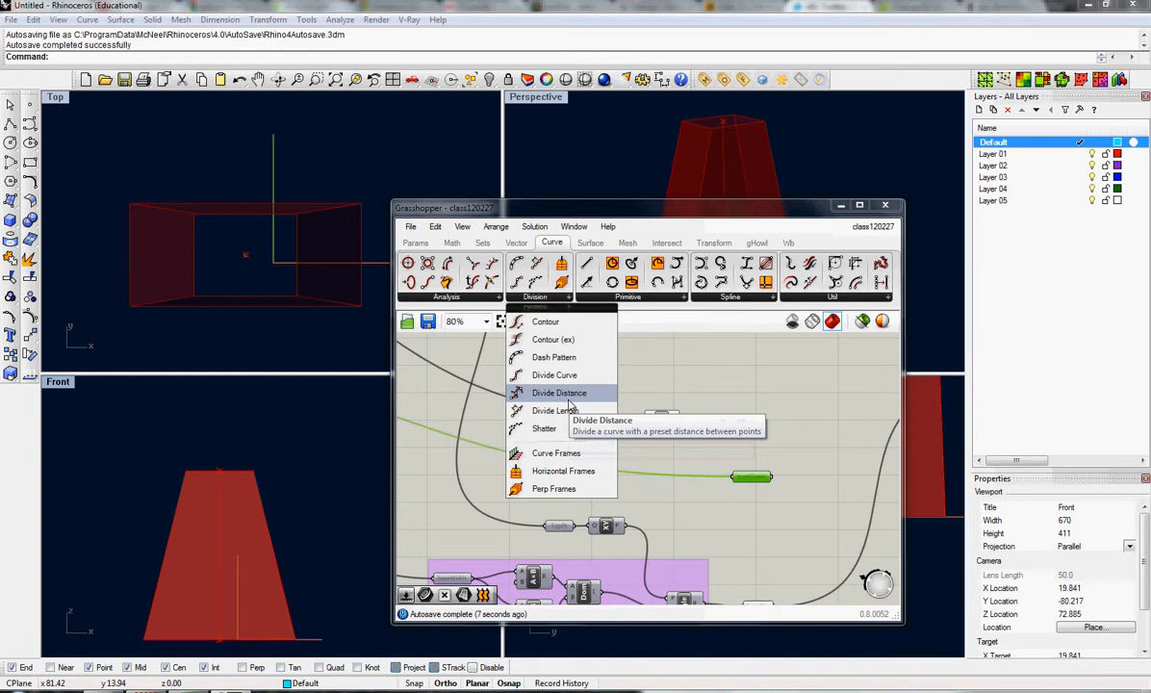
drag(570, 404, 830, 453)
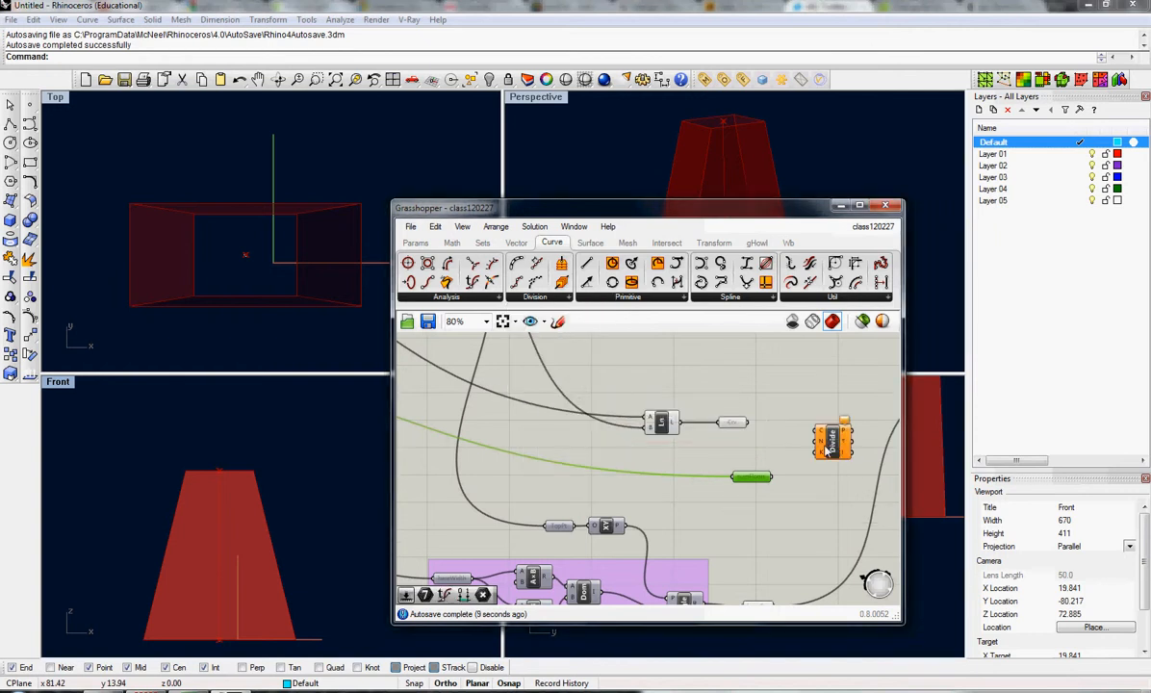
drag(748, 422, 818, 430)
click(737, 424)
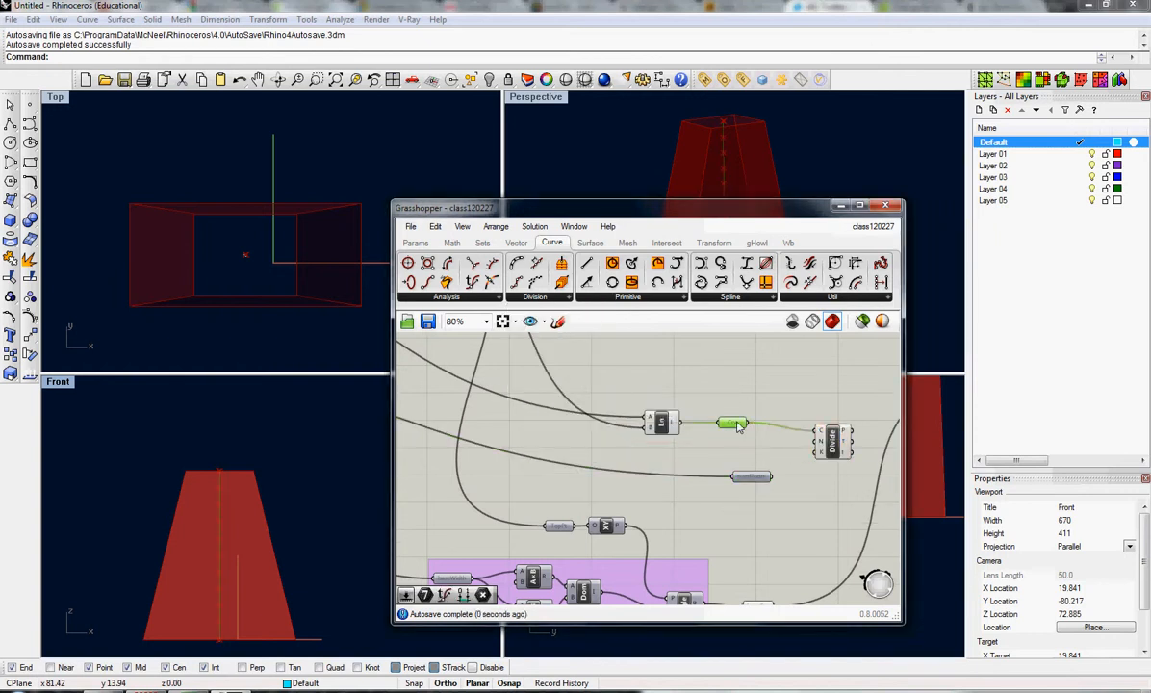
drag(771, 478, 818, 442)
drag(753, 475, 721, 478)
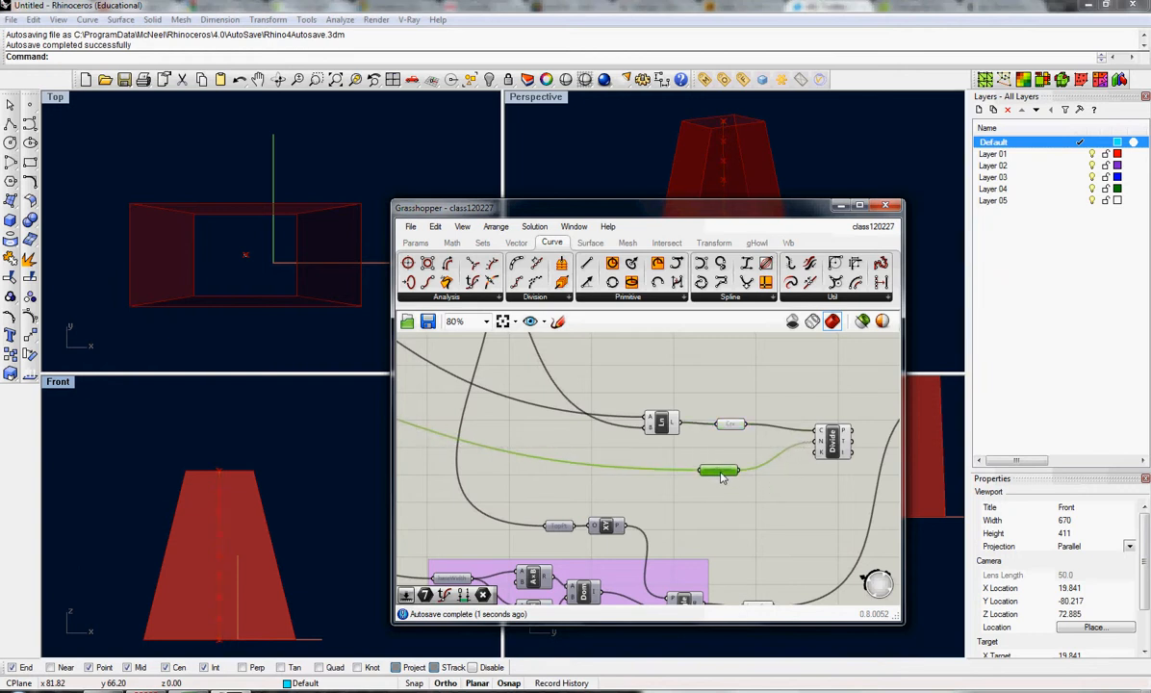
right_click(821, 445)
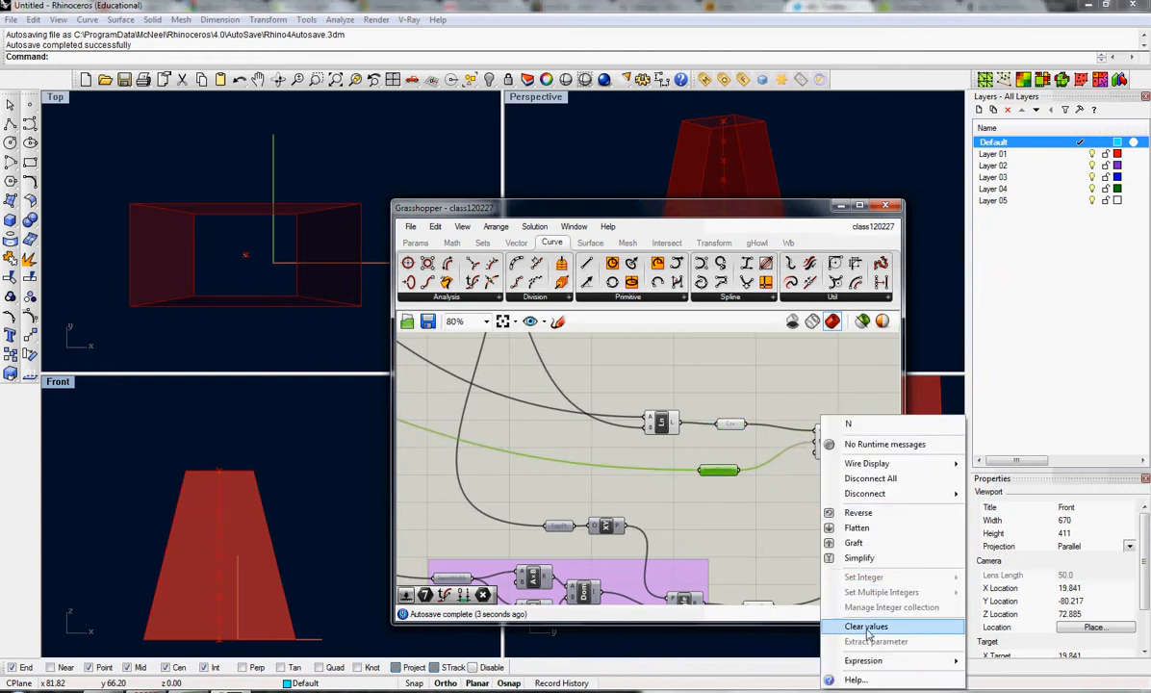
mouse_move(871, 661)
click(998, 568)
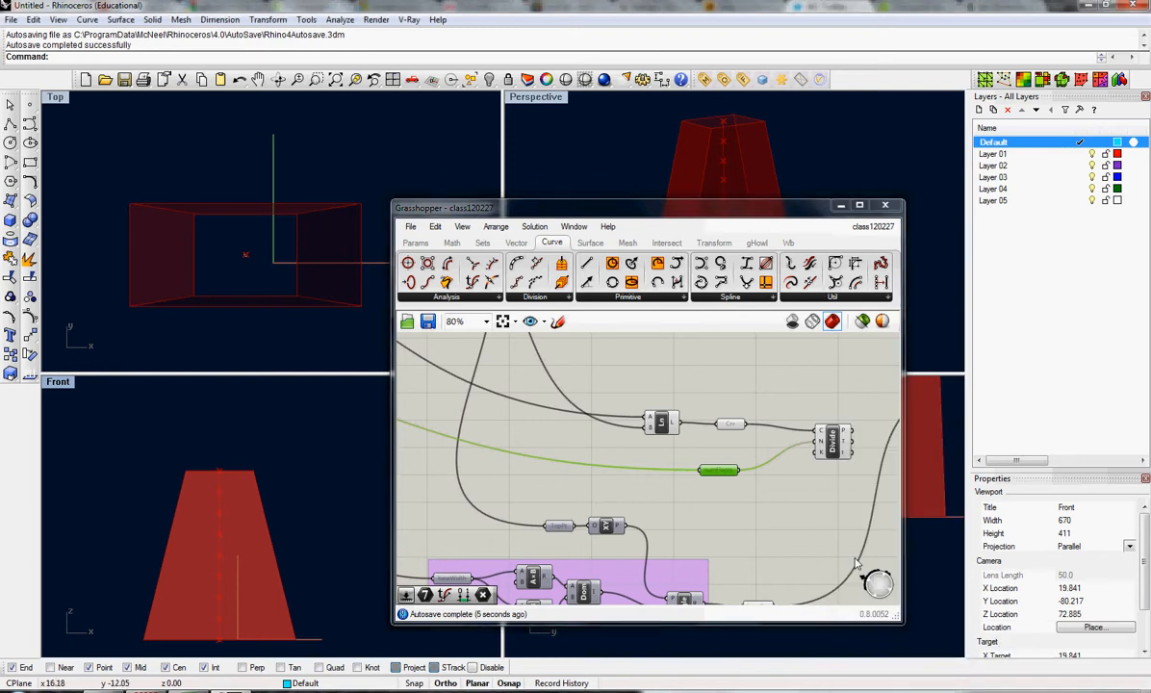
Step: Add a subtraction expression to the N input of the Divide component and commit it
right_click(821, 445)
mouse_move(849, 663)
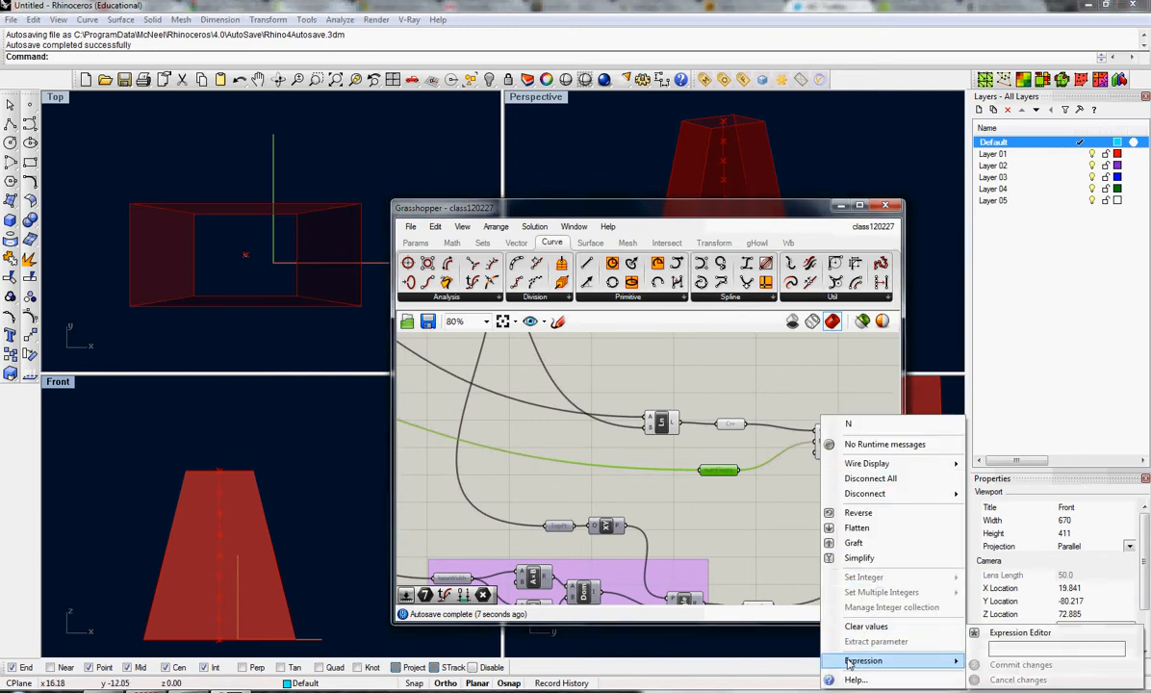
click(1000, 652)
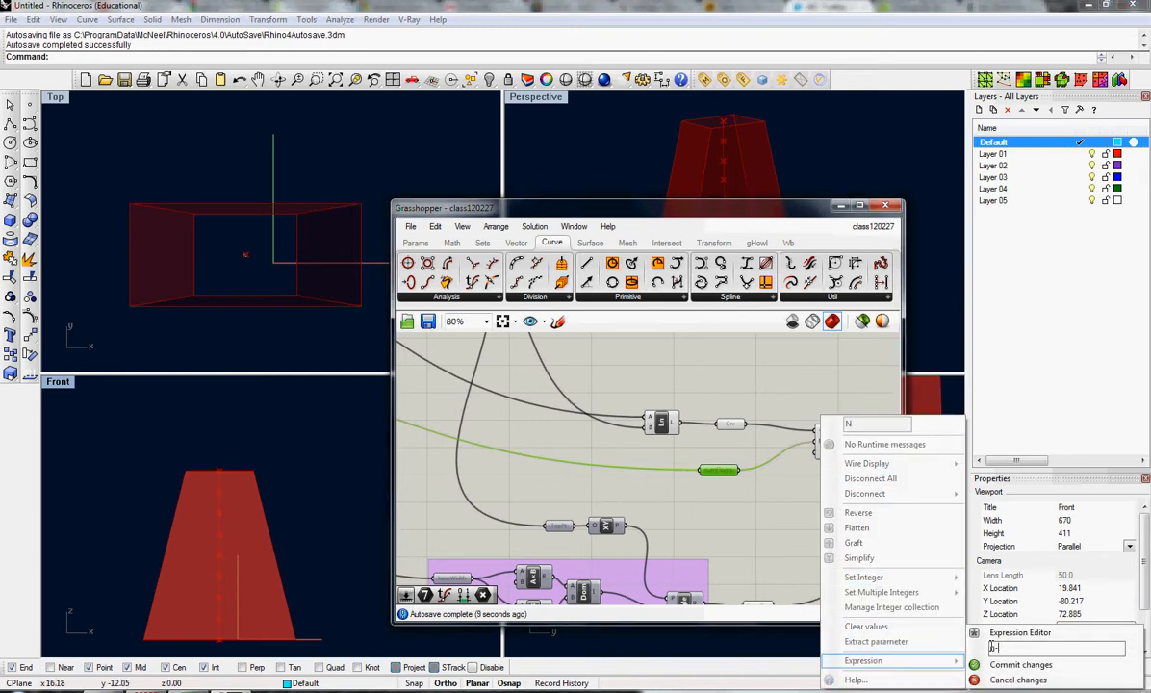
click(1018, 666)
Step: Move the Divide component and the numFloors parameter closer together beside the center line parameter
right_drag(799, 473, 702, 483)
mouse_move(747, 446)
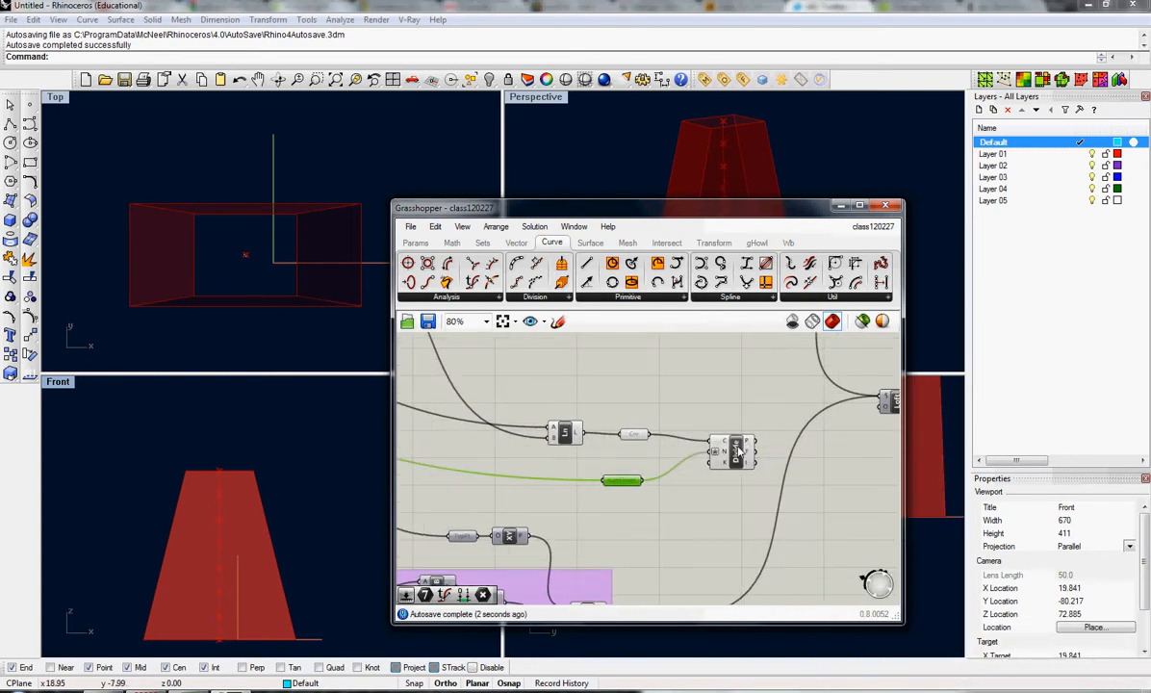
drag(747, 445, 714, 454)
click(621, 479)
drag(621, 480, 618, 474)
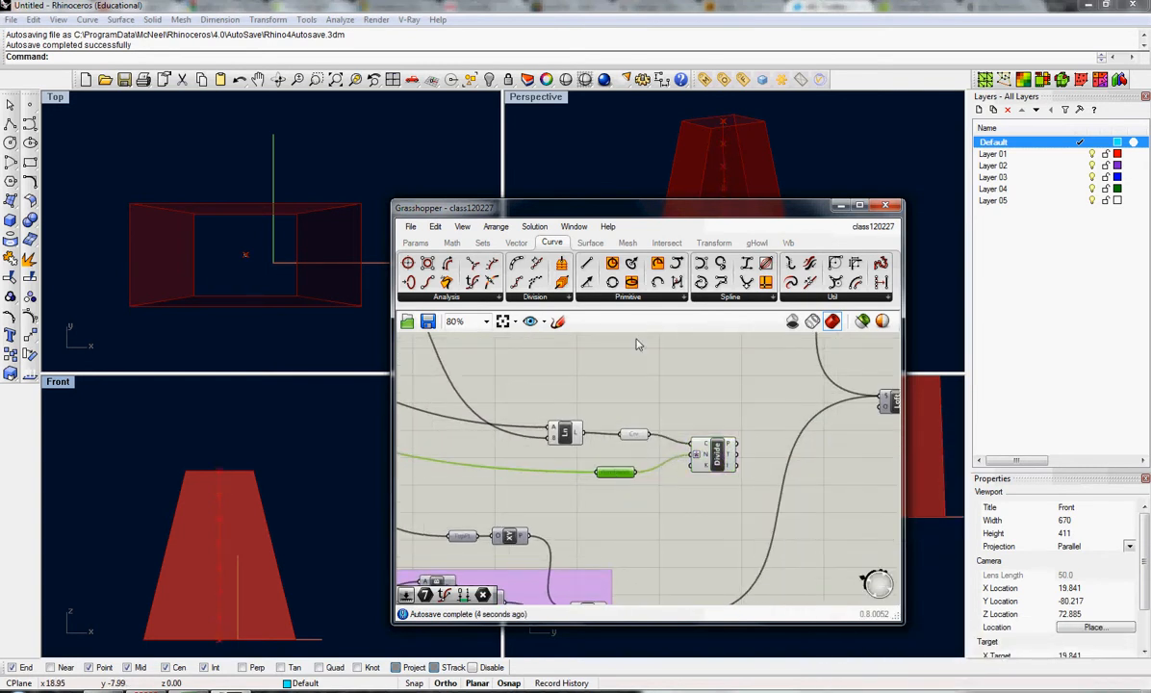
Step: Add an XY Plane component beside Divide and connect the division points output P to its origin input
click(517, 243)
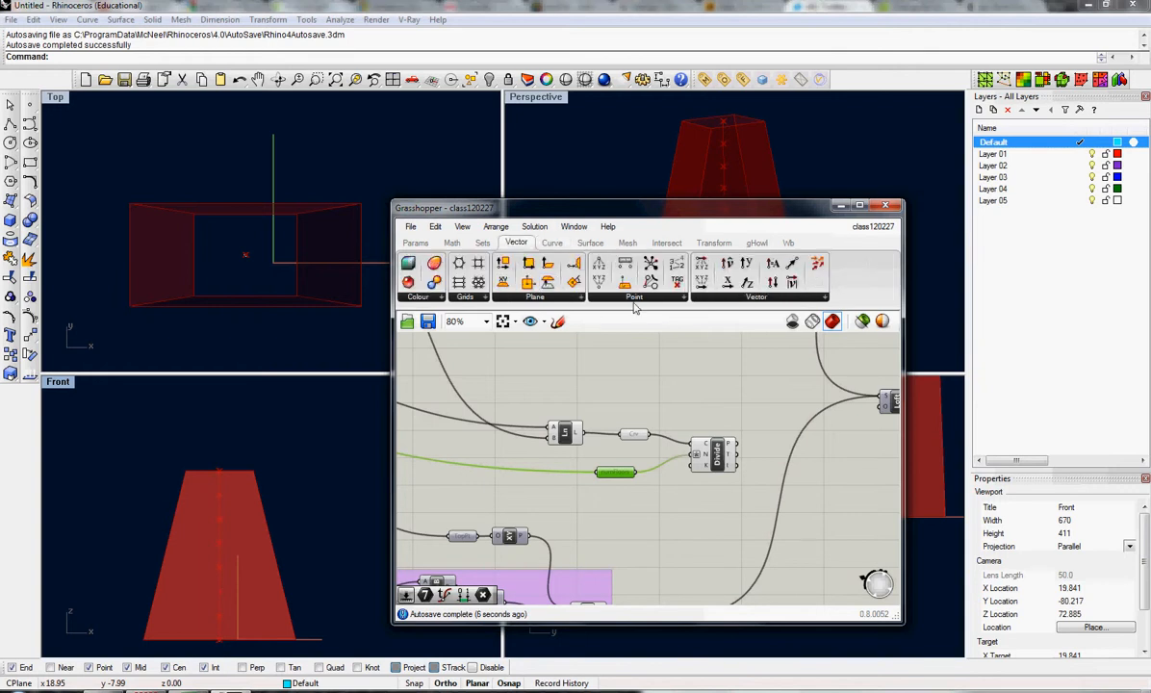
click(567, 300)
click(617, 323)
click(825, 466)
drag(737, 444, 800, 460)
right_drag(257, 476, 264, 469)
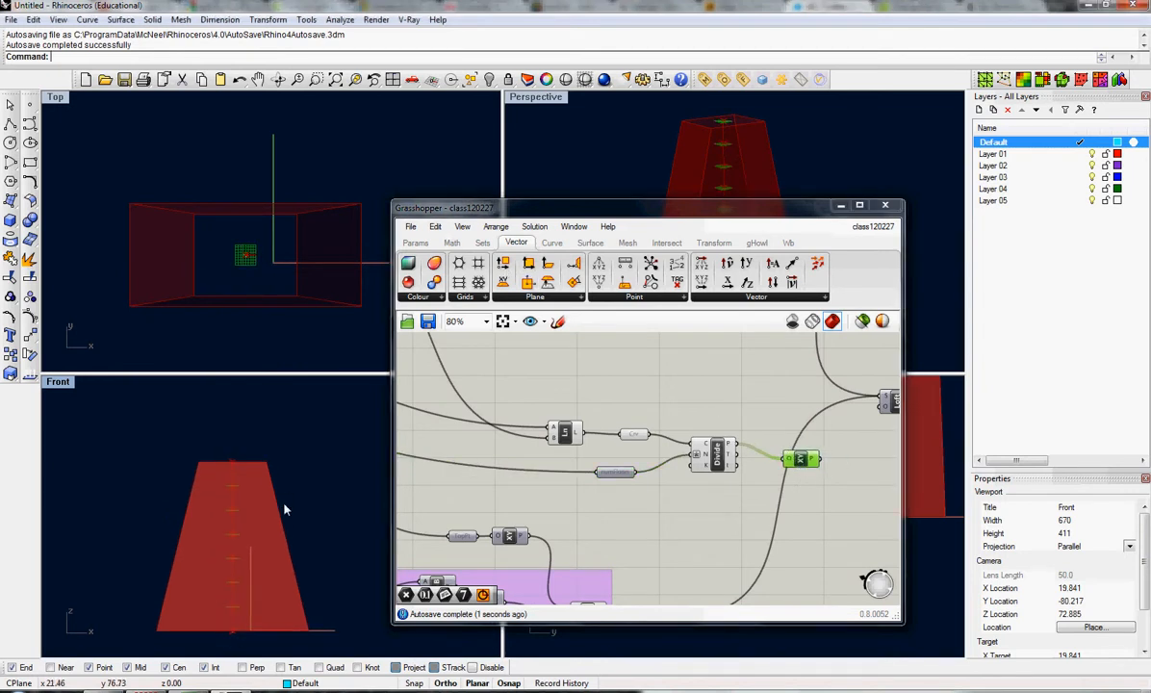
Step: Add a Plane parameter beside the XY Plane component and connect the component's output to it
click(419, 245)
click(513, 298)
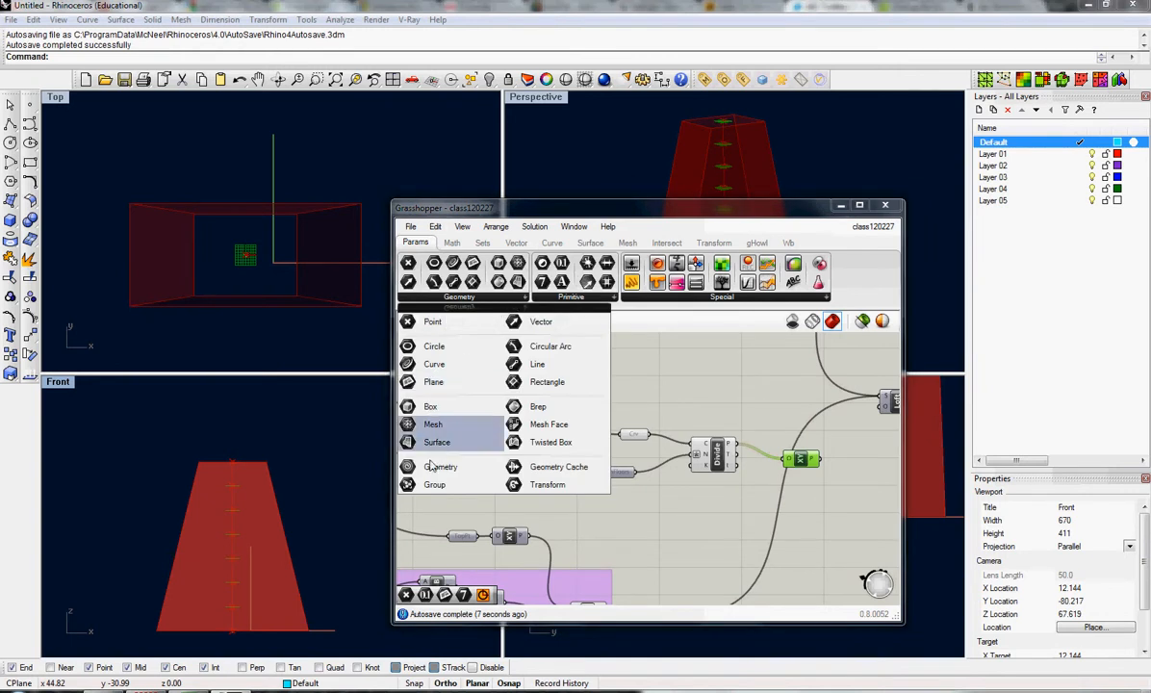
click(861, 465)
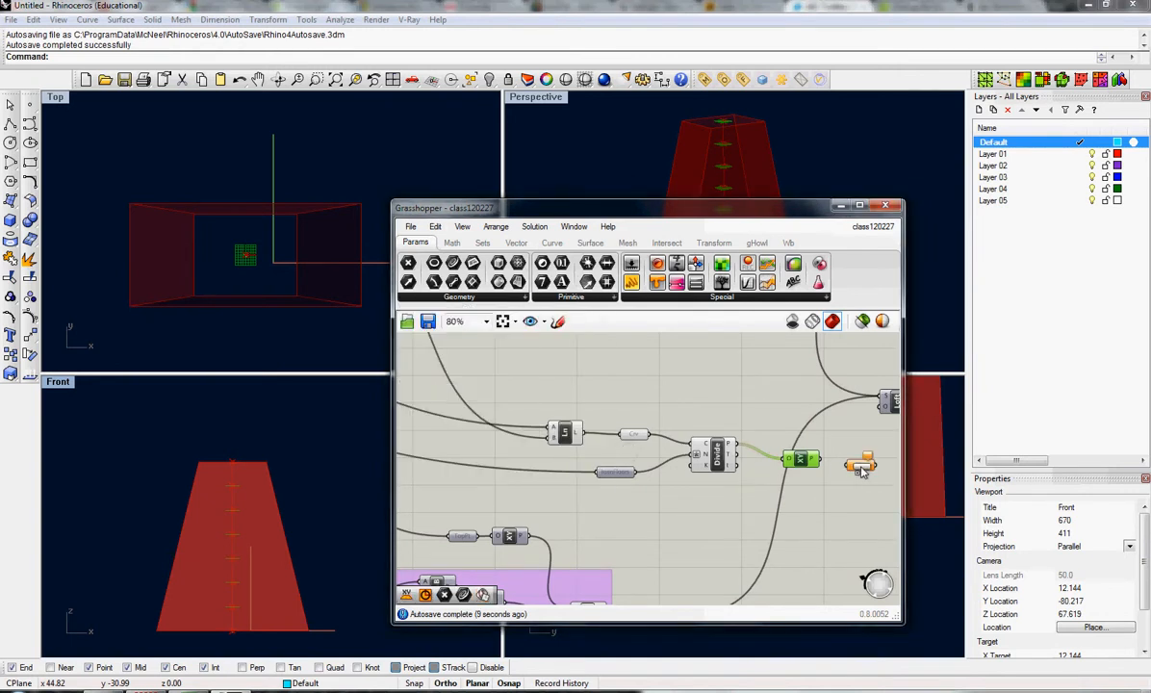
drag(822, 460, 847, 465)
Step: Rename the new Plane parameter as FloorPlanes
click(862, 467)
right_click(862, 468)
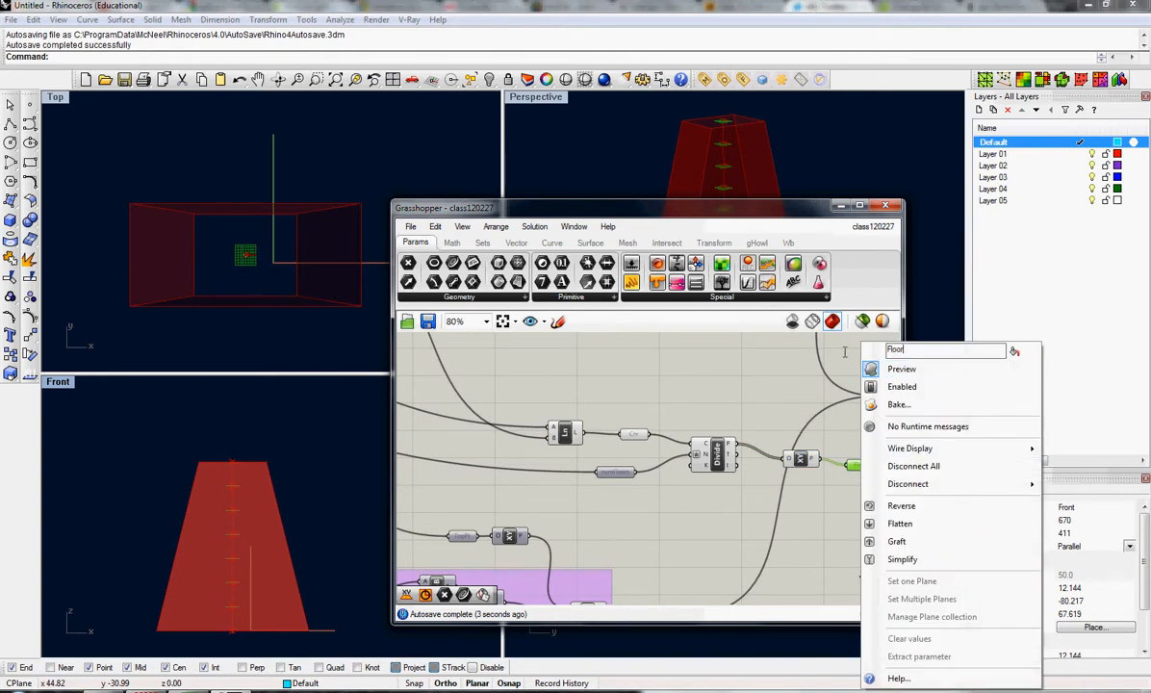
text(FloorPlanes)
click(771, 378)
Step: Move the FloorPlanes parameter below the loft's Main parameter and preview each of the two by selecting it
right_drag(824, 460, 564, 451)
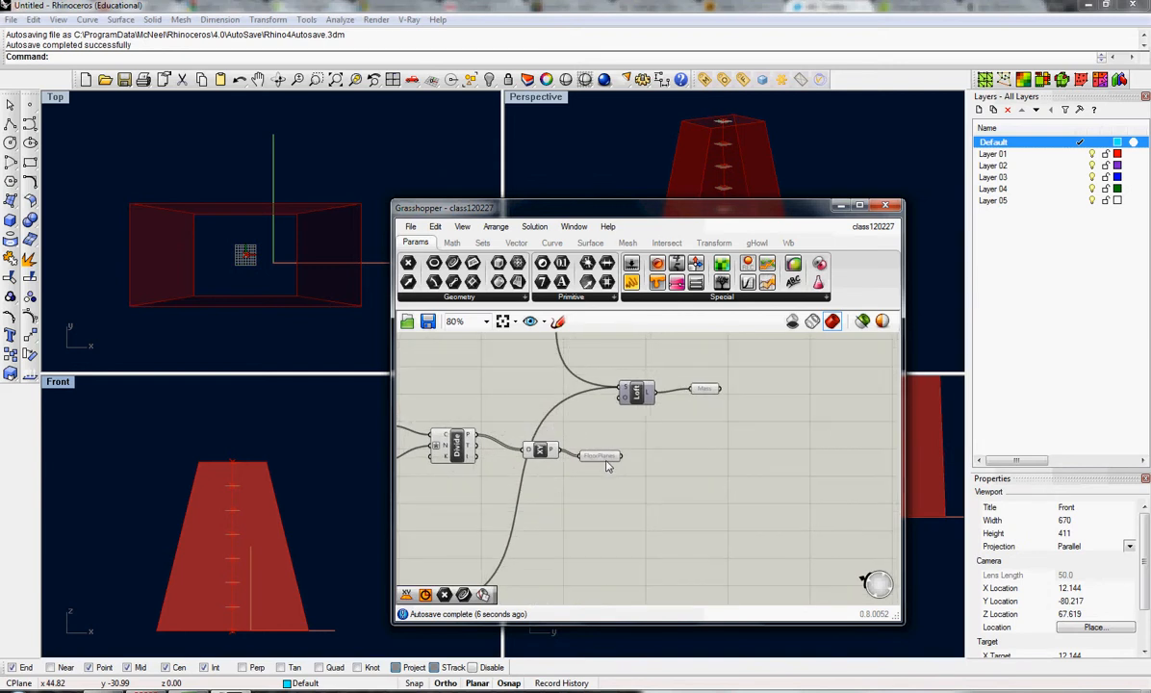
drag(608, 466, 666, 473)
click(707, 390)
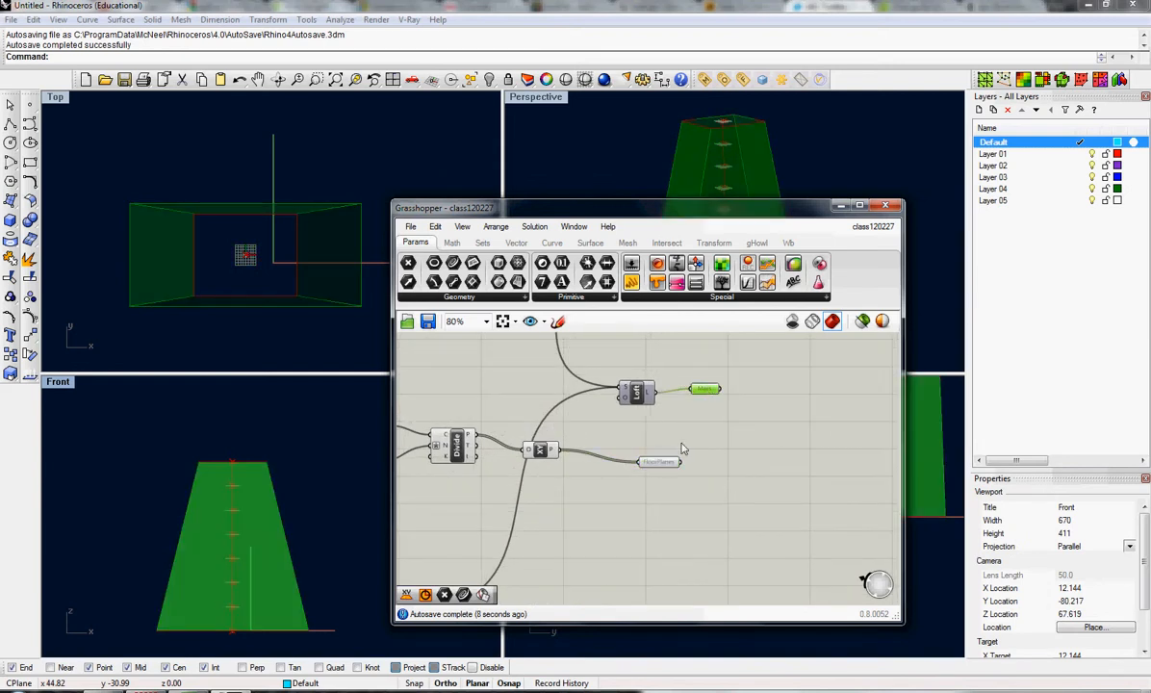
click(664, 469)
click(745, 526)
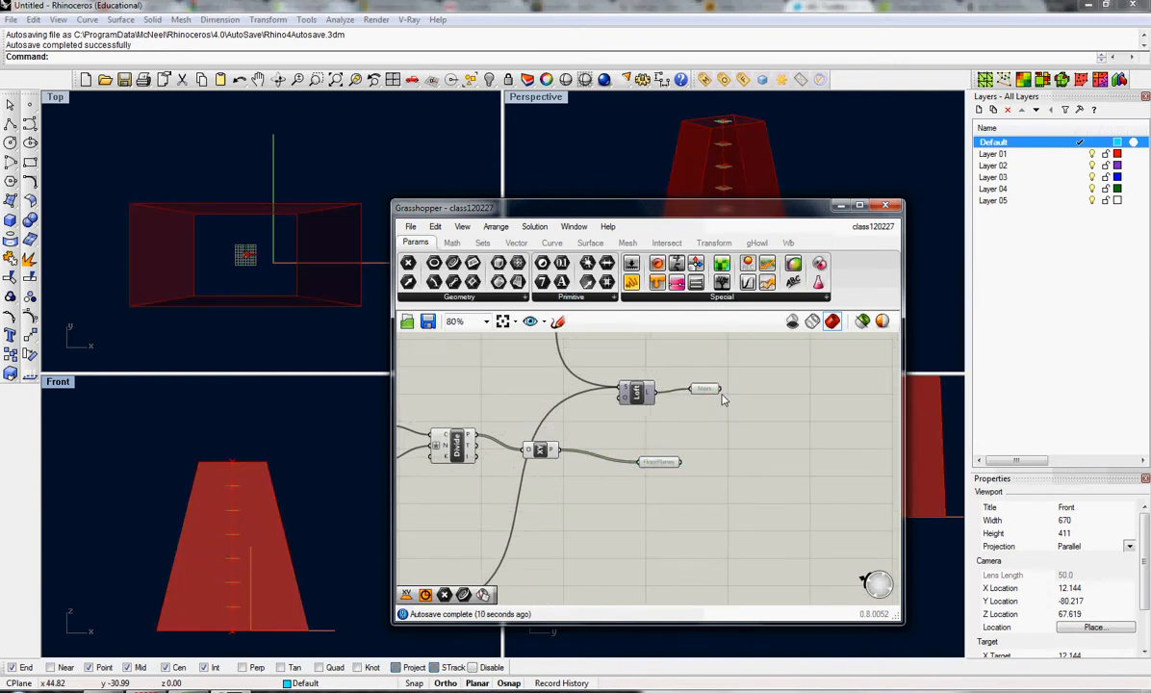
Step: Add a Brep | Plane intersection component and connect the loft's geometry parameter to its brep input and FloorPlanes to its plane input
mouse_move(714, 399)
click(666, 243)
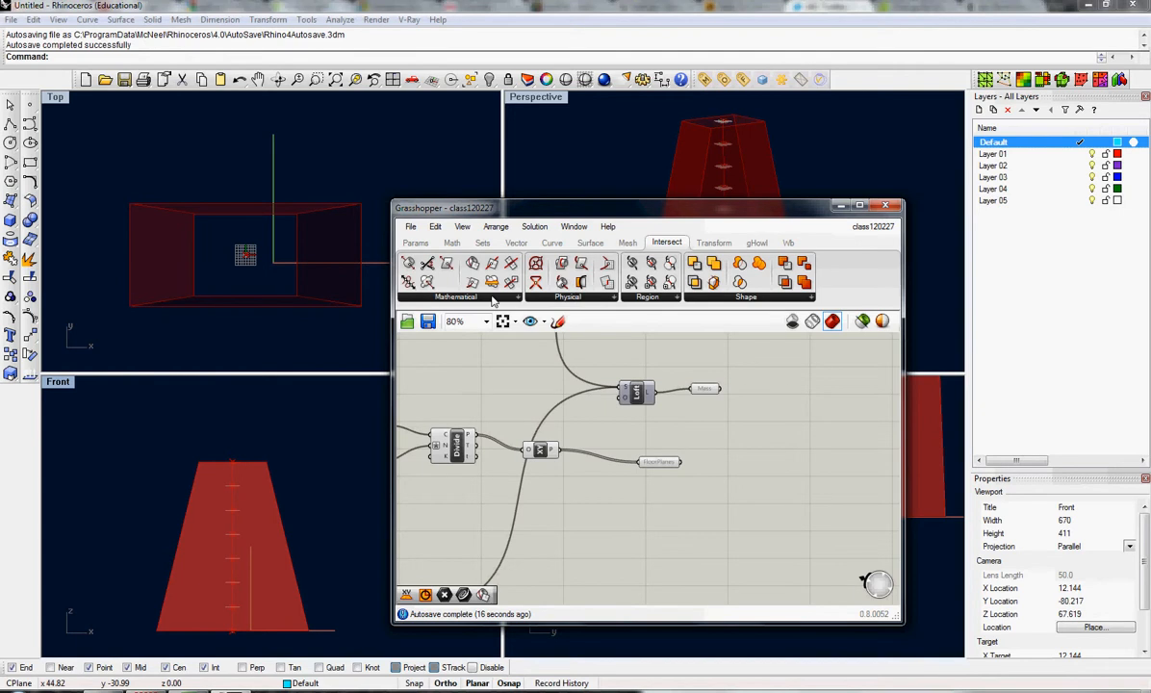
click(493, 300)
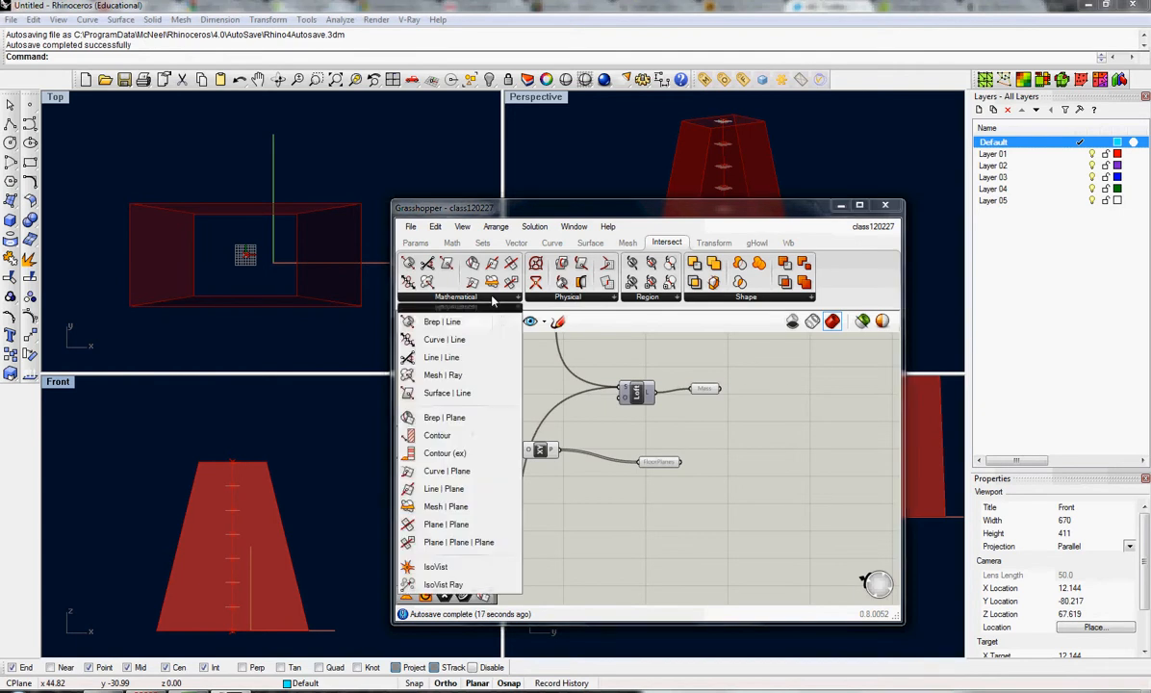
click(438, 419)
click(757, 438)
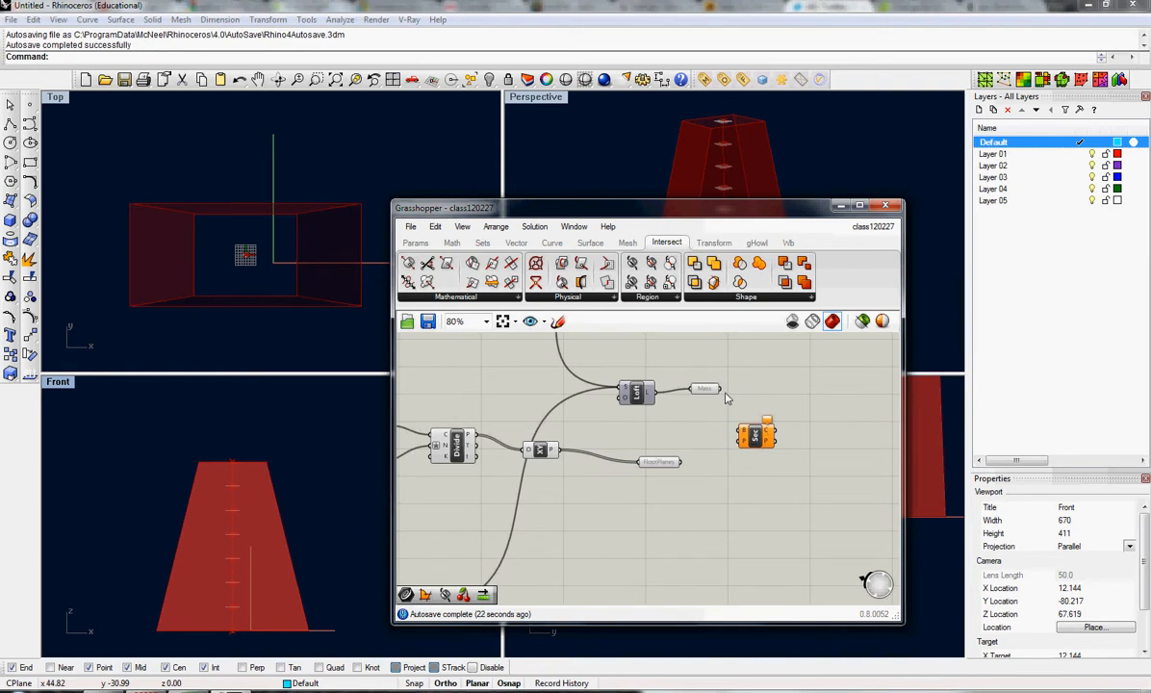
drag(718, 388, 740, 432)
drag(681, 462, 743, 455)
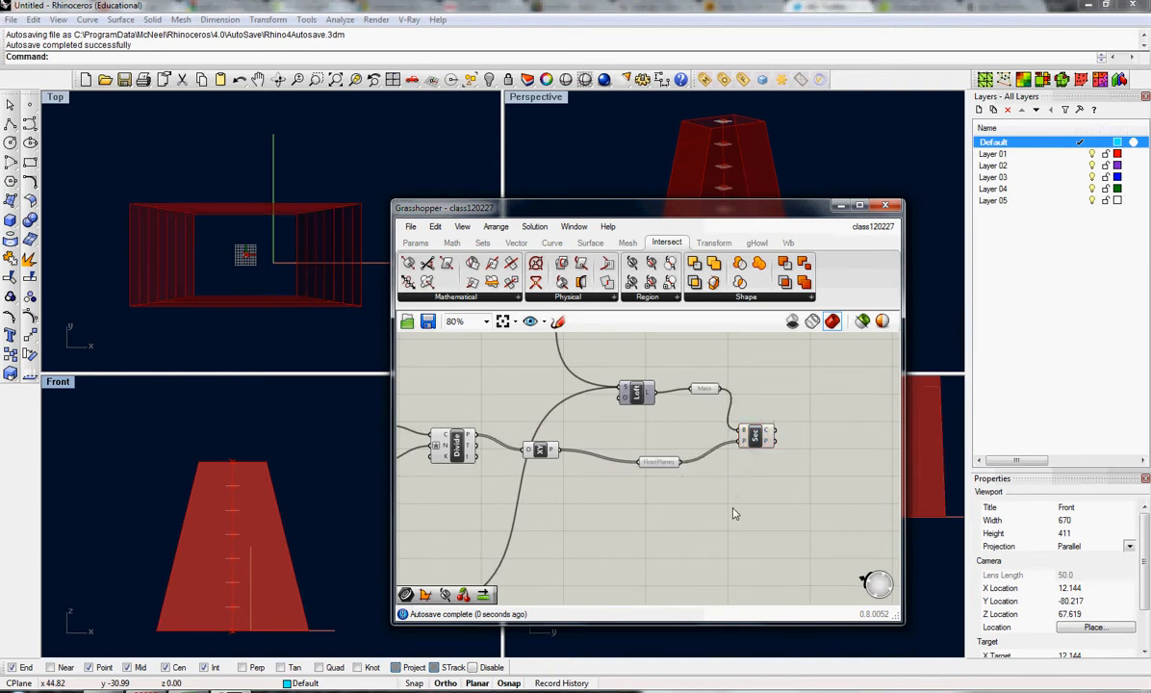
Step: Turn off the preview of the loft's geometry parameter and inspect the floor section curves in the Perspective viewport
click(704, 391)
middle_click(704, 395)
click(747, 367)
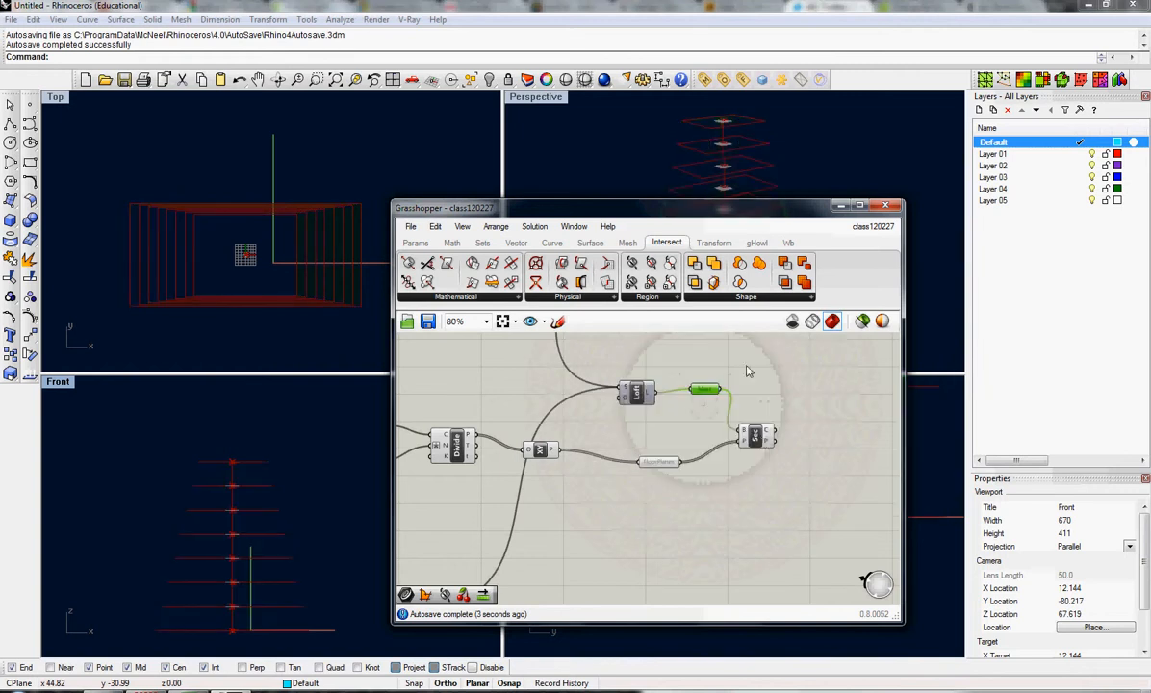
click(757, 437)
drag(689, 213, 683, 330)
right_drag(750, 243, 693, 228)
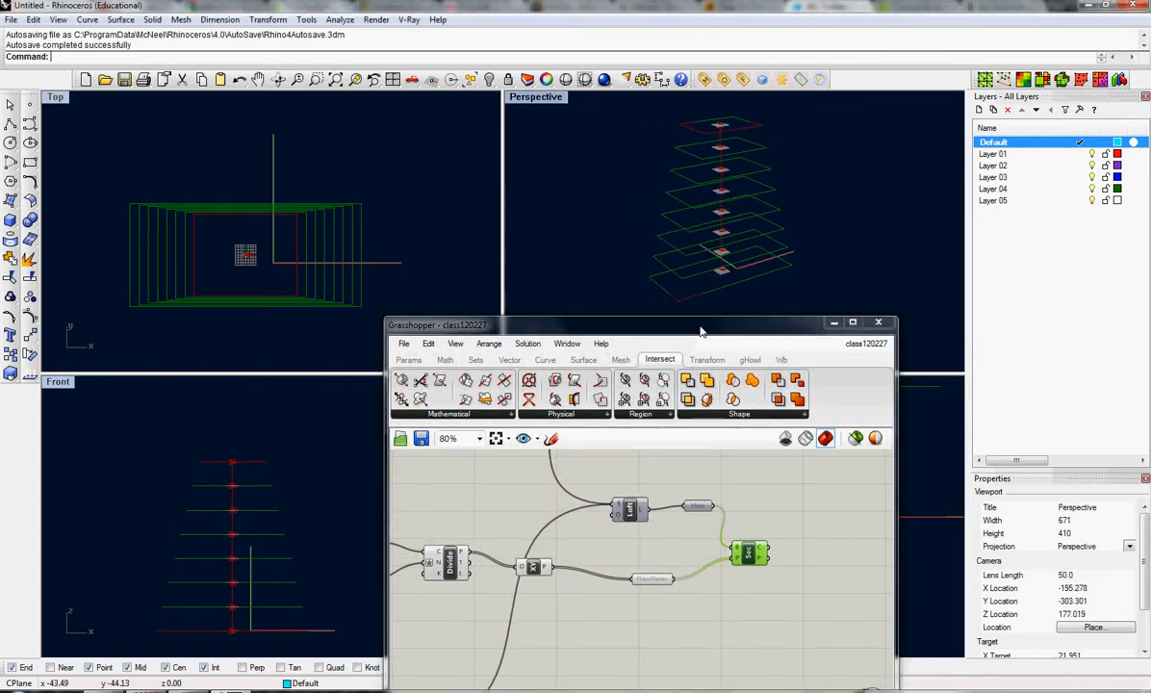
Step: Add a Curve parameter fed by the intersection component's curves output C and rename it FloorPlateCrvs
click(408, 359)
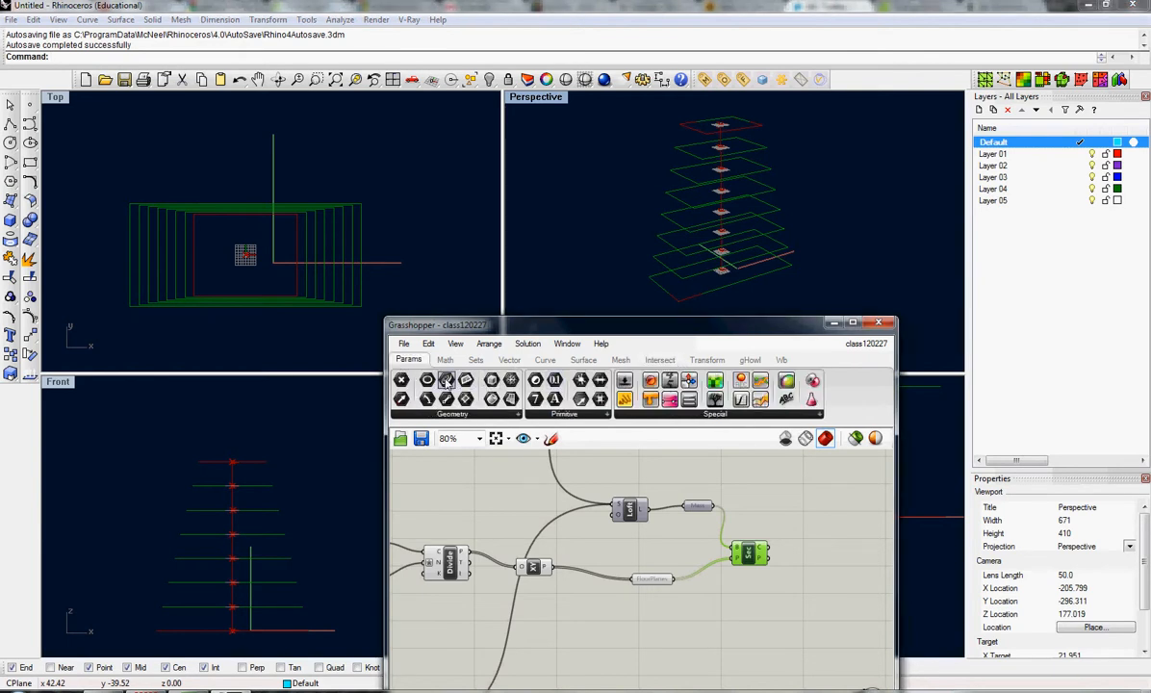
scroll(477, 470, down, 3)
scroll(709, 531, up, 2)
click(714, 521)
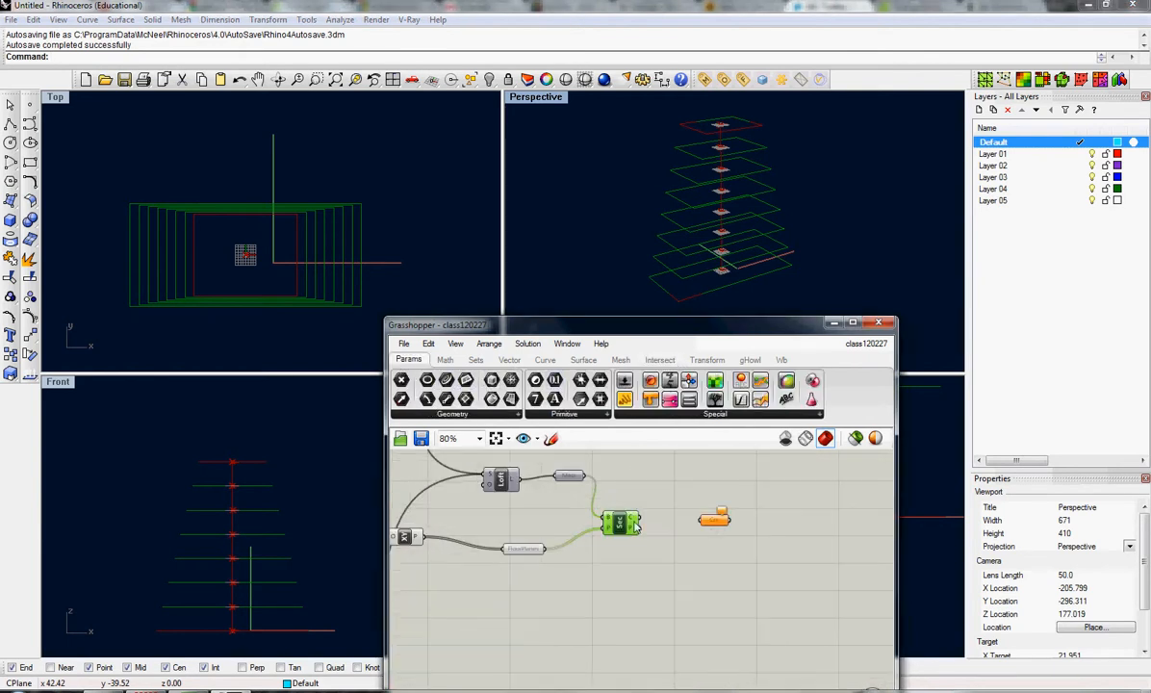
drag(640, 518, 714, 521)
right_click(717, 521)
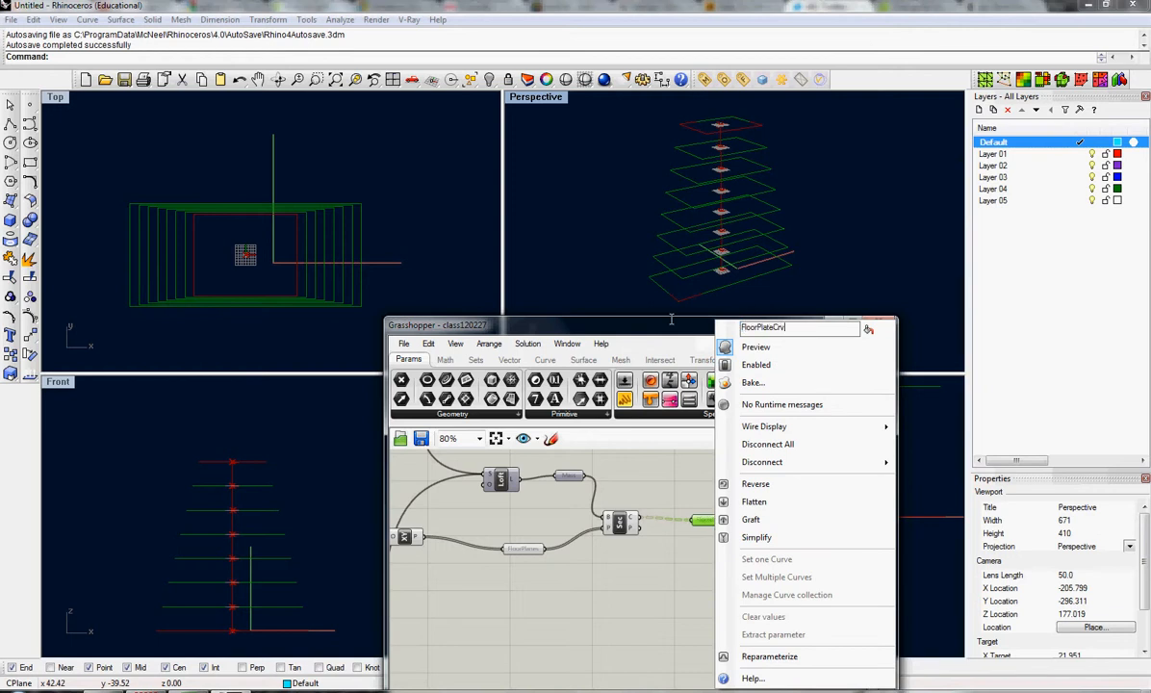
click(643, 594)
Step: Add a Planar surface component beside FloorPlateCrvs and connect the curves to its edges input E
right_drag(676, 575, 638, 572)
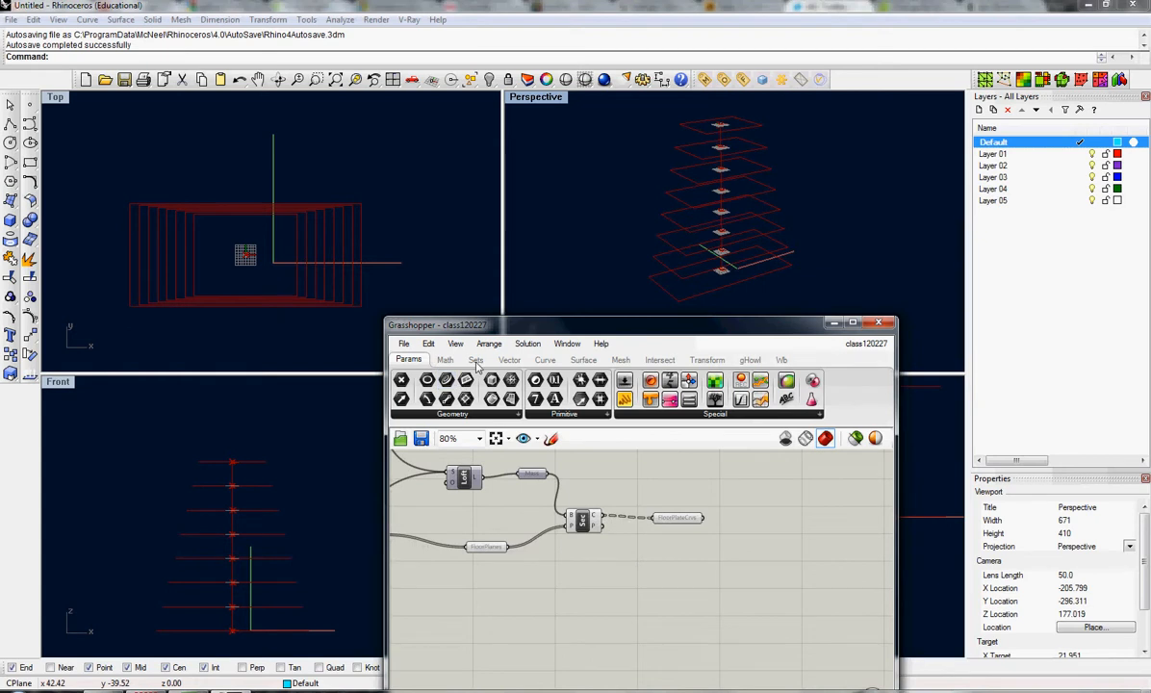
click(583, 360)
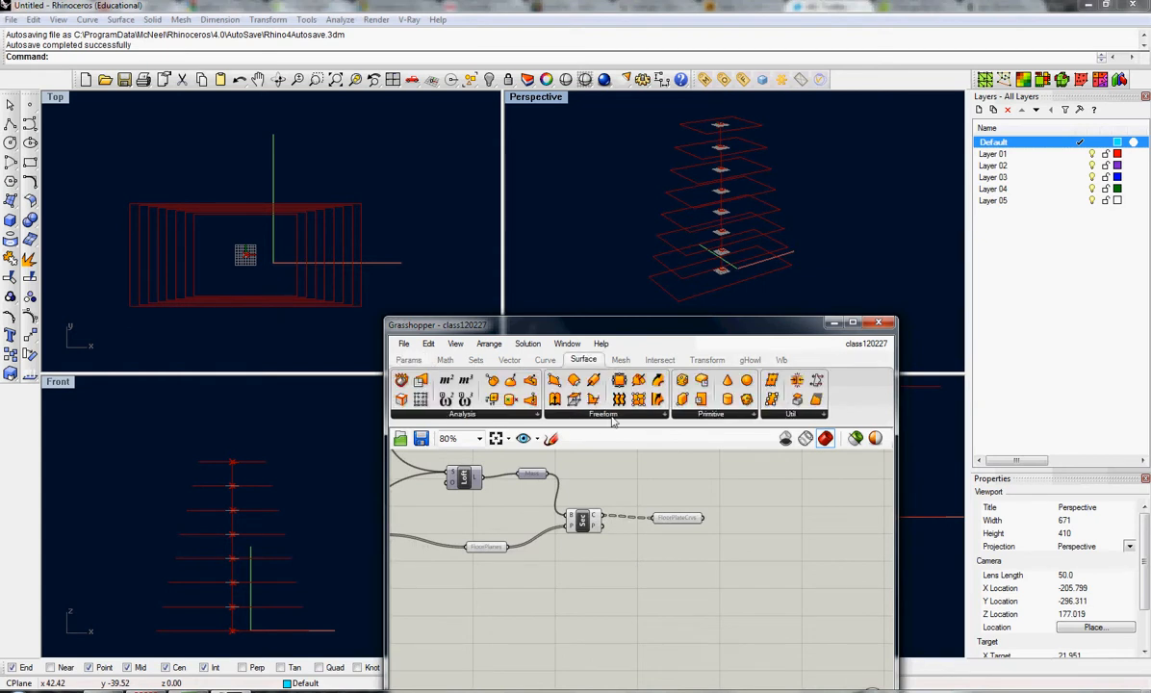
click(568, 415)
click(703, 492)
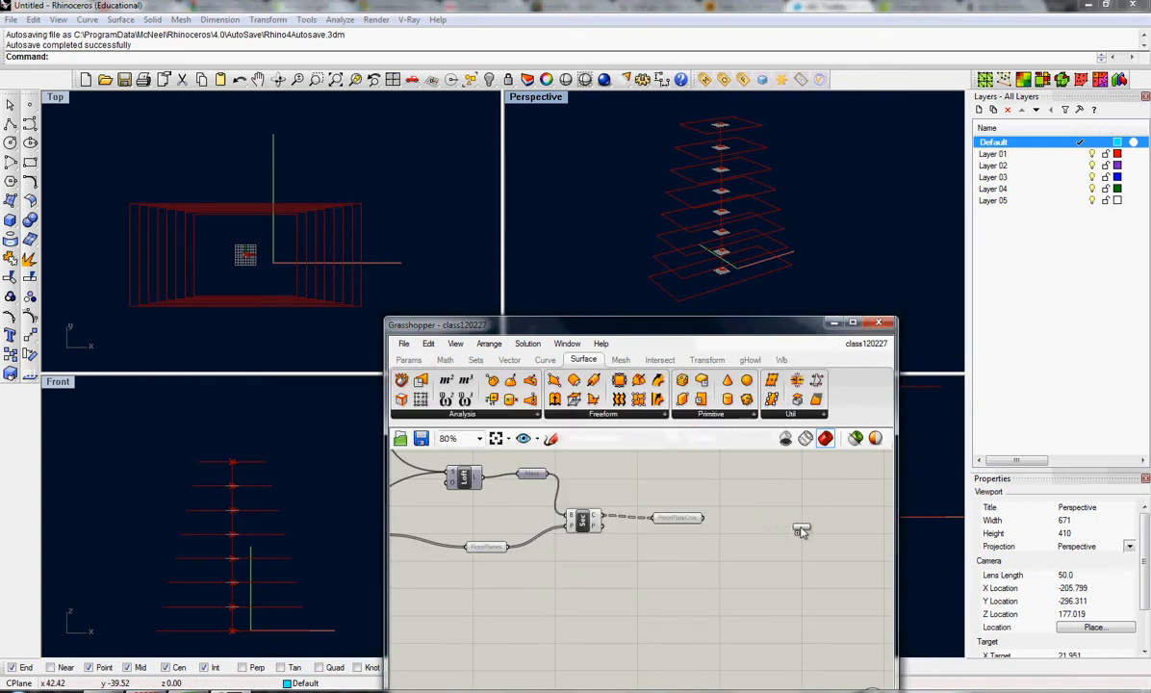
click(801, 528)
drag(704, 517, 771, 522)
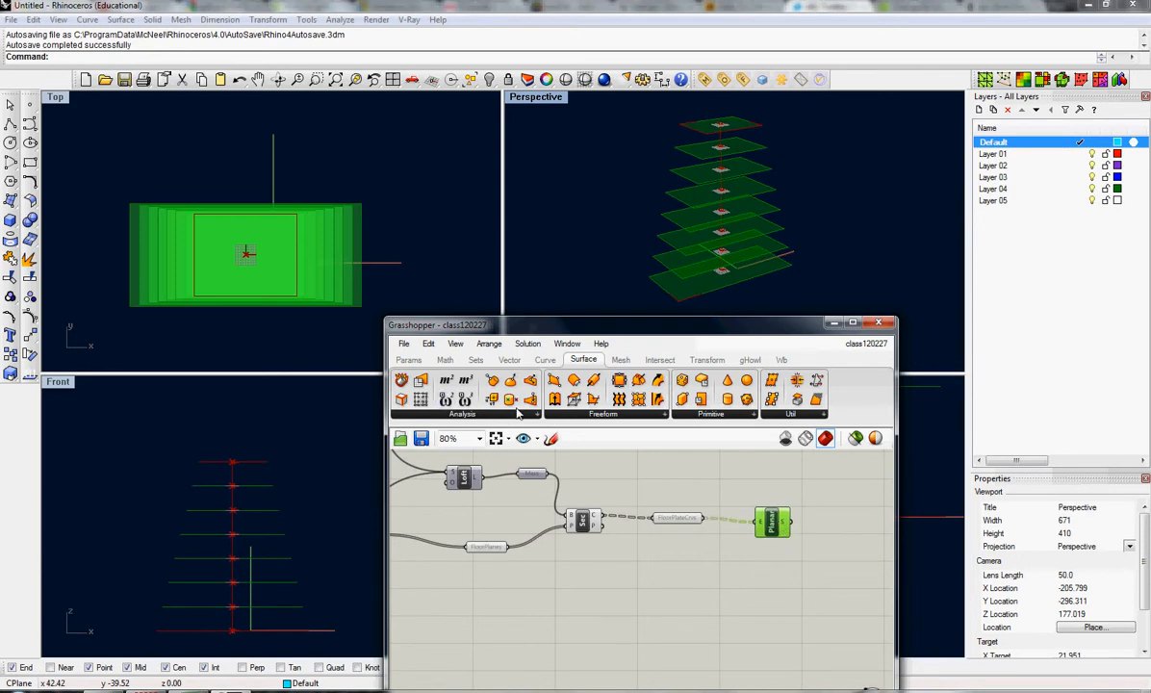
Step: Add an Area component beside the Planar component and connect the surfaces output S to its geometry input G
click(486, 415)
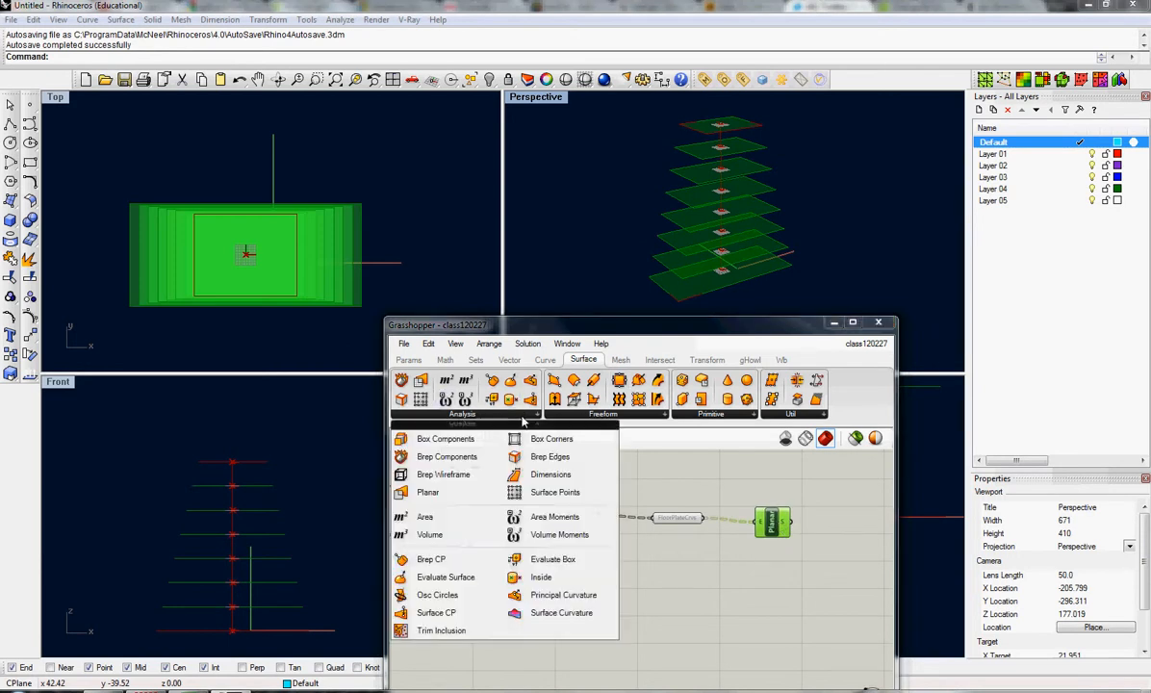
click(446, 527)
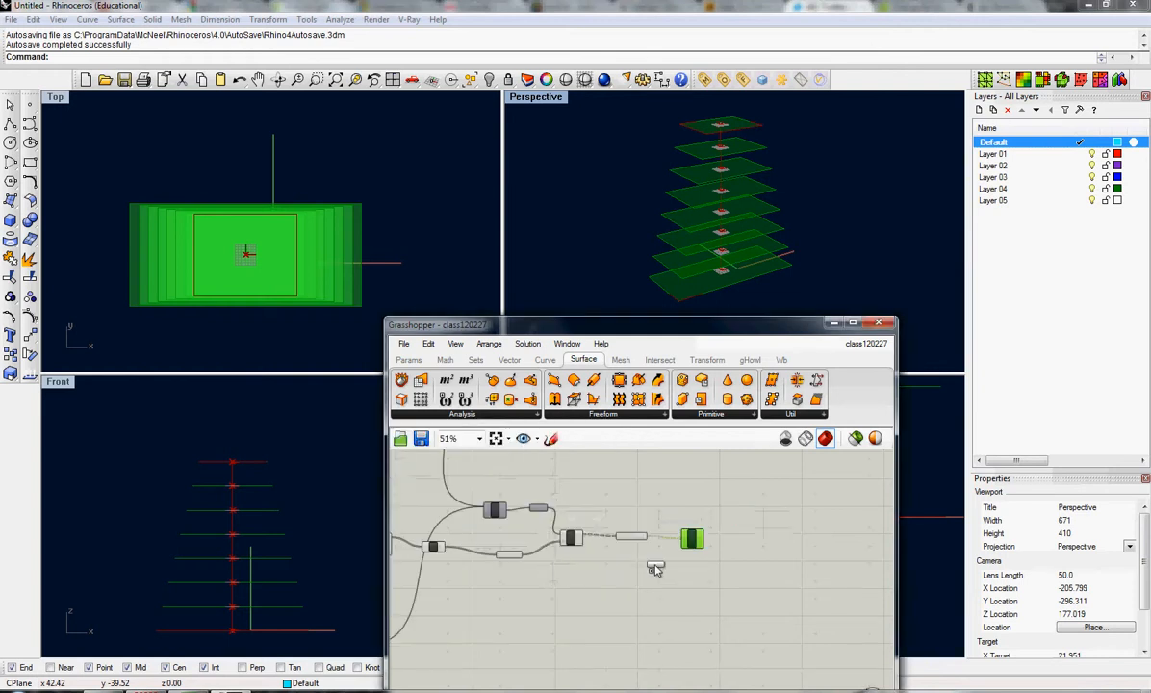
click(748, 537)
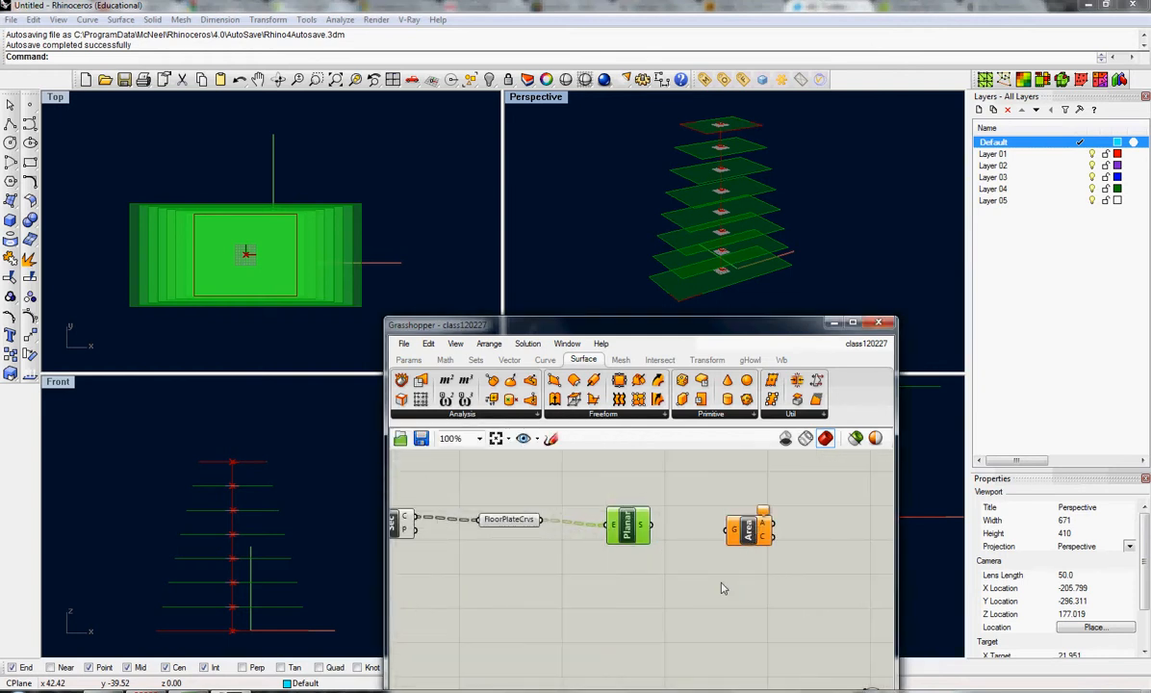
drag(652, 525, 733, 530)
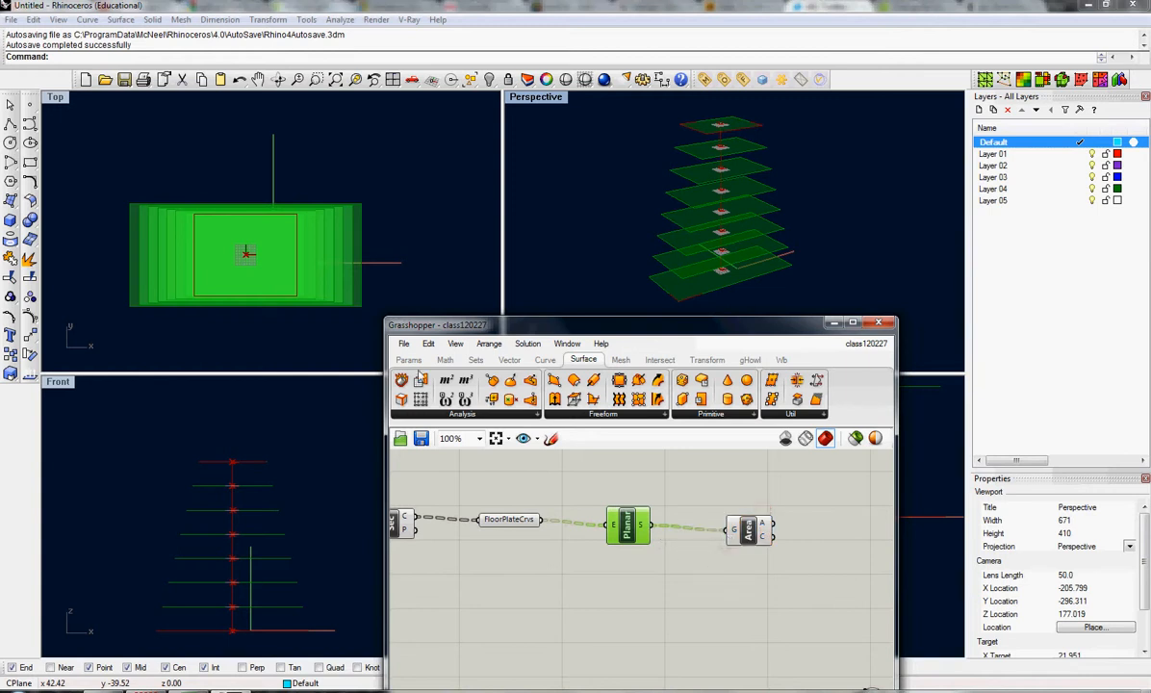
Step: Add a Number parameter beside the Area component and connect the area output A to it
click(409, 361)
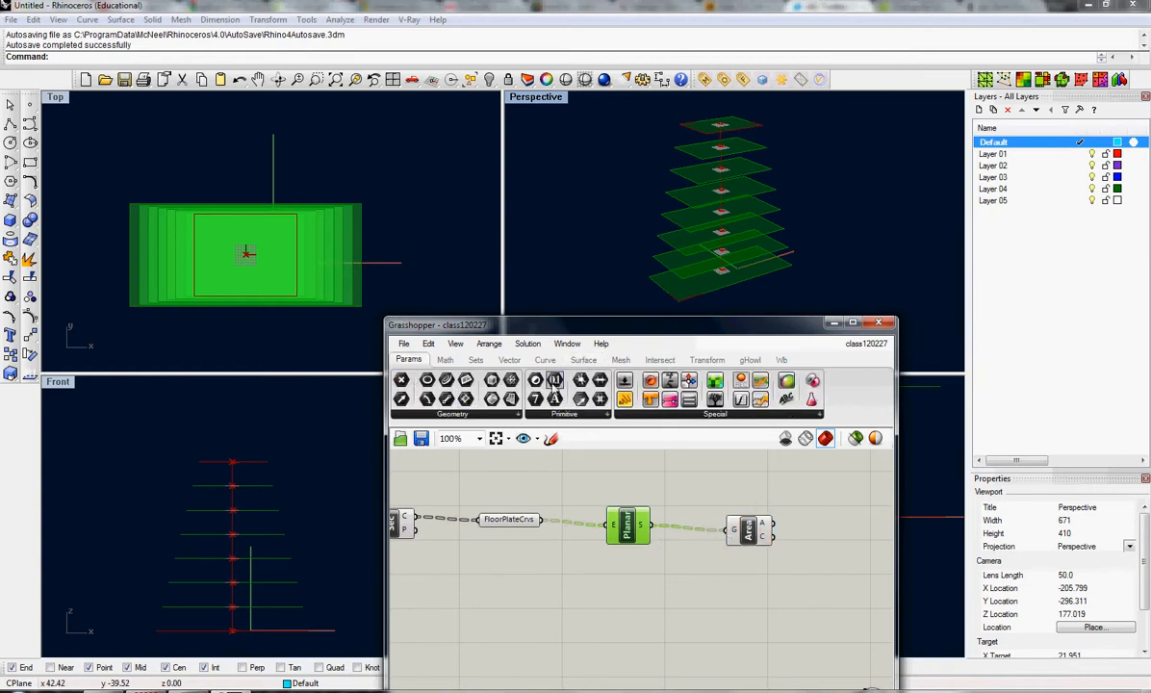
click(555, 384)
scroll(524, 492, down, 2)
click(738, 512)
scroll(710, 520, up, 3)
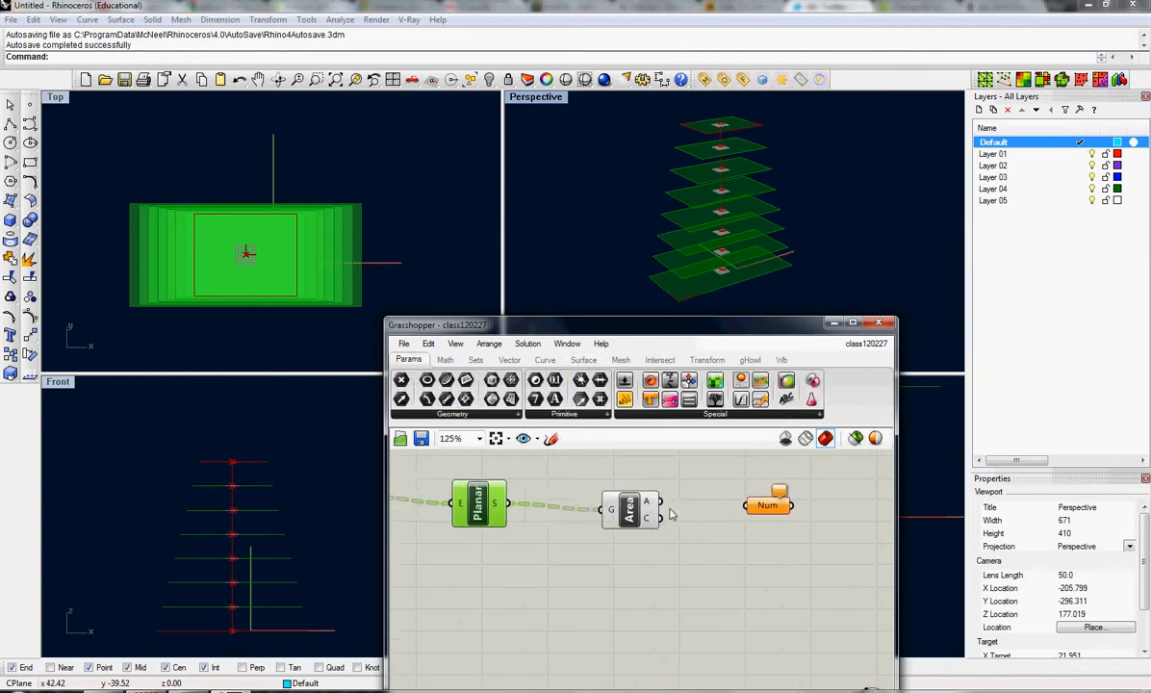
drag(661, 501, 748, 505)
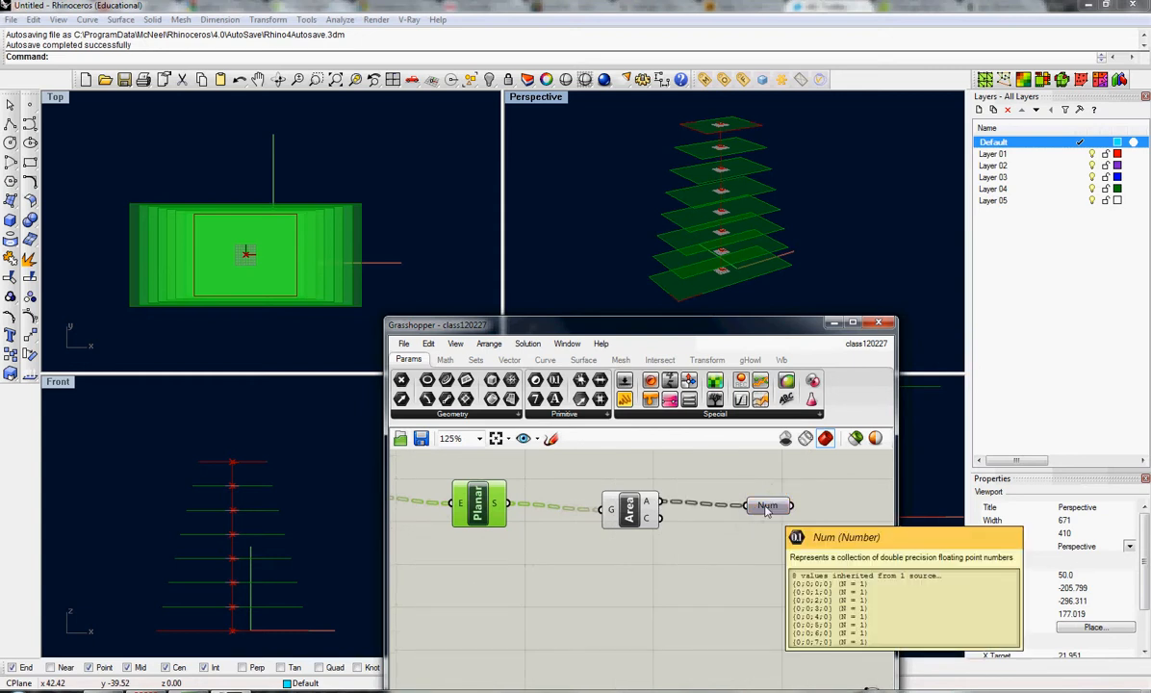
Step: Flatten the data of the new Number parameter
click(767, 508)
right_click(767, 508)
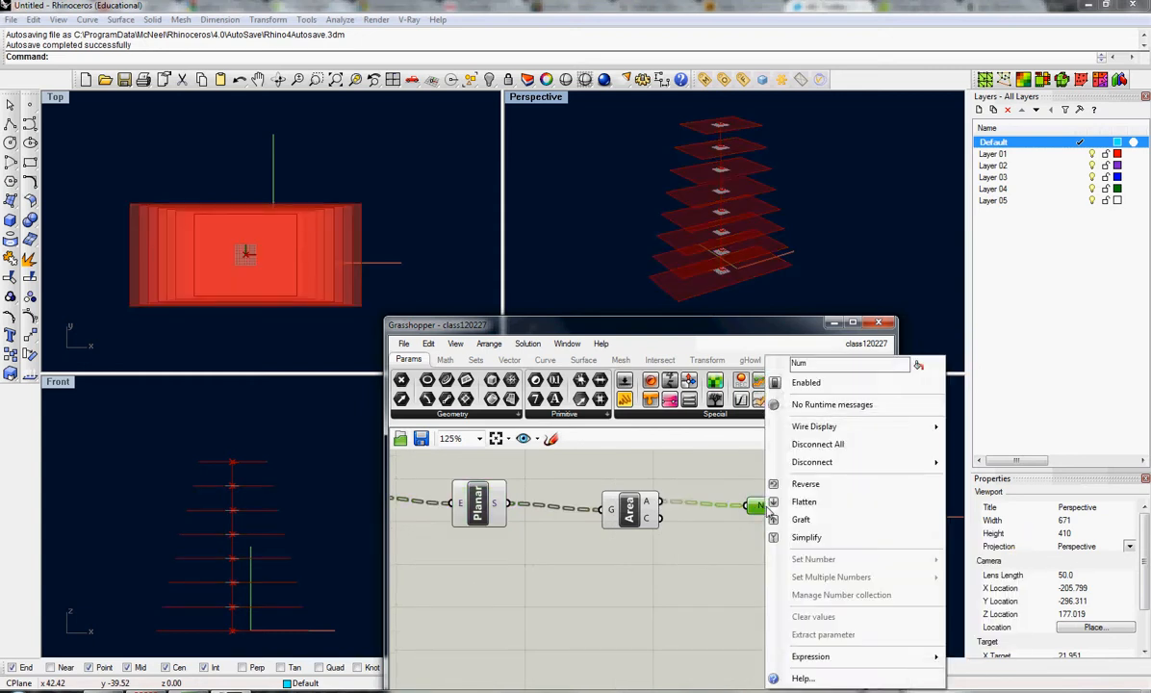
click(804, 502)
mouse_move(772, 513)
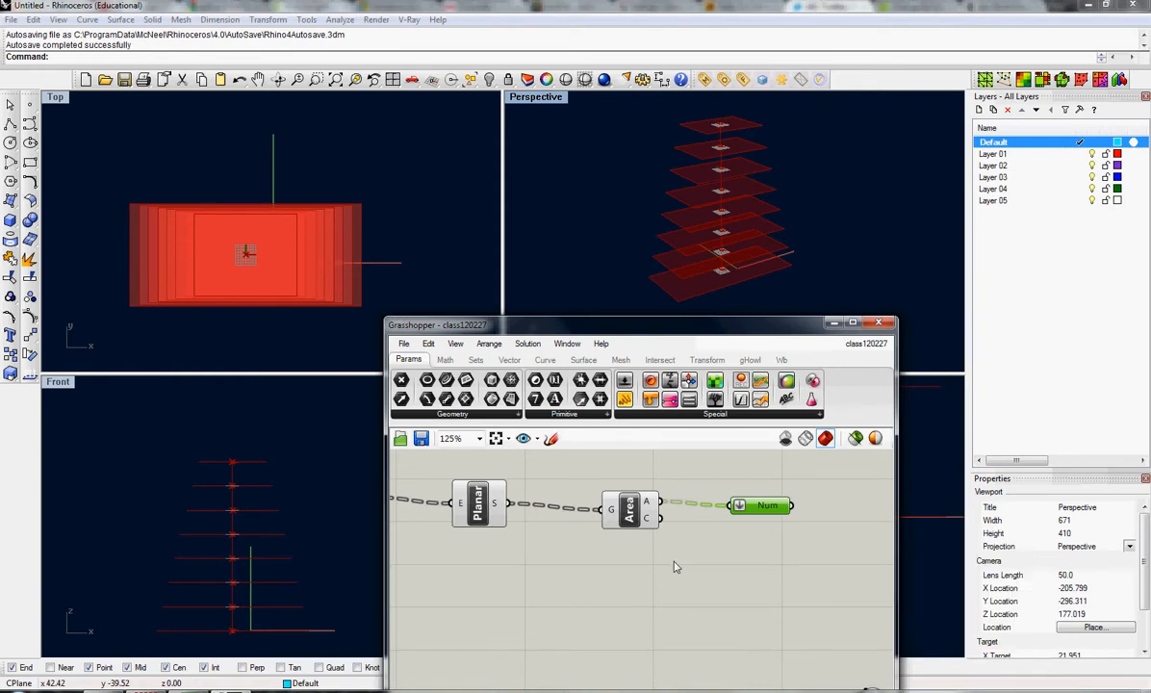
Step: Review the tower inputs in the Excel sheet, and examine the floor areas held in Grasshopper's flattened Number parameter
scroll(686, 597, down, 5)
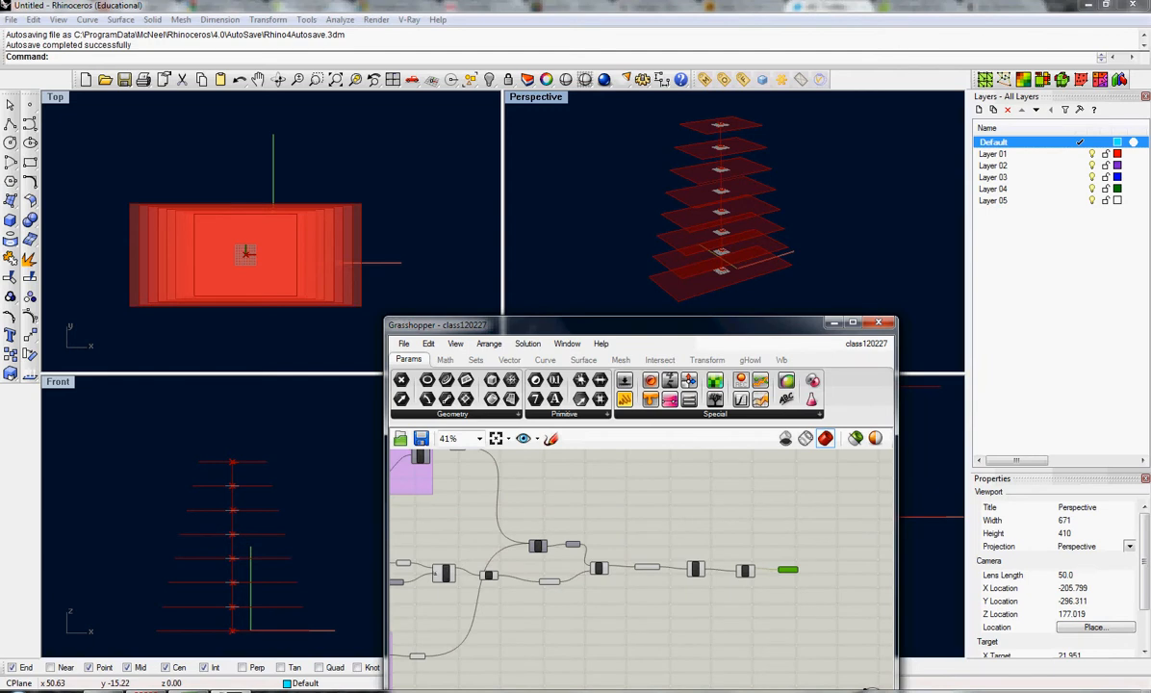
click(539, 690)
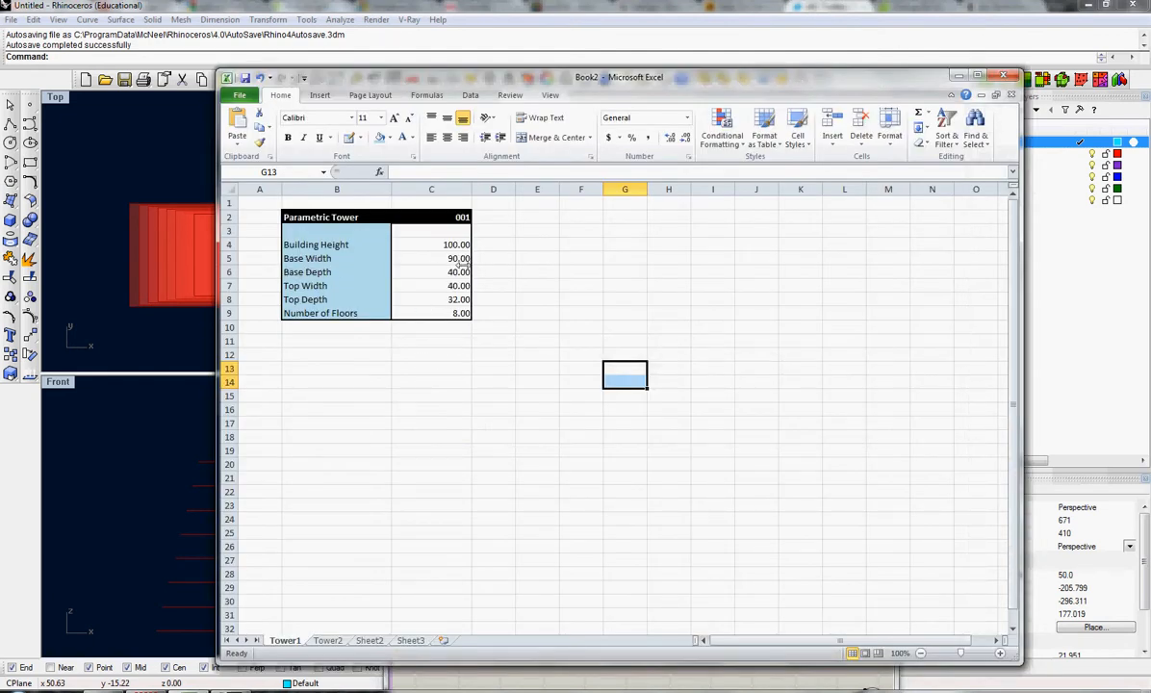
click(628, 688)
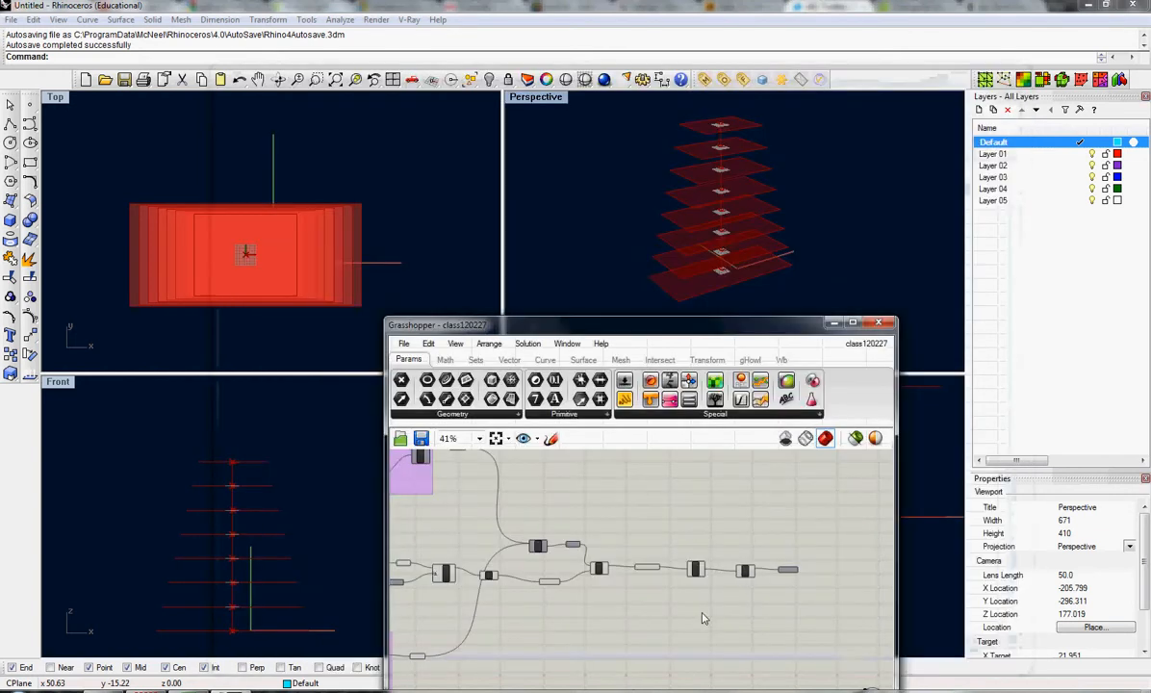
scroll(702, 617, up, 5)
mouse_move(648, 579)
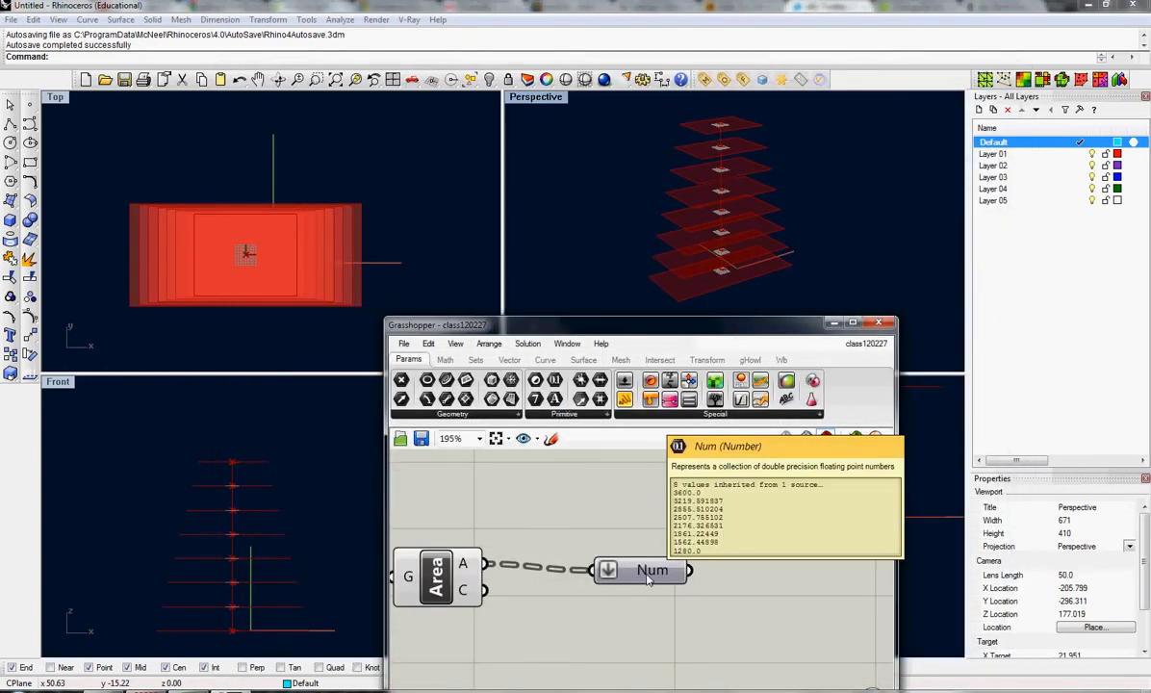
scroll(663, 571, down, 5)
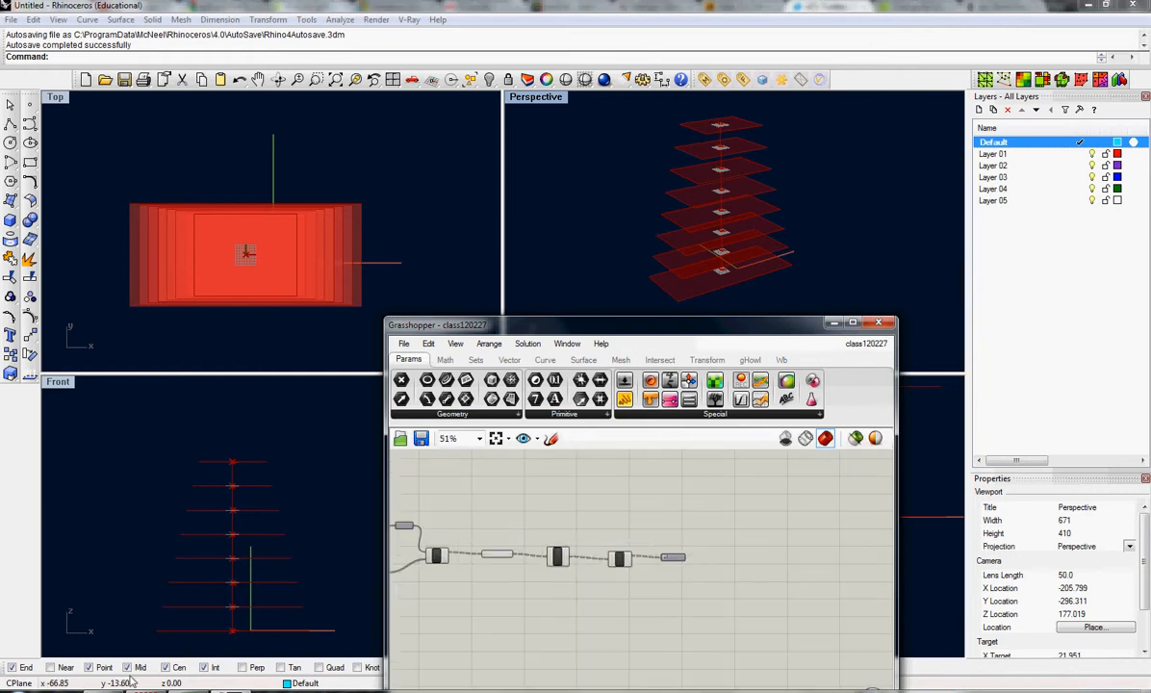
Step: Switch to the Tower1 sheet in Excel, widen column F and enter the header Floor in cell F2
click(246, 690)
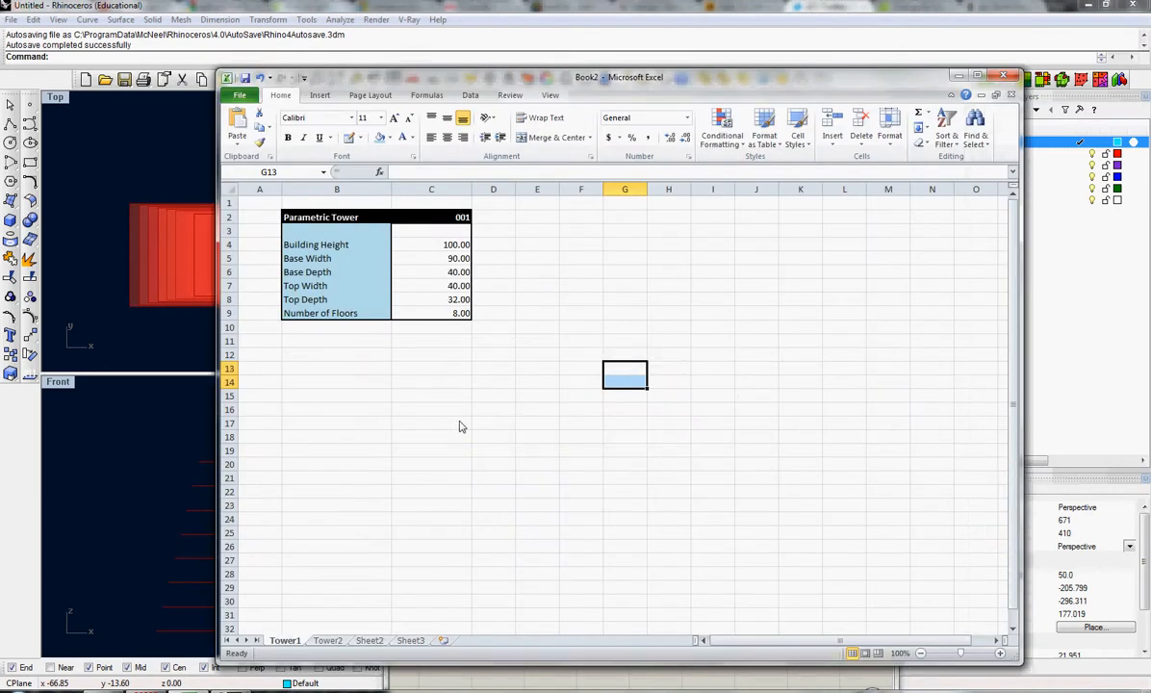
drag(603, 189, 628, 188)
click(595, 220)
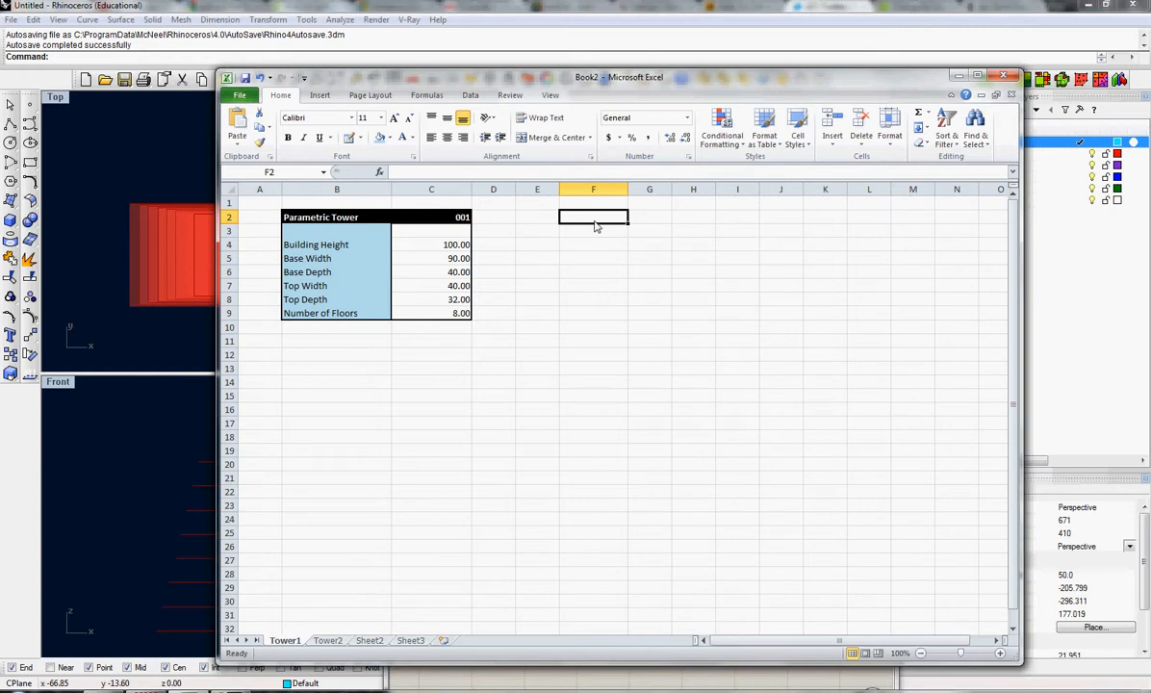
text(Floor)
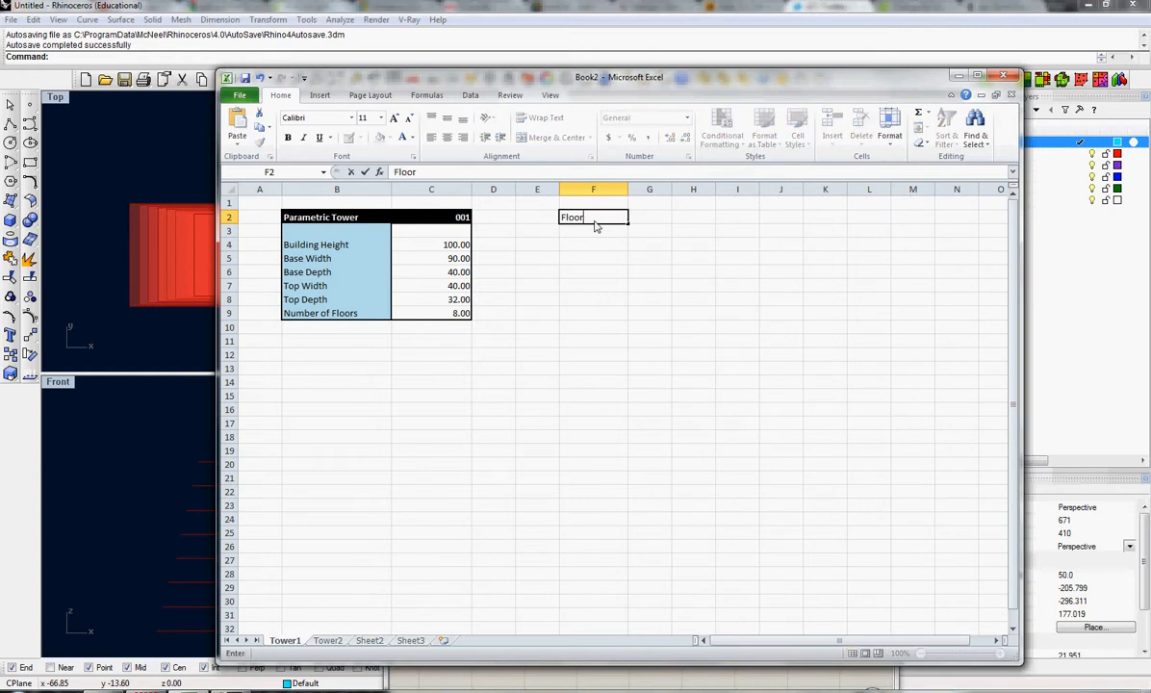
key(Tab)
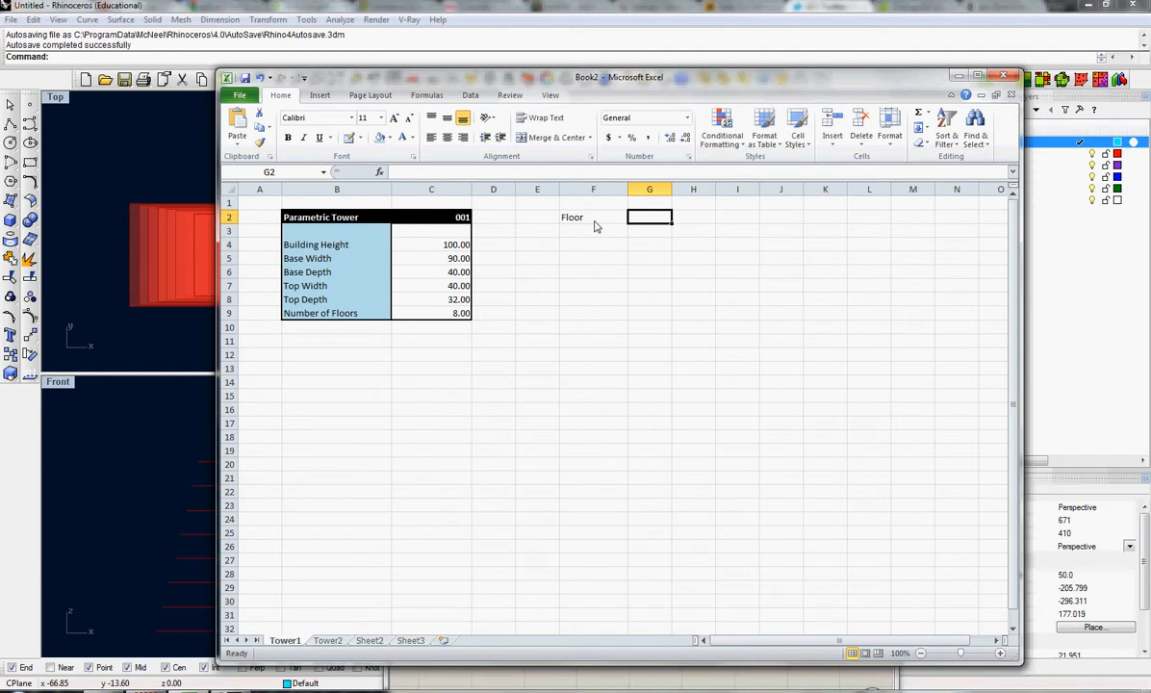
Step: Enter the header Area in SF in cell G2 and widen column G to fit it
key(Tab)
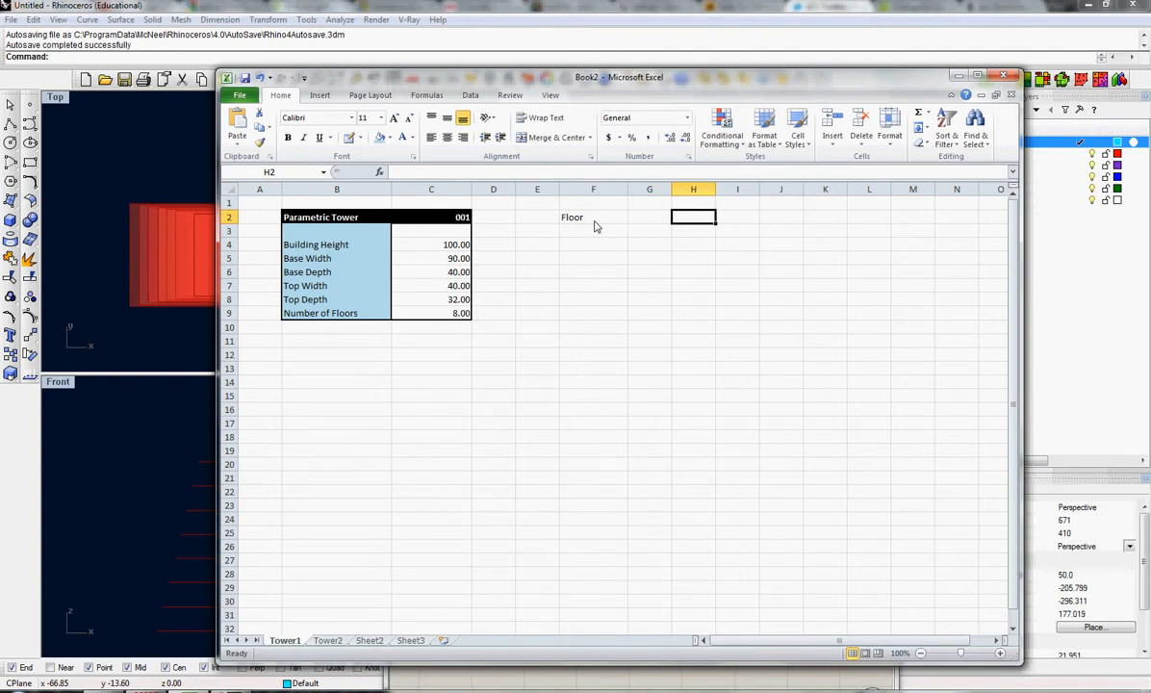
key(shift+Tab)
text(Are)
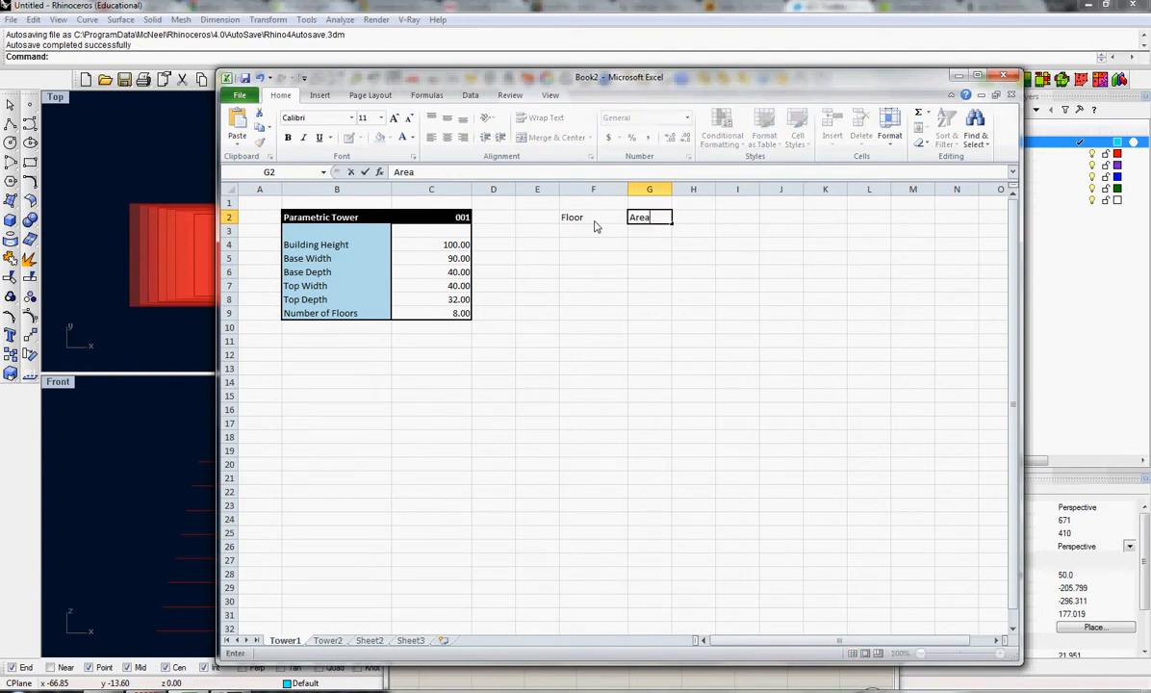
key(Return)
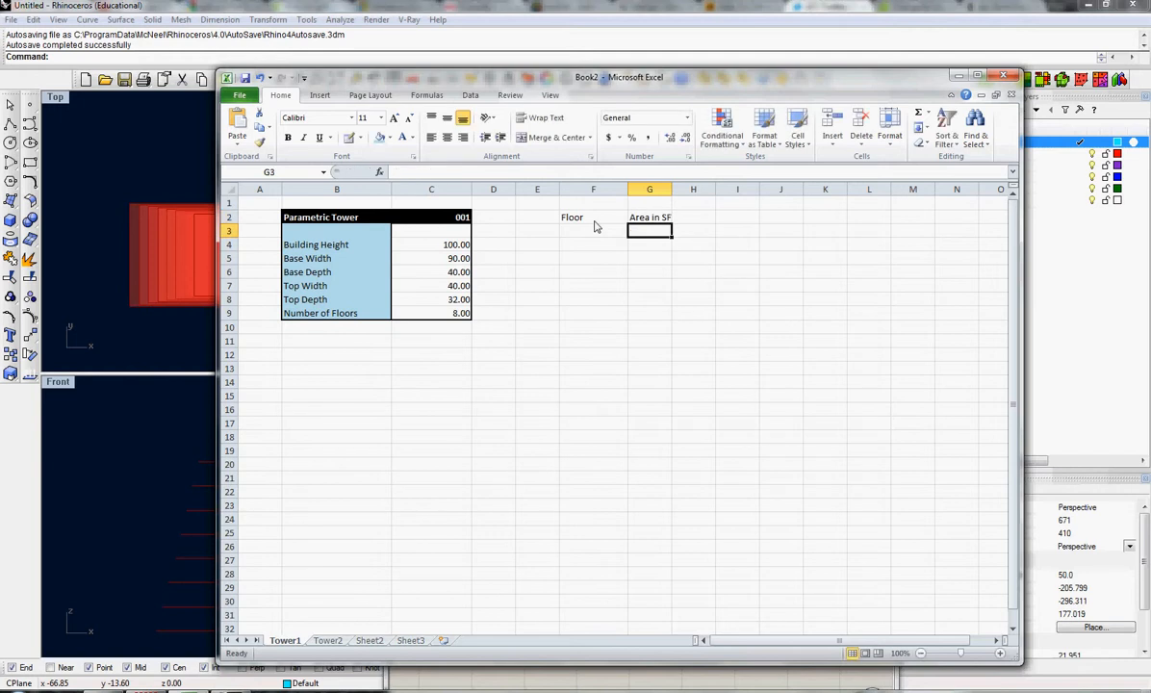
drag(672, 190, 688, 189)
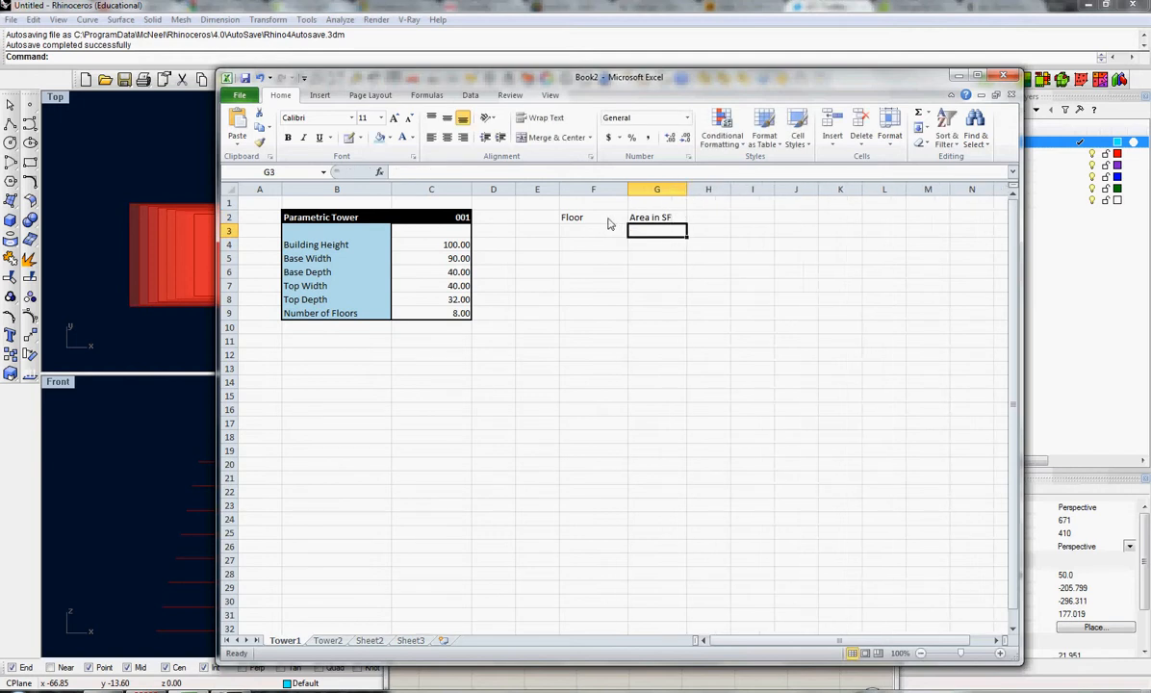
Step: Format the header cells F2:G2 with a black fill and bold white text to match the Parametric Tower header
drag(577, 218, 643, 220)
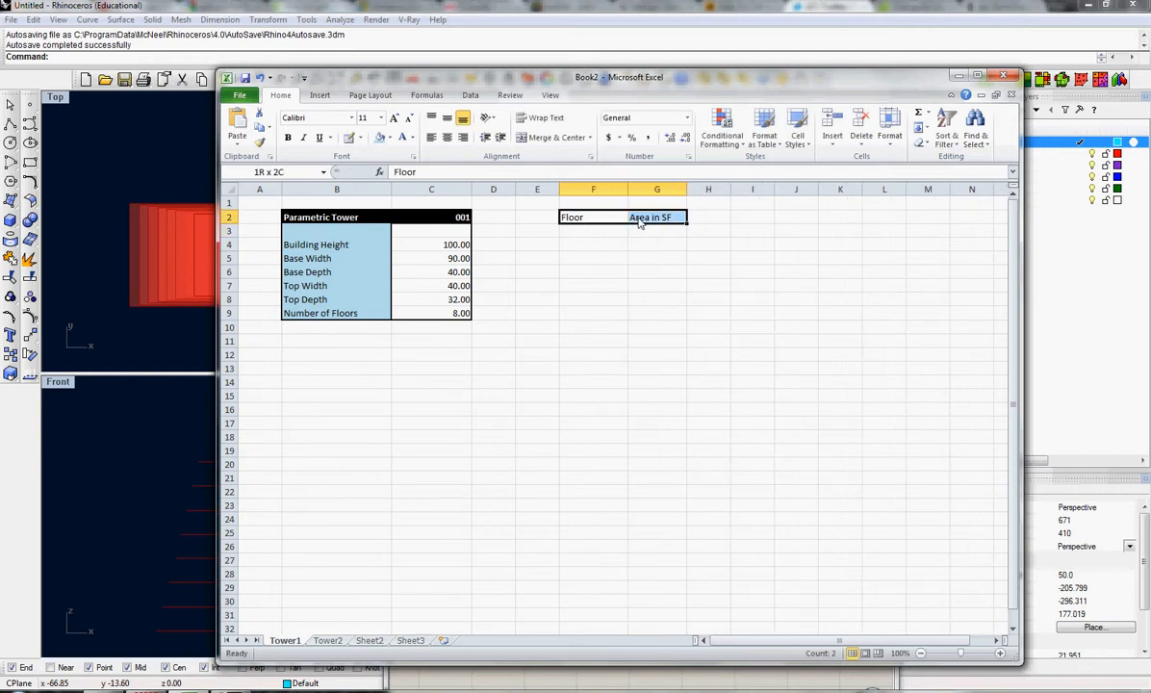
click(388, 139)
click(367, 159)
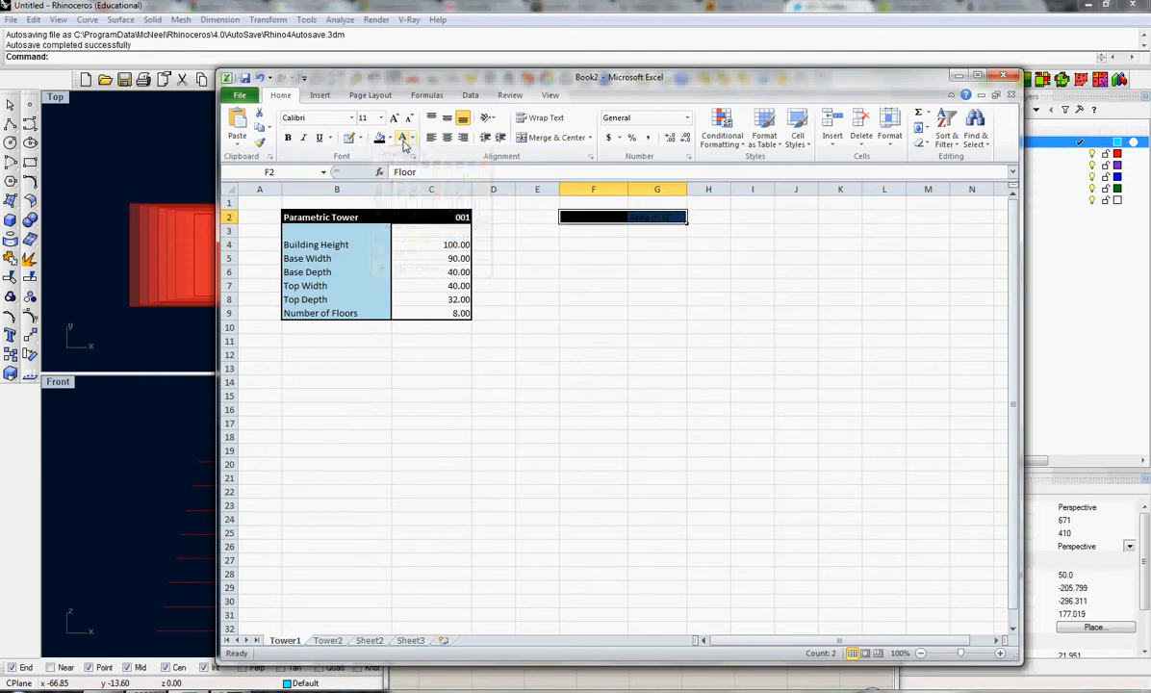
click(403, 141)
key(ctrl+b)
click(661, 291)
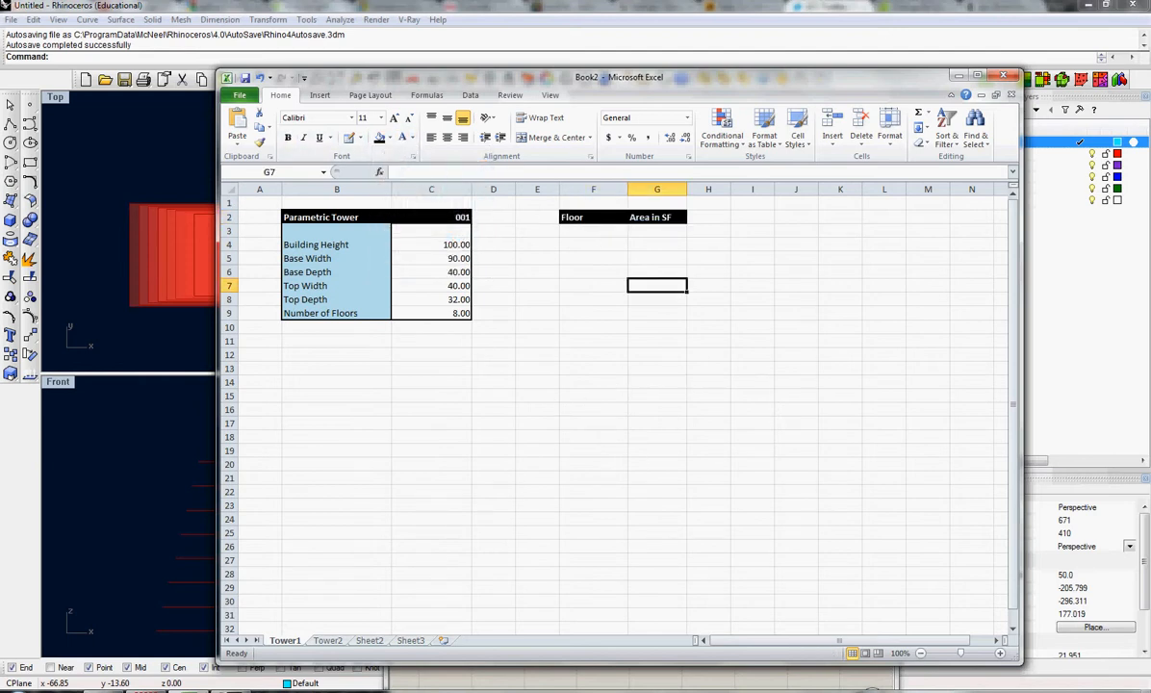
Step: Switch to Grasshopper, bring up the ReadExcel 120227 definition and locate the component groups that write data to Excel
click(960, 76)
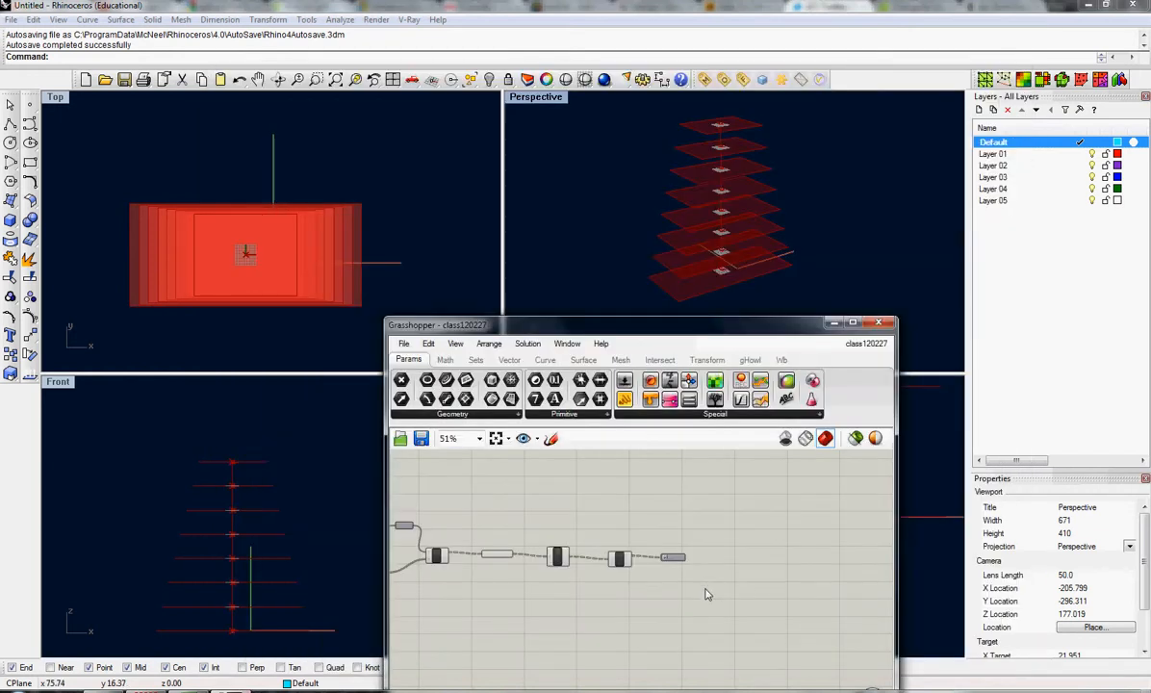
right_drag(626, 618, 660, 583)
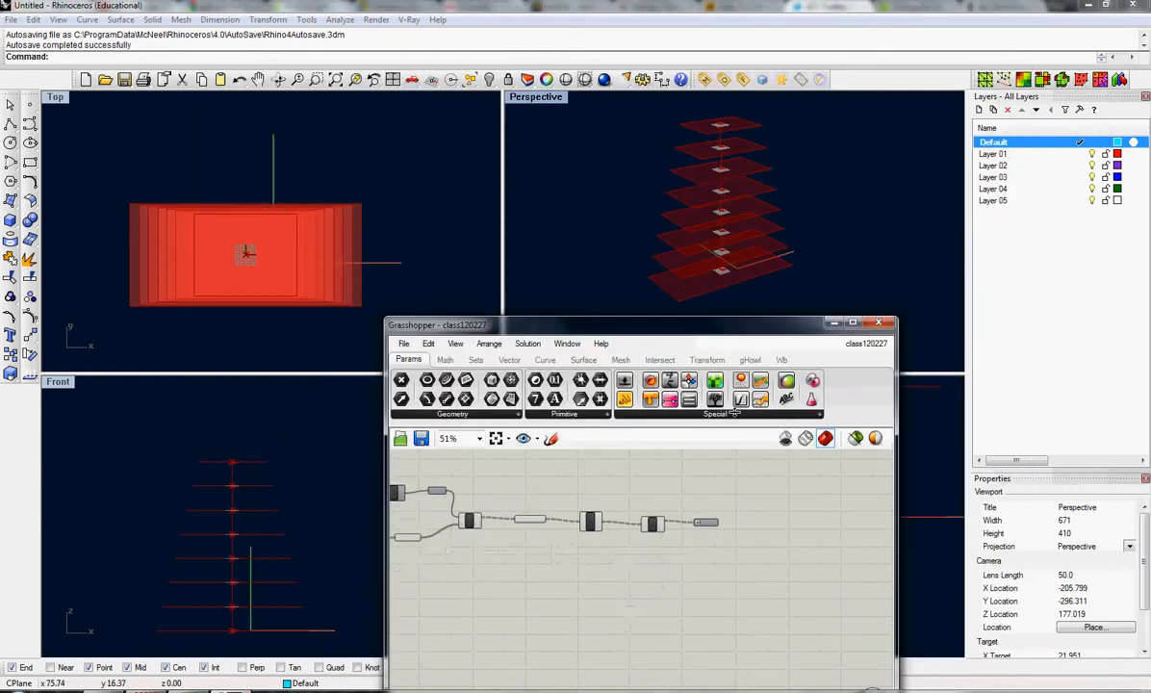
click(567, 344)
click(867, 343)
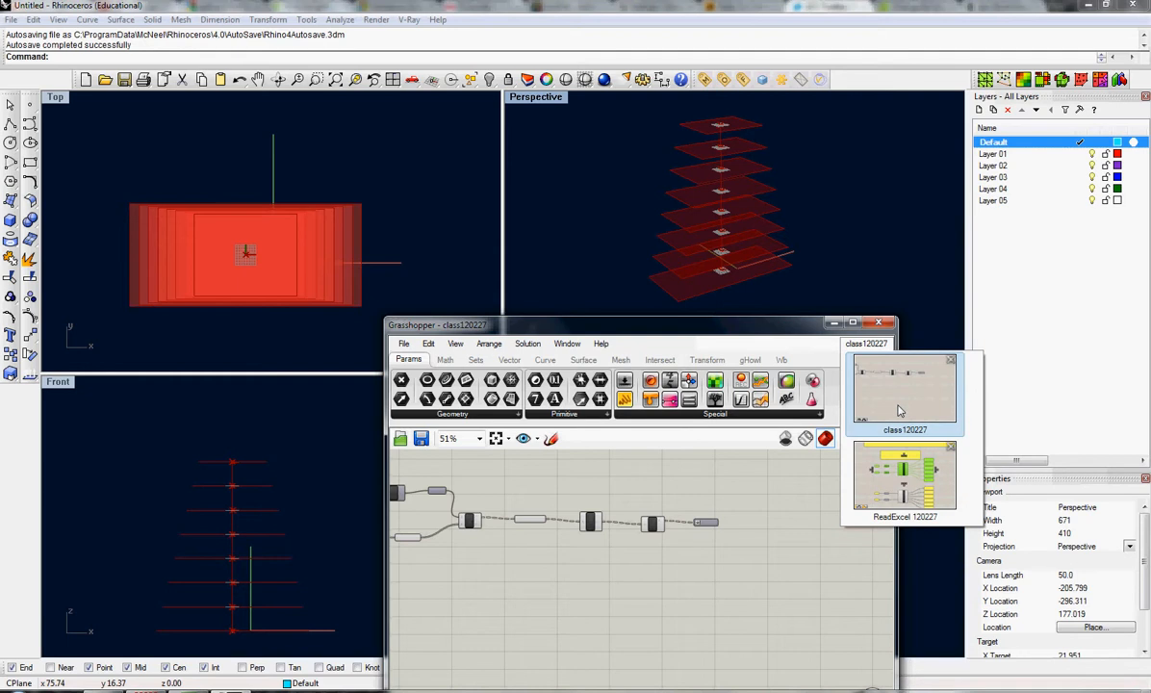
click(905, 475)
scroll(843, 522, down, 4)
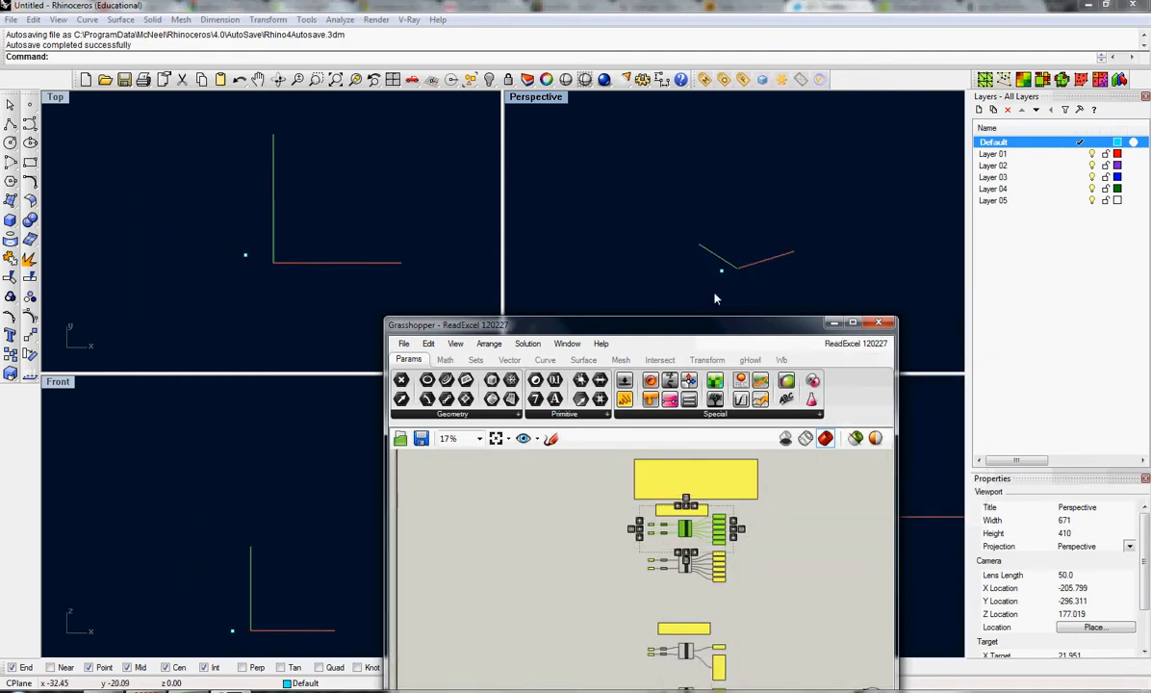
drag(716, 326, 715, 189)
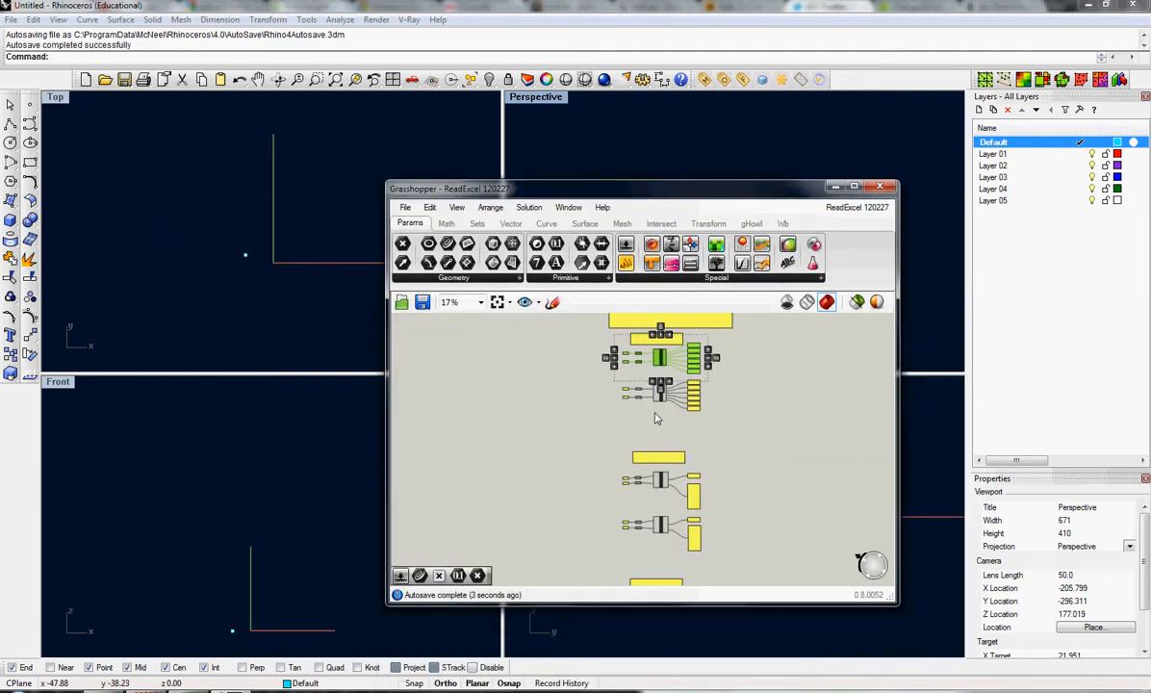
scroll(654, 418, down, 2)
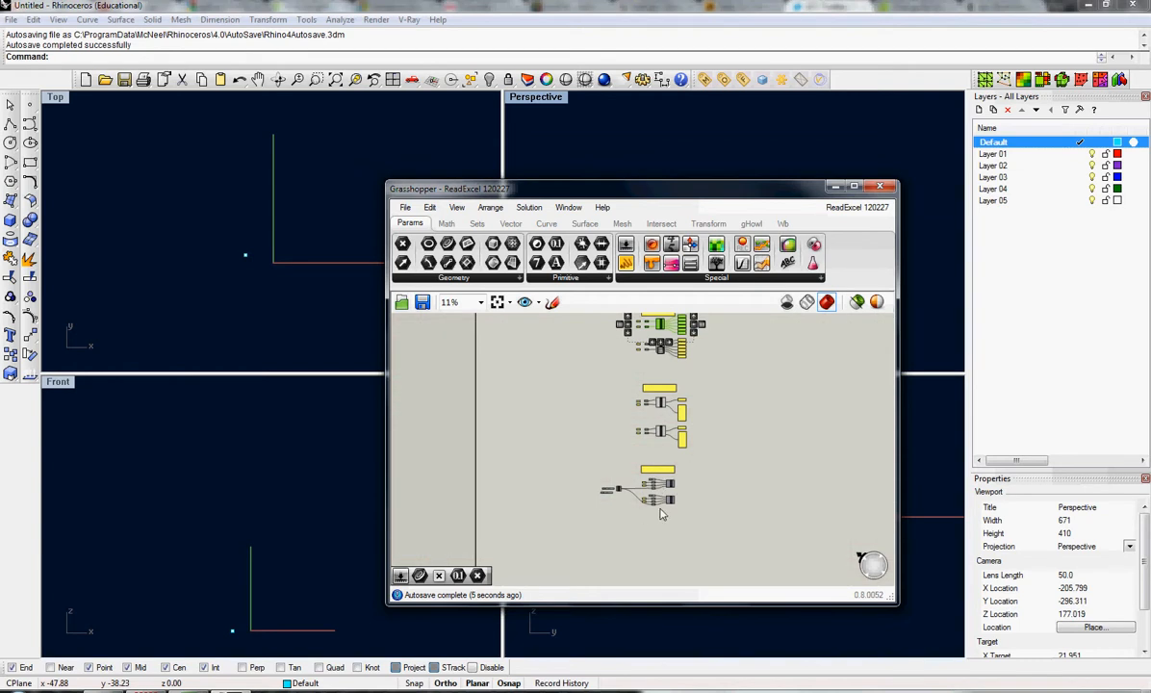
scroll(661, 514, up, 5)
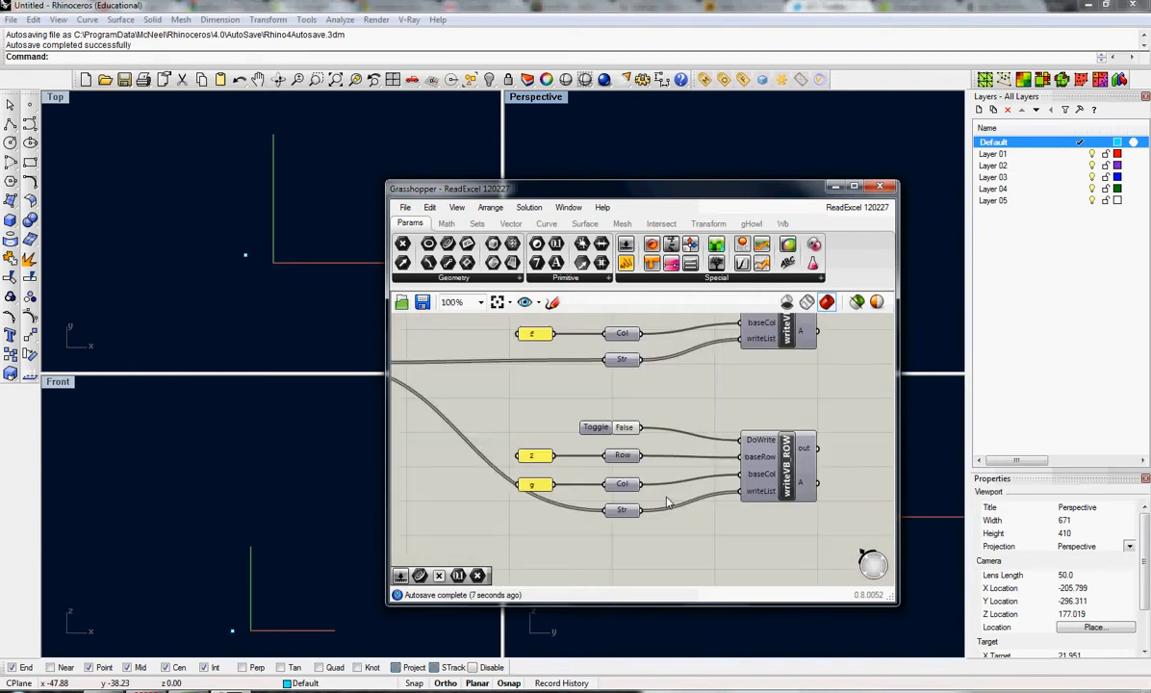
scroll(680, 462, down, 2)
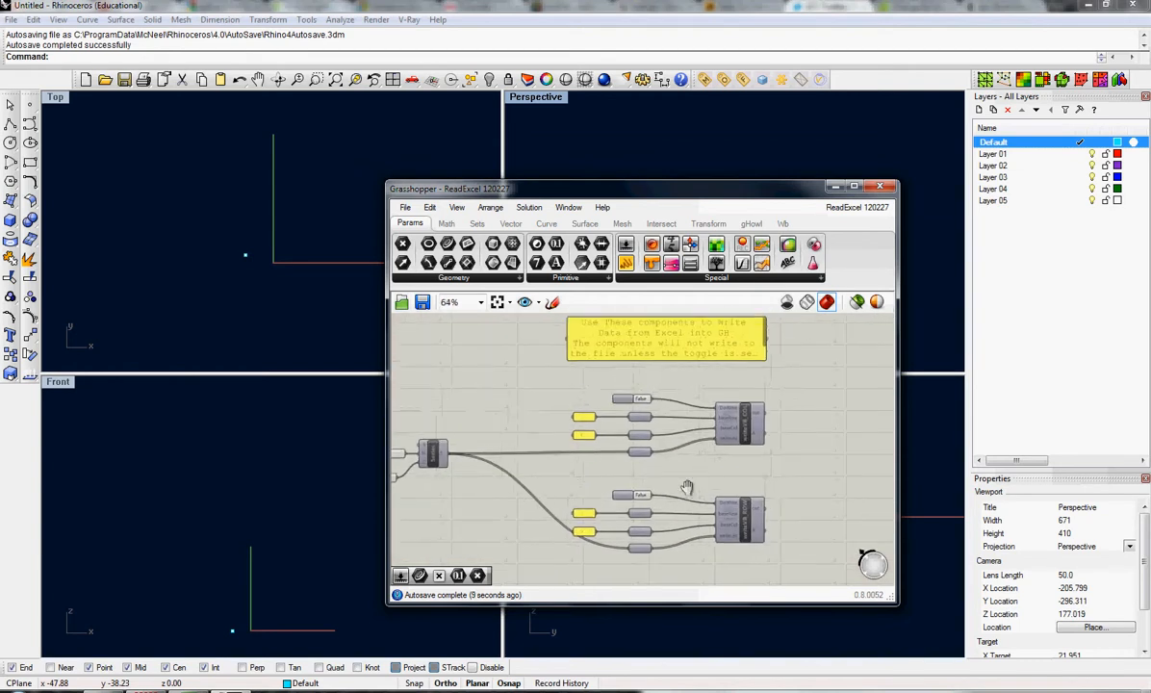
scroll(714, 424, up, 3)
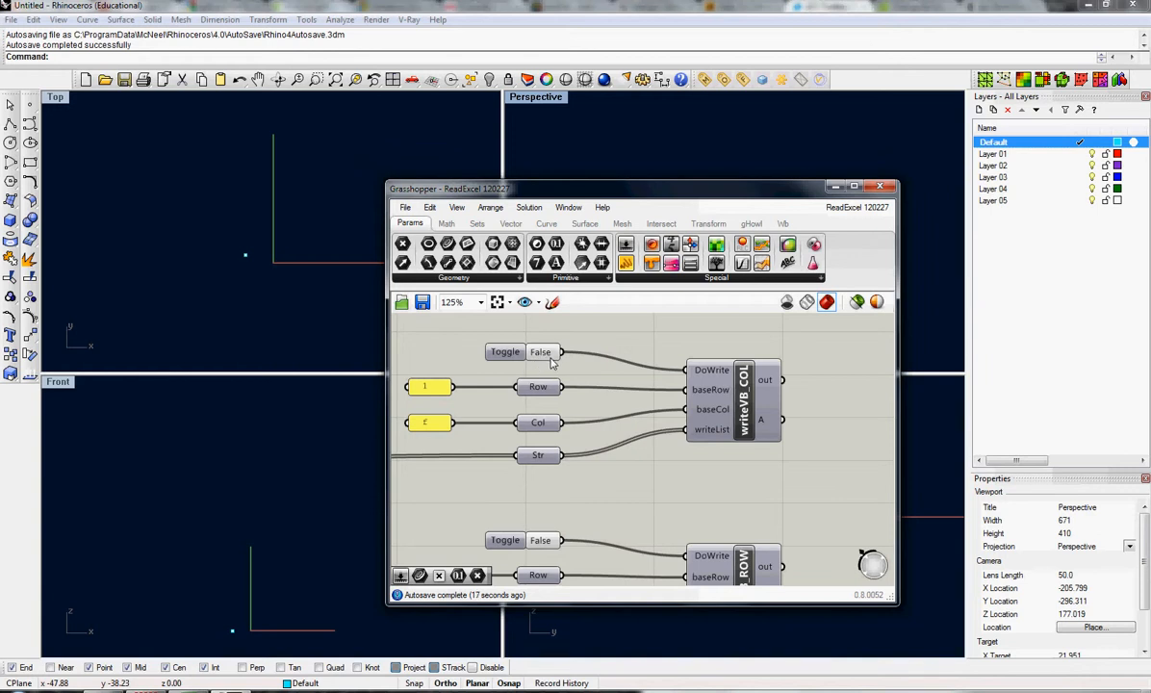
Step: Copy the writeVB_COL group with its toggle and inputs into the class120227 definition and place it beside the flattened Number parameter
scroll(551, 362, down, 2)
drag(749, 435, 464, 345)
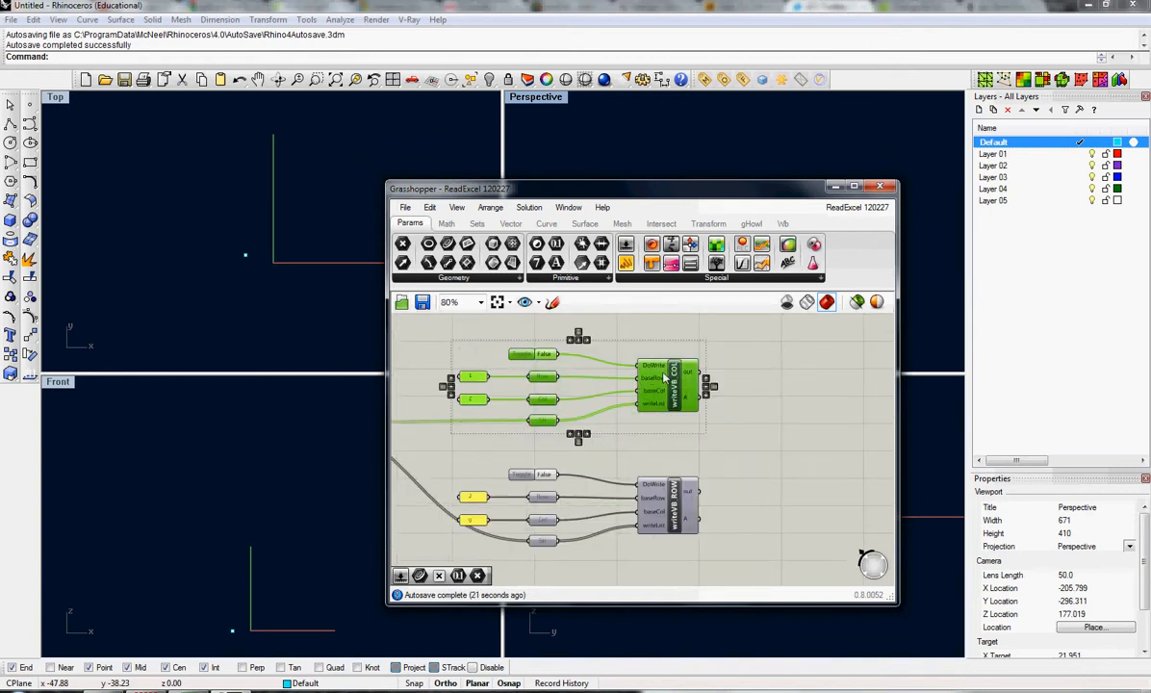
click(570, 208)
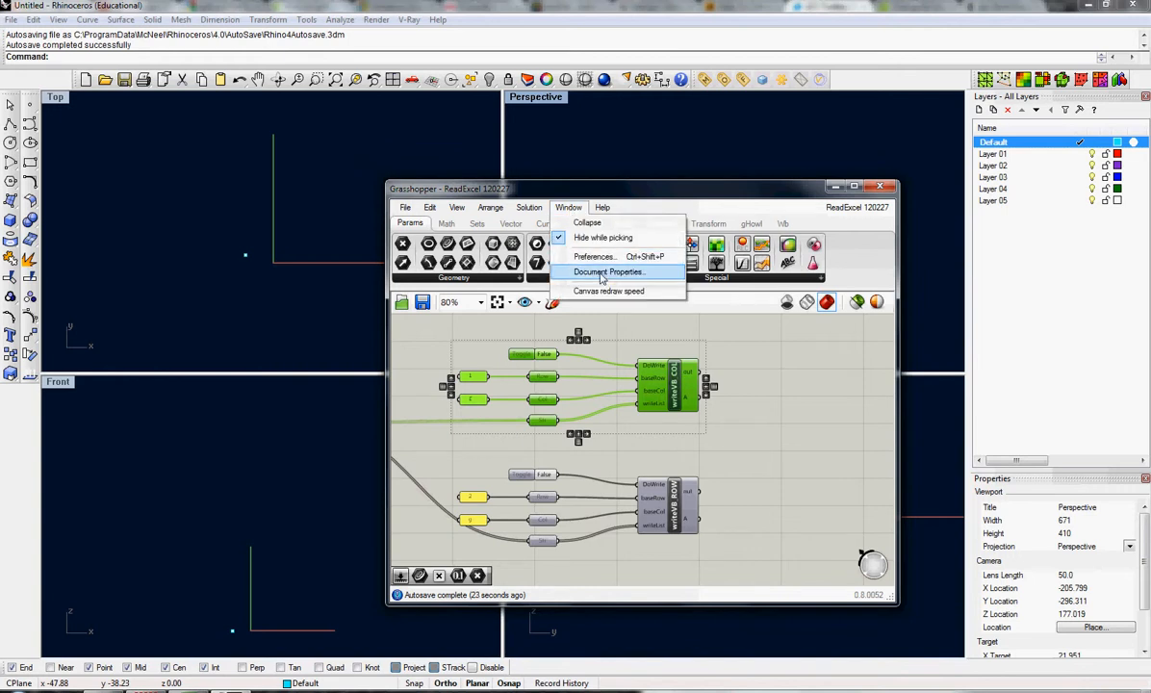
click(837, 382)
click(869, 211)
click(884, 355)
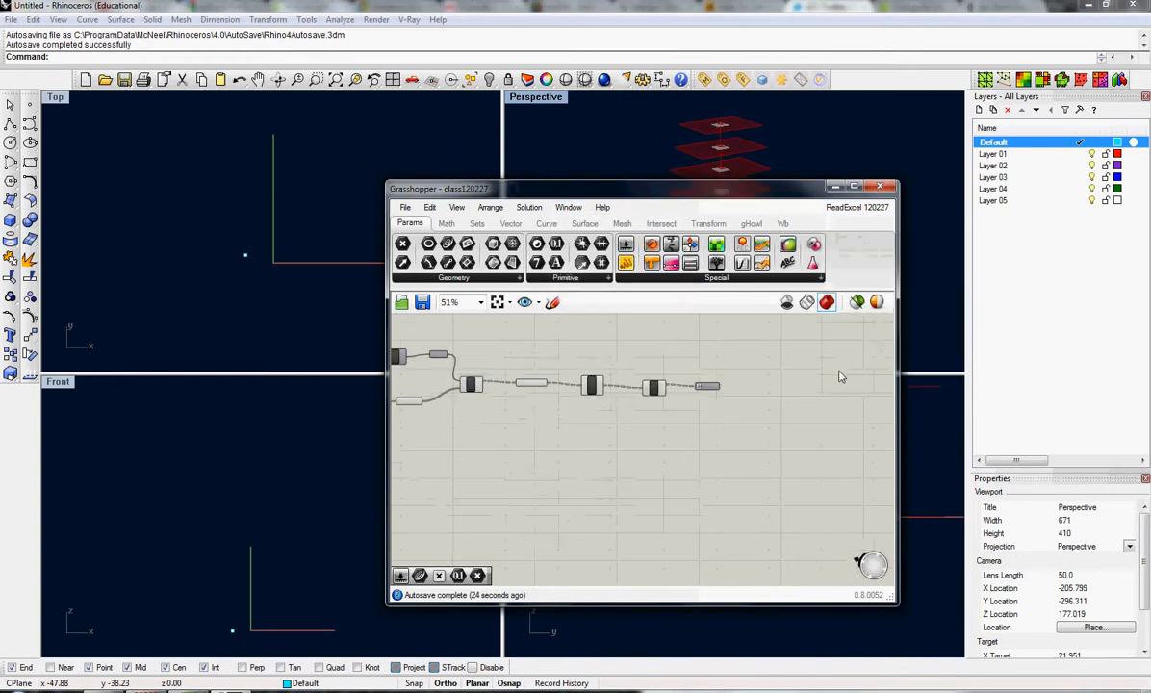
right_drag(759, 430, 711, 430)
scroll(712, 434, down, 5)
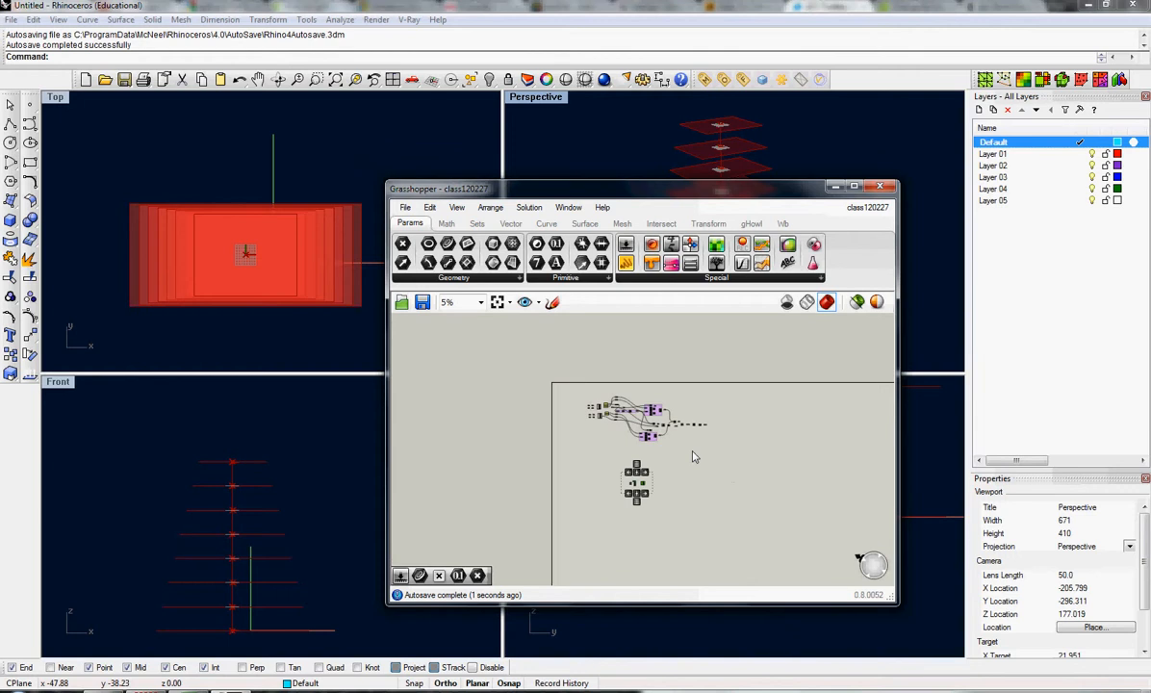
drag(645, 491, 687, 428)
scroll(716, 432, up, 2)
scroll(716, 431, up, 4)
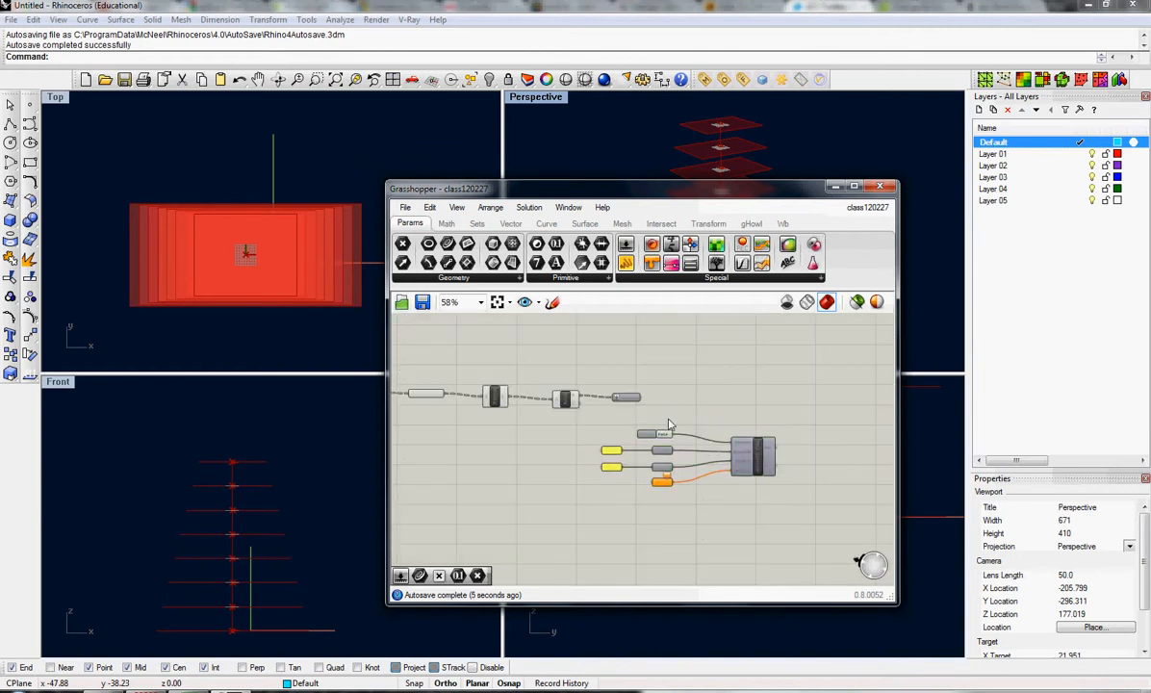
Step: Rename the flattened Number parameter to Areas and connect its output to the write group's Str input
scroll(665, 394, up, 3)
scroll(660, 393, down, 2)
right_click(618, 379)
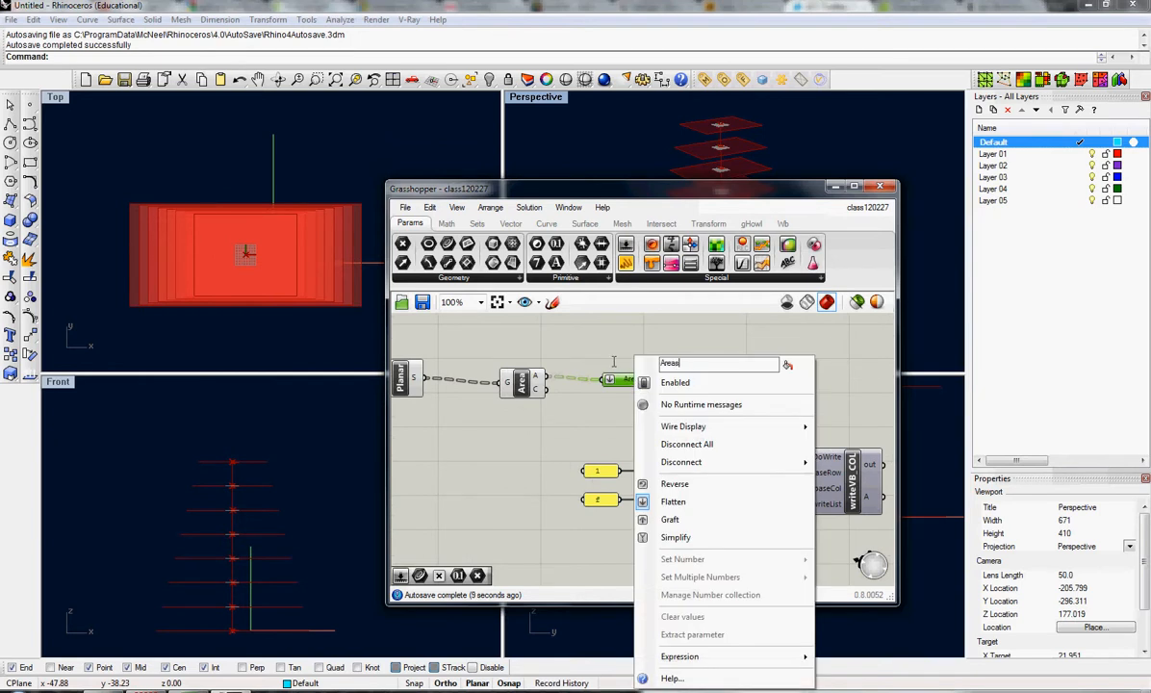
text(Areas)
key(Return)
drag(663, 379, 673, 526)
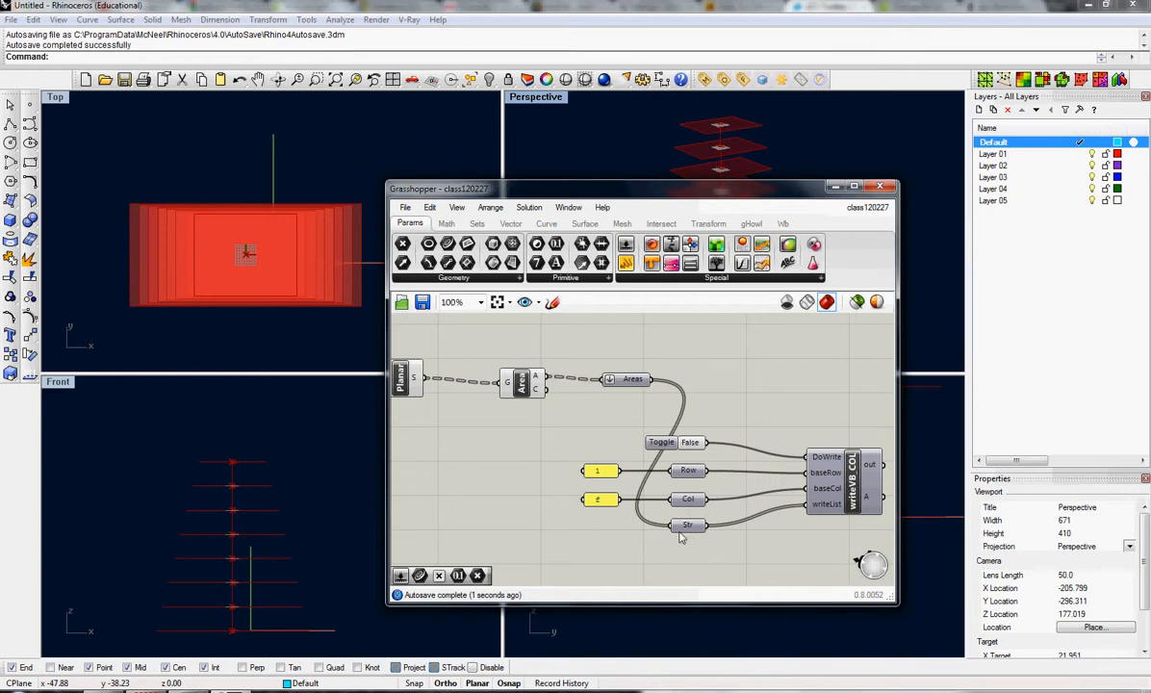
Step: Check the first cell under Area in SF in Excel, and set the write group's Col panel to g and Row panel to 3
key(alt+Tab)
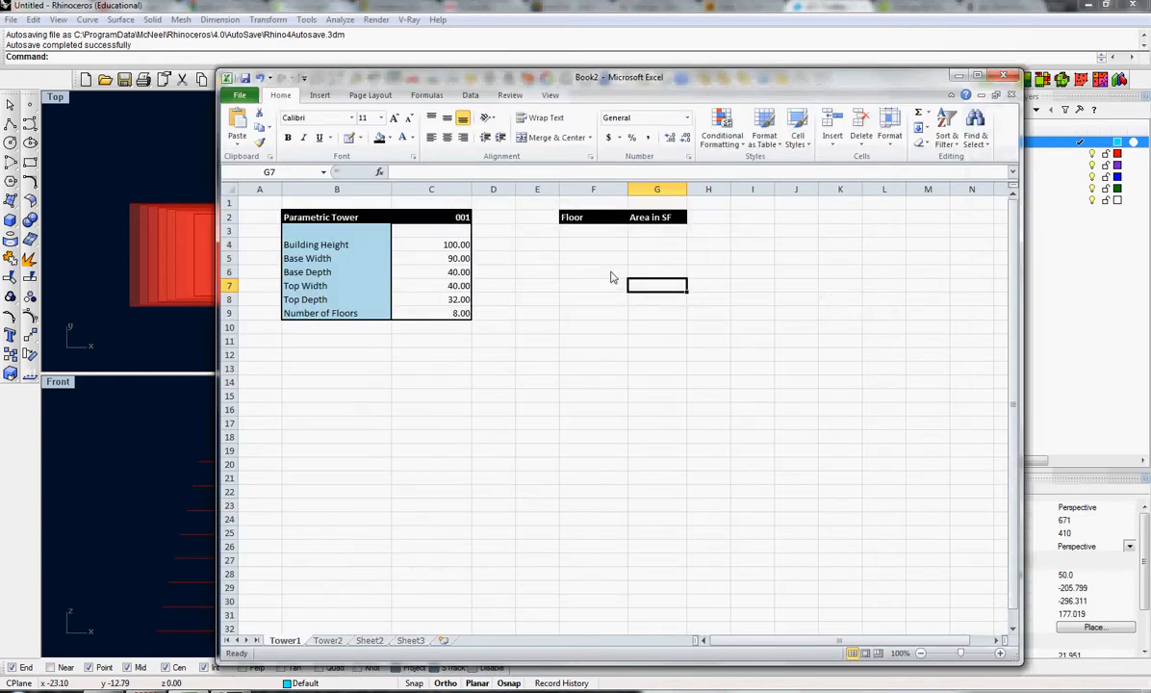
click(651, 234)
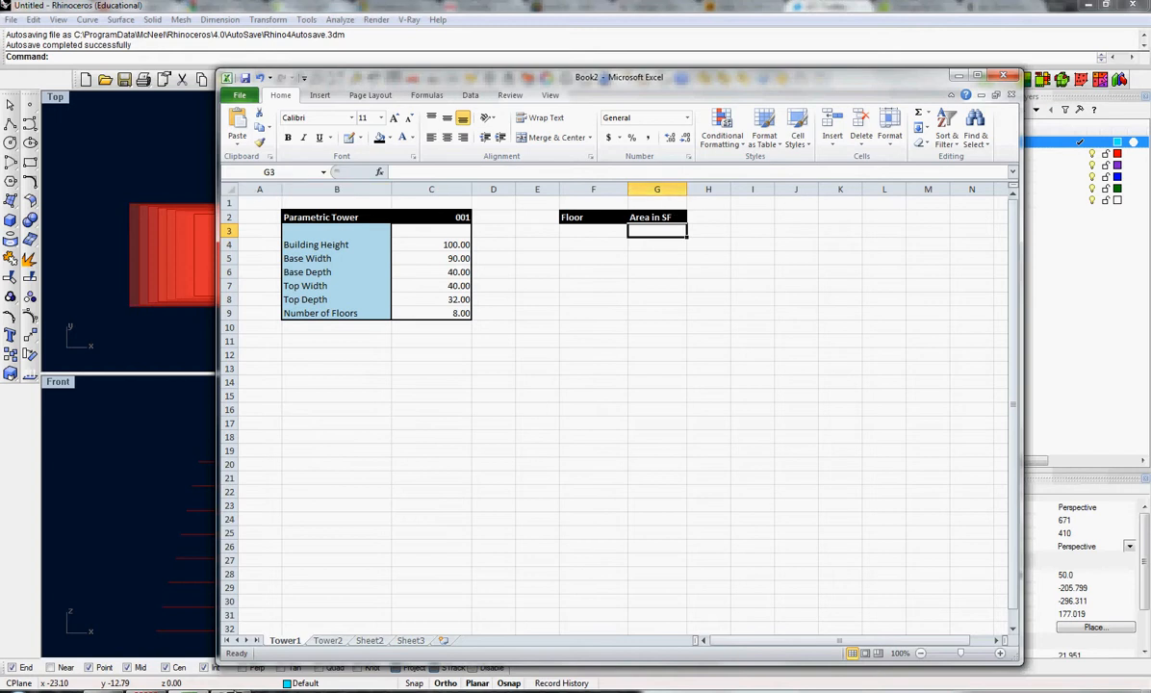
key(alt+Tab)
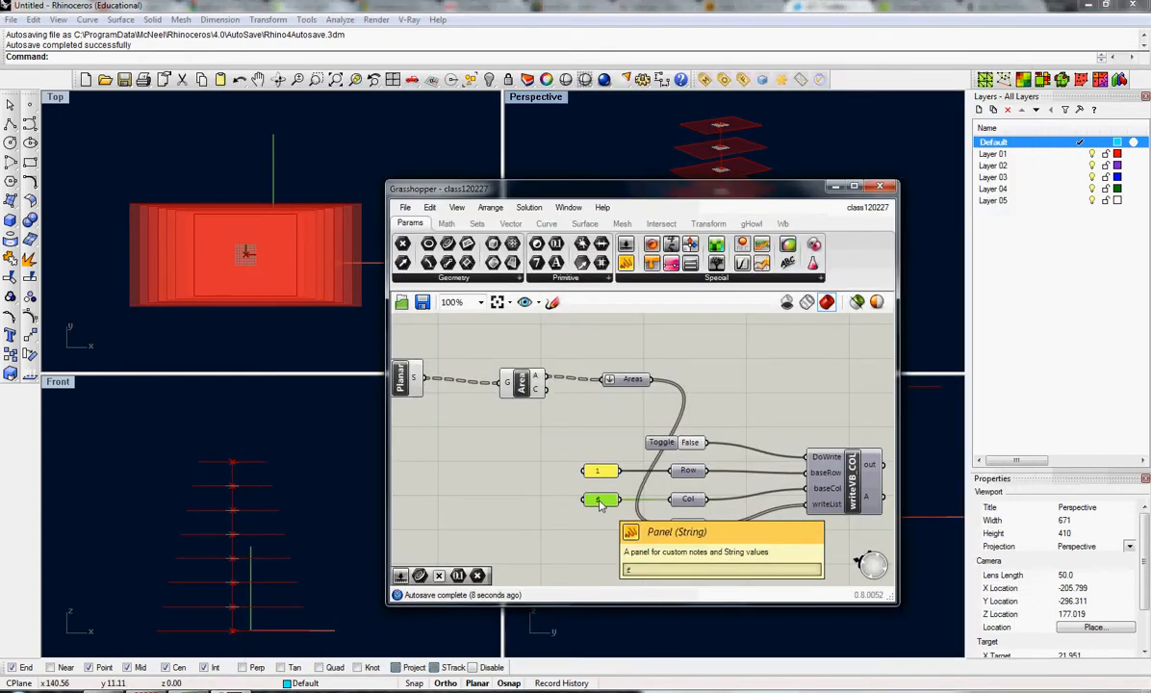
double_click(599, 500)
text(1)
click(646, 588)
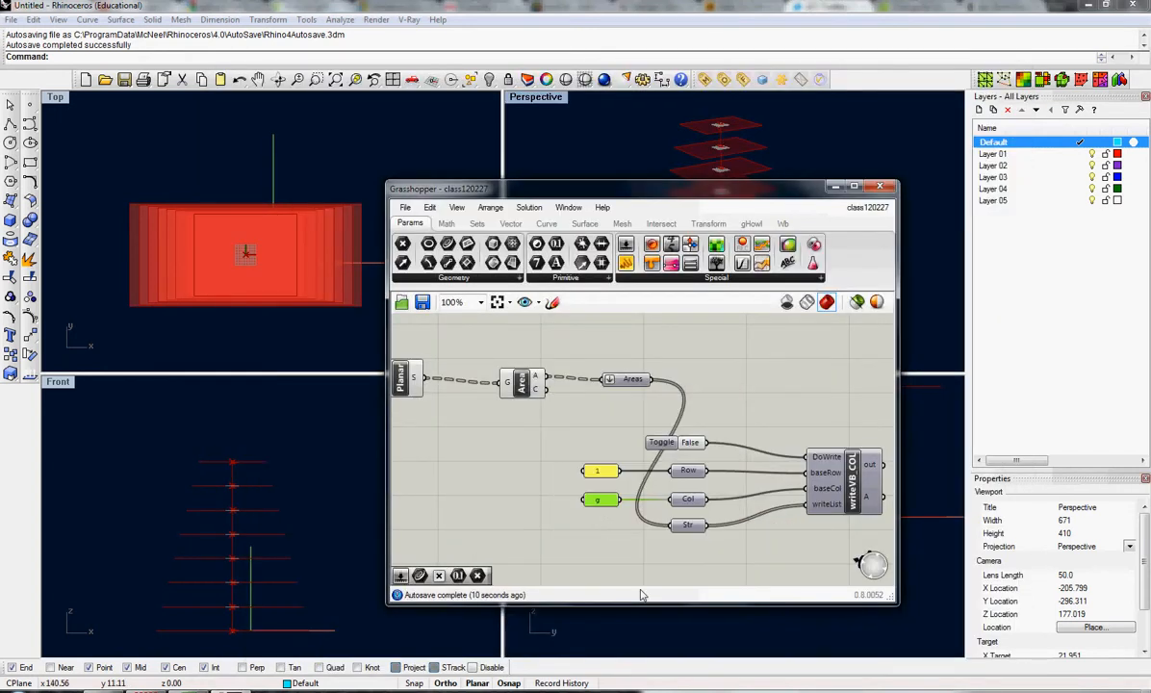
double_click(603, 497)
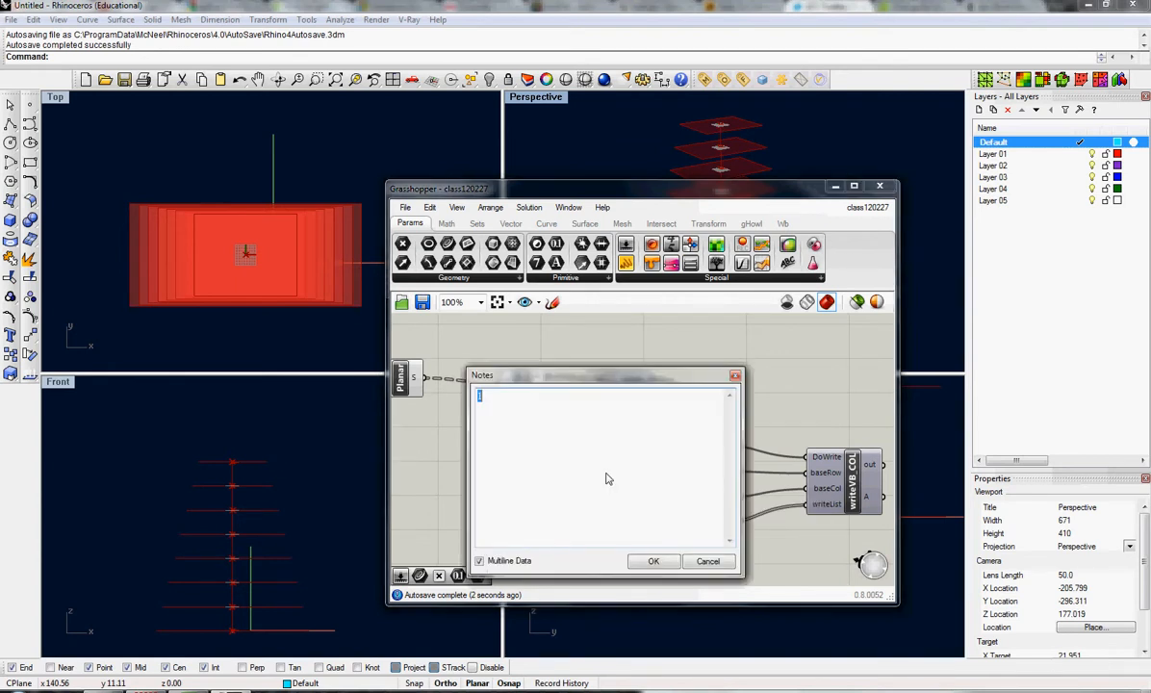
text(3)
click(654, 562)
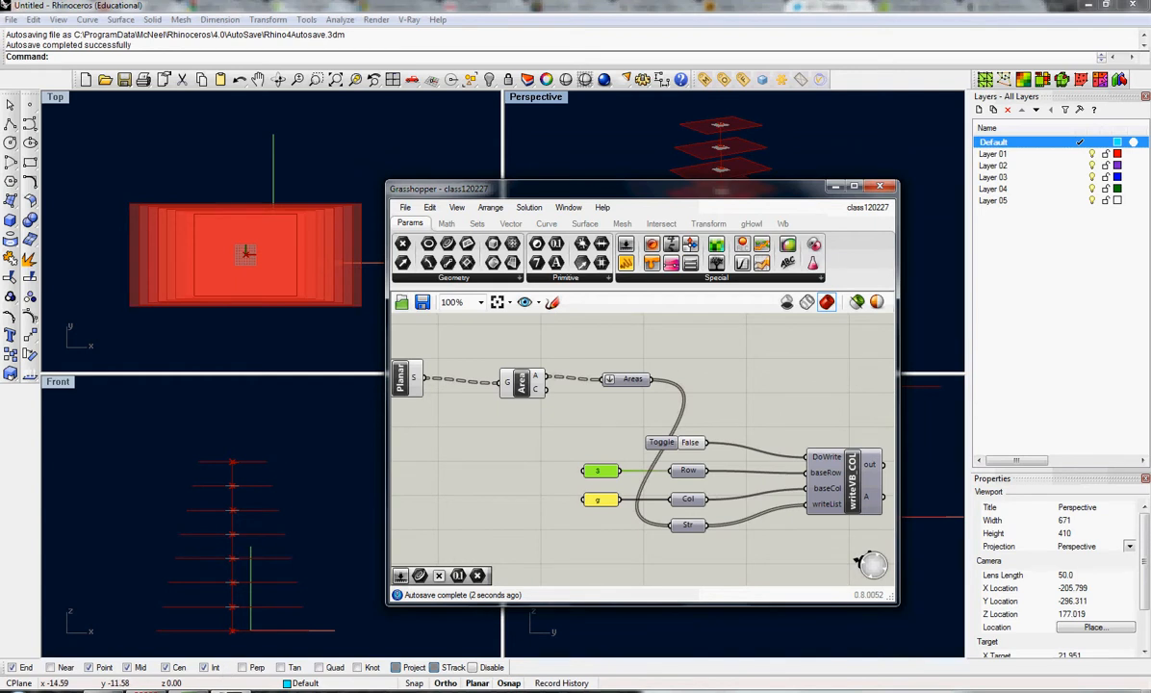
Step: Trigger the write toggle to send the areas to Excel, and format cells G3:G19 as Number with 2 decimal places
double_click(663, 444)
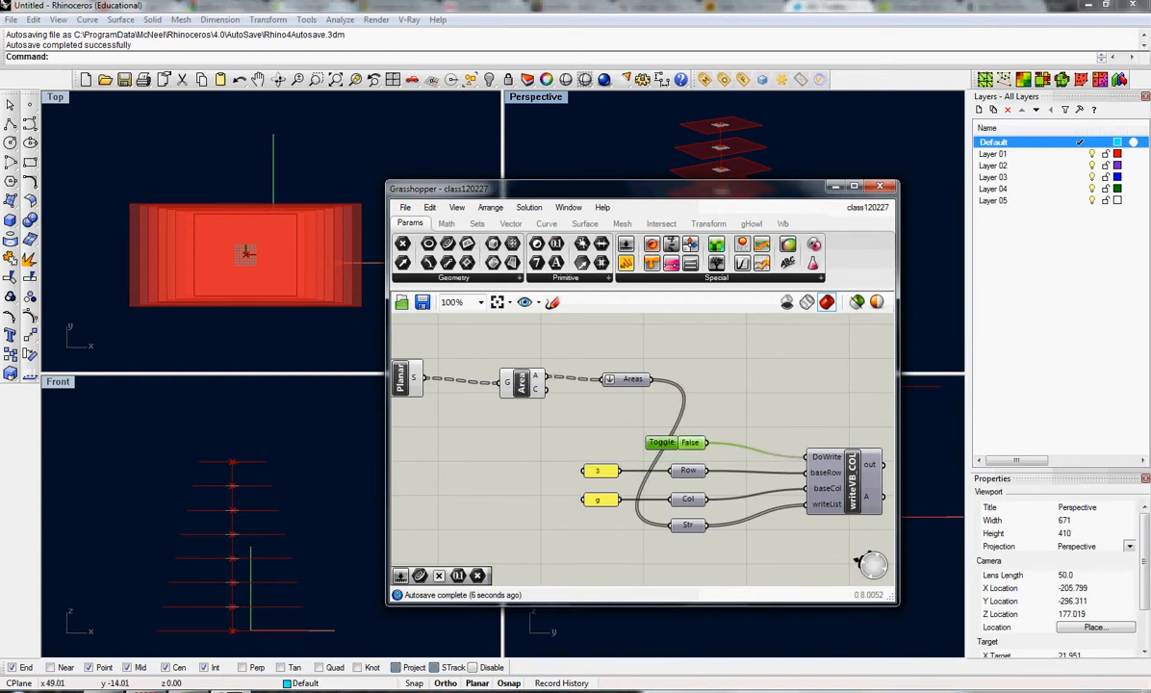
click(183, 621)
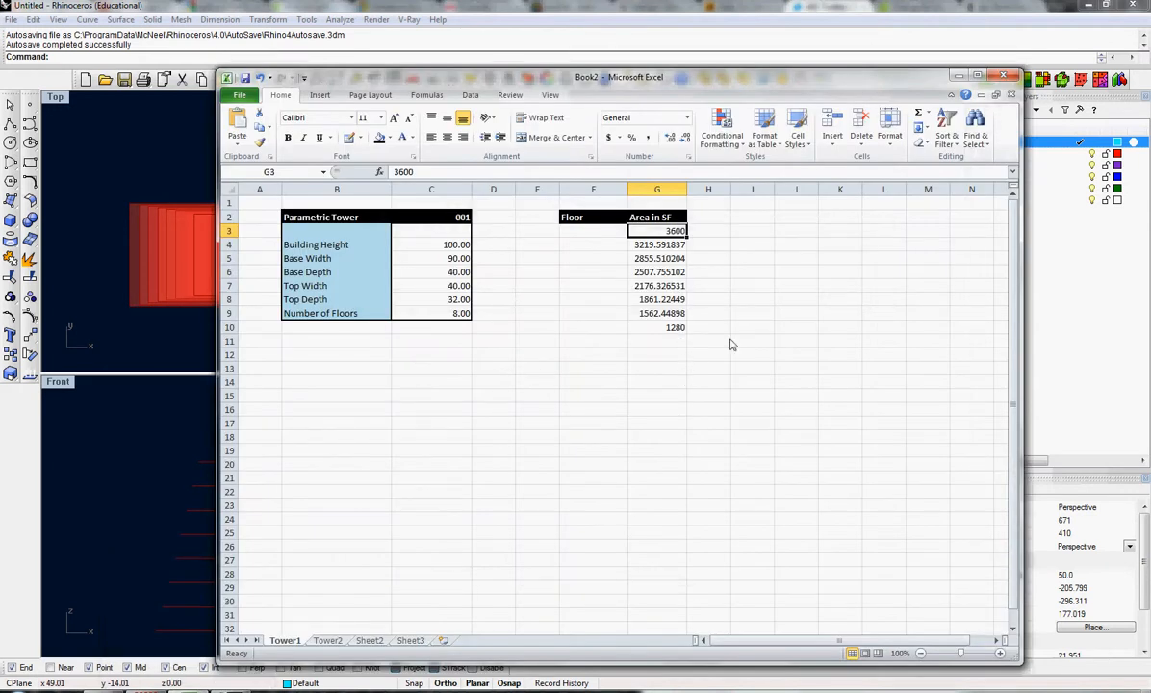
drag(657, 231, 670, 461)
key(ctrl+1)
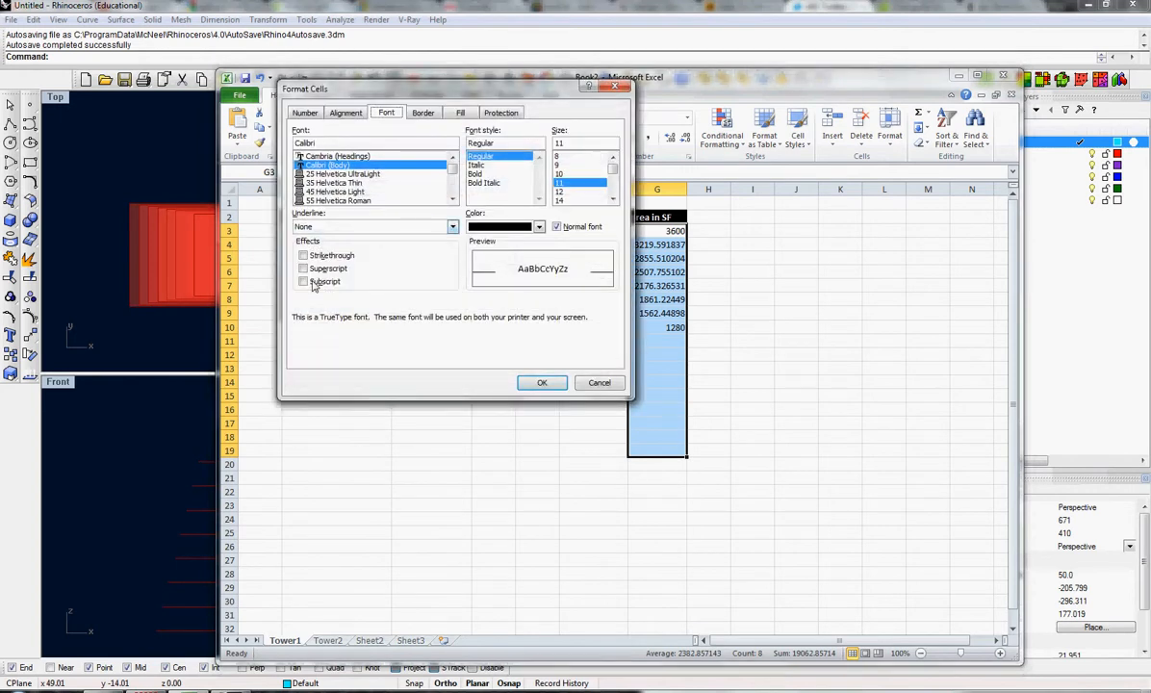
click(304, 112)
click(309, 152)
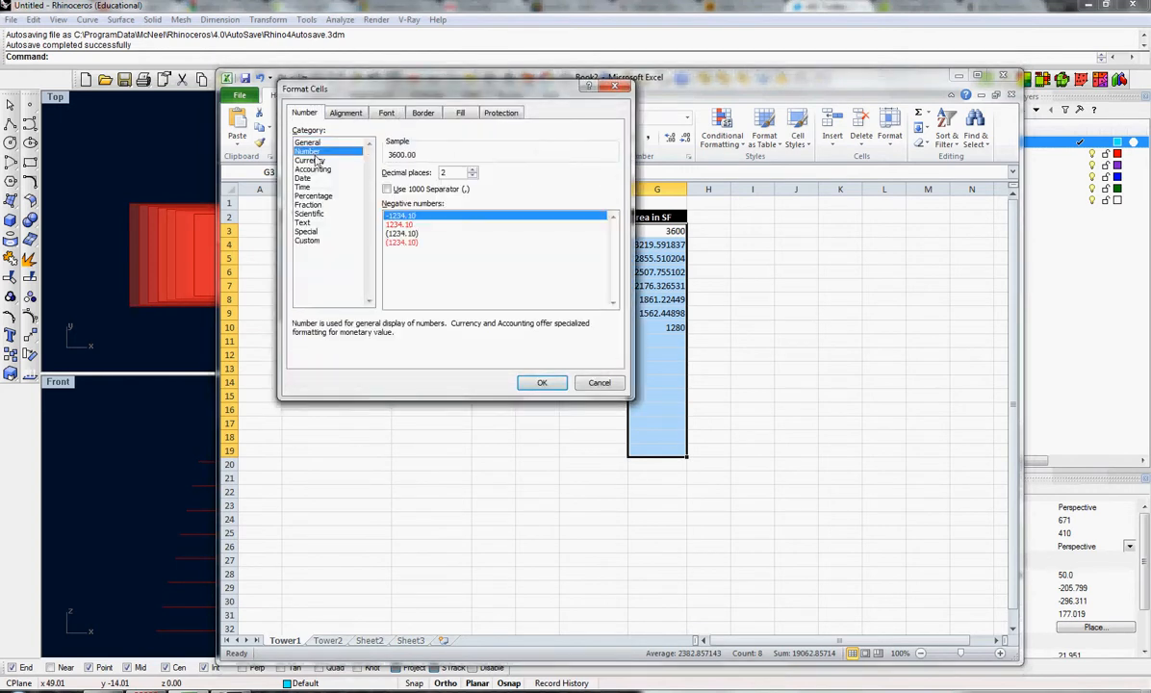
click(542, 383)
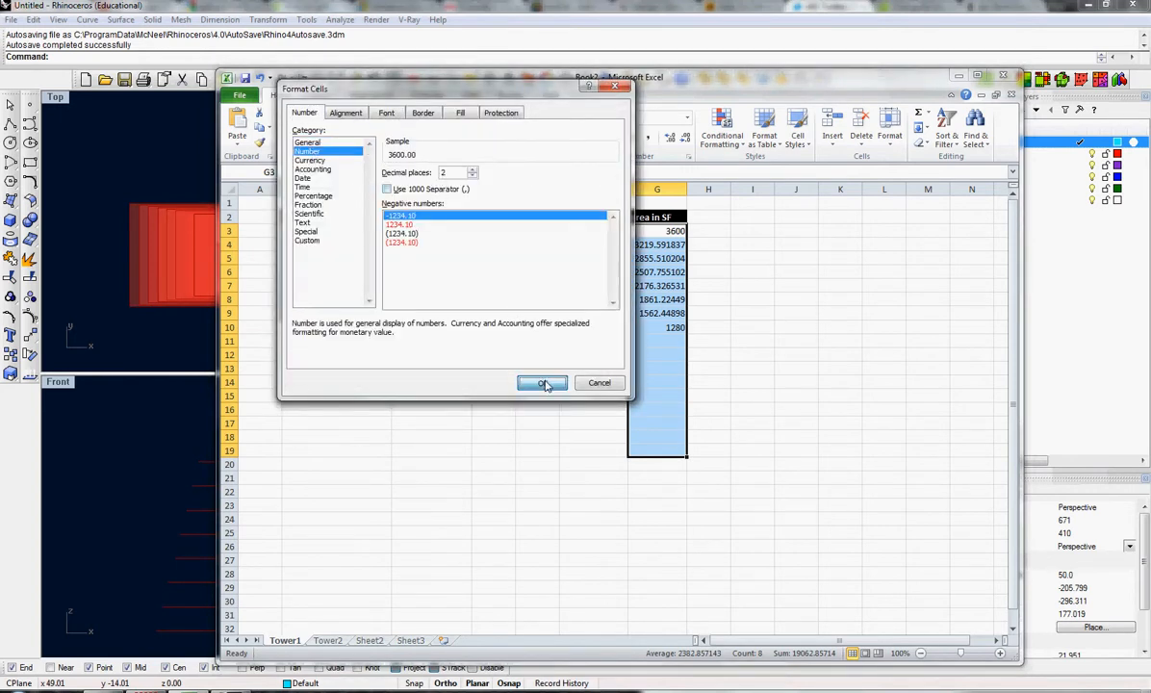
click(753, 410)
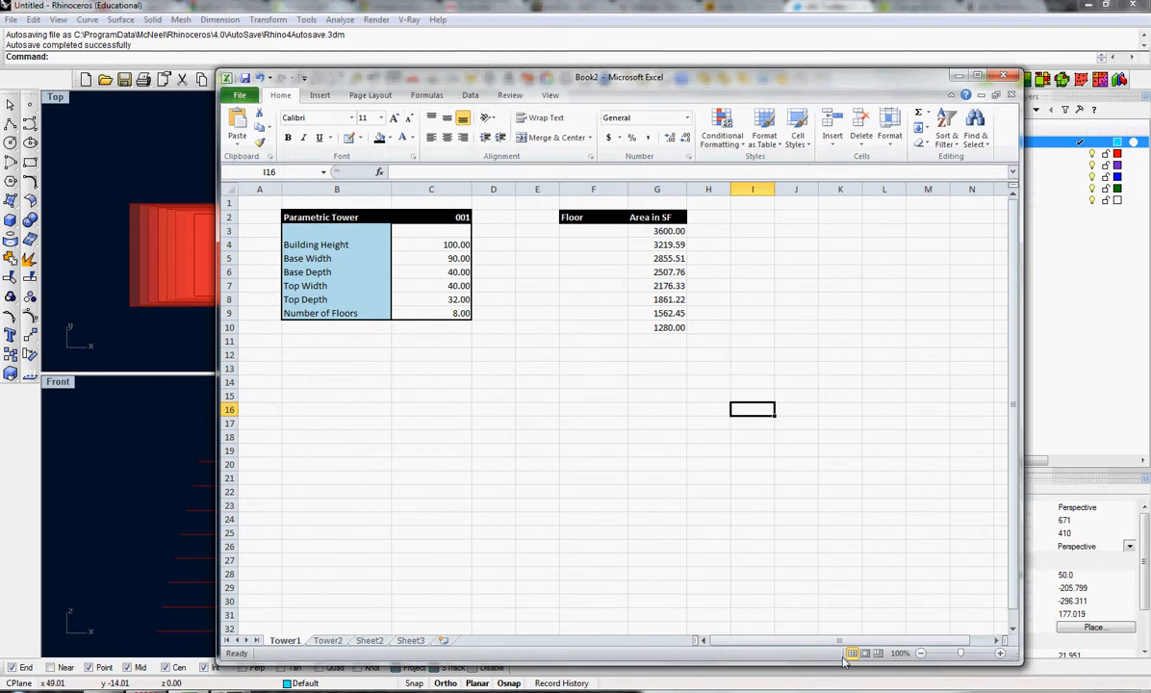
Step: Switch back to the Grasshopper definition and add a Series component below the write group's Str parameter
click(893, 524)
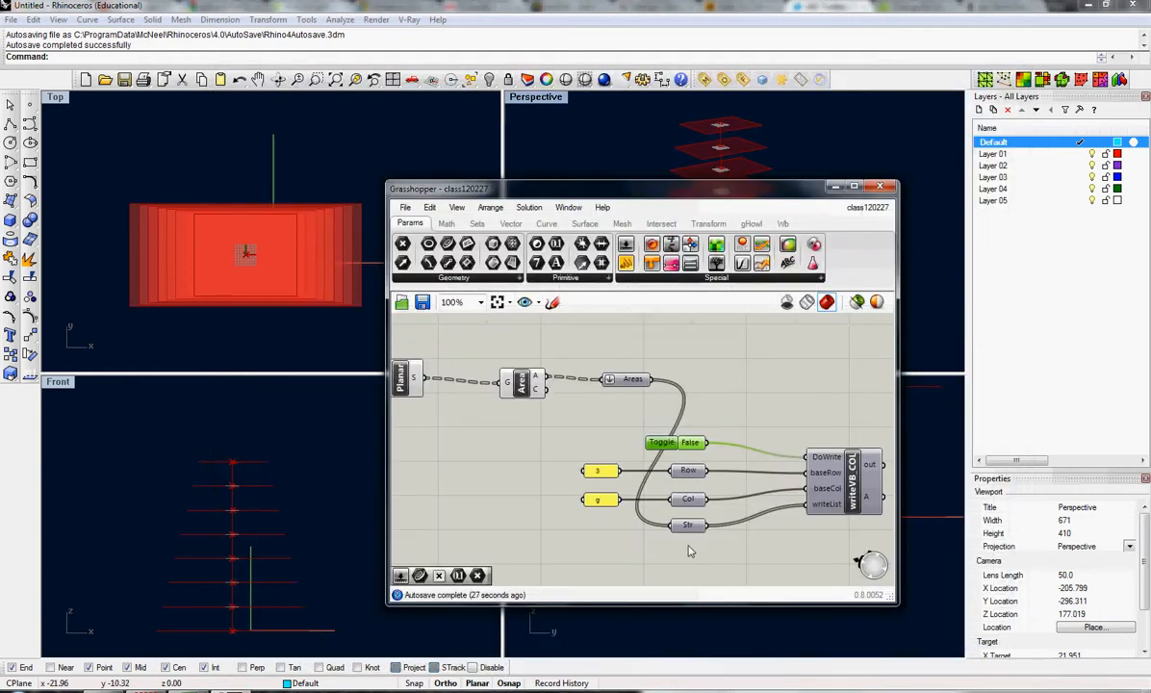
right_drag(647, 515, 598, 481)
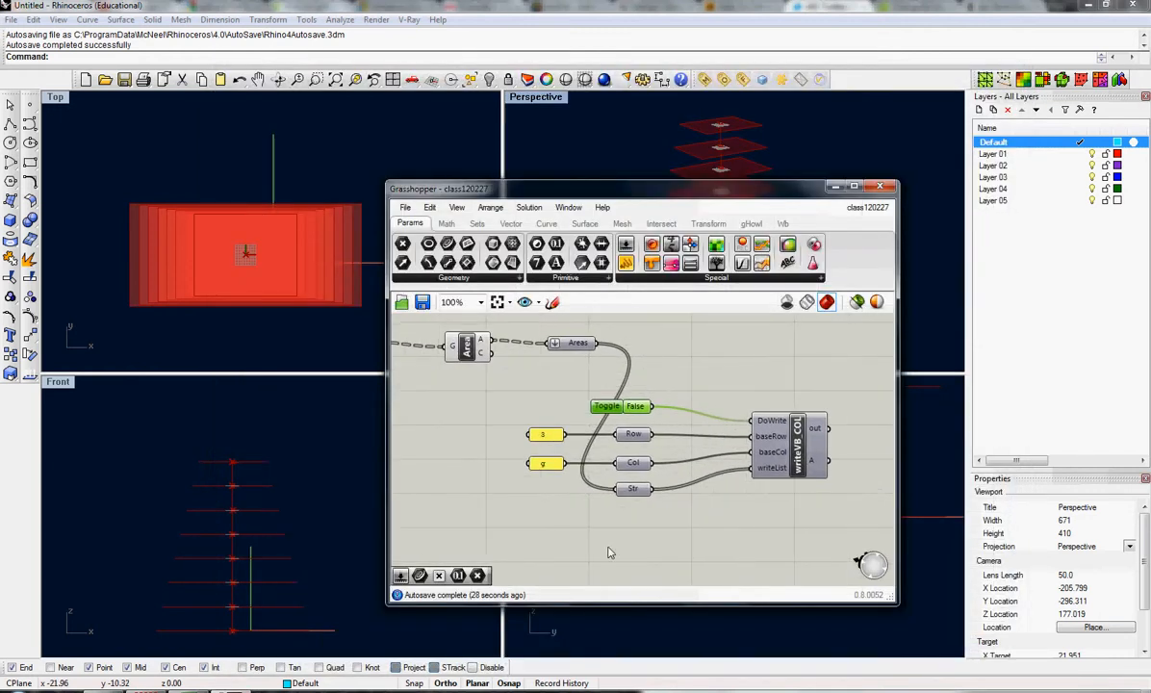
right_drag(608, 553, 635, 526)
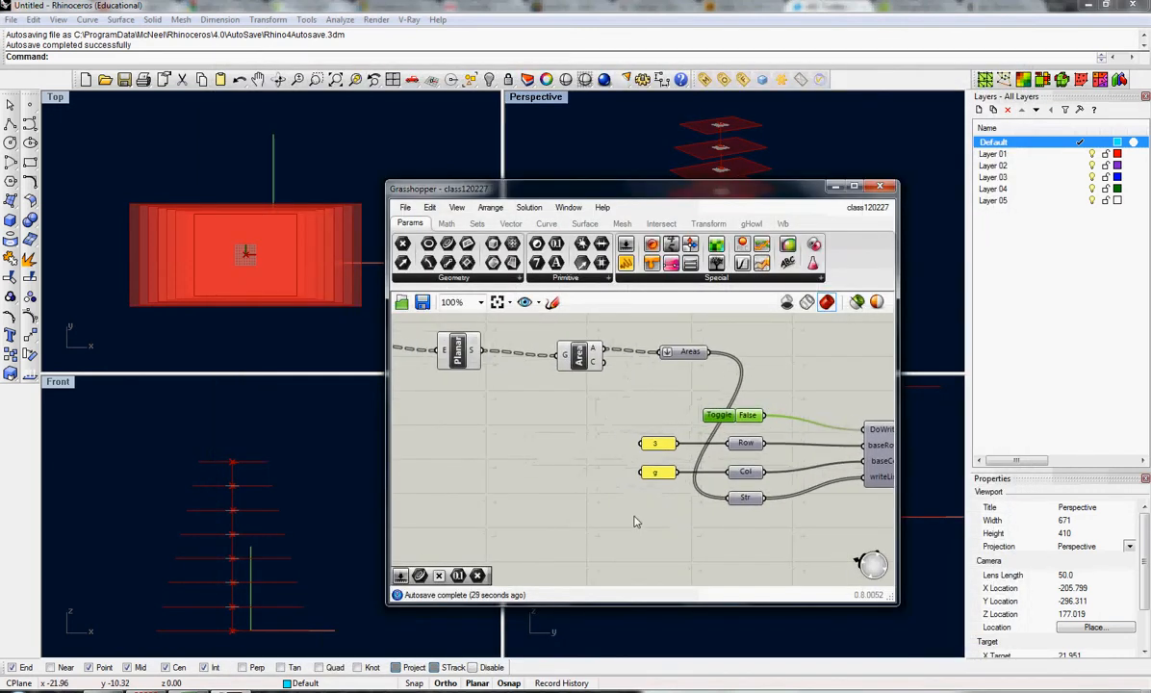
click(446, 223)
click(476, 224)
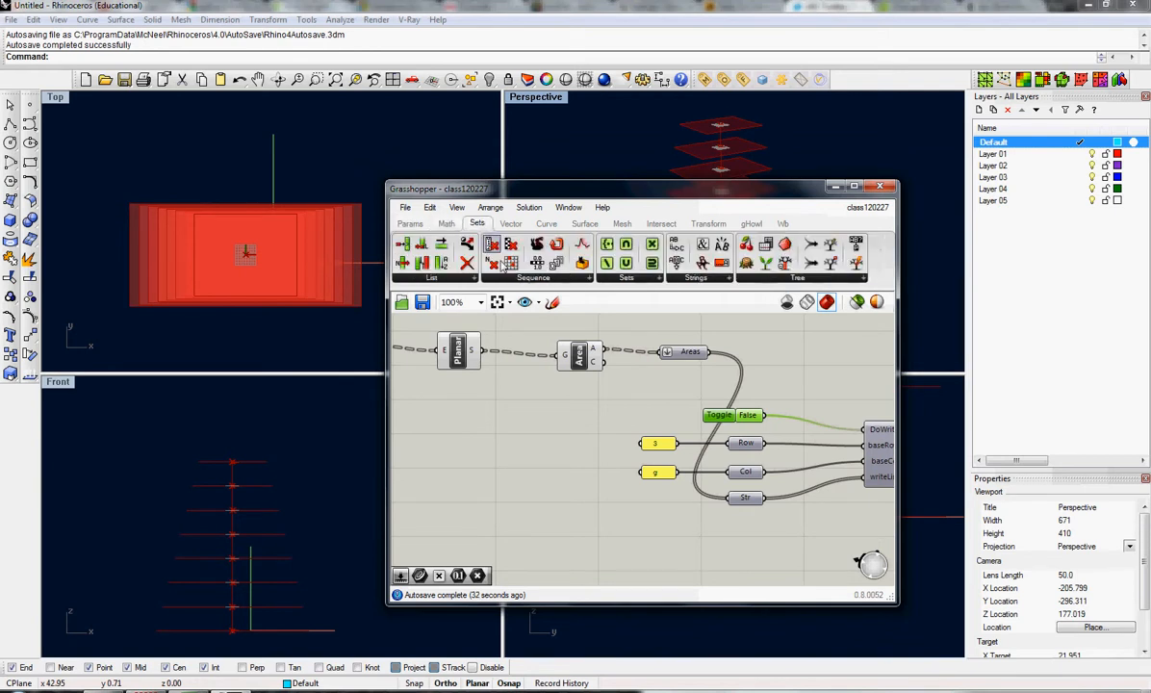
click(551, 279)
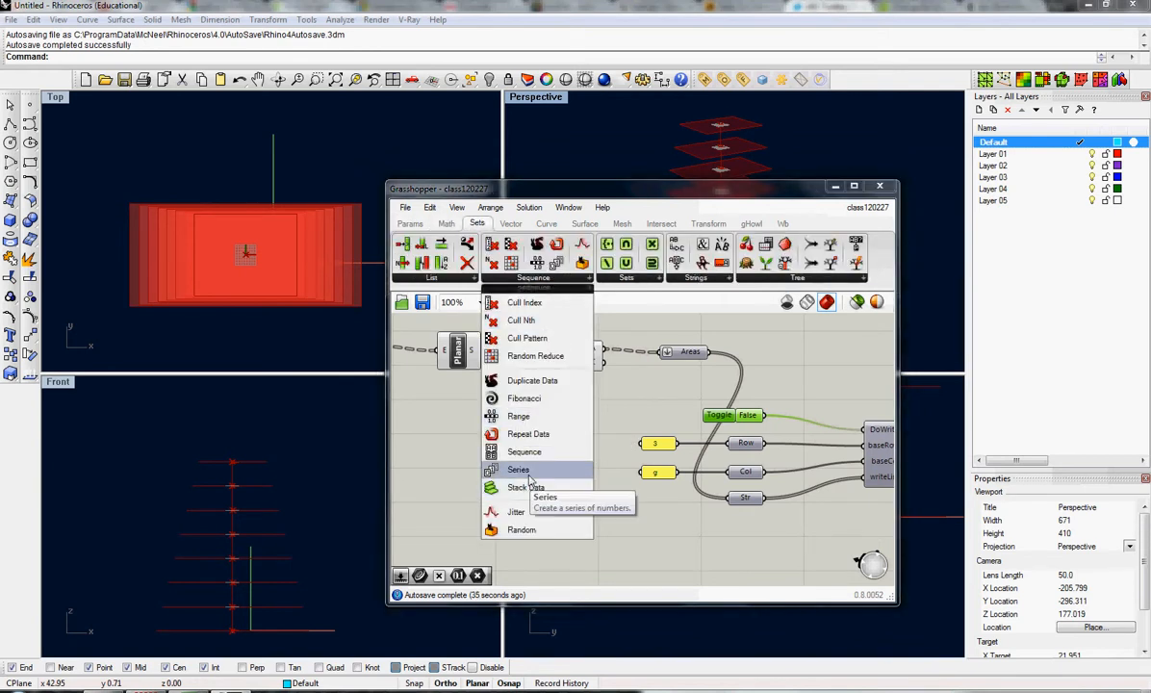
drag(528, 477, 660, 570)
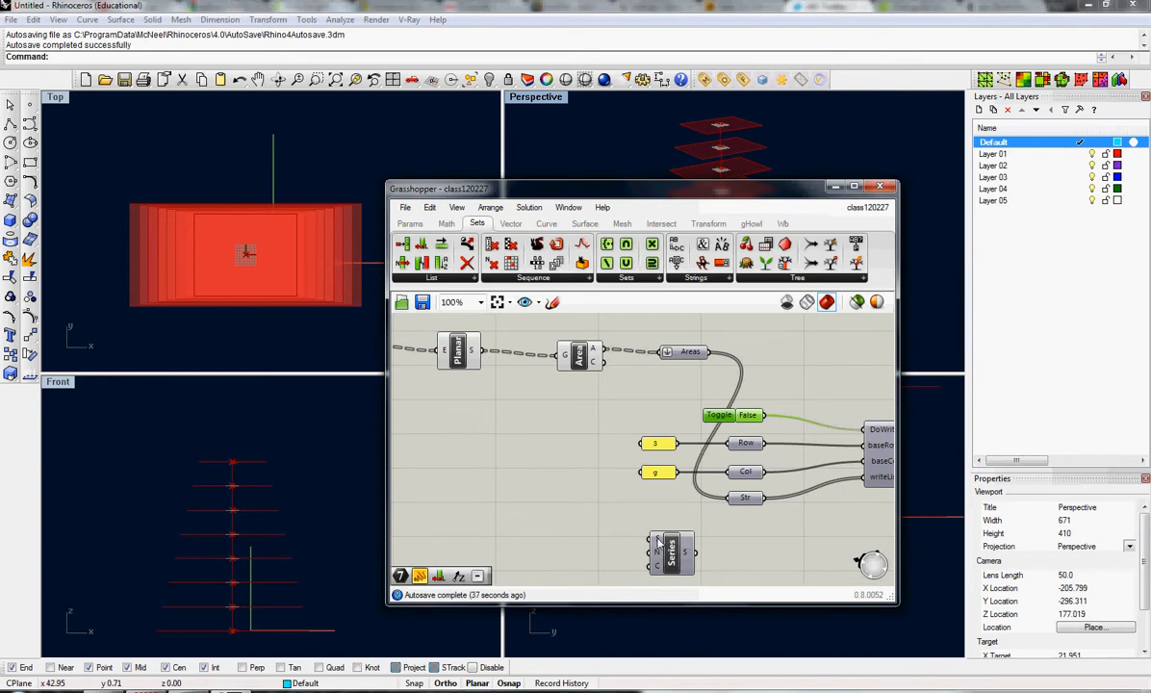
Step: Set the Series start value to 1 and move the component to the free space below the writeVB_COL group
right_click(657, 541)
mouse_move(770, 580)
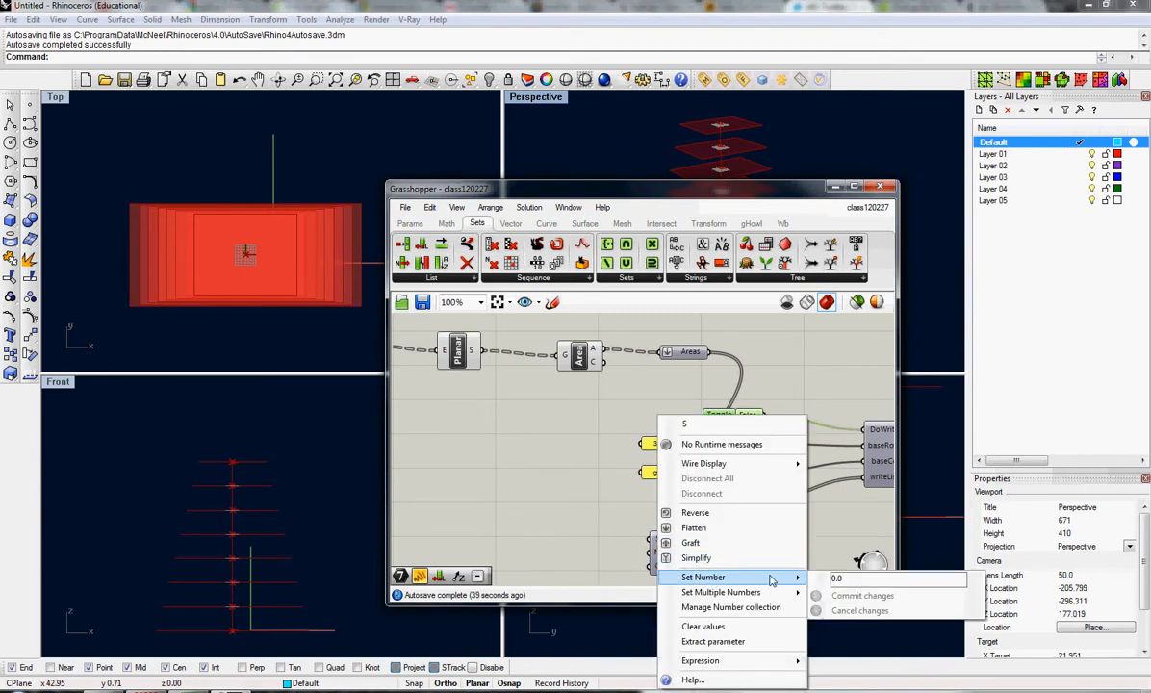
click(847, 595)
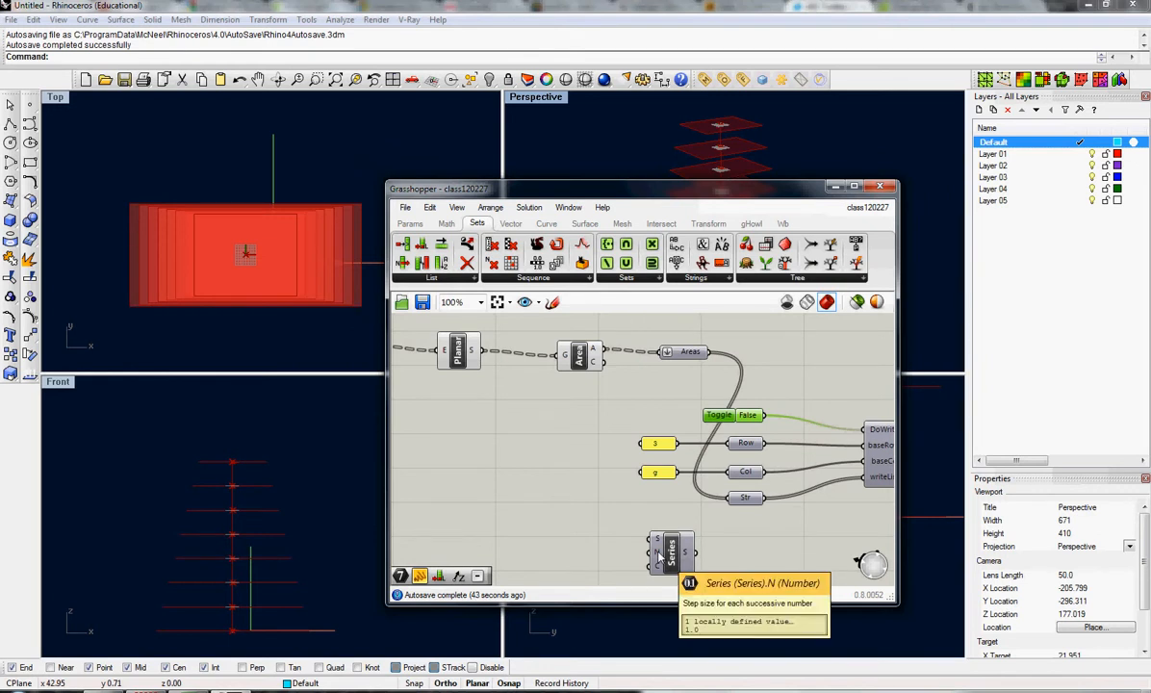
click(591, 481)
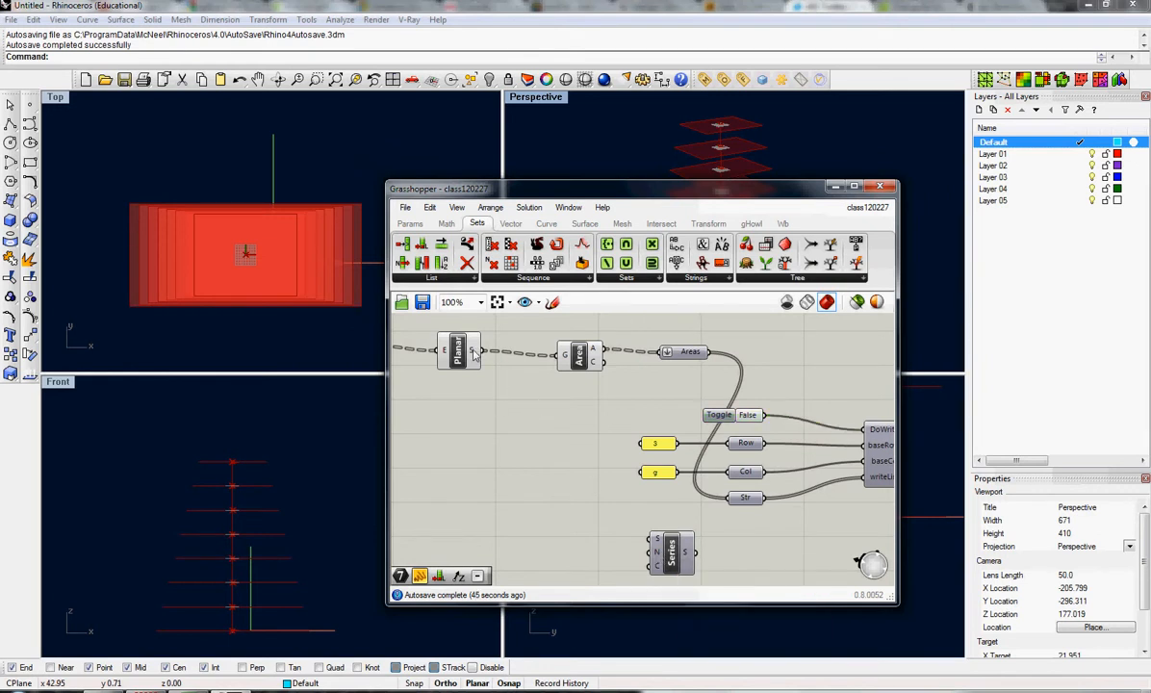
mouse_move(473, 355)
right_drag(695, 529, 547, 506)
drag(547, 505, 718, 540)
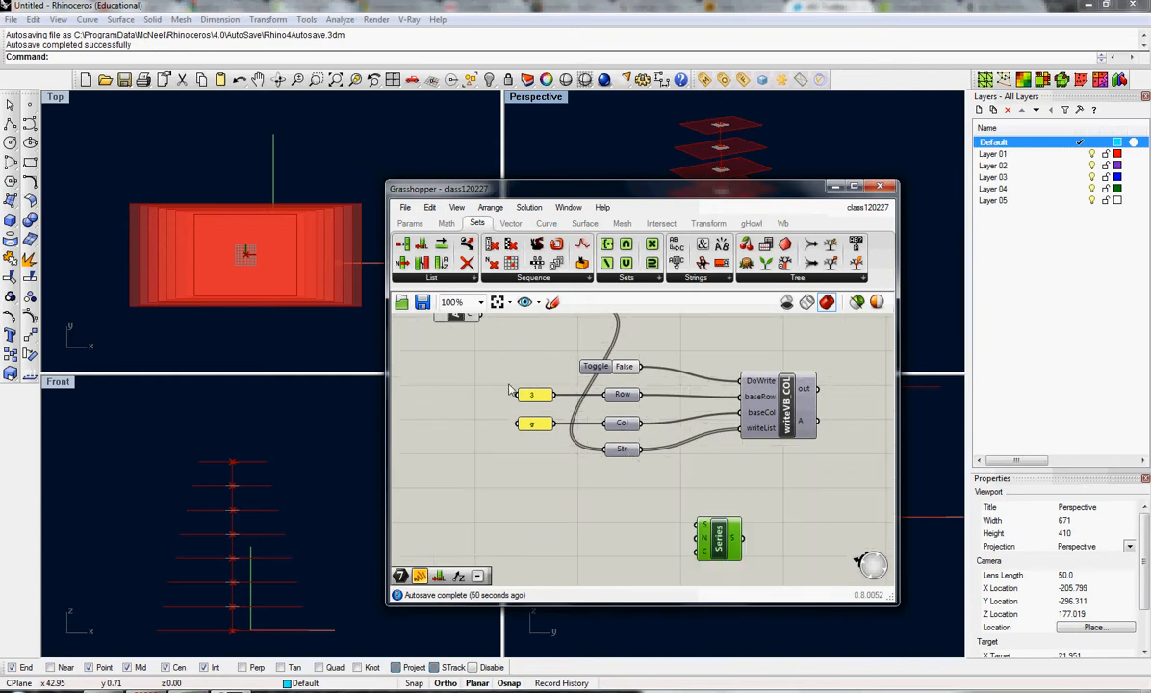
Step: Add a List Length component, feed it from the Str parameter, and connect its output to the Series count input
click(457, 279)
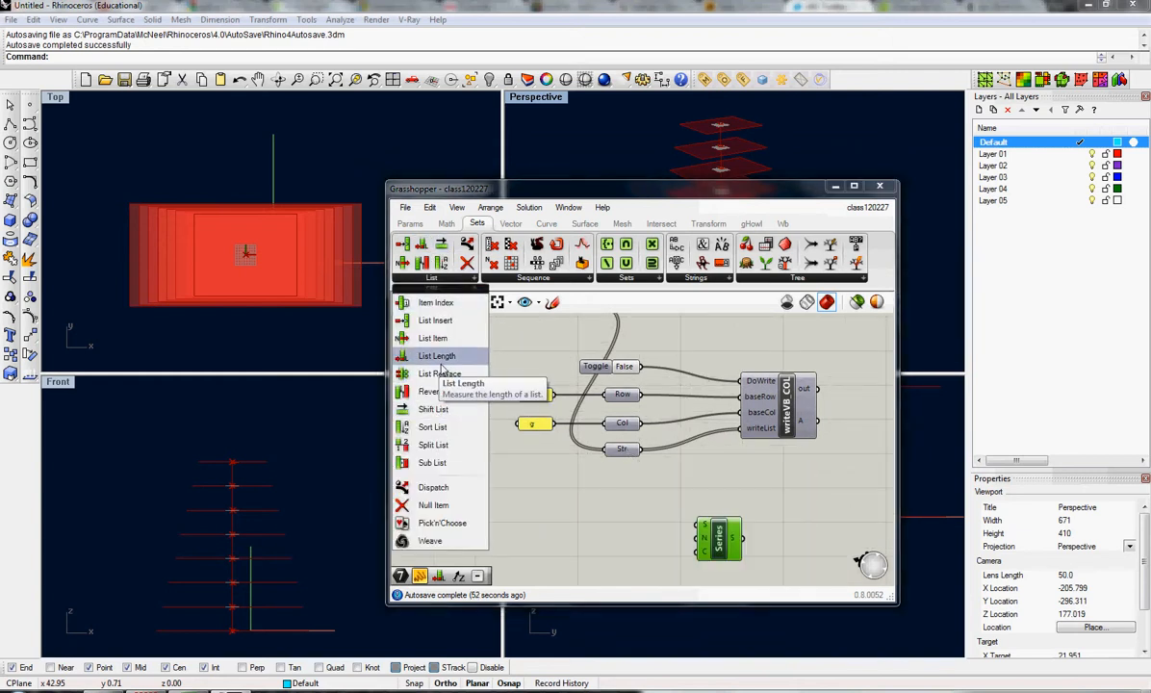
drag(414, 344, 458, 384)
click(653, 513)
drag(642, 450, 639, 514)
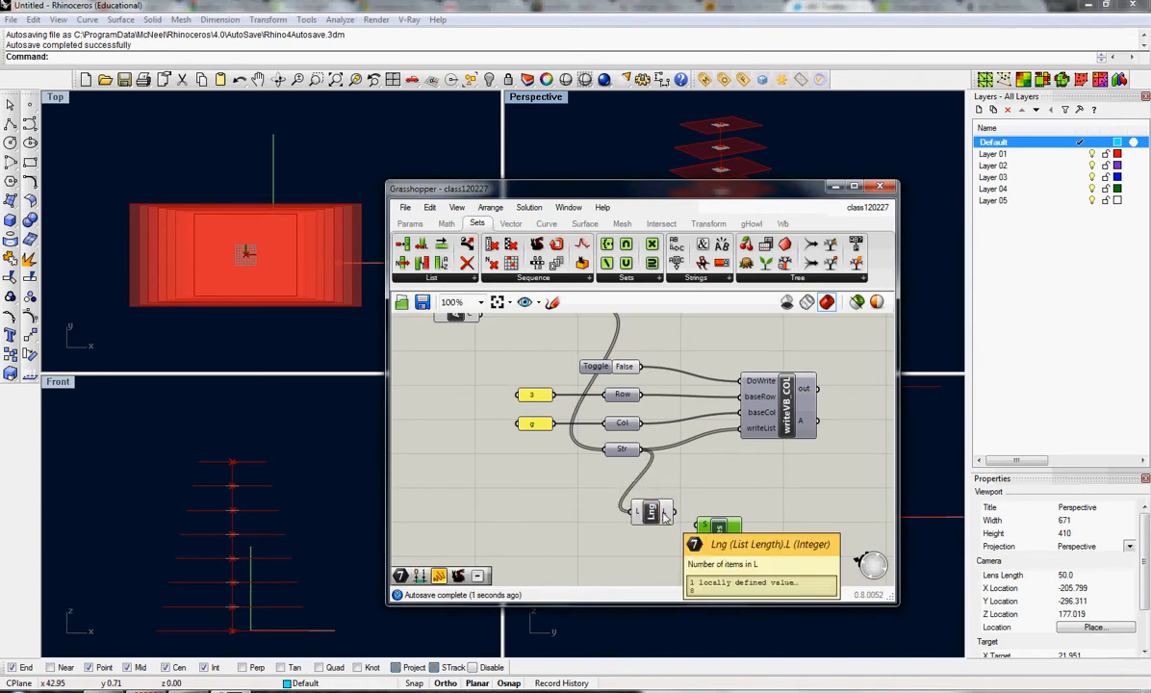
drag(676, 512, 696, 551)
Step: Duplicate the writeVB_COL component with its Row, Col and Str parameters and both panels below the Series, leaving out the toggle
right_drag(760, 489, 675, 483)
drag(695, 414, 736, 414)
scroll(671, 440, down, 2)
click(491, 411)
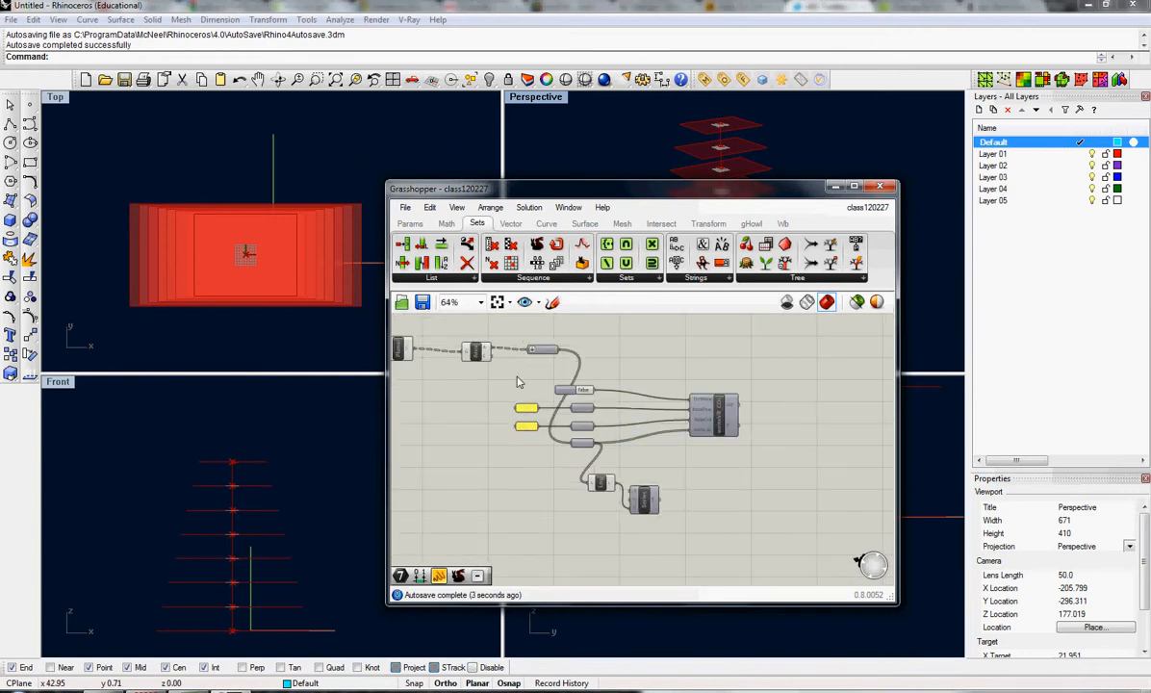
drag(517, 382, 760, 462)
right_drag(760, 462, 650, 420)
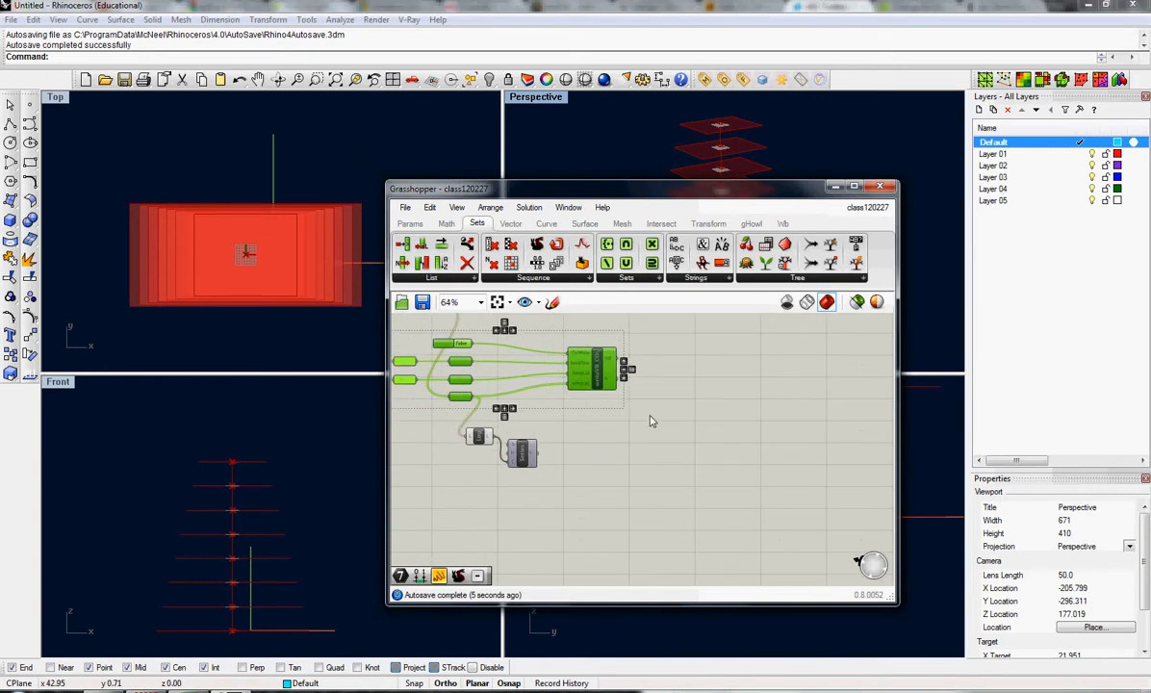
click(533, 414)
click(594, 377)
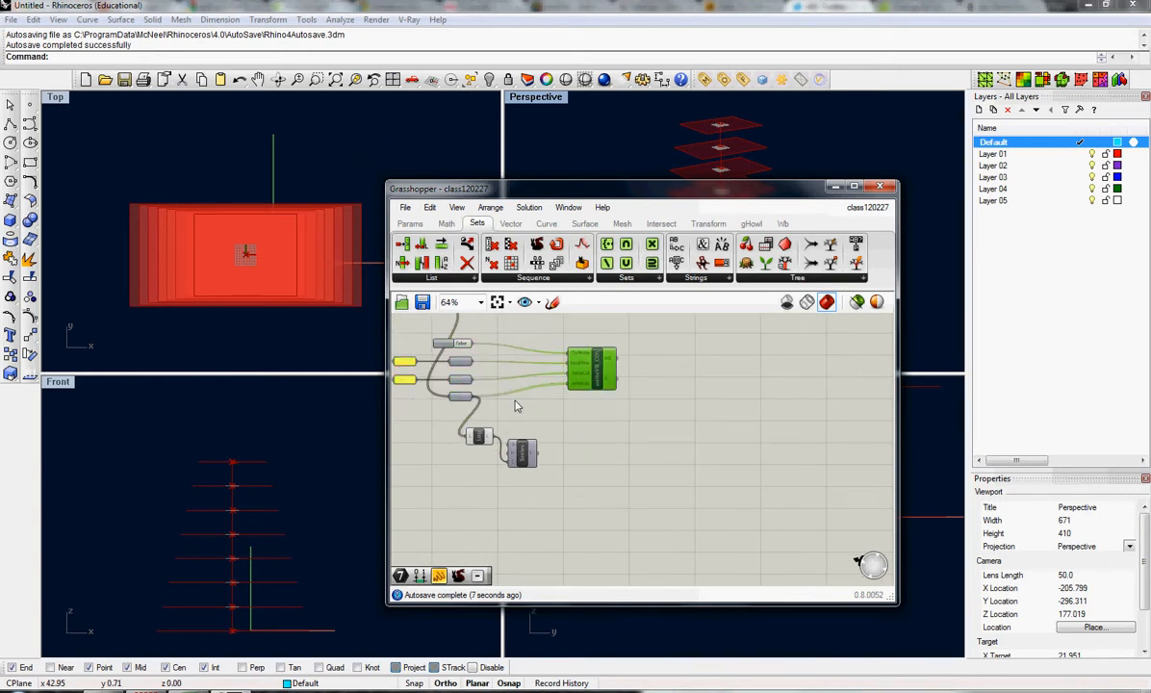
drag(521, 406, 385, 332)
right_drag(387, 342, 486, 340)
alt+drag(690, 372, 718, 516)
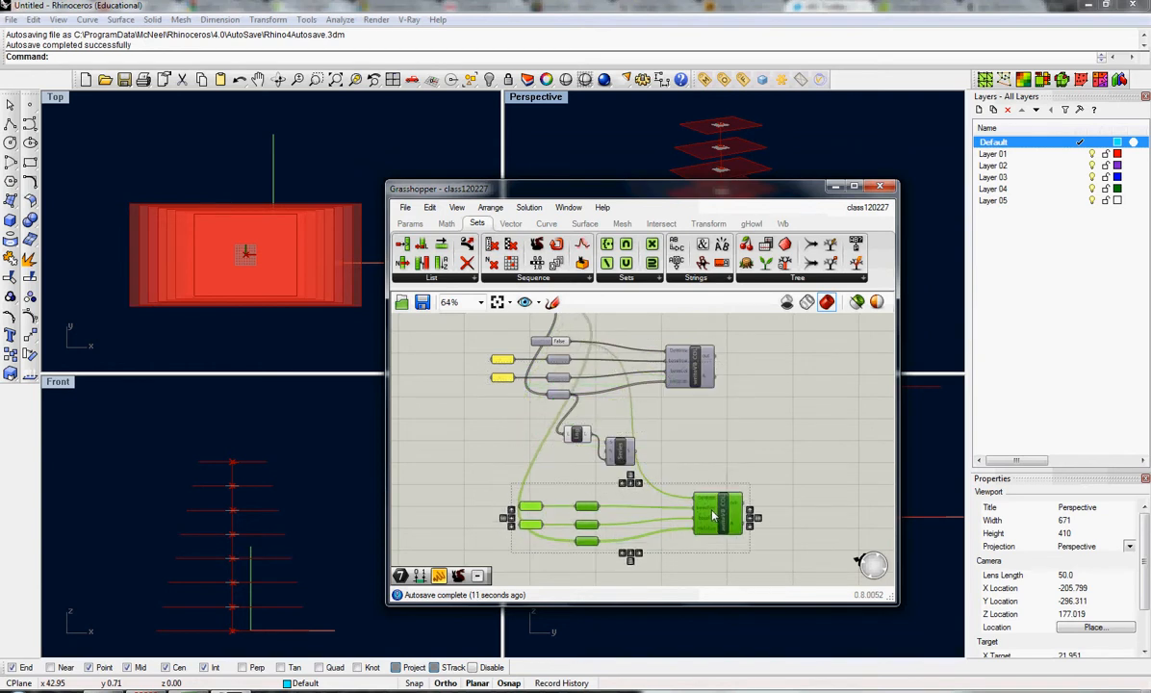
click(594, 366)
Step: Check the Floor column in Excel and set the duplicated write group's Col panel to f
scroll(510, 522, up, 4)
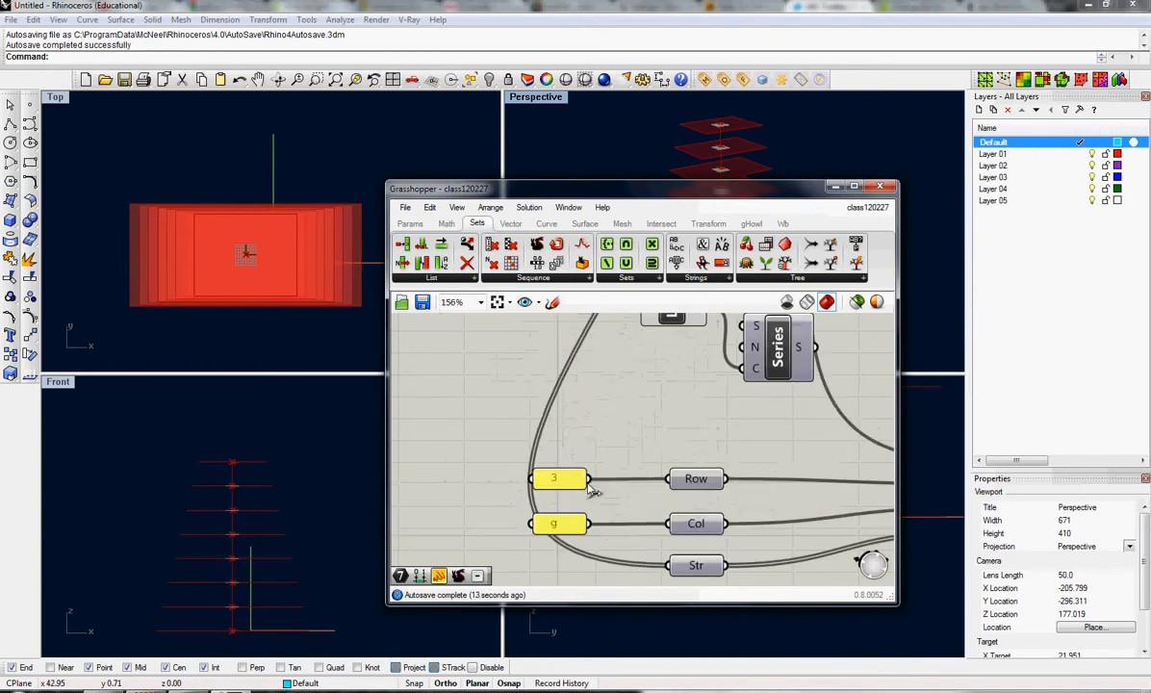
key(alt+Tab)
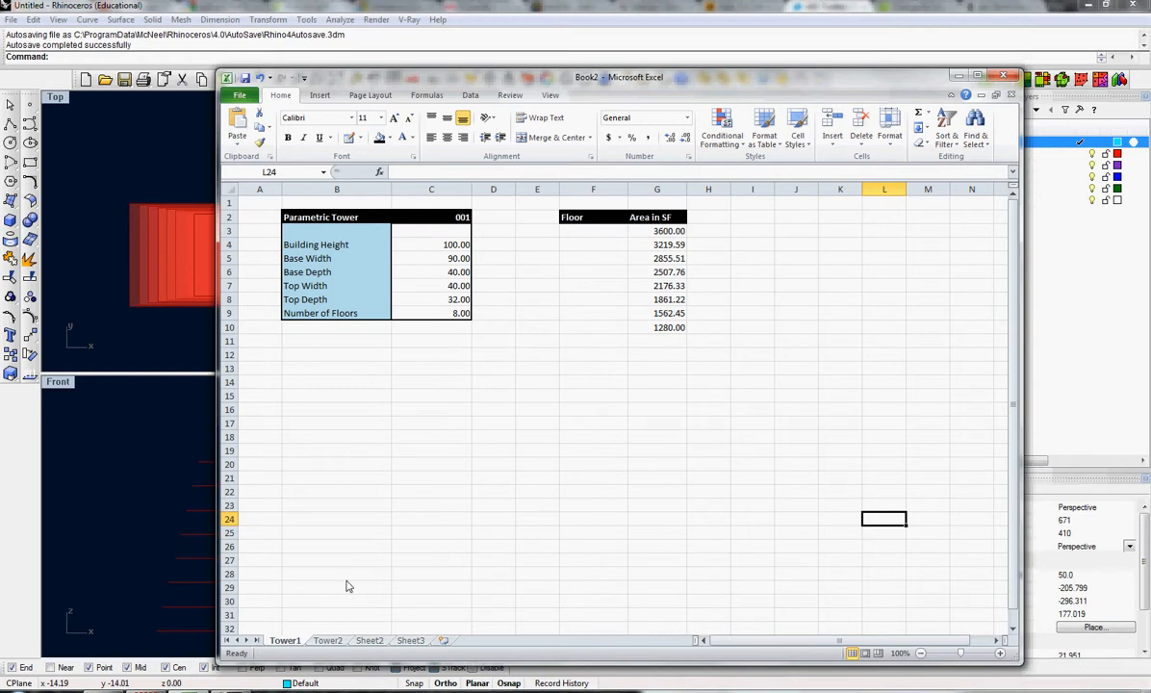
key(alt+Tab)
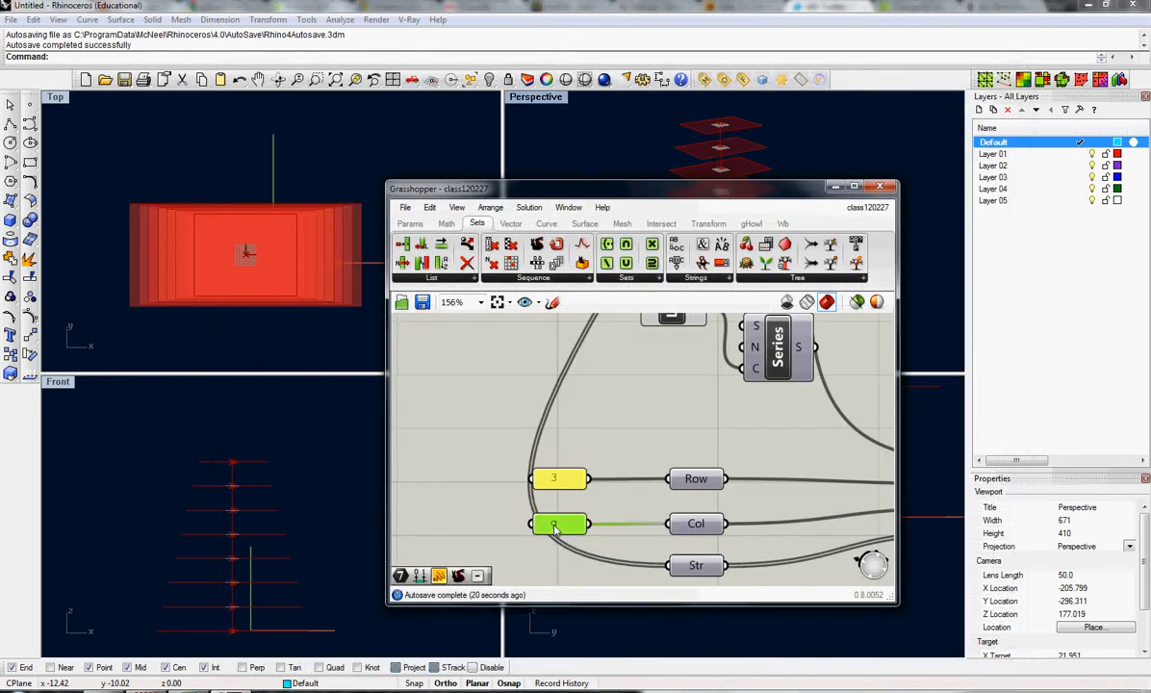
double_click(548, 525)
text(5)
click(602, 613)
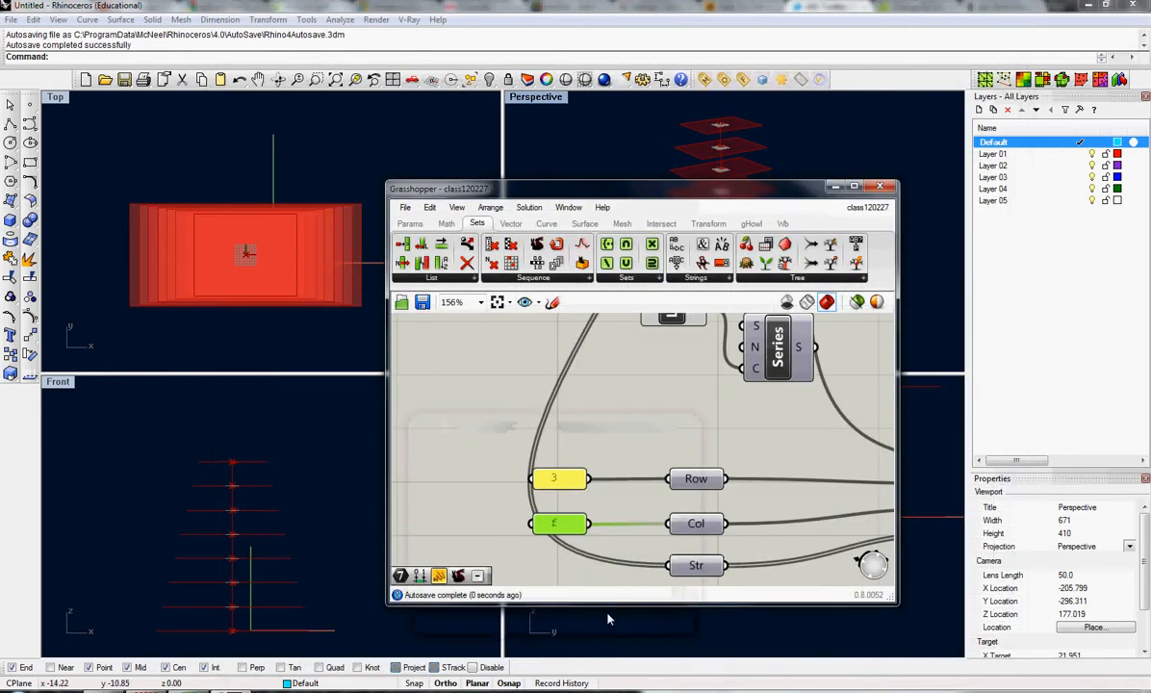
Step: Move the duplicated Str parameter nearer its write component and replace its input with the Series output
right_drag(680, 503, 607, 452)
scroll(606, 452, down, 3)
right_drag(620, 329, 686, 382)
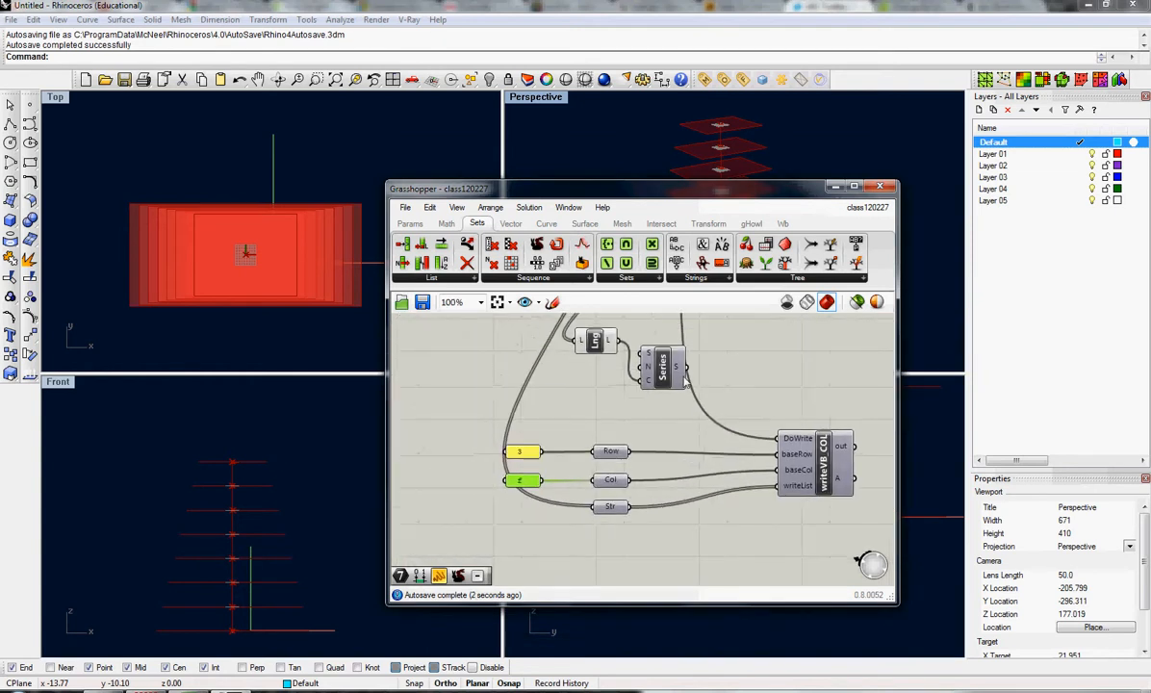
drag(613, 507, 685, 502)
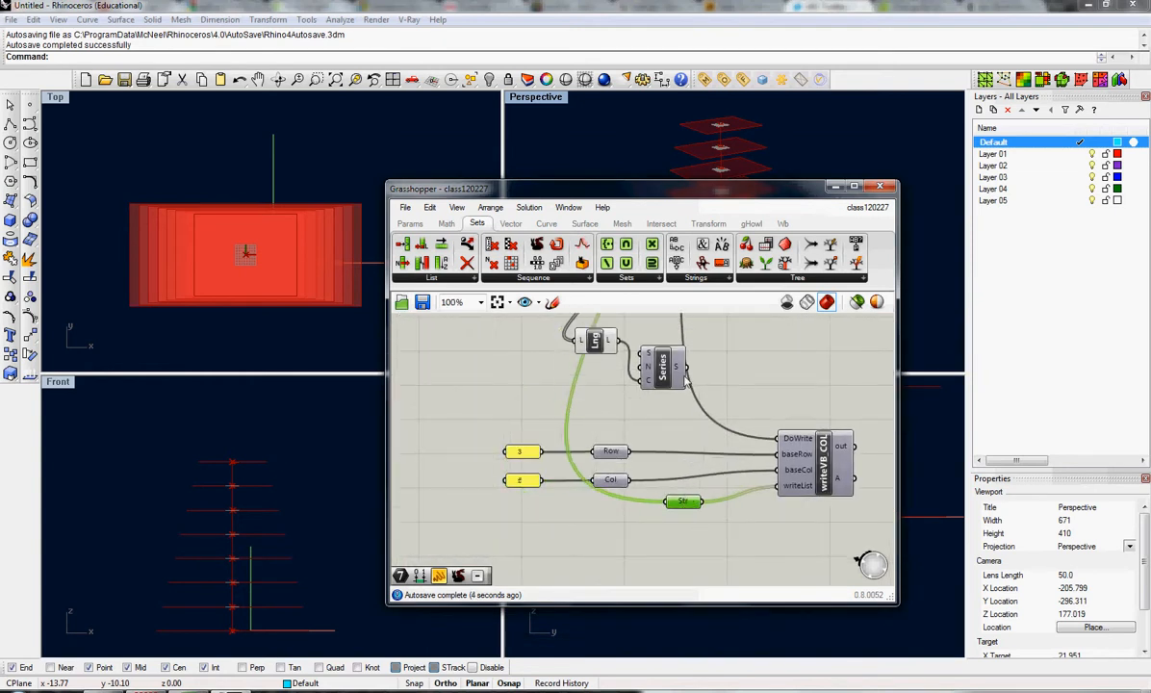
drag(684, 373, 686, 499)
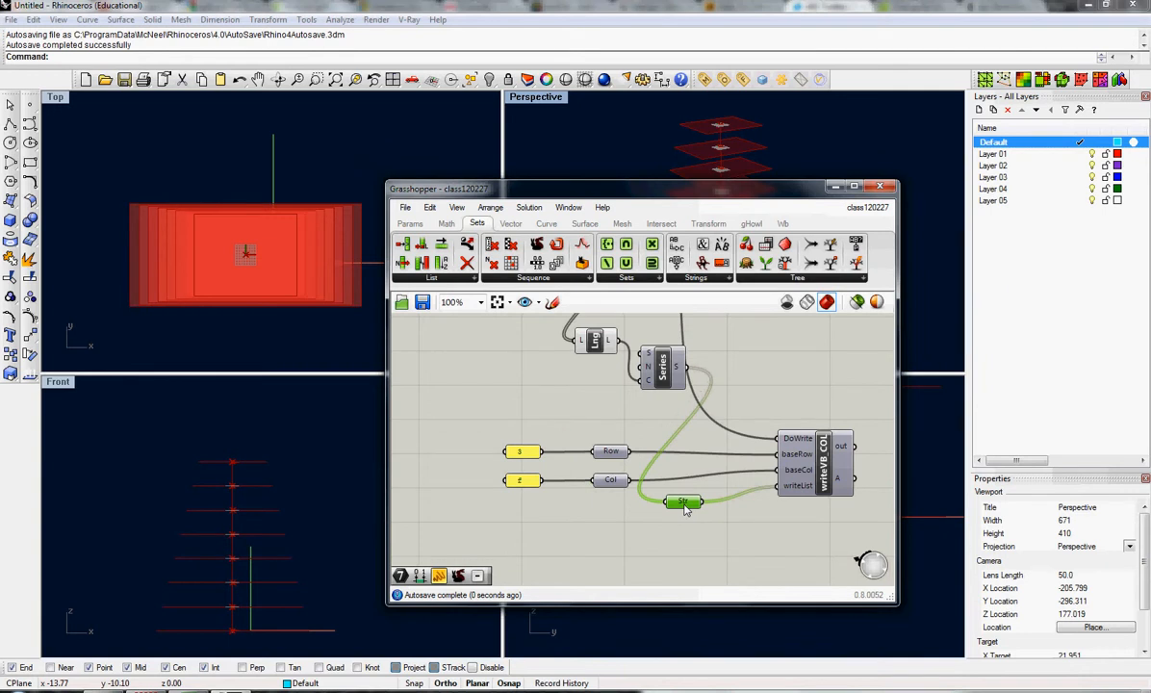
Step: Trigger the shared write toggle to send the floor numbers to Excel, and switch to the workbook
scroll(684, 452, down, 3)
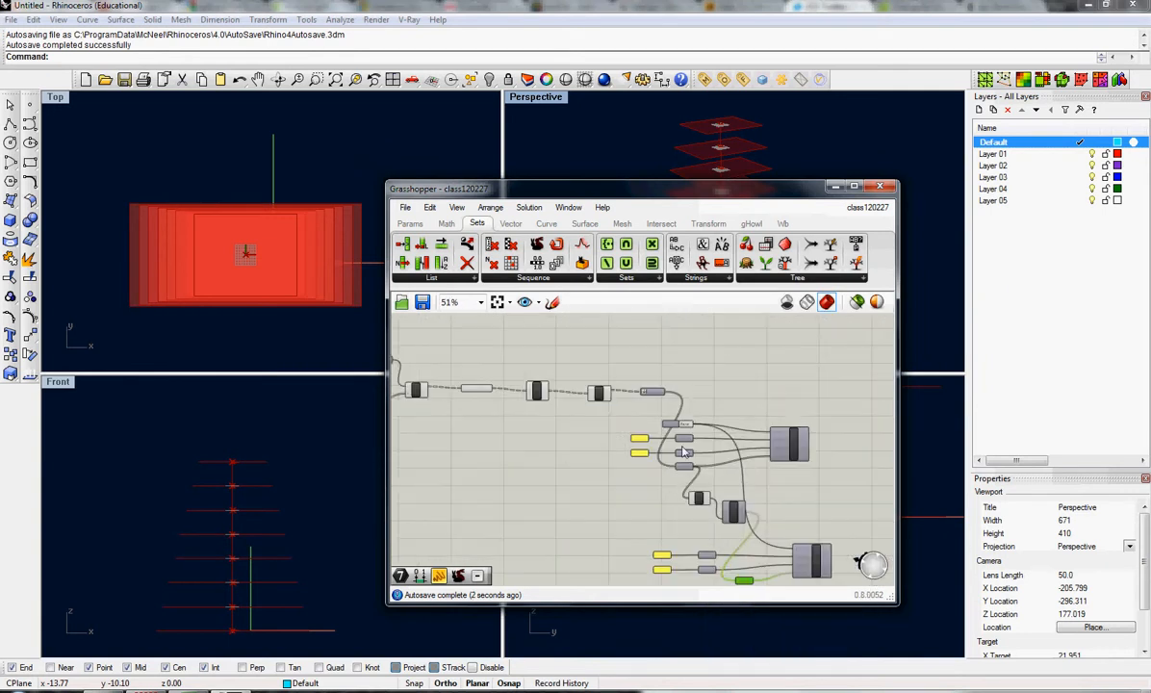
scroll(685, 453, up, 3)
click(677, 432)
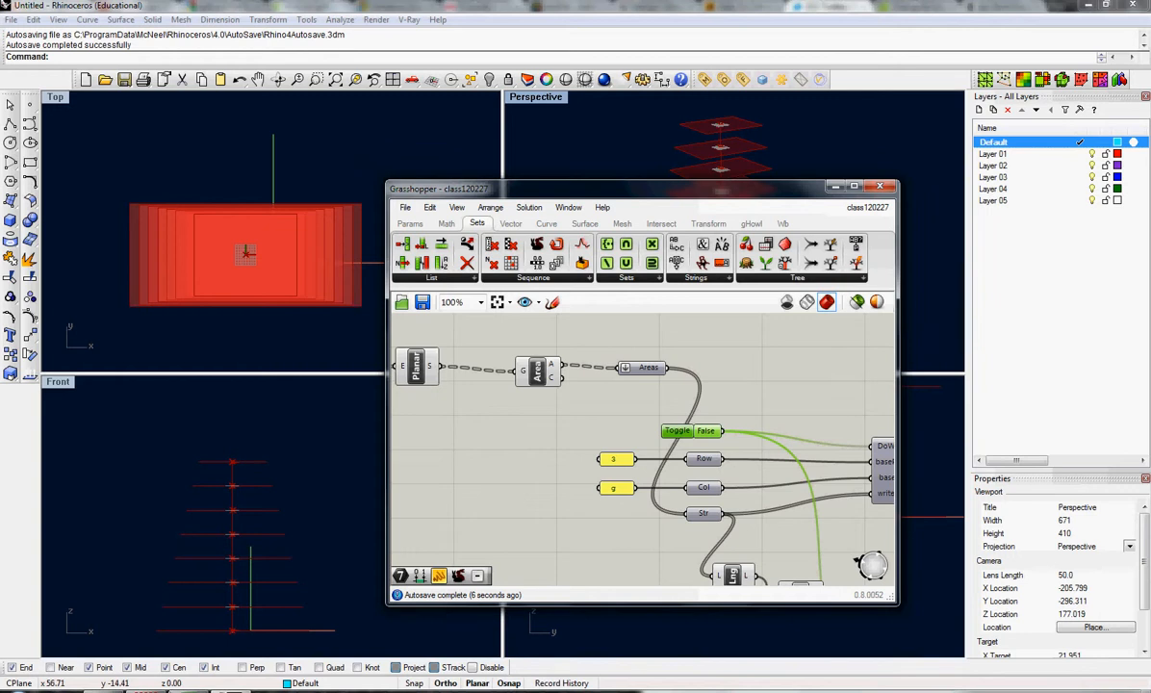
key(alt+Tab)
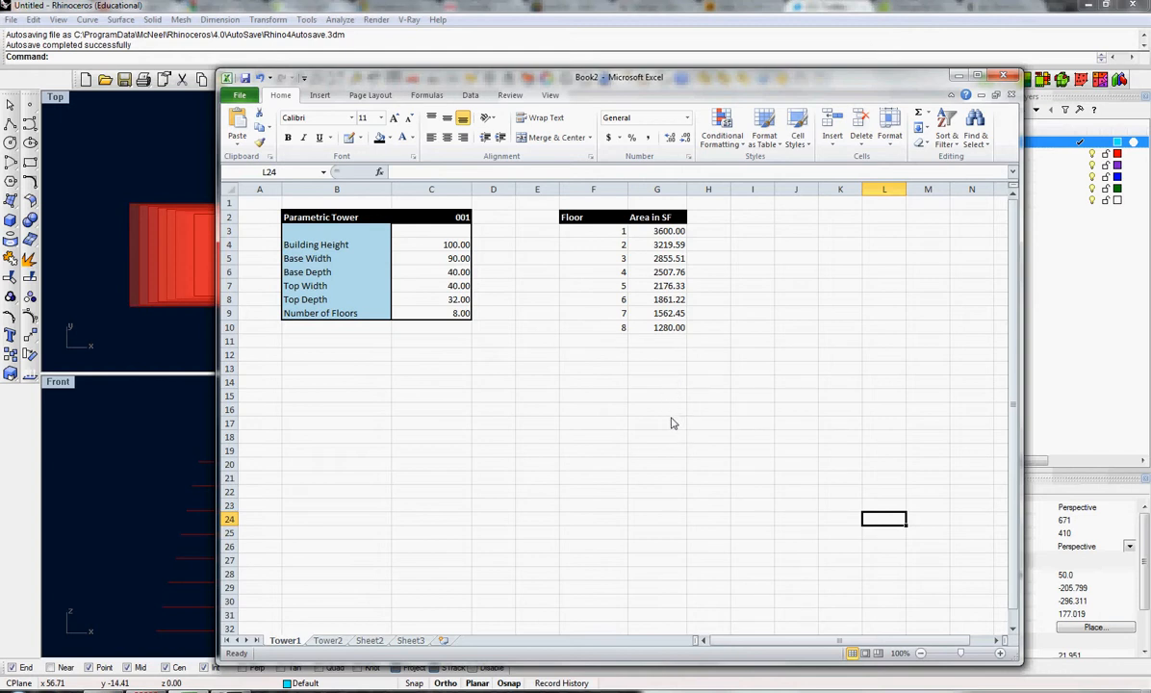
Step: Sum the Area in SF column in cell G17 and label it total Floor Area in F17
drag(671, 430, 671, 236)
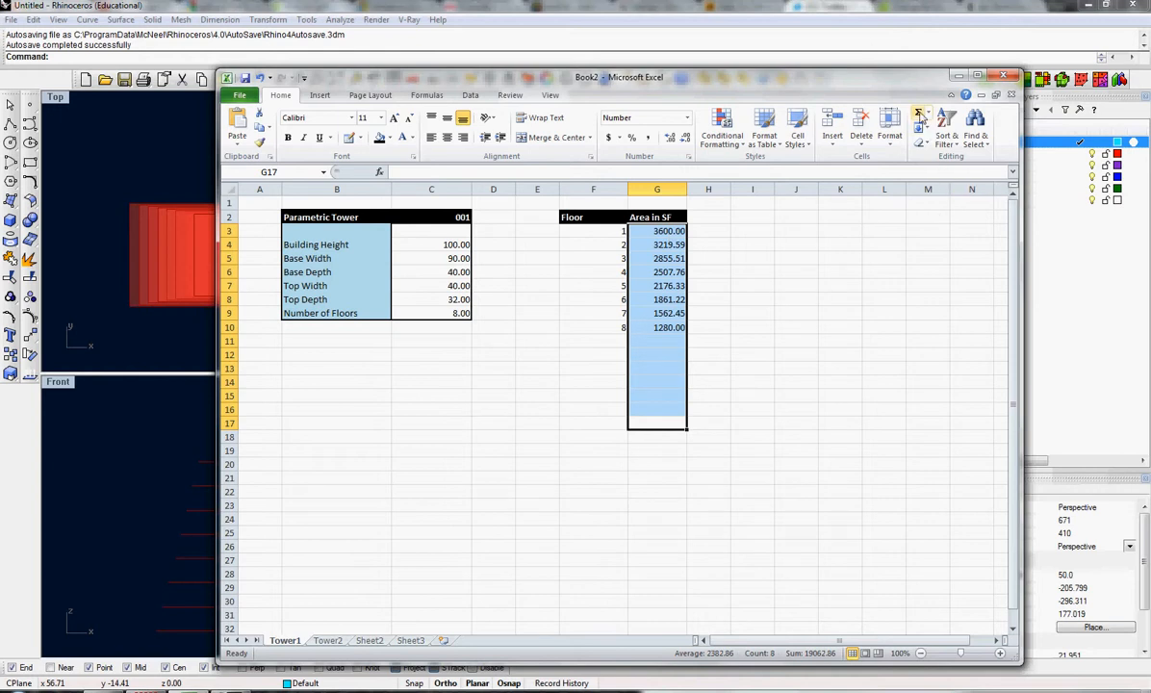
click(919, 113)
click(753, 424)
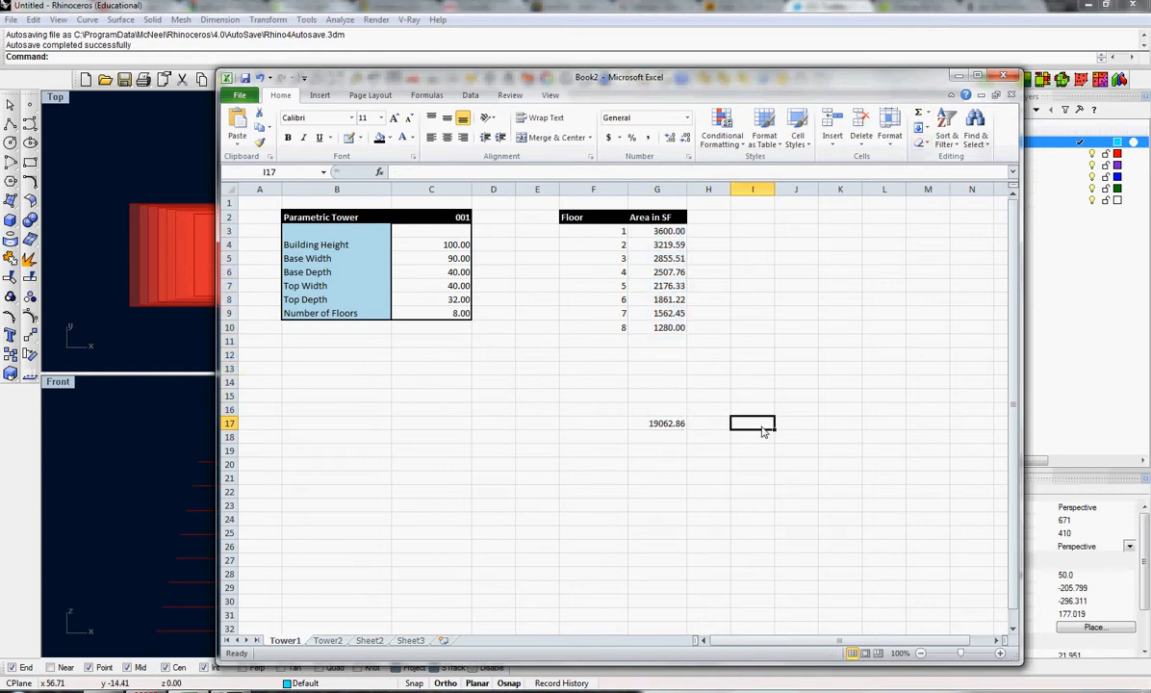
click(607, 426)
text(total Floor Area)
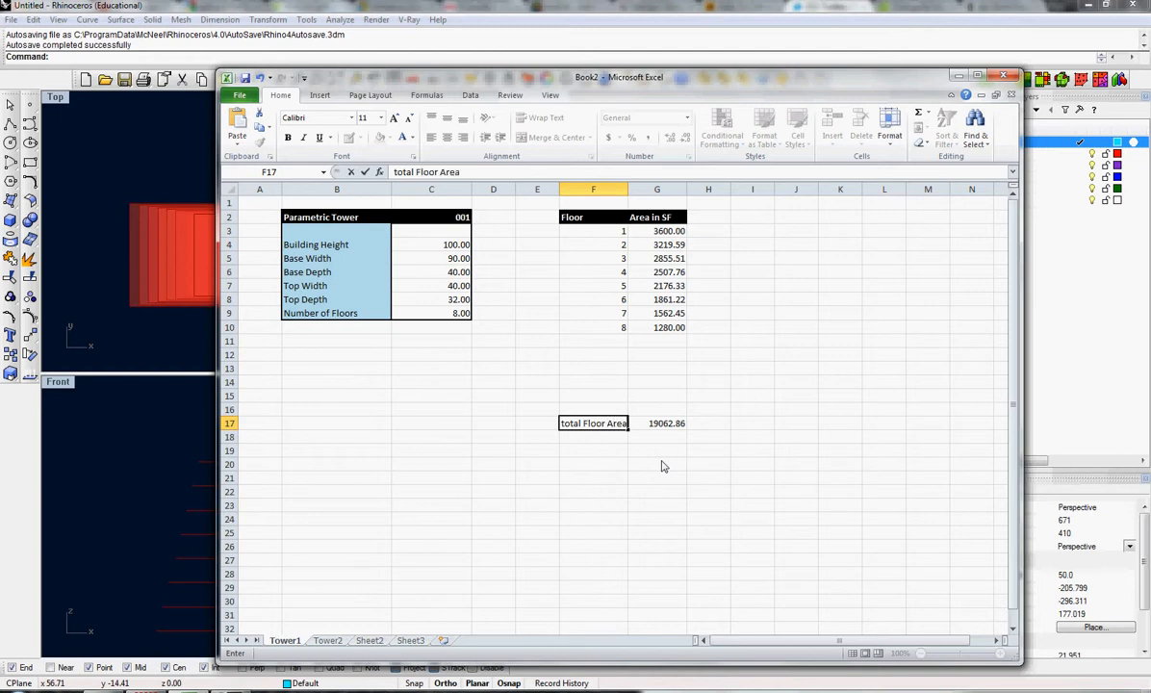
key(Return)
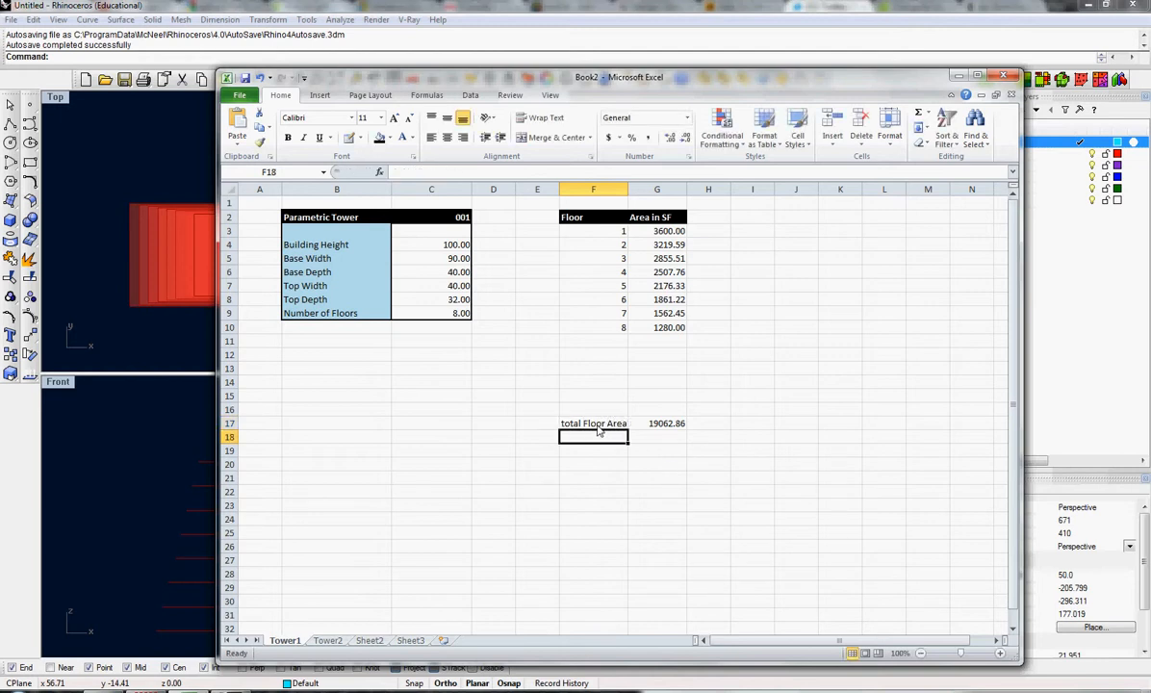
Step: Format cells F17:G18 with bold white text on a black fill
drag(599, 429, 660, 438)
key(ctrl+b)
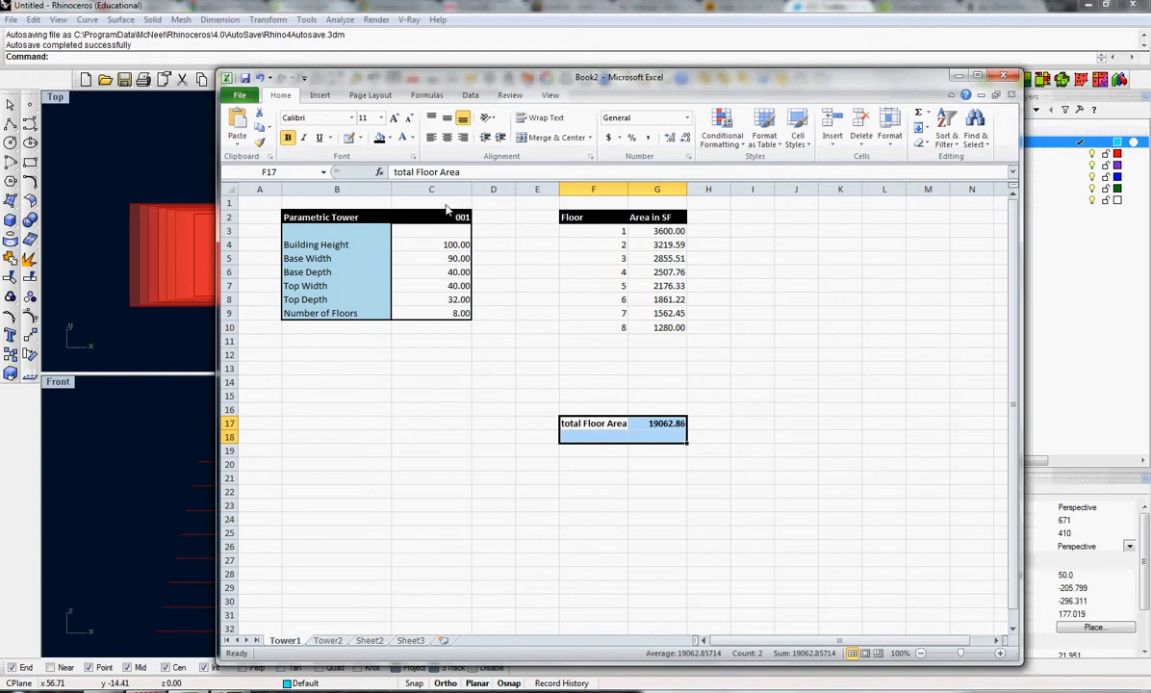
click(381, 137)
click(403, 137)
click(820, 493)
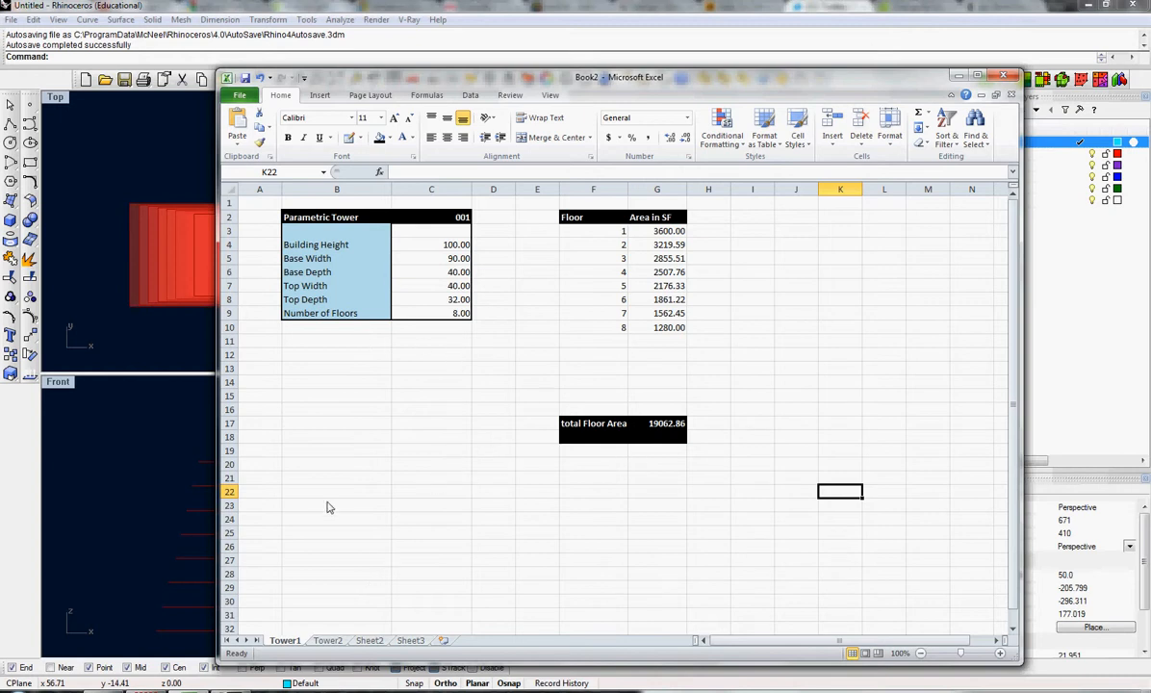
Step: Delete the Tower2 sheet from the workbook and return to the Tower1 sheet
click(328, 640)
right_click(328, 640)
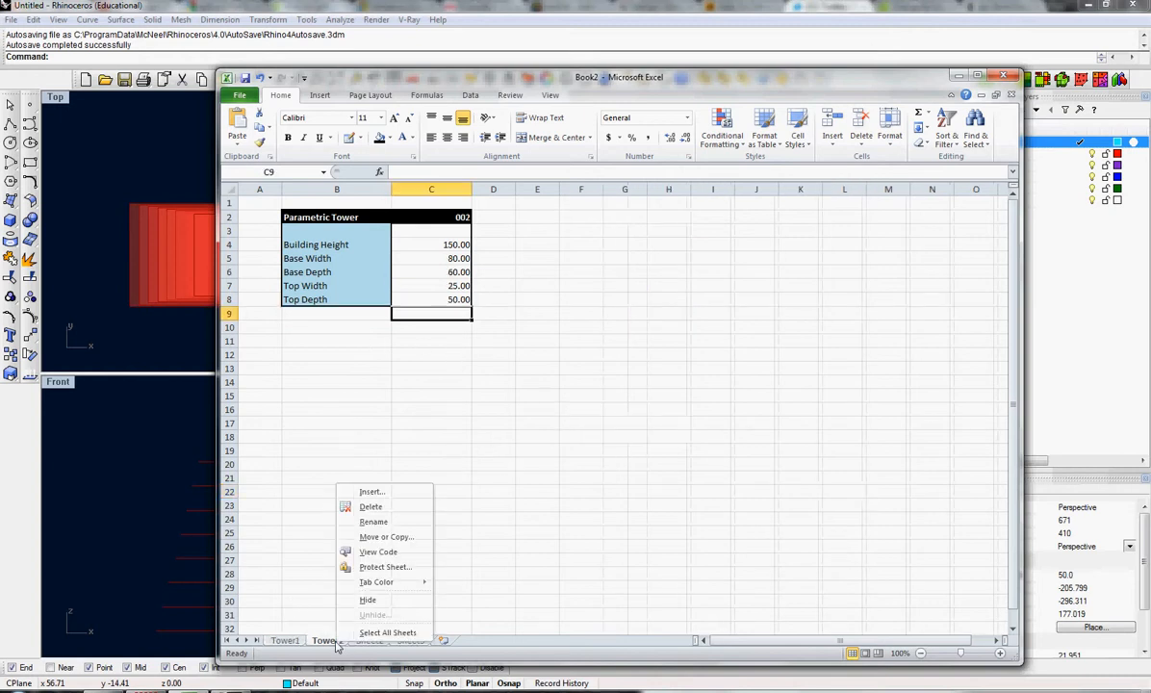
click(371, 506)
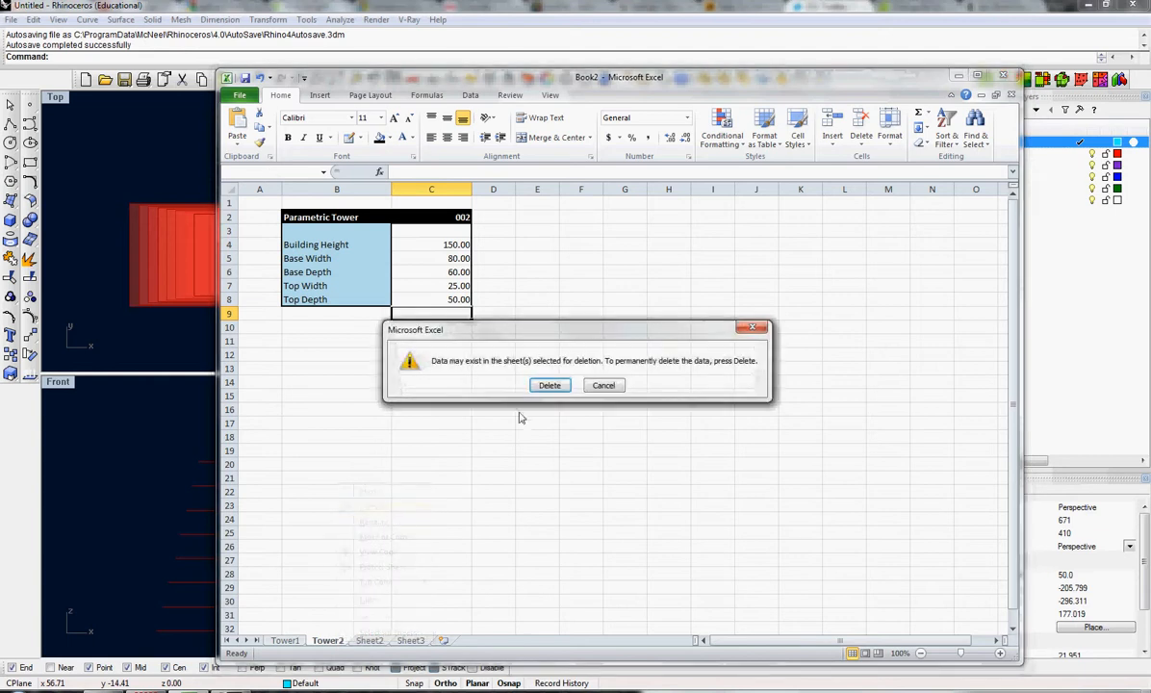
click(480, 382)
click(284, 640)
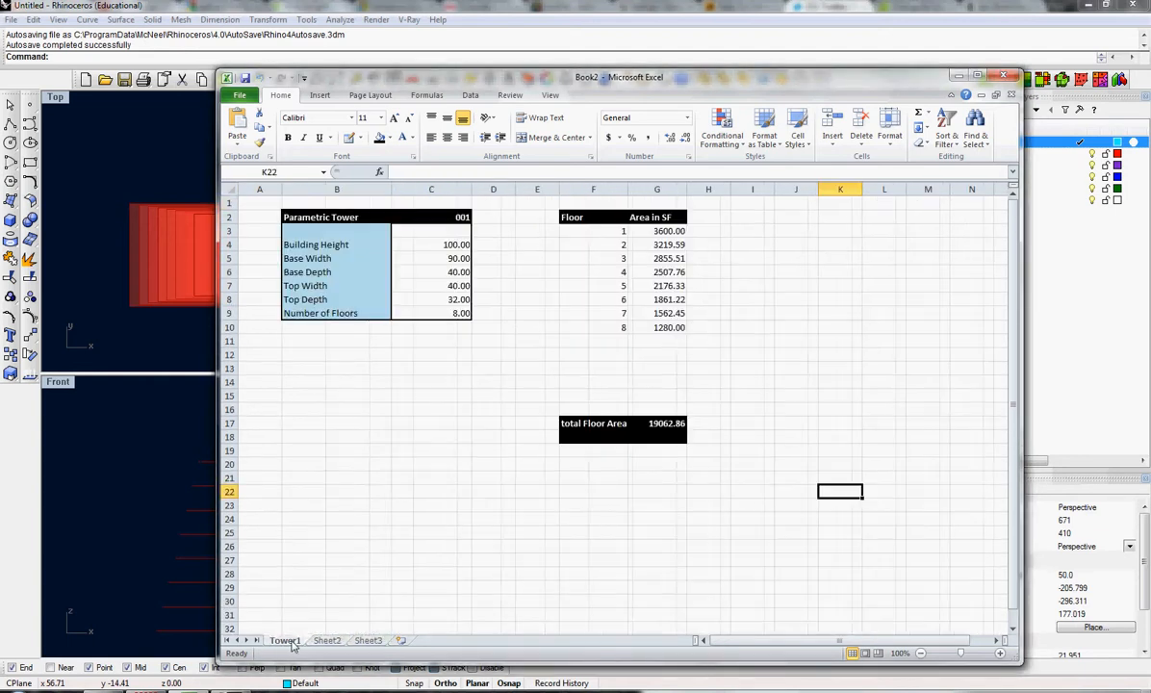
Step: Create a copy of the Tower1 sheet and rename the copy Tower2
right_click(284, 640)
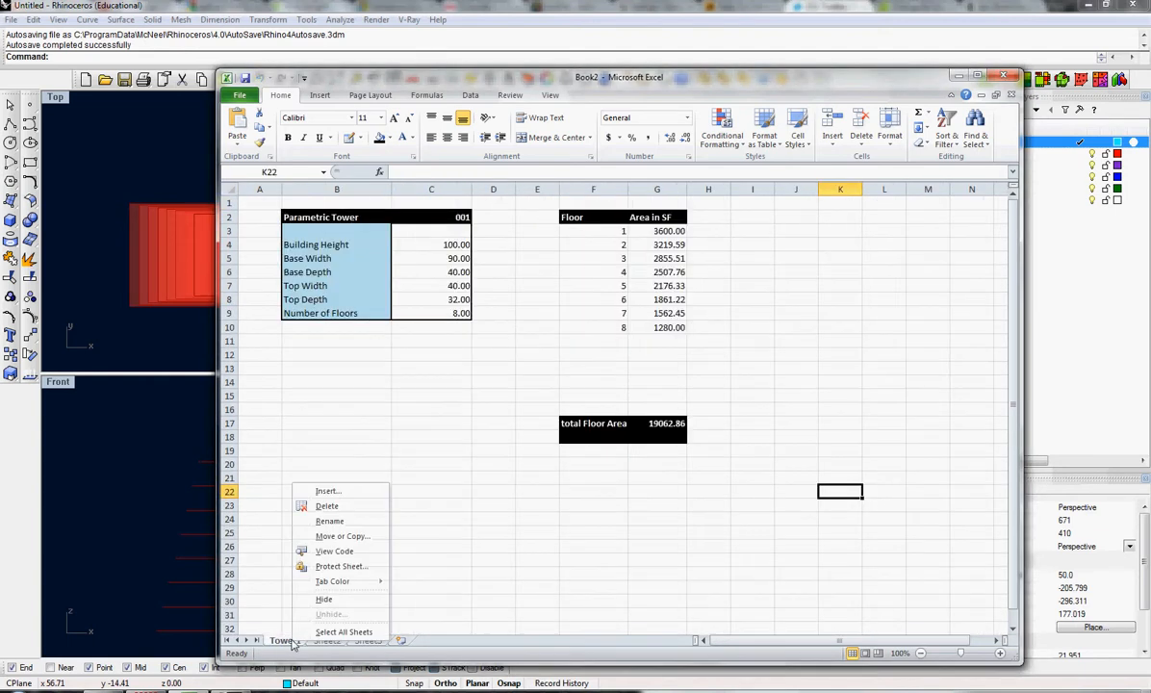
click(341, 536)
click(260, 590)
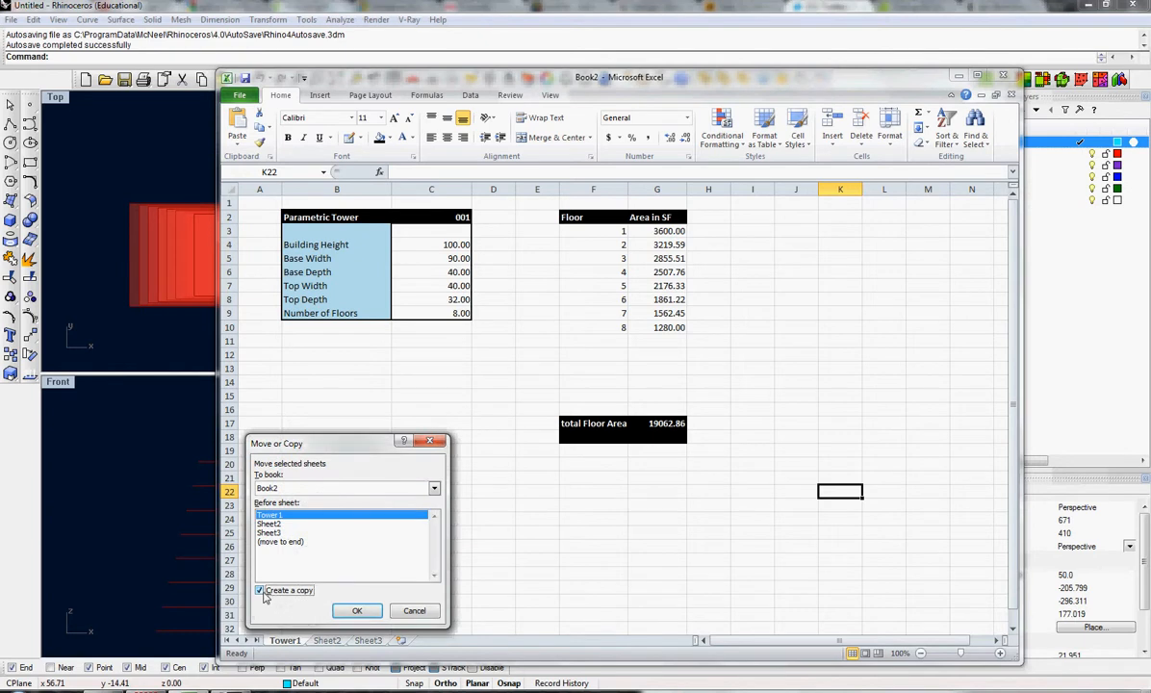
click(355, 612)
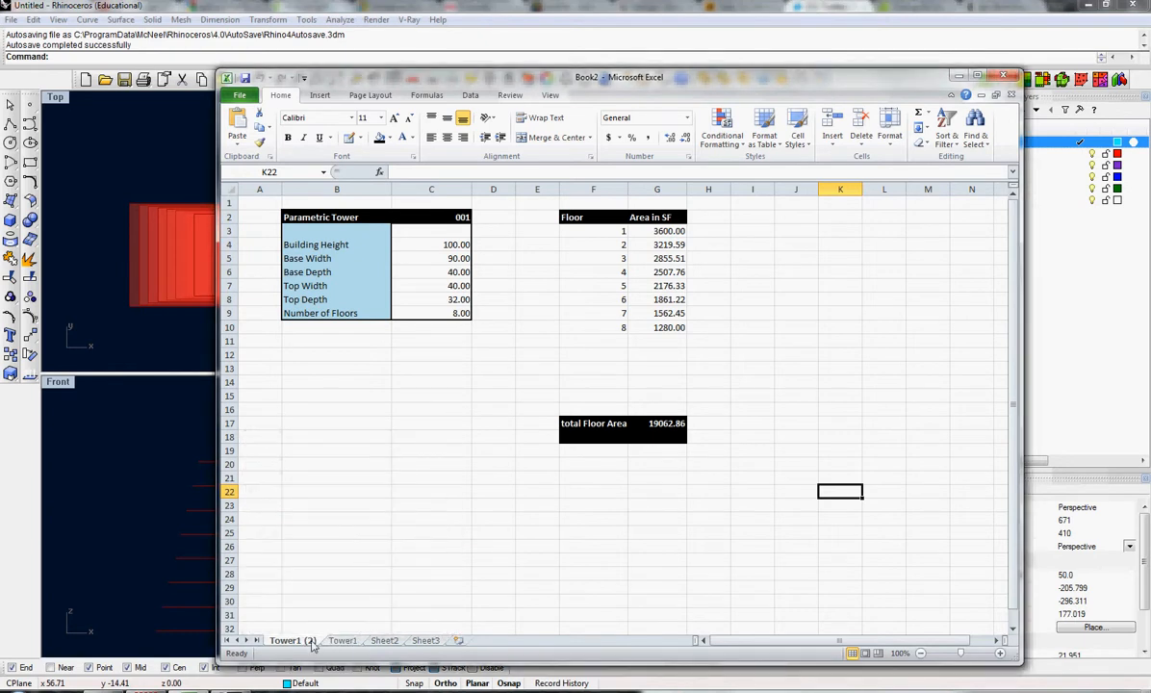
right_click(312, 644)
click(348, 521)
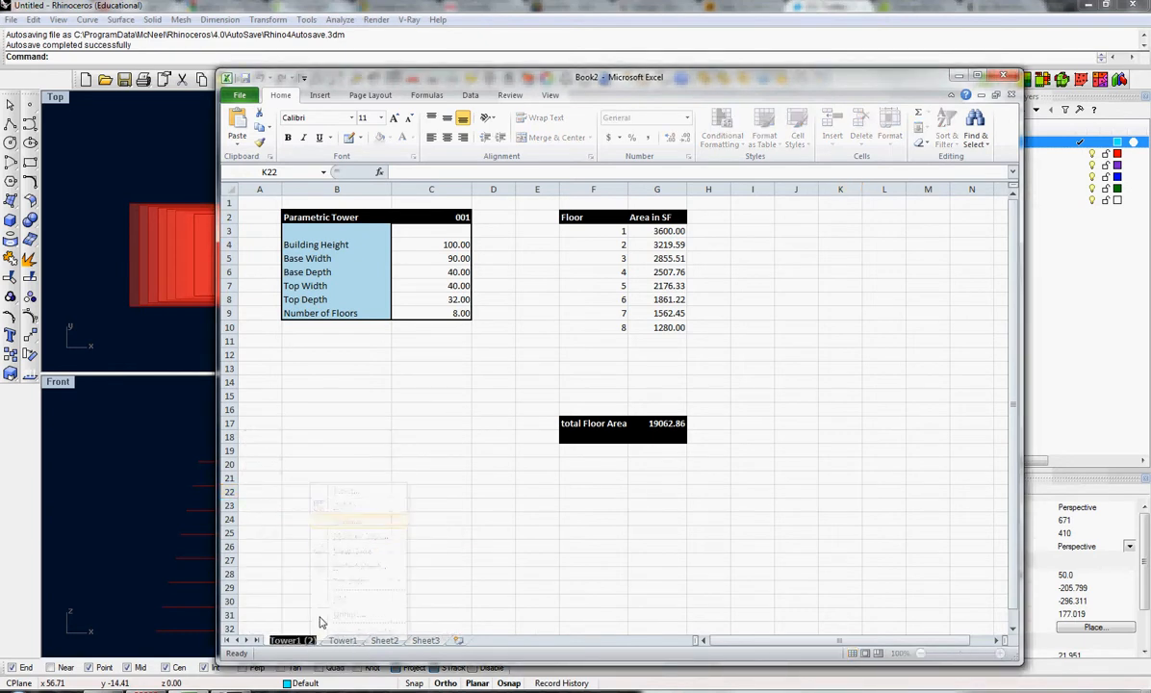
drag(294, 641, 332, 647)
text(2)
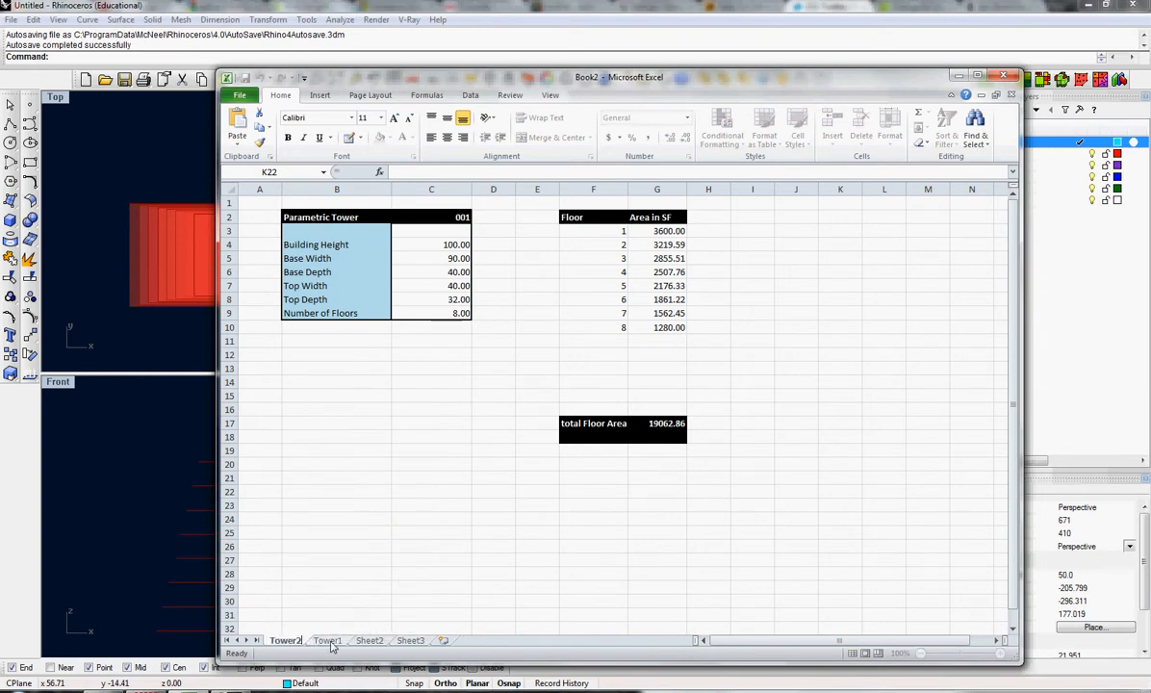
key(Return)
Step: Set the Base Width to 100 and the Base Depth to 60 on the Tower2 sheet
click(432, 478)
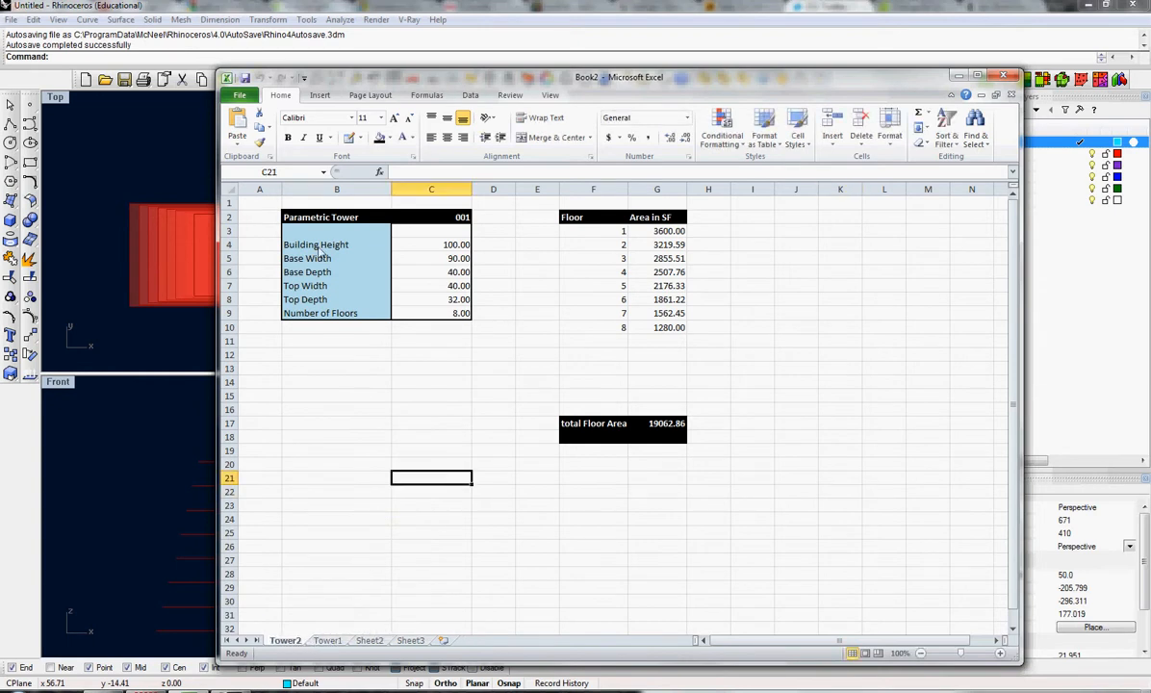
click(444, 259)
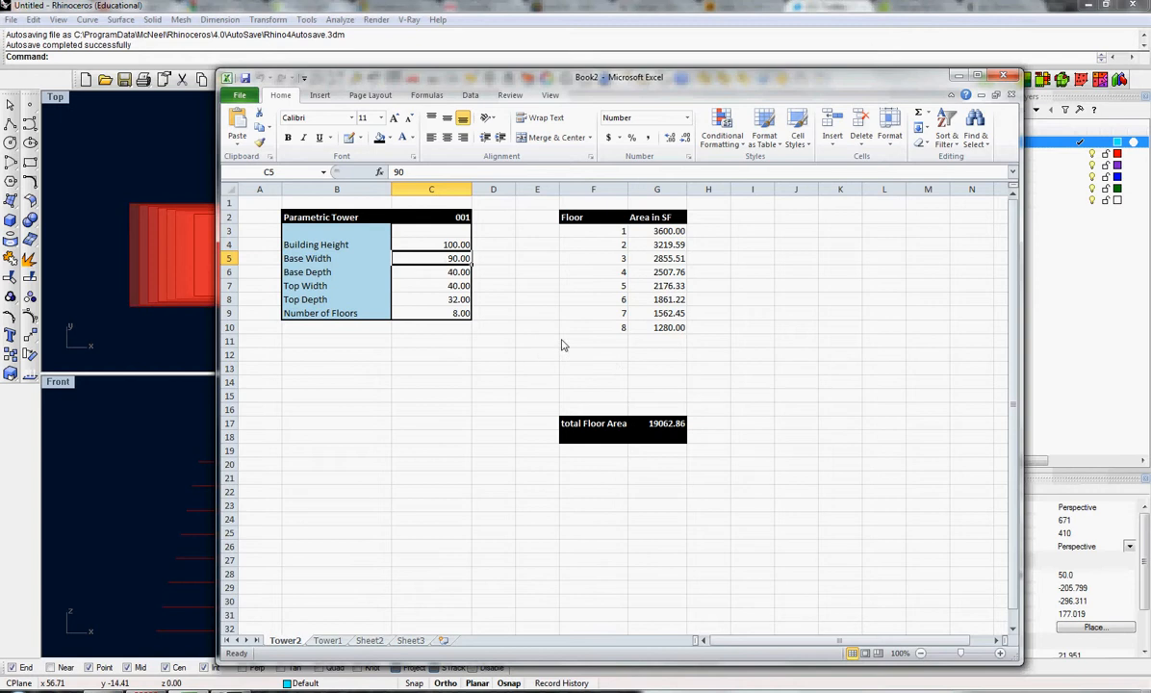
text(100)
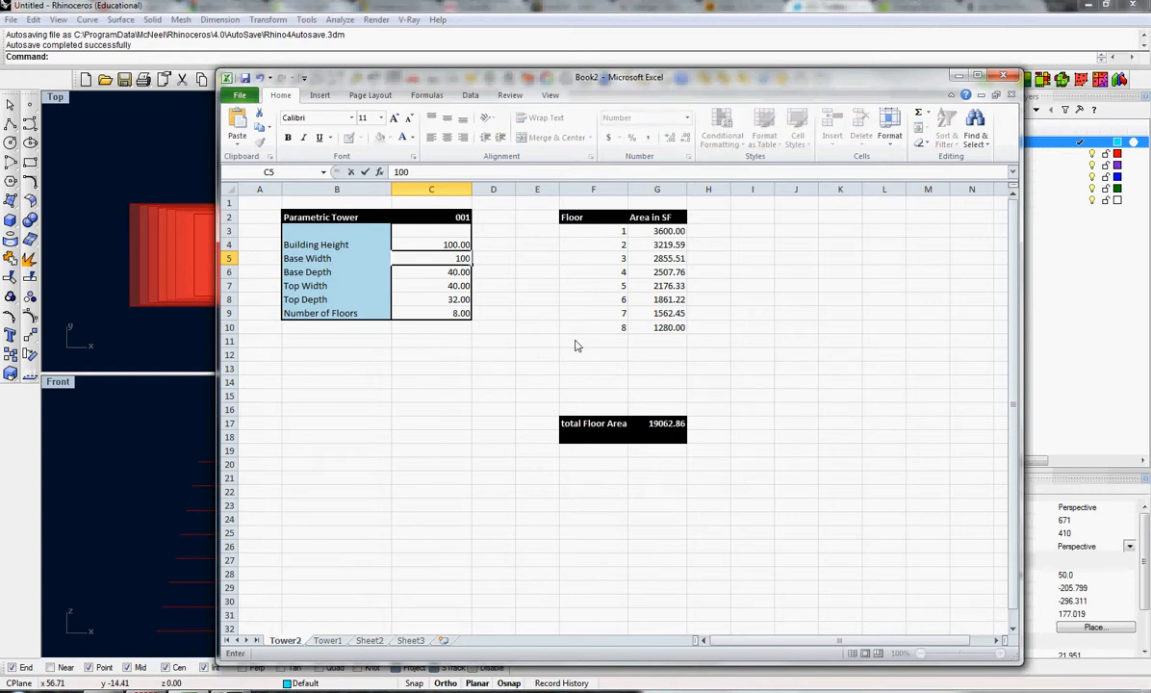
key(Return)
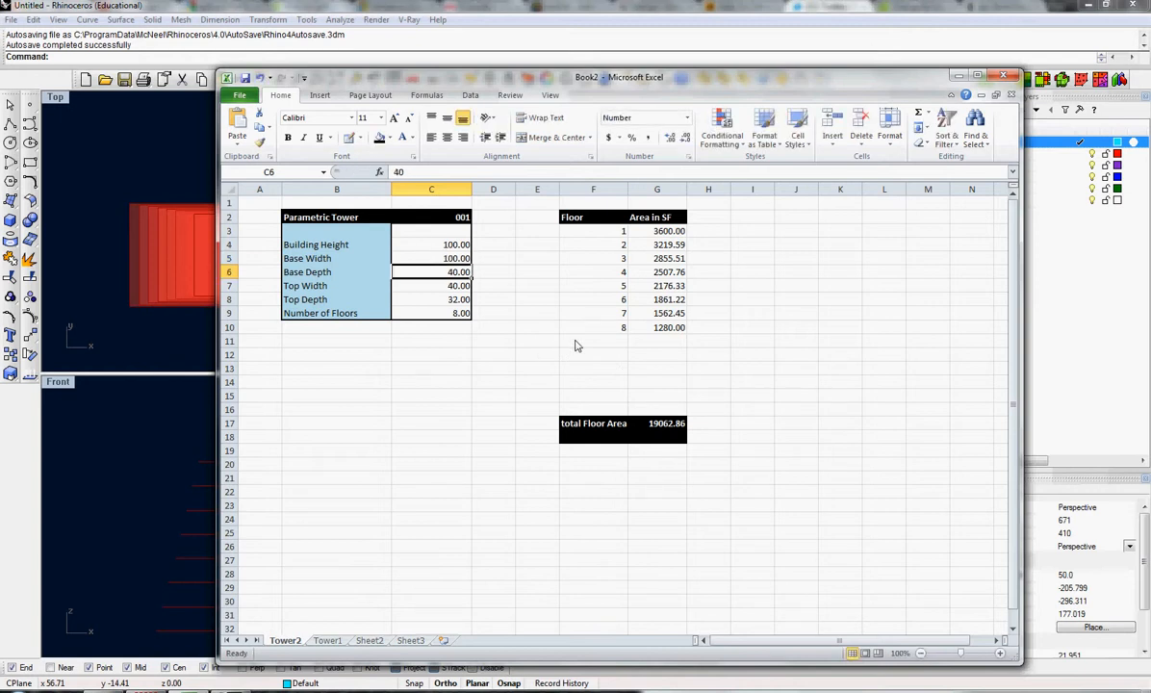
text(60)
key(Return)
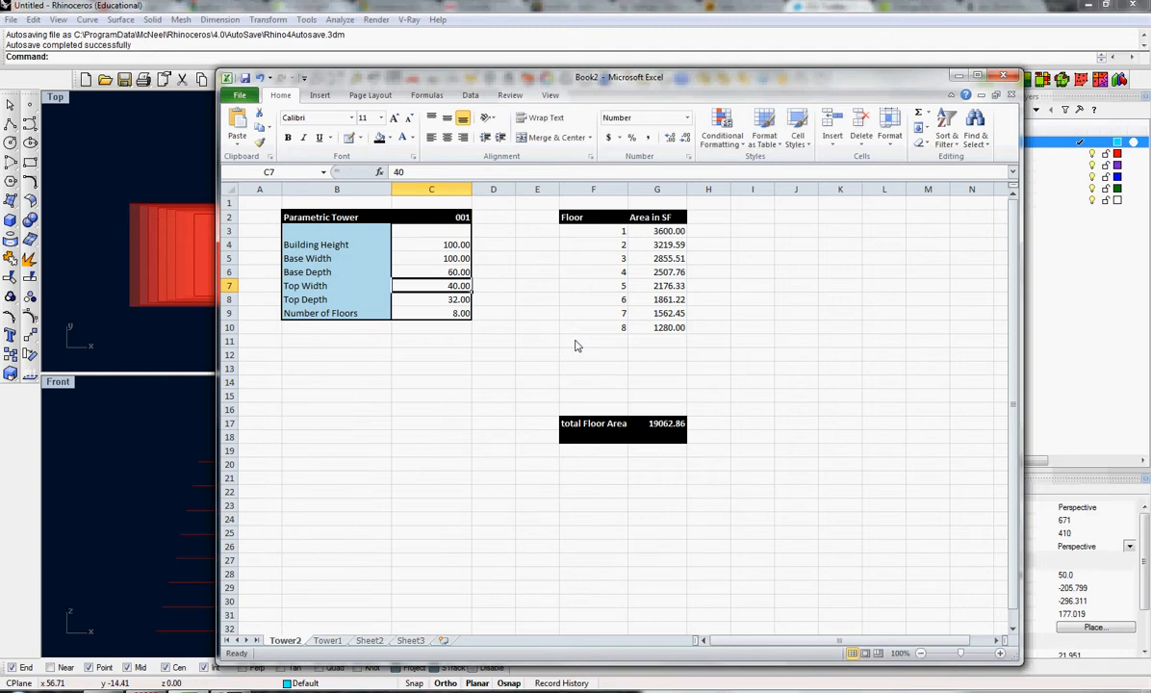
Step: Set the Building Height to 120 and the Number of Floors to 9 on the Tower2 sheet
click(462, 313)
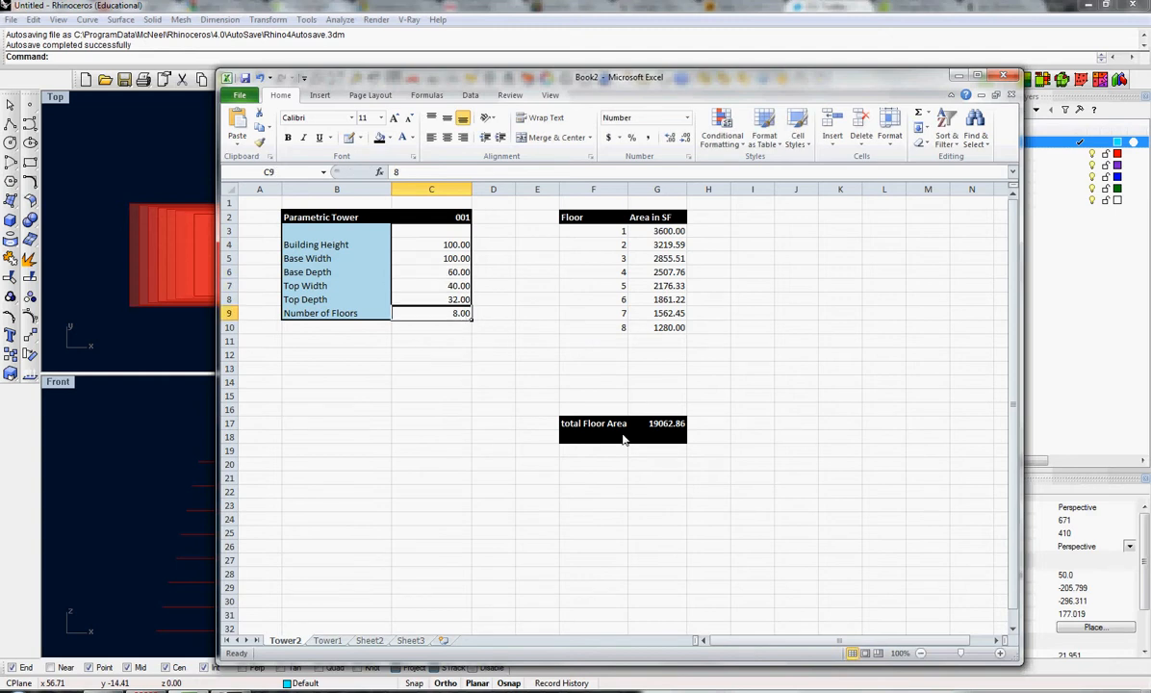
click(469, 247)
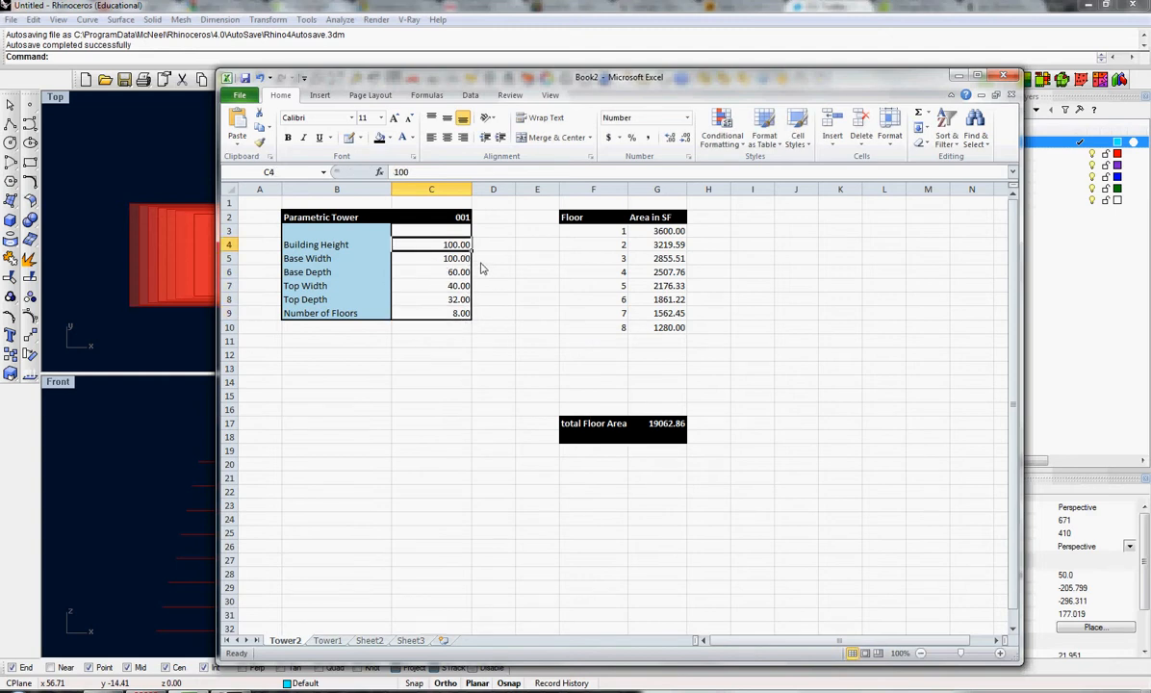
text(120)
key(Return)
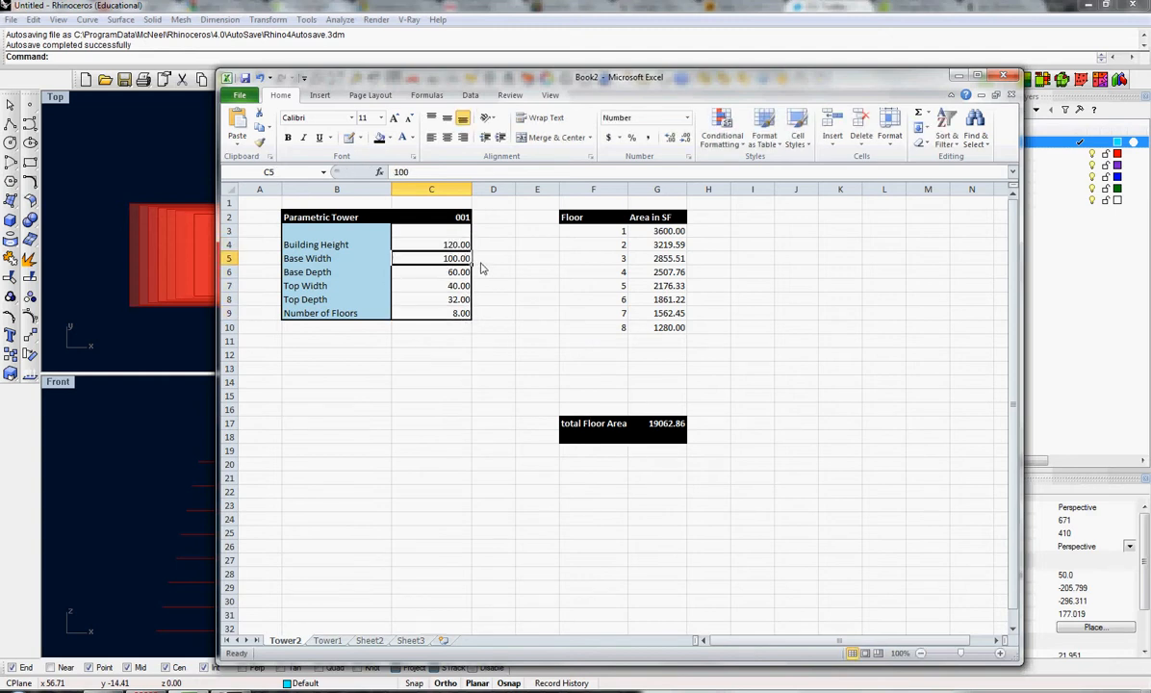
click(431, 316)
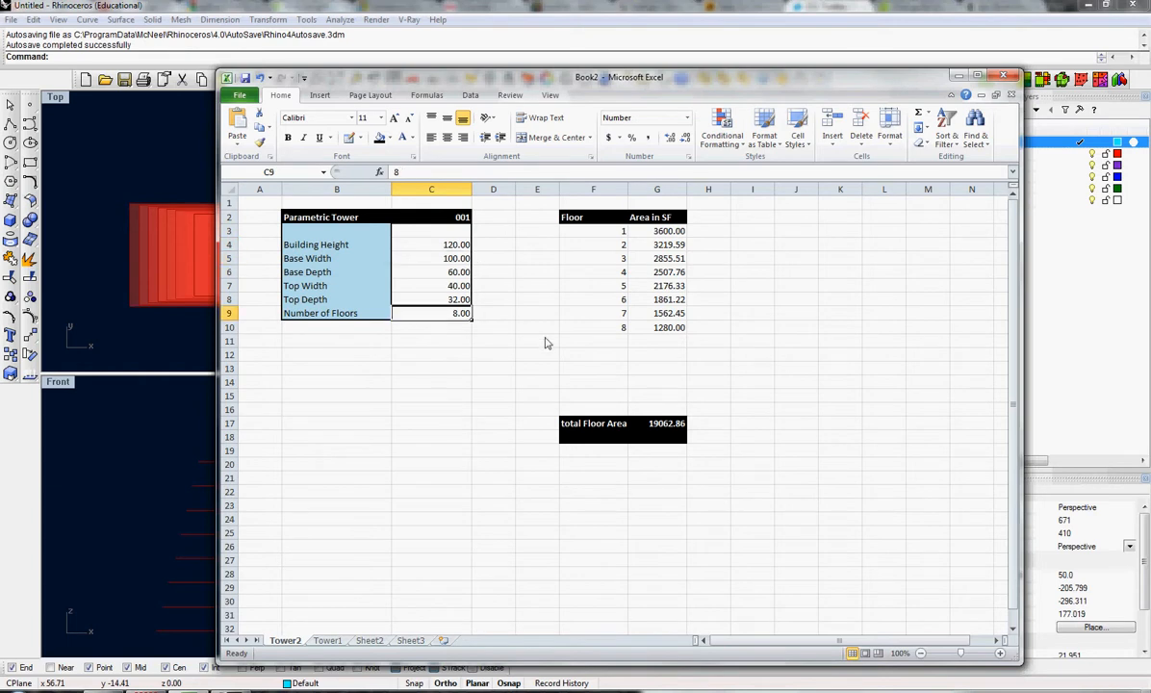
text(9)
key(Return)
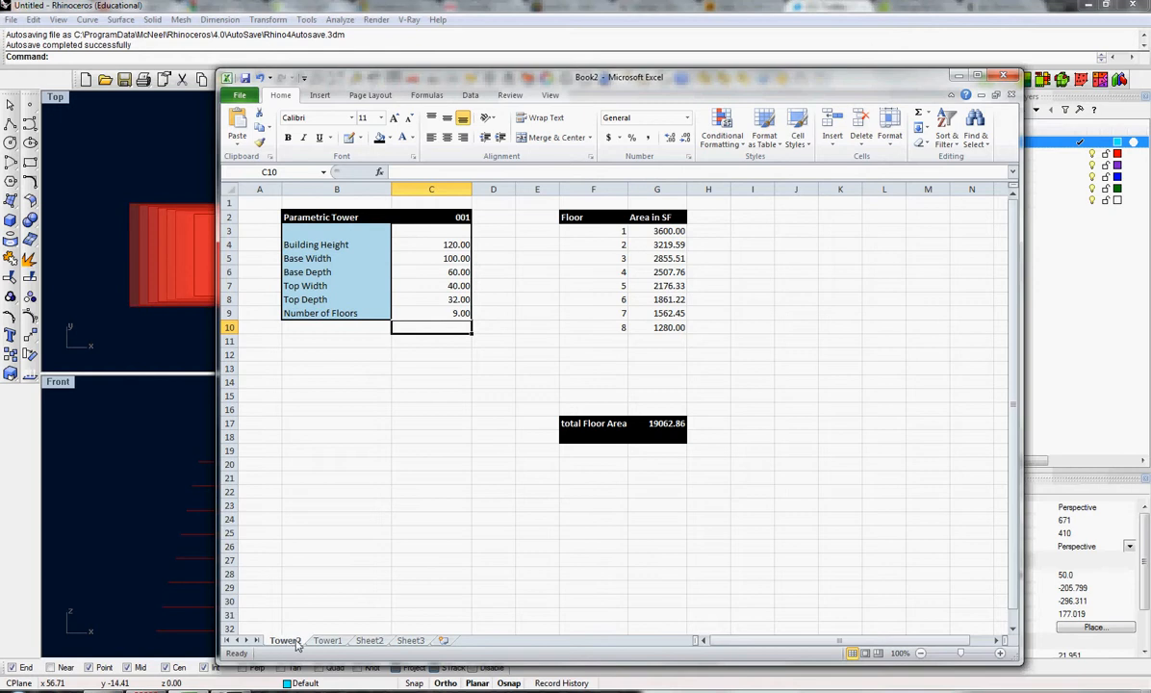
Step: Move the Tower2 sheet directly after Tower1, and switch to Grasshopper to recompute the tower definition
drag(297, 645, 343, 643)
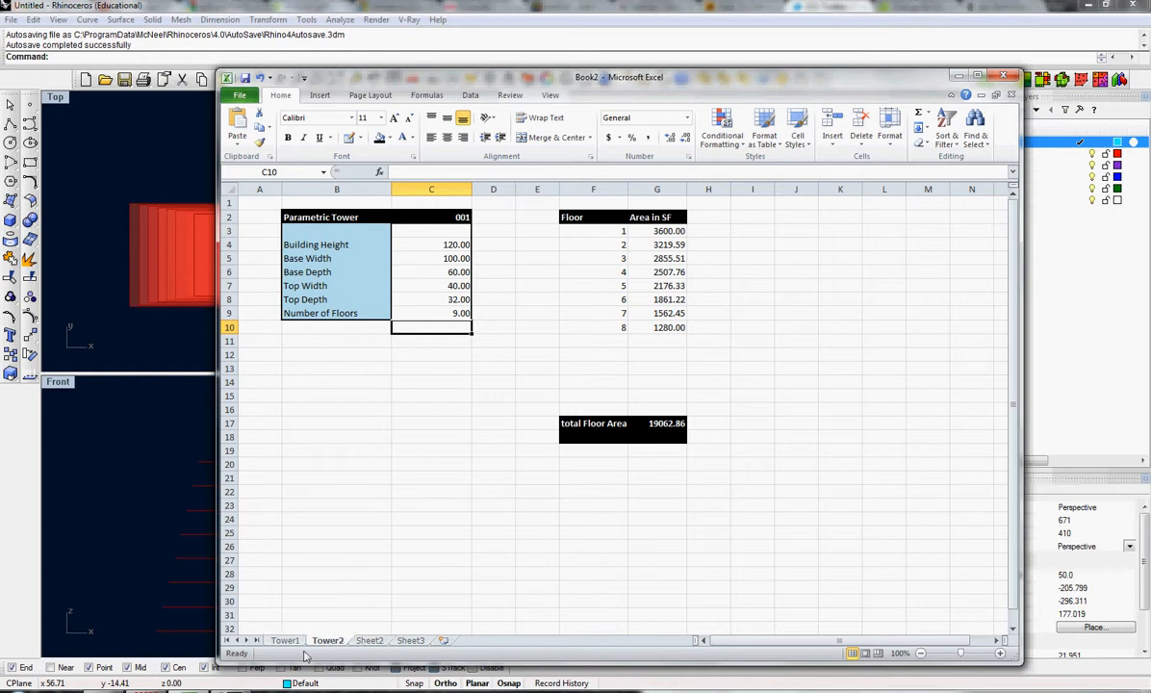
click(129, 442)
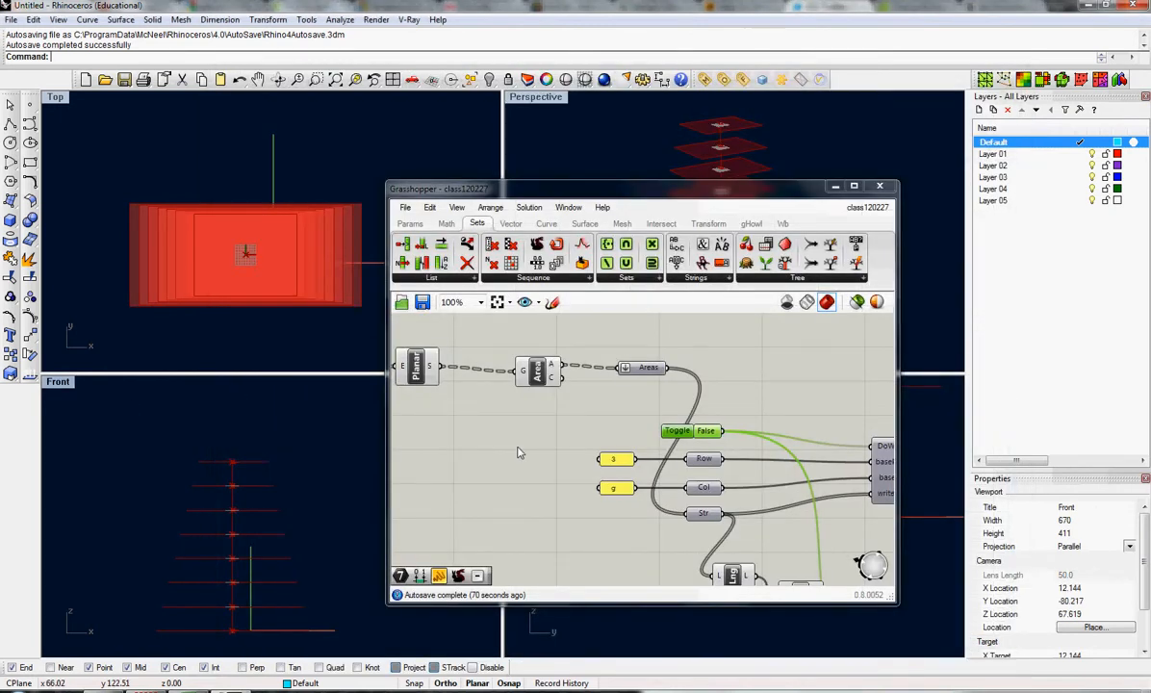
mouse_move(514, 452)
right_down()
mouse_move(536, 468)
mouse_move(534, 455)
right_up()
middle_click(540, 453)
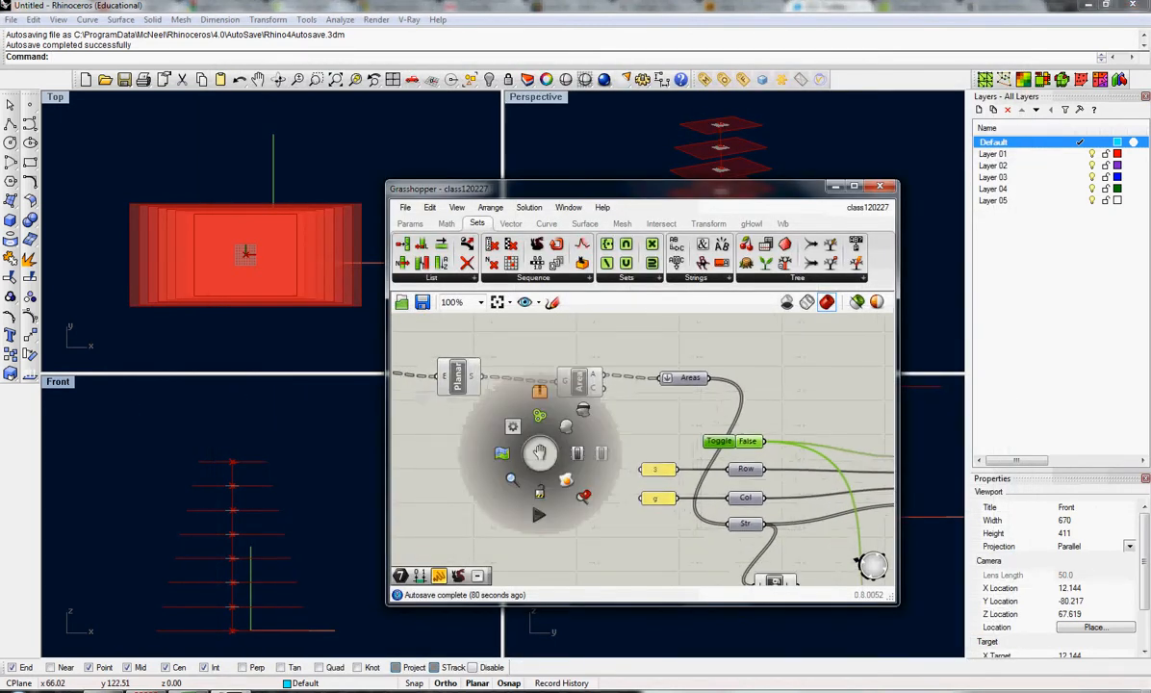
click(537, 516)
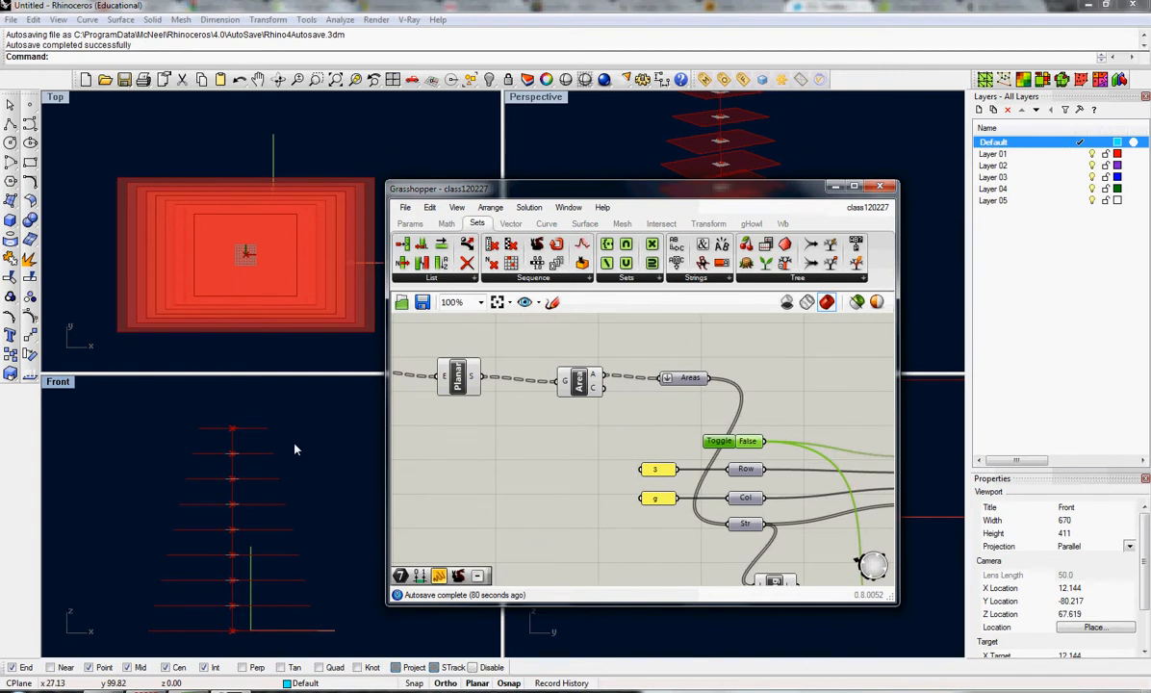
Step: Switch to the Excel workbook and display the Tower1 sheet
scroll(536, 470, down, 1)
scroll(536, 470, down, 2)
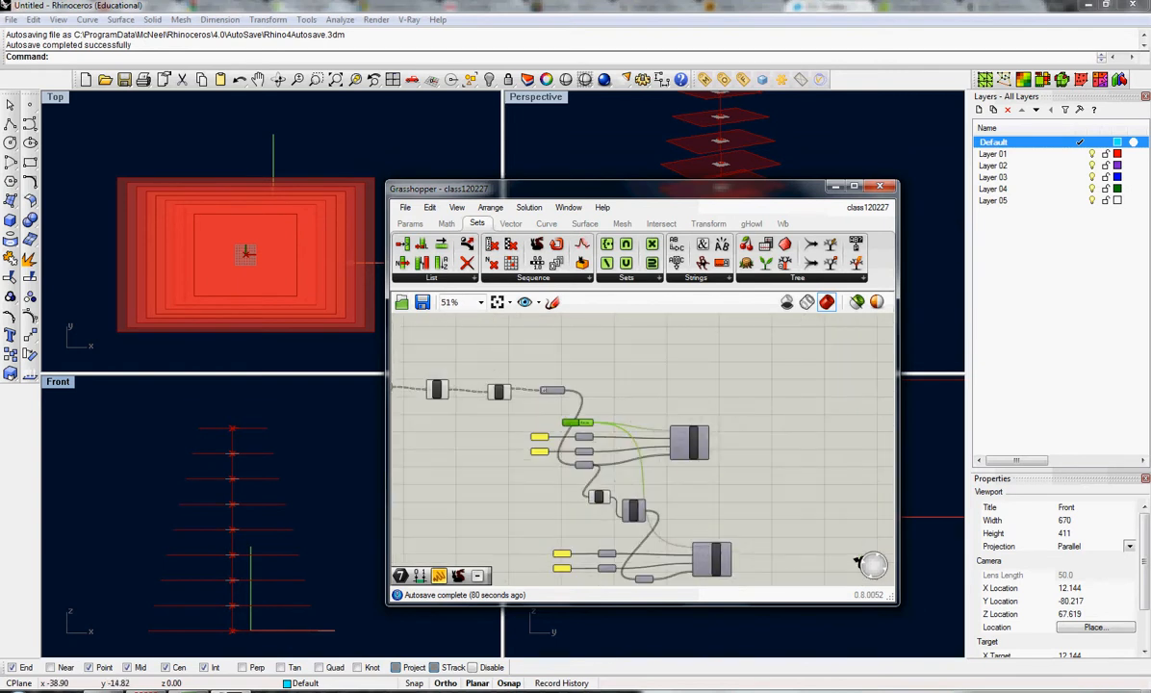
click(144, 691)
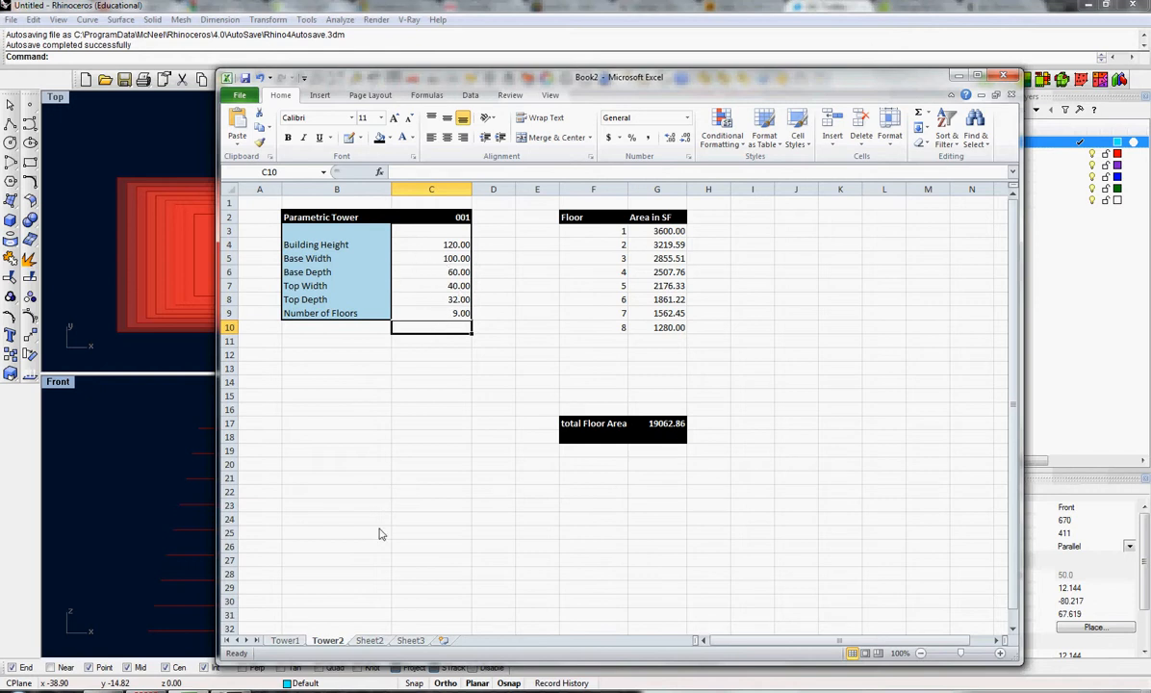
click(285, 641)
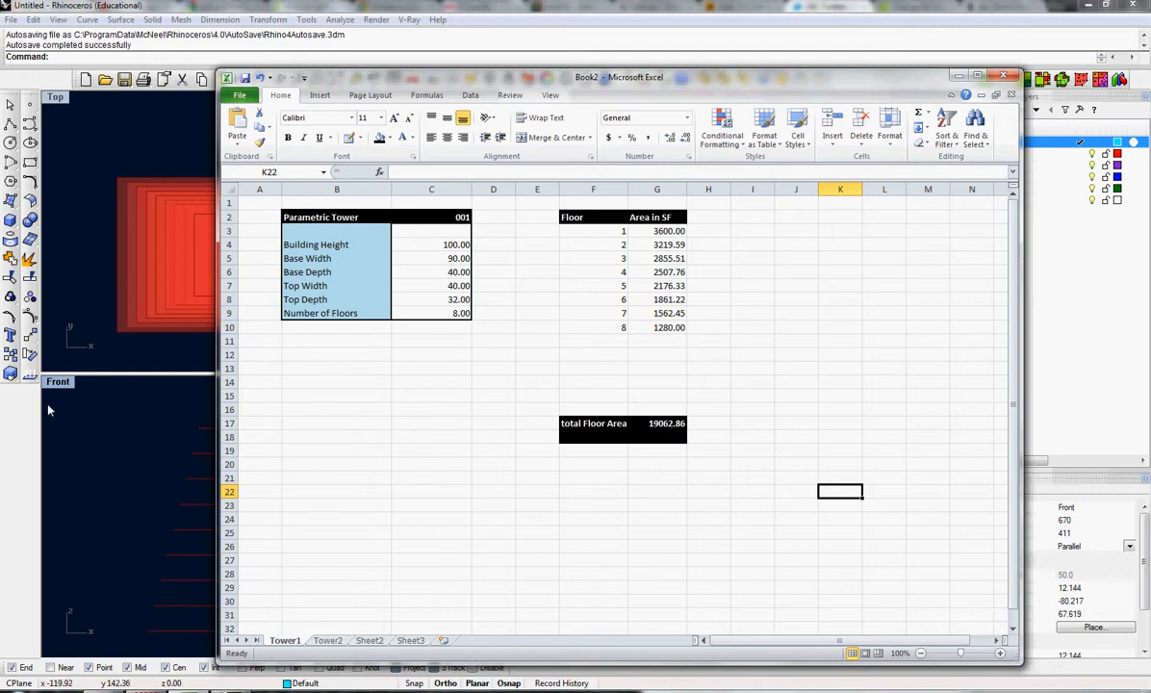
Step: Switch to Grasshopper and examine the tower definition from the Excel input components through to the Excel write components
click(242, 691)
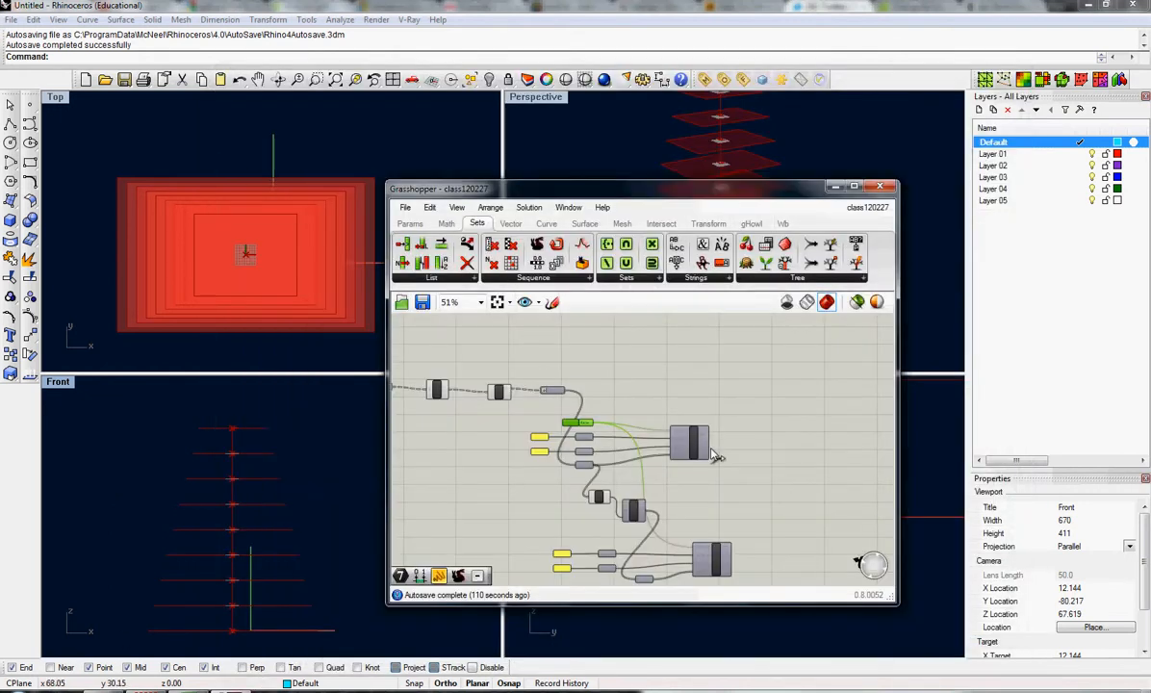
right_drag(679, 509, 759, 491)
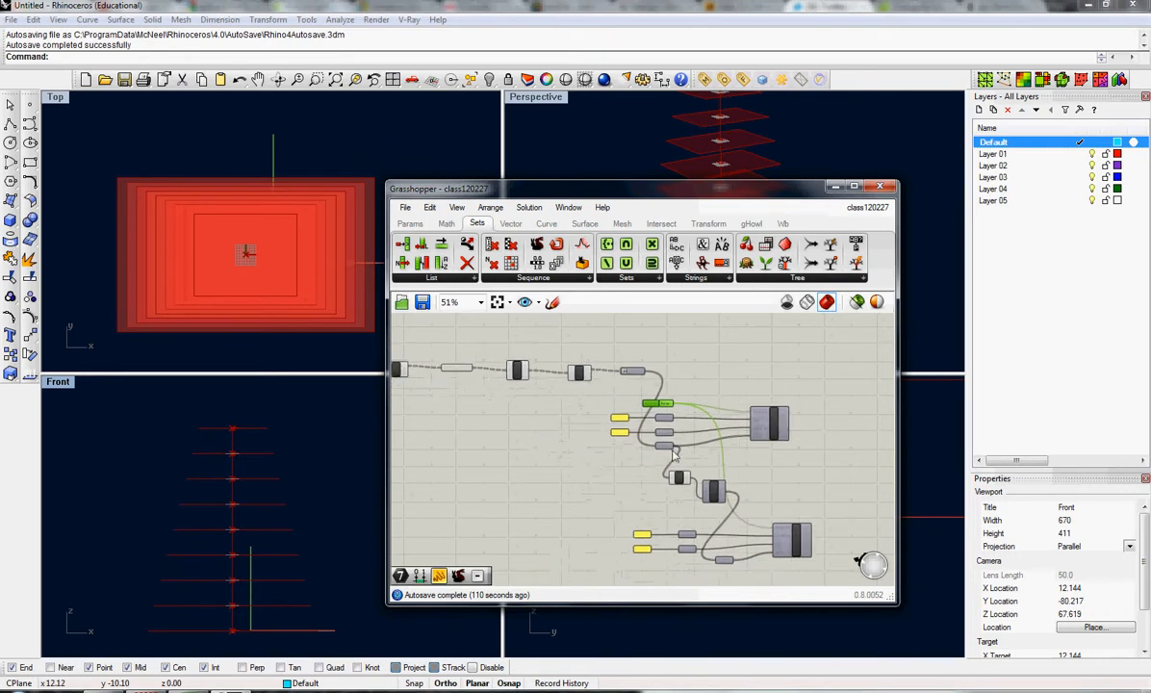
scroll(596, 423, down, 3)
right_drag(548, 437, 798, 449)
right_drag(570, 456, 655, 464)
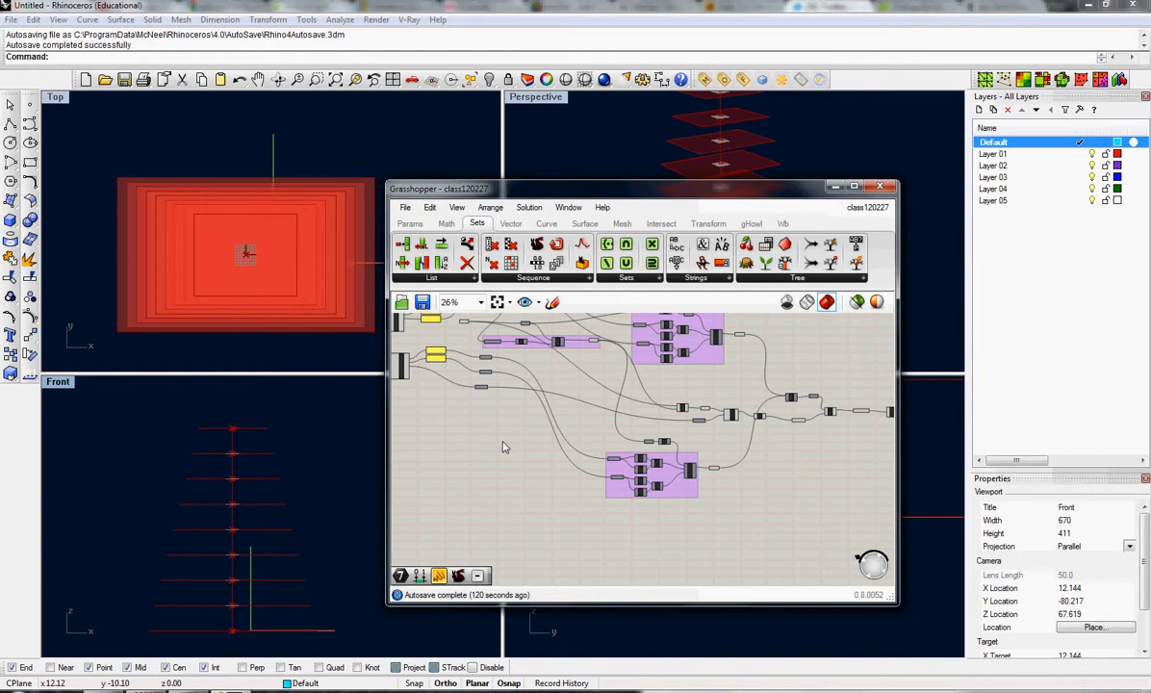
right_drag(546, 436, 597, 476)
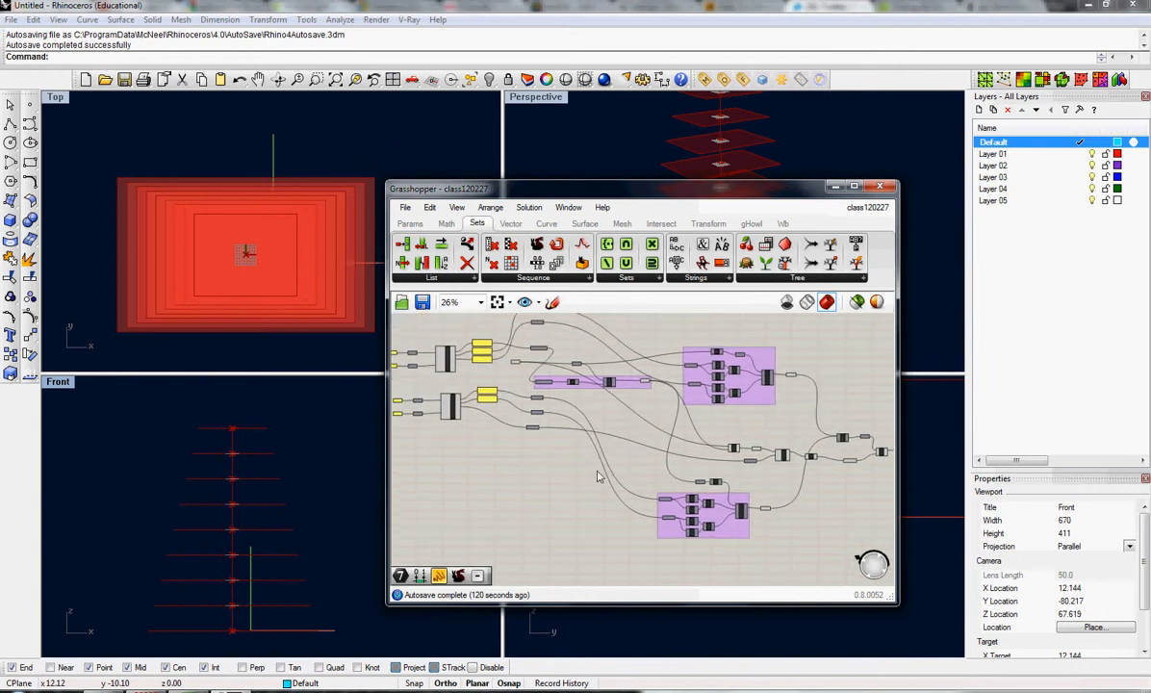
right_drag(454, 429, 520, 427)
scroll(520, 428, up, 1)
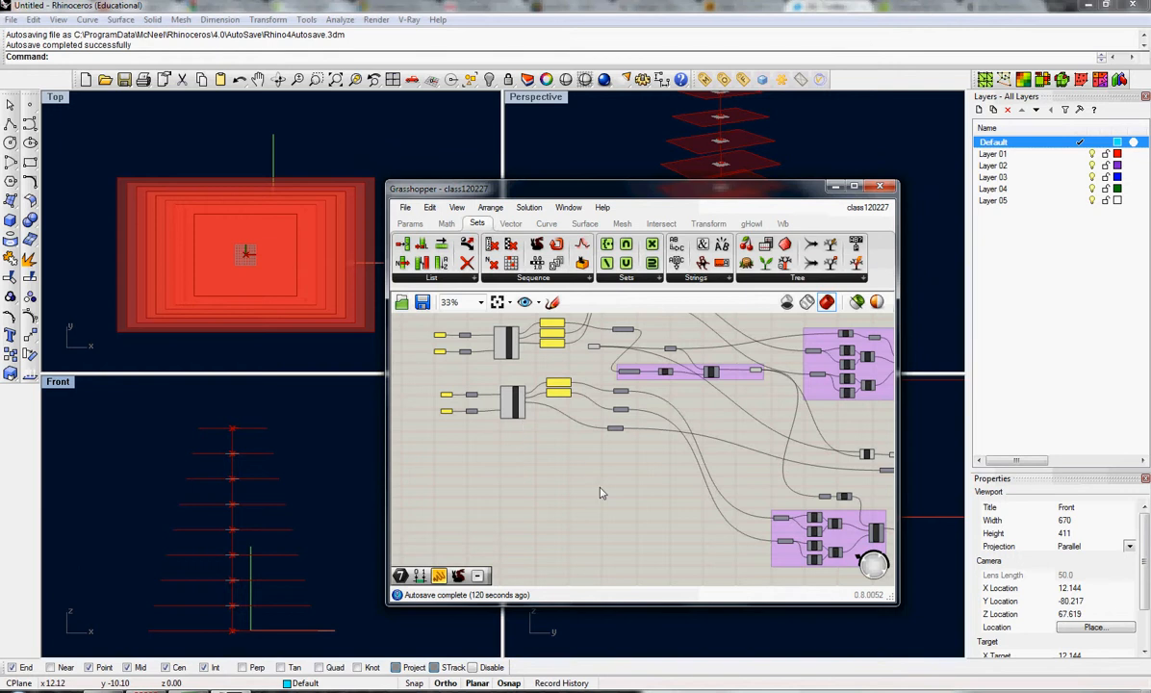
right_drag(568, 469, 493, 445)
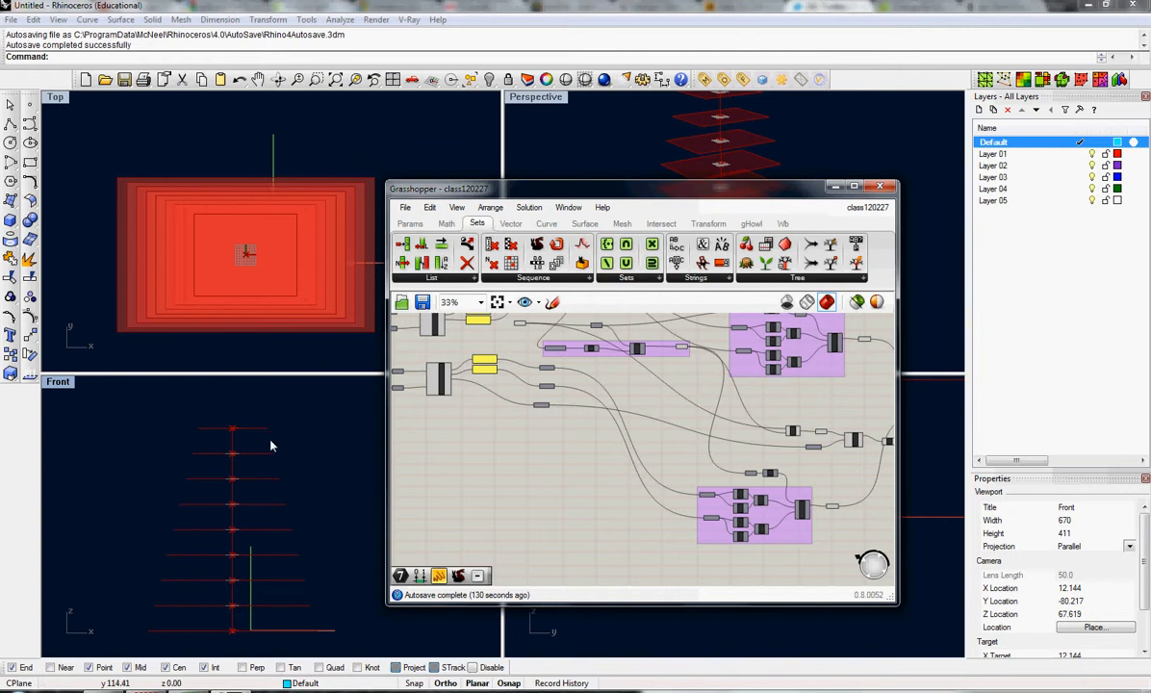
right_drag(542, 458, 609, 542)
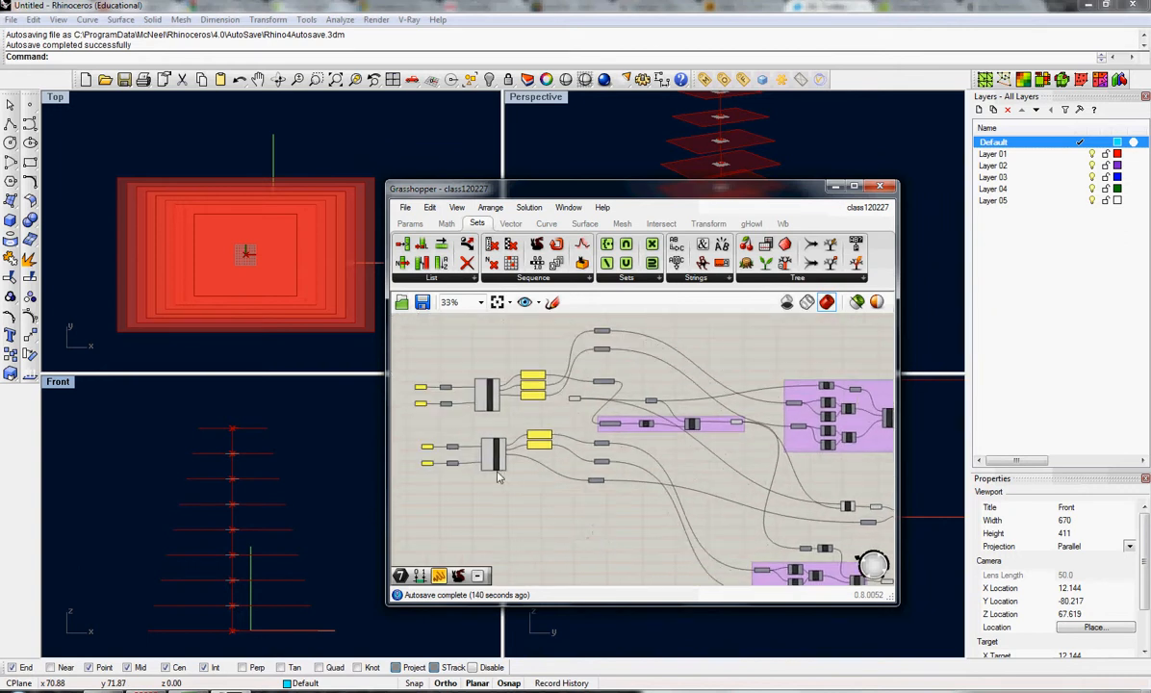
scroll(501, 462, up, 2)
scroll(510, 467, down, 4)
right_drag(765, 527, 577, 497)
scroll(590, 471, up, 4)
scroll(586, 473, down, 5)
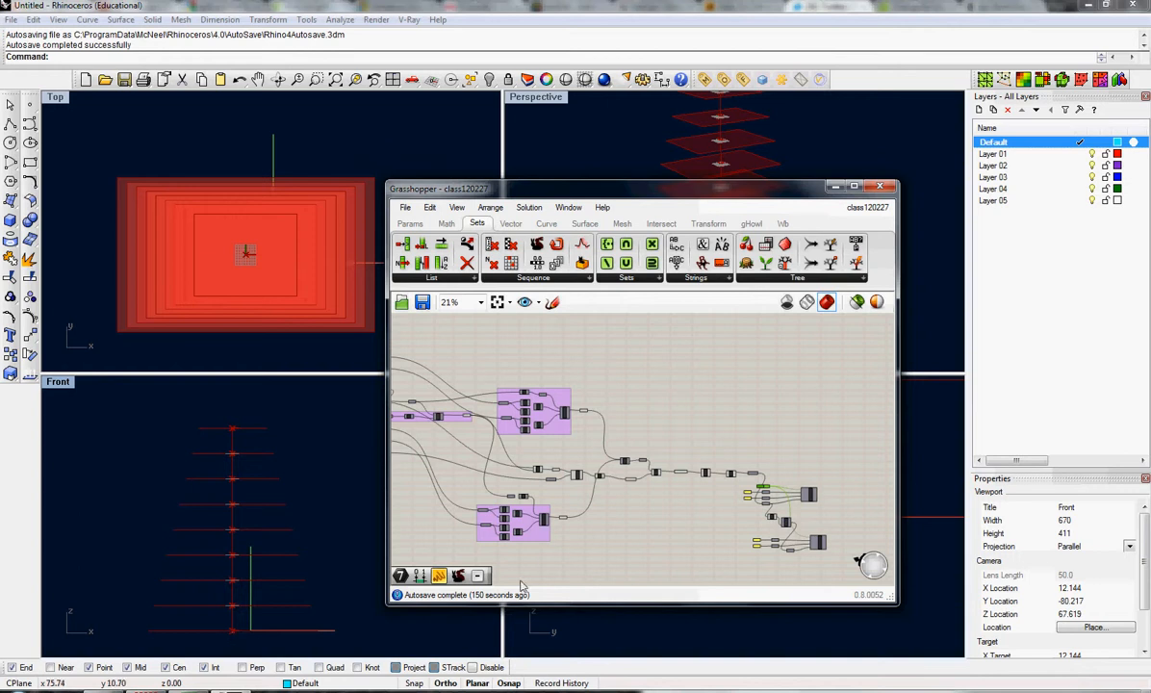
Step: Add a Point parameter, feed it with the Divide component's points output, and place it in the empty area below the FloorPlanes parameter
scroll(679, 530, up, 5)
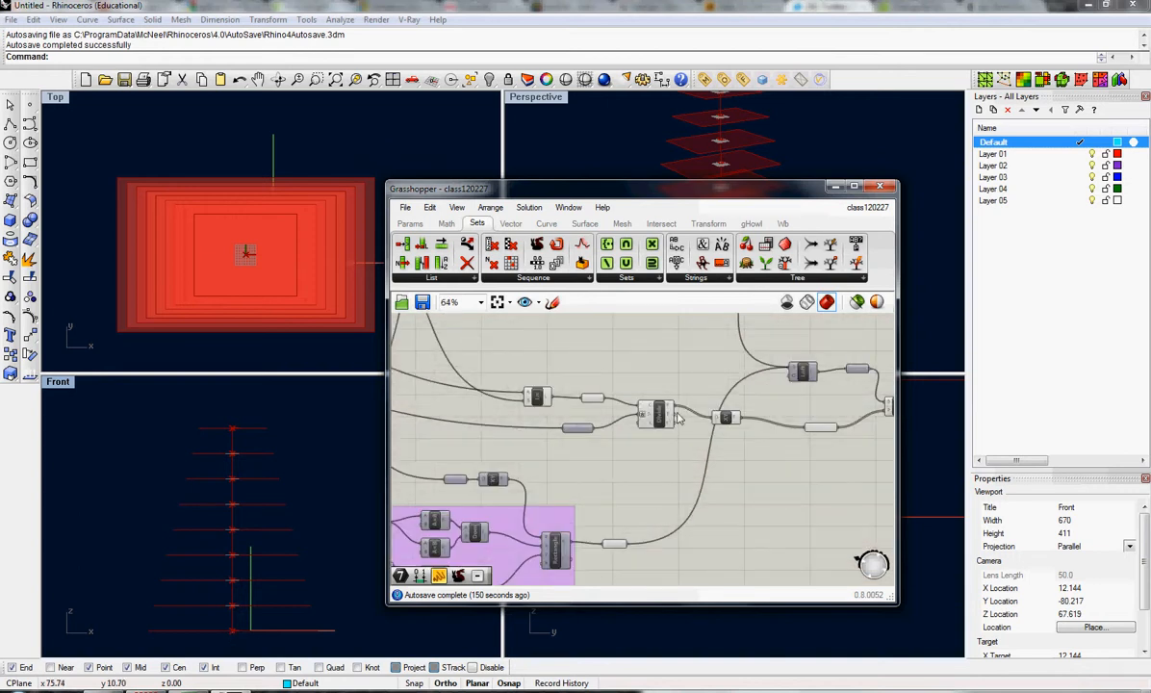
scroll(727, 430, up, 3)
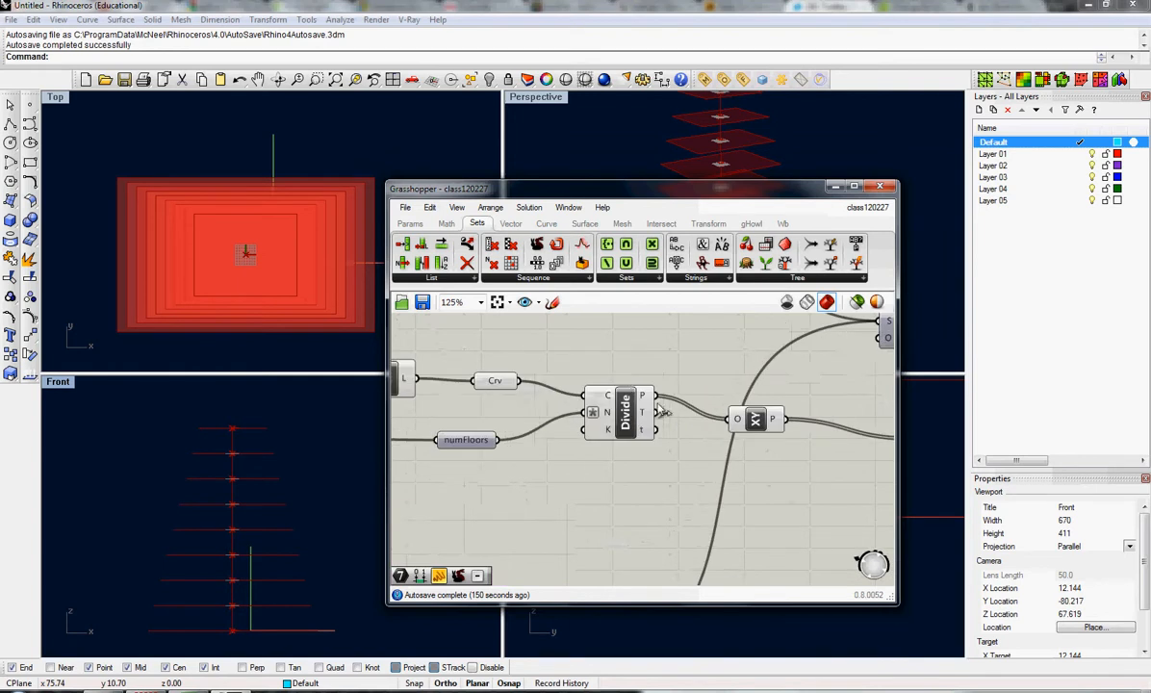
click(412, 223)
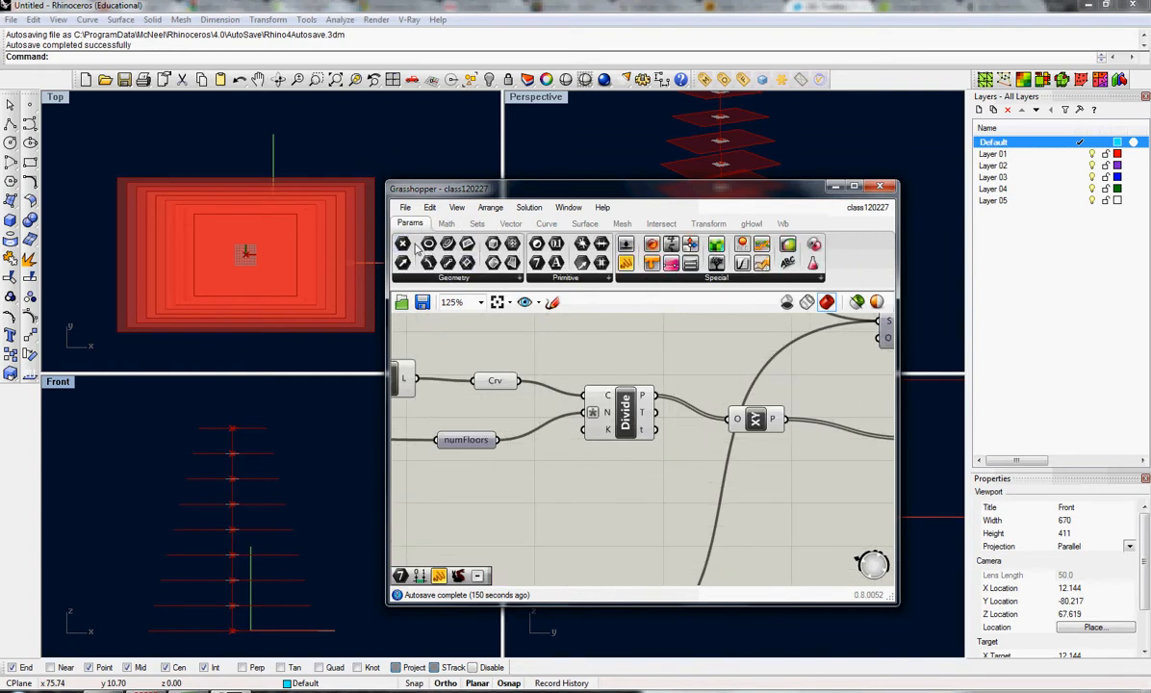
drag(416, 247, 697, 504)
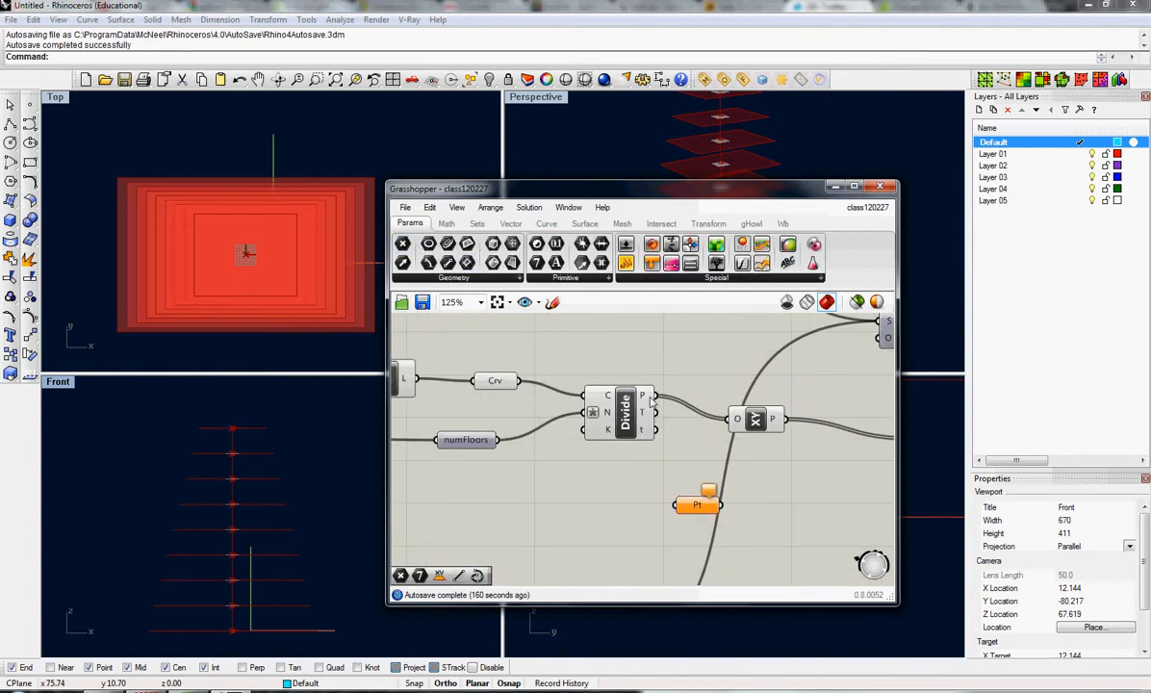
drag(652, 396, 666, 476)
right_drag(699, 537, 600, 438)
drag(570, 389, 691, 501)
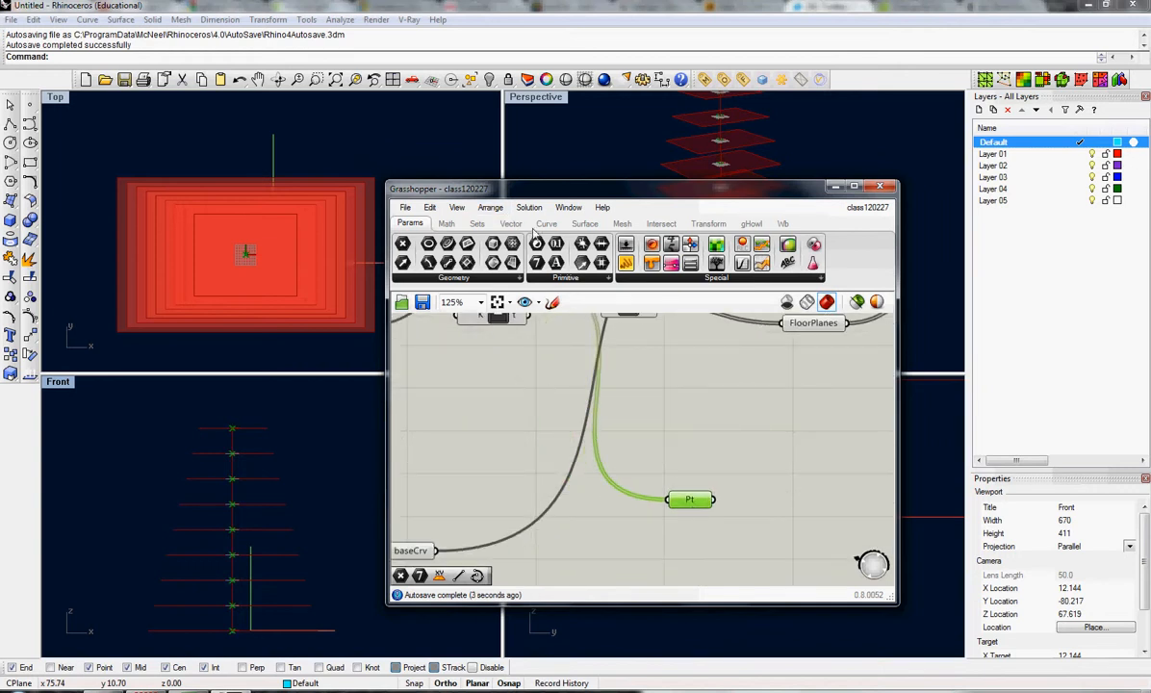
Step: Add a point decompose component (pComp) beside the Point parameter and feed it with the parameter's output
click(509, 223)
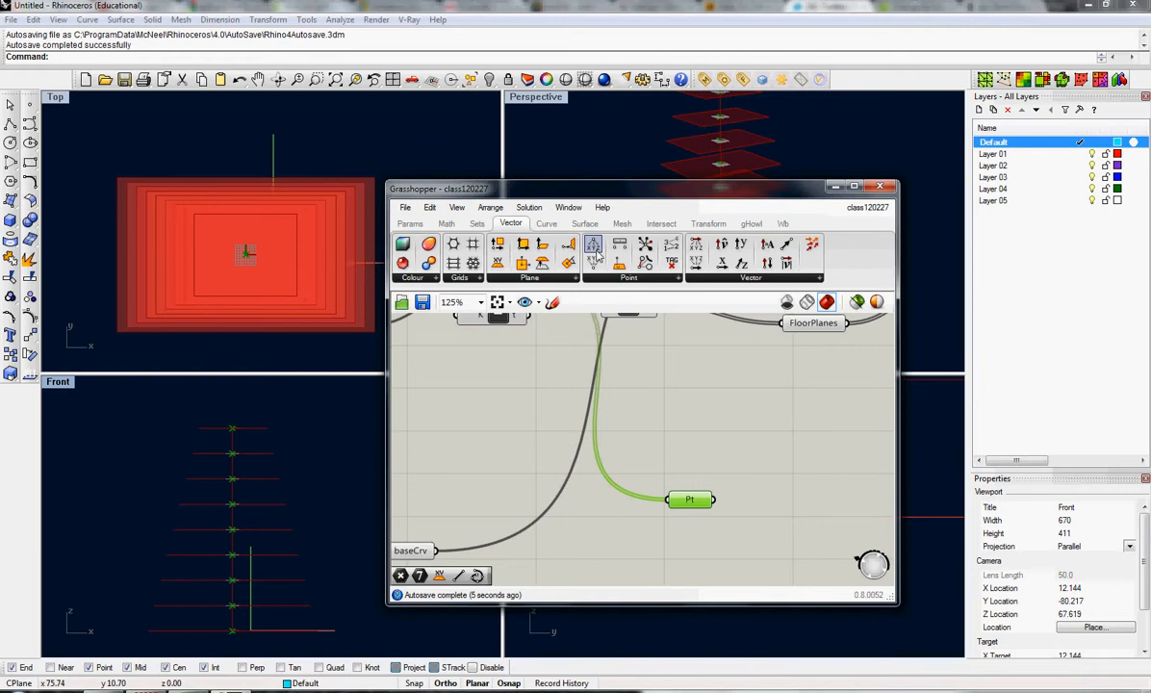
drag(593, 246, 811, 503)
drag(715, 500, 786, 510)
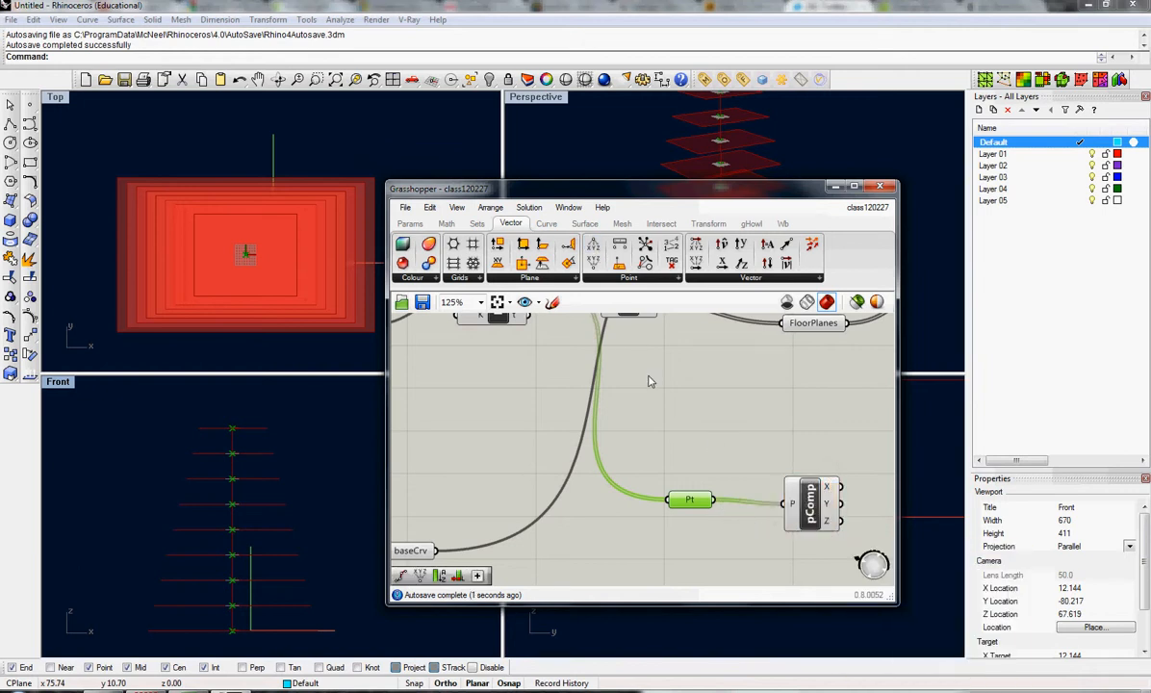
Step: Add a Number parameter beside the pComp component and feed it with the component's Z output
click(410, 223)
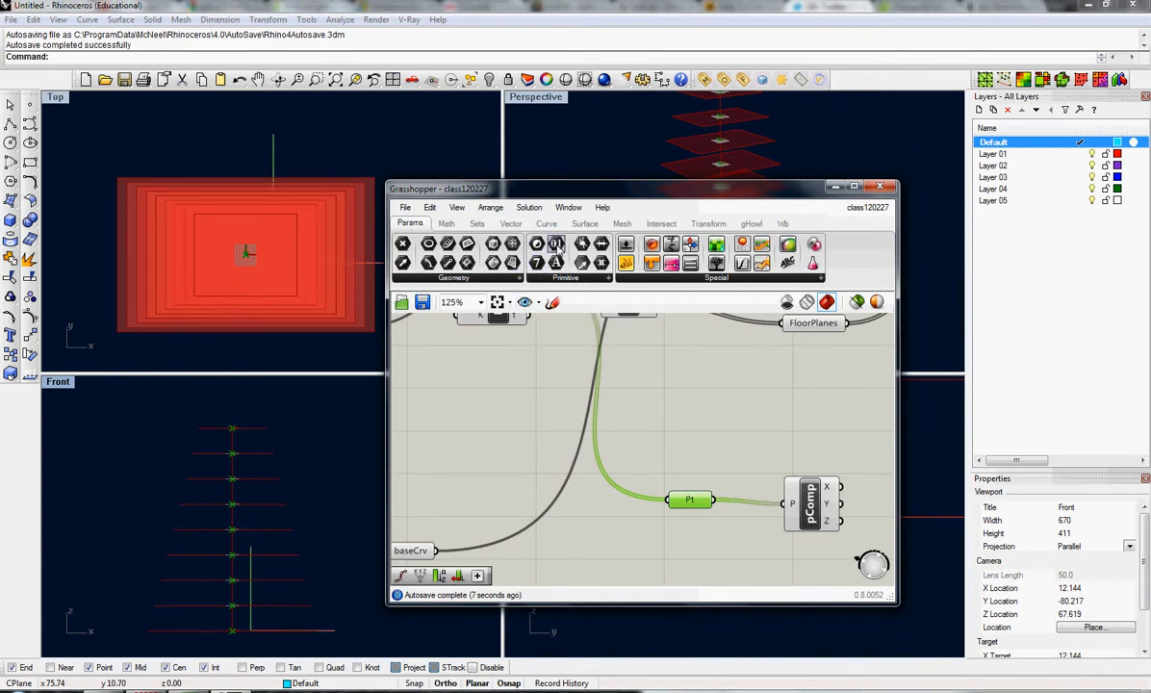
click(558, 249)
scroll(498, 300, down, 4)
scroll(677, 372, up, 4)
click(669, 388)
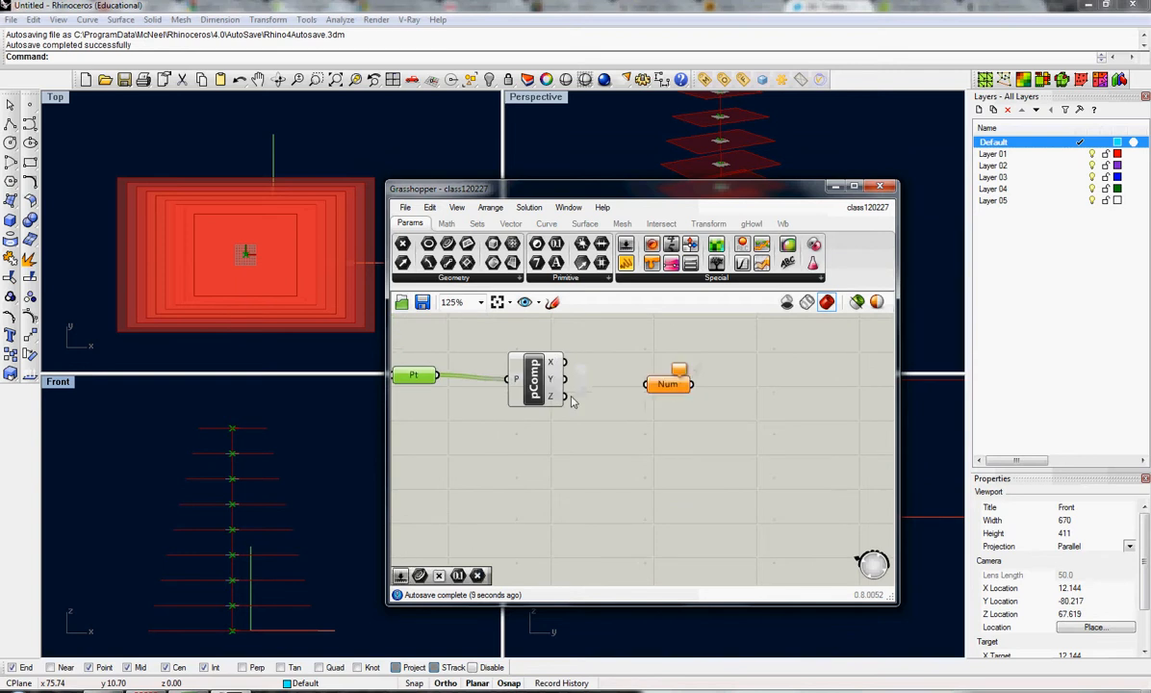
drag(565, 396, 643, 385)
Step: Rename the Number parameter as FloorElevation
right_click(673, 388)
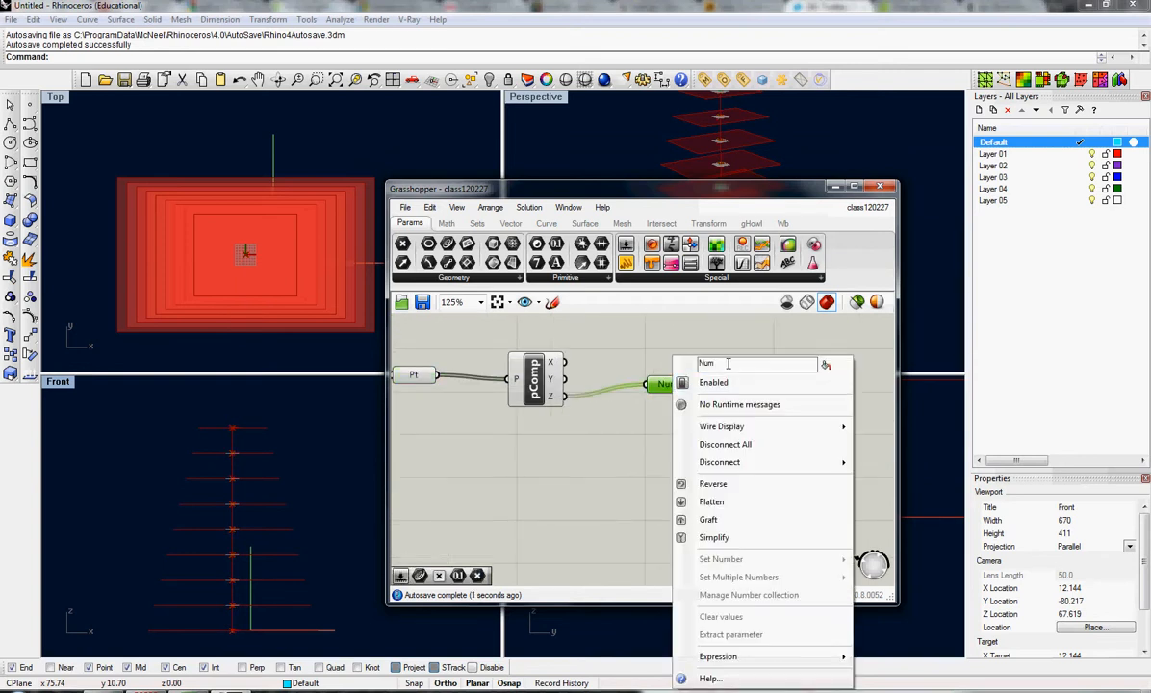
text(FloorE)
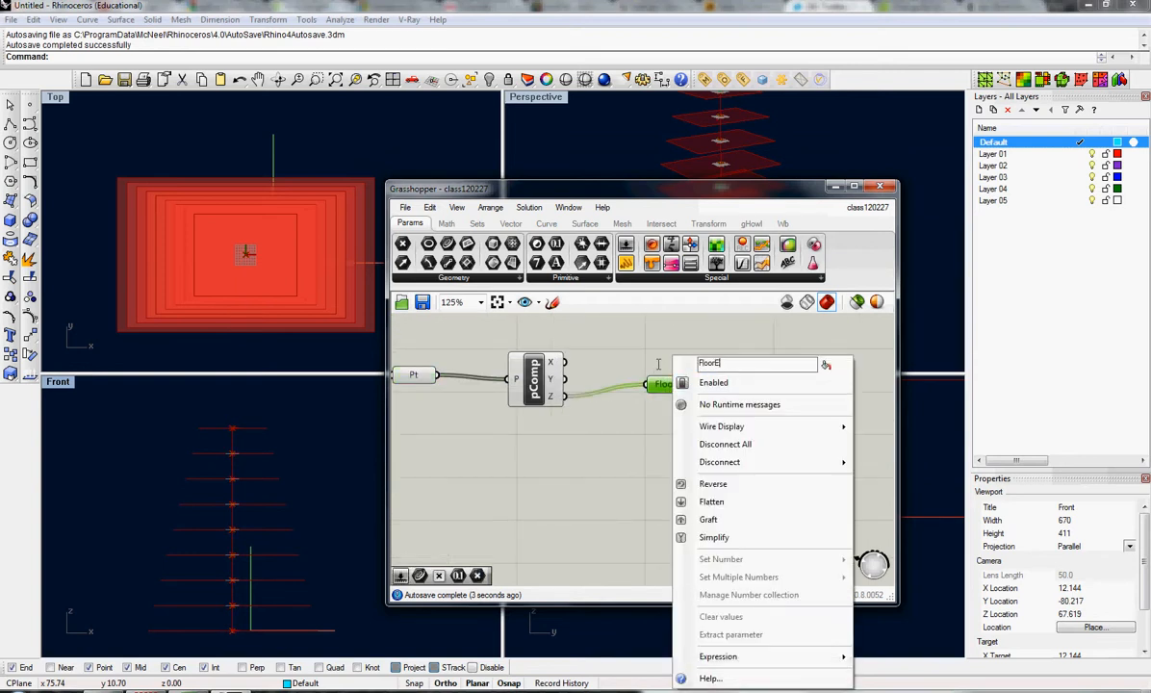
text(levation)
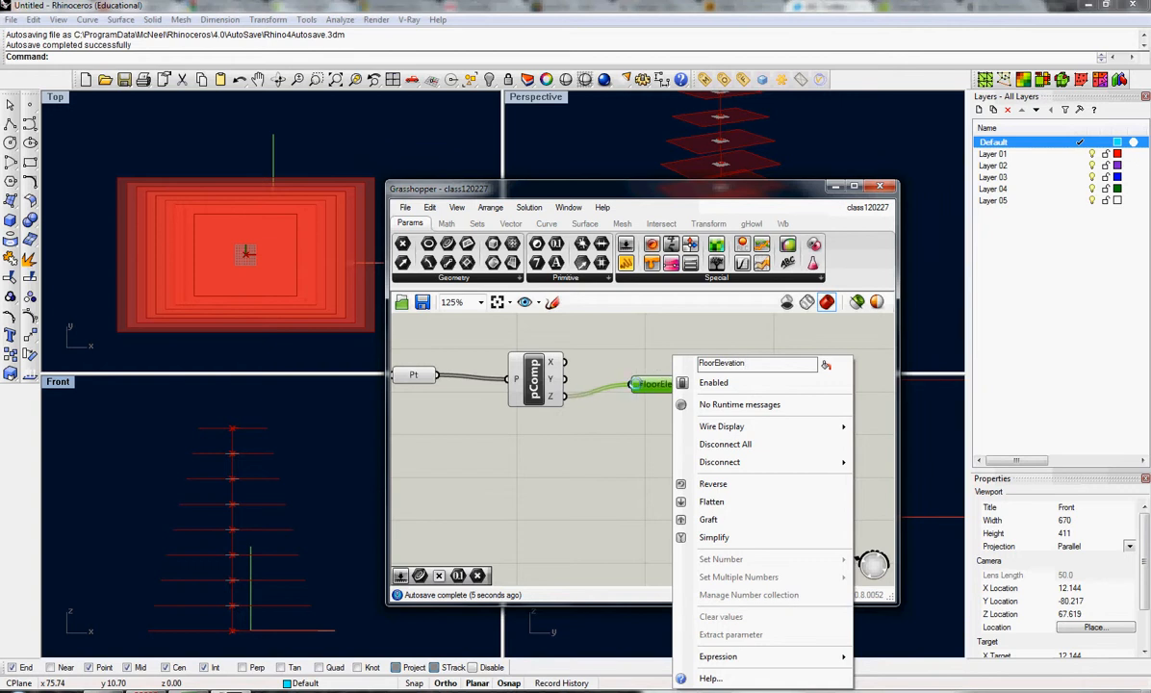
key(Return)
Step: Duplicate the FloorElevation parameter, feed the copy from the original, and place it below the lower Excel write component's inputs
scroll(629, 442, down, 5)
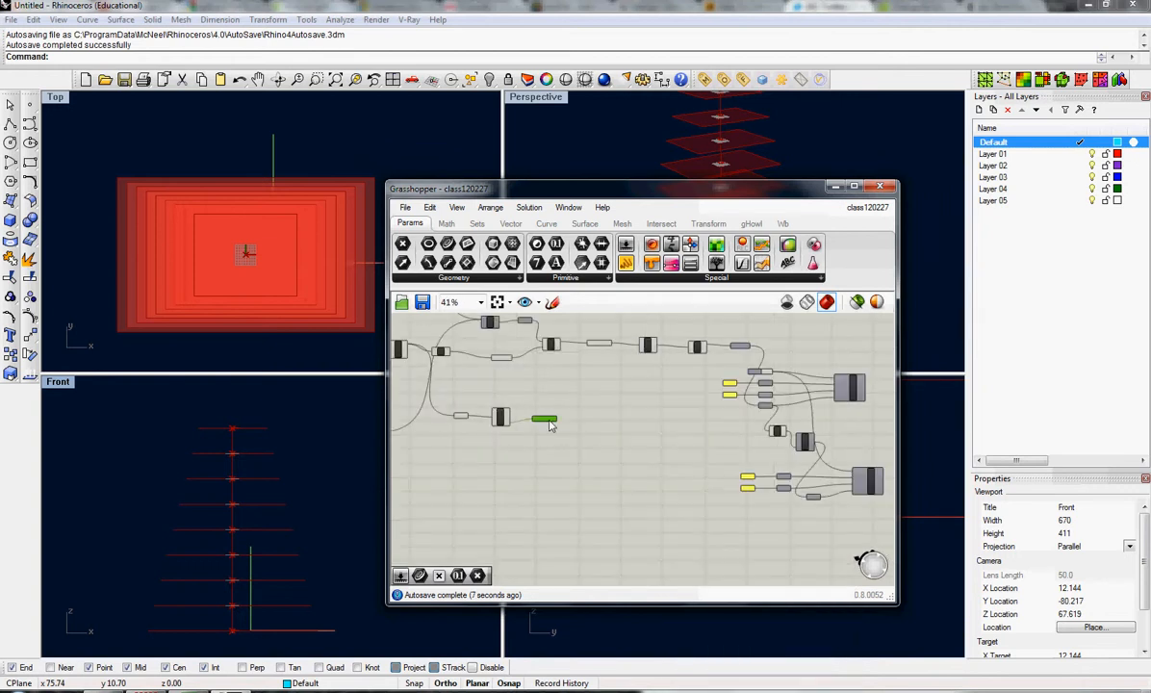
alt+drag(550, 424, 589, 461)
scroll(558, 430, up, 6)
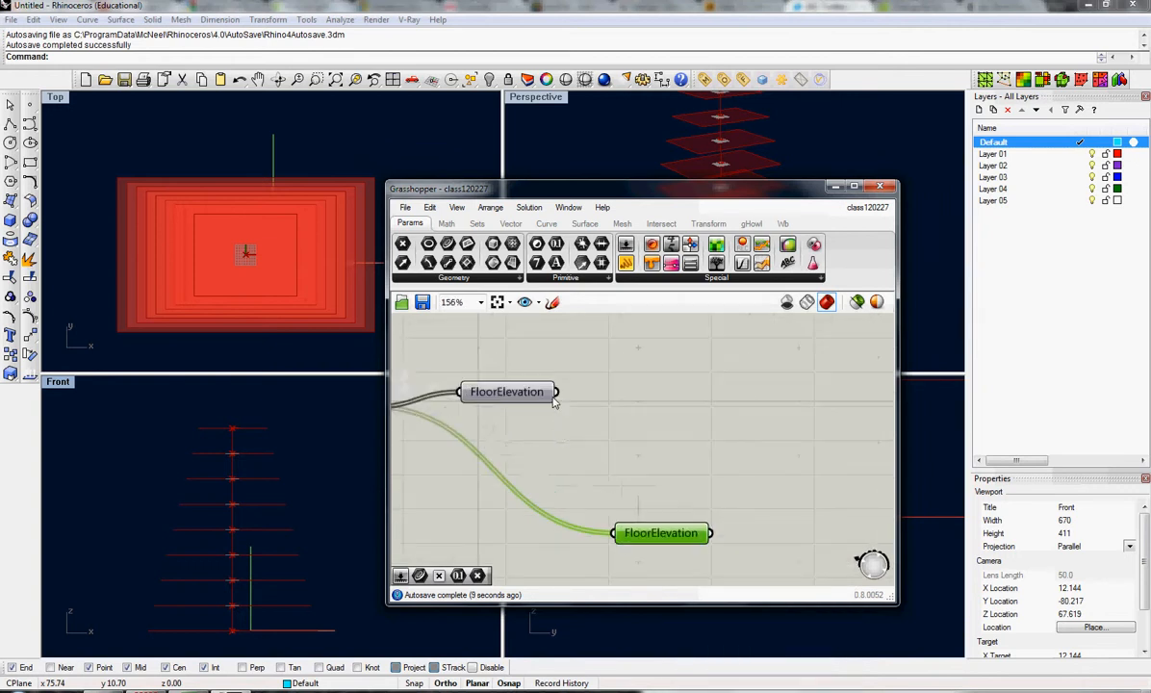
scroll(539, 414, down, 6)
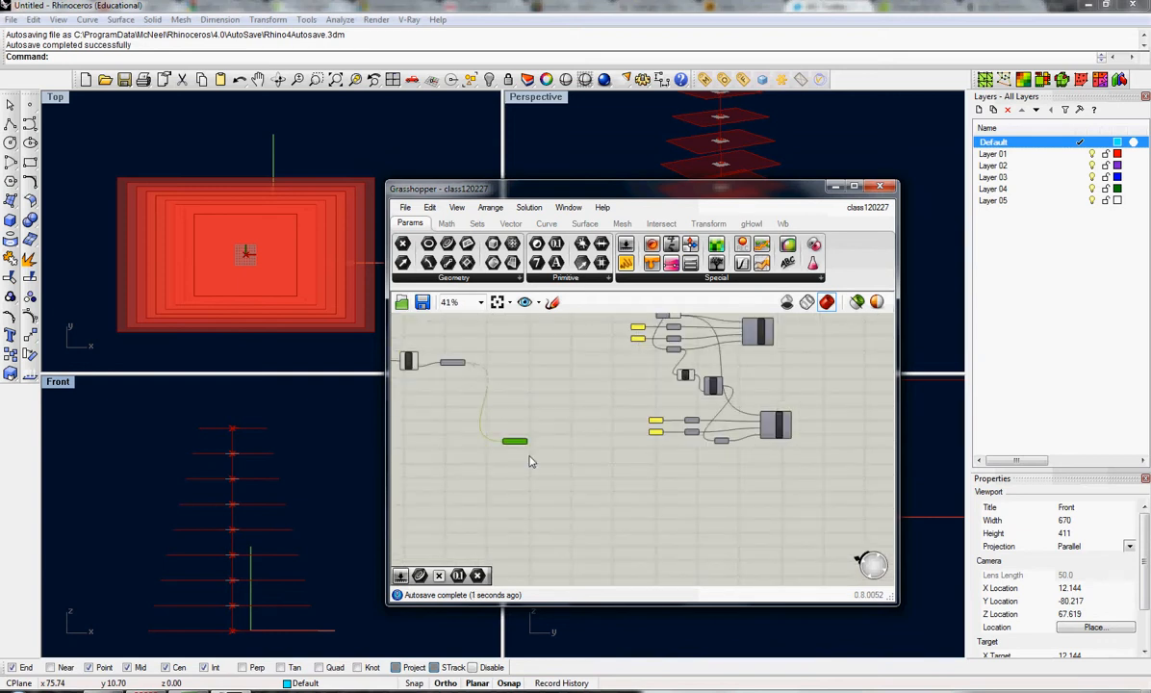
drag(516, 441, 670, 495)
scroll(712, 448, up, 4)
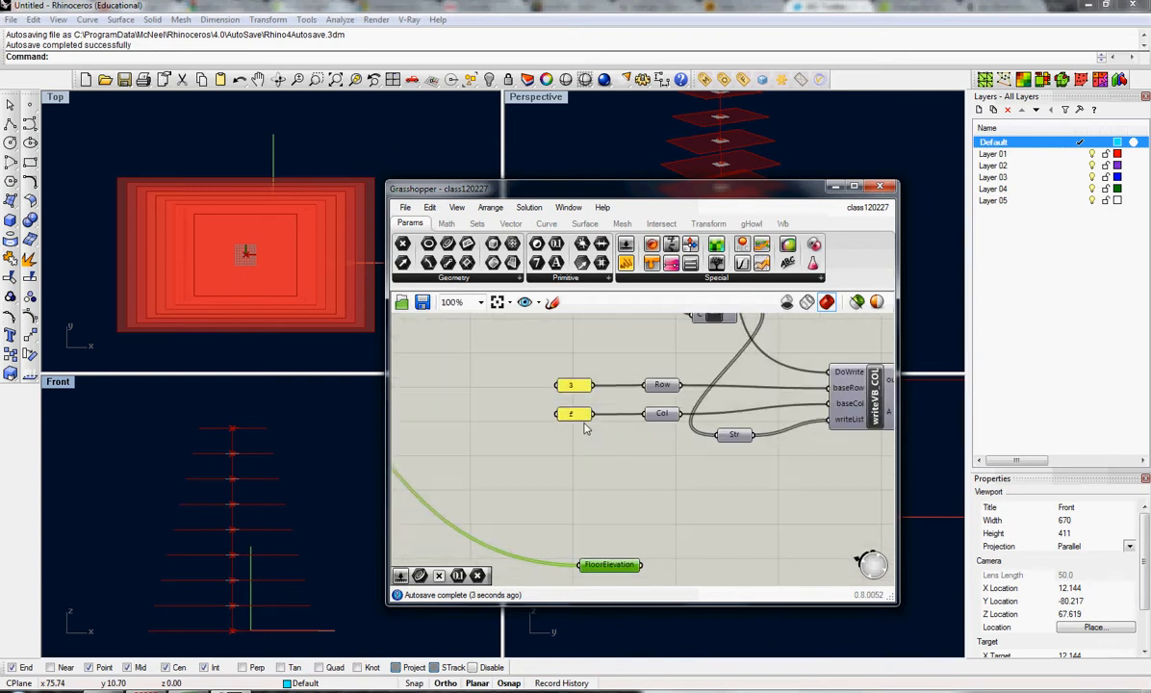
Step: Duplicate the lower writeVB_COL component with its Row, Col and Str inputs and value panels, placing the copy beneath the FloorElevation parameter
right_drag(784, 470, 699, 459)
scroll(699, 458, down, 1)
drag(796, 467, 581, 412)
right_drag(637, 448, 607, 390)
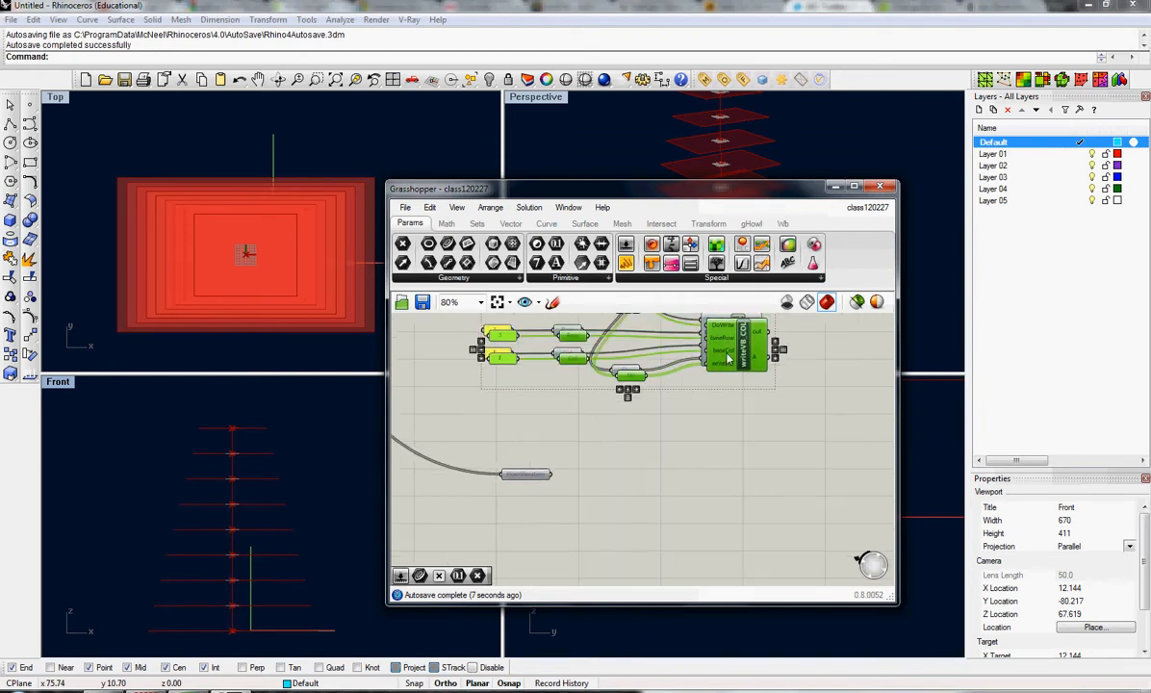
drag(729, 358, 770, 537)
click(755, 440)
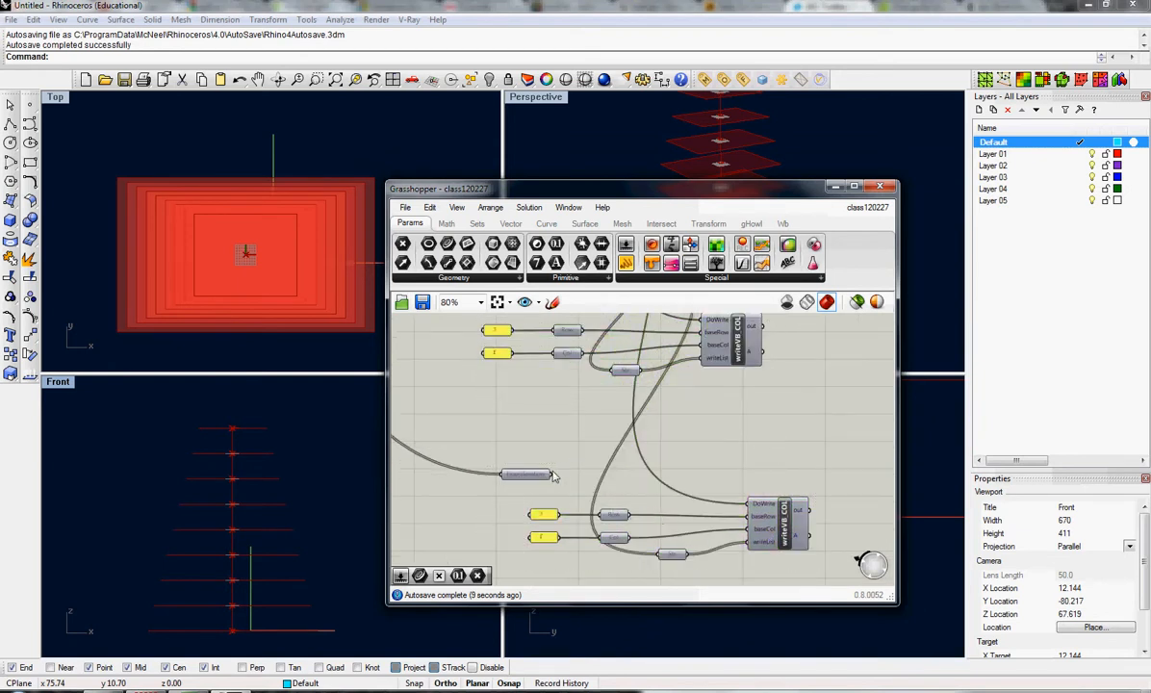
Step: Feed the copied Str parameter from FloorElevation in place of its existing source, and set the copied column panel to g
drag(554, 475, 668, 567)
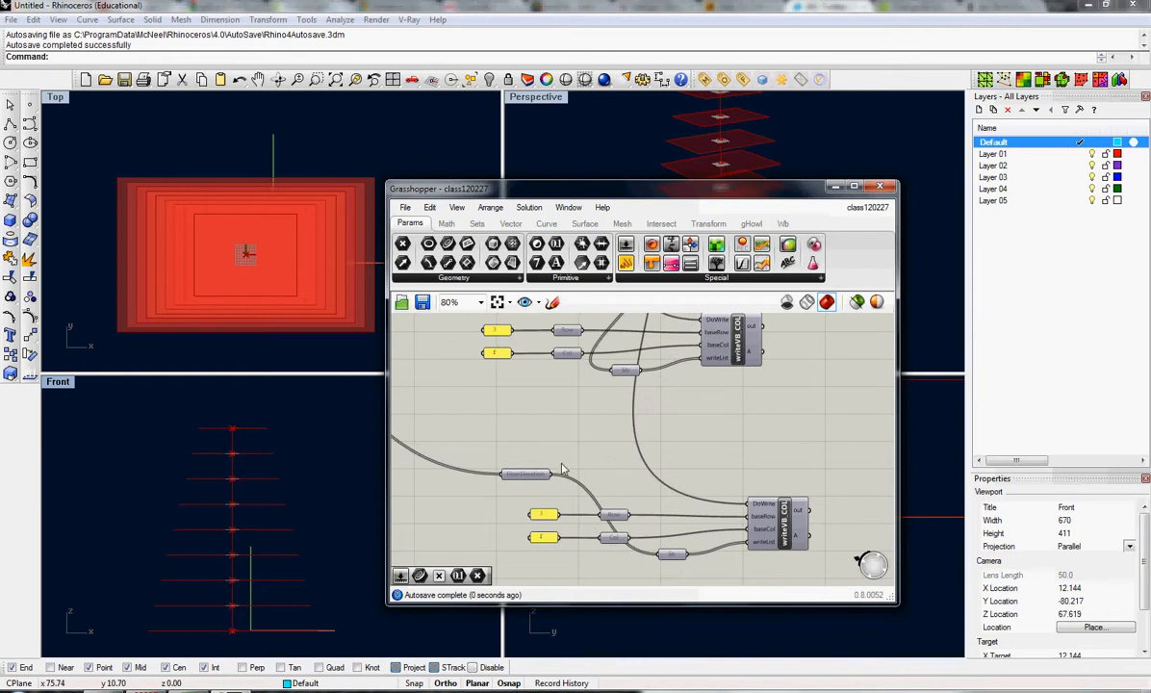
double_click(540, 538)
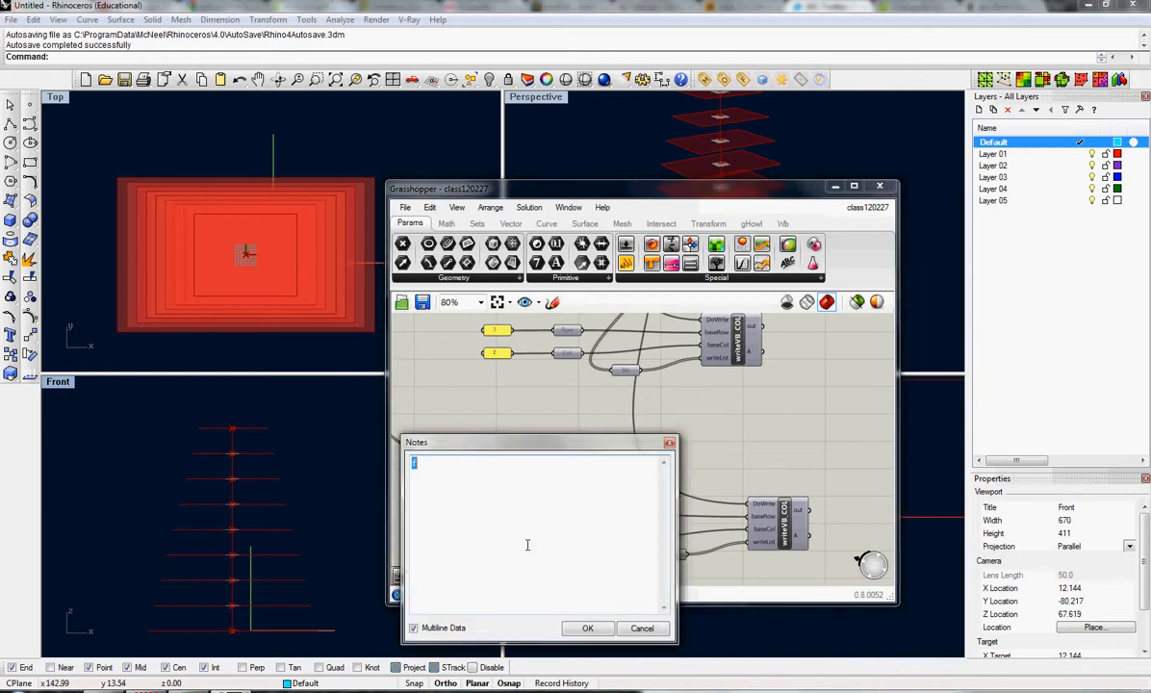
click(587, 627)
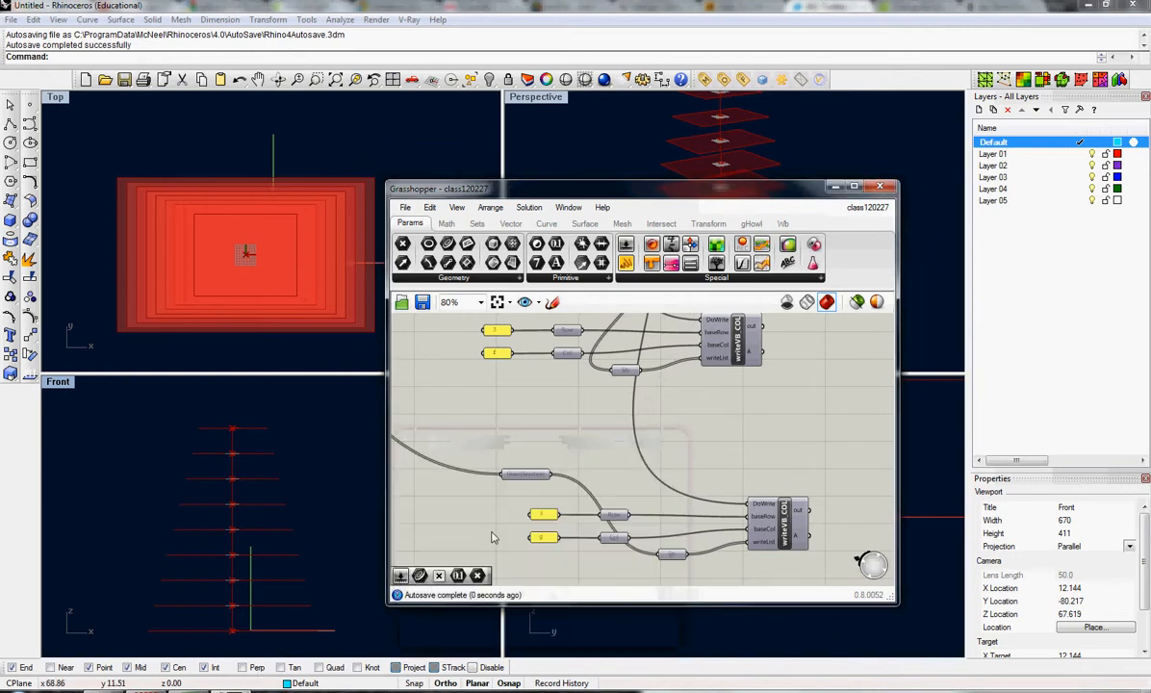
right_drag(511, 471, 571, 457)
Step: Switch to the Excel workbook and enter the header Elevation in cell H2 of the Tower1 sheet
click(231, 690)
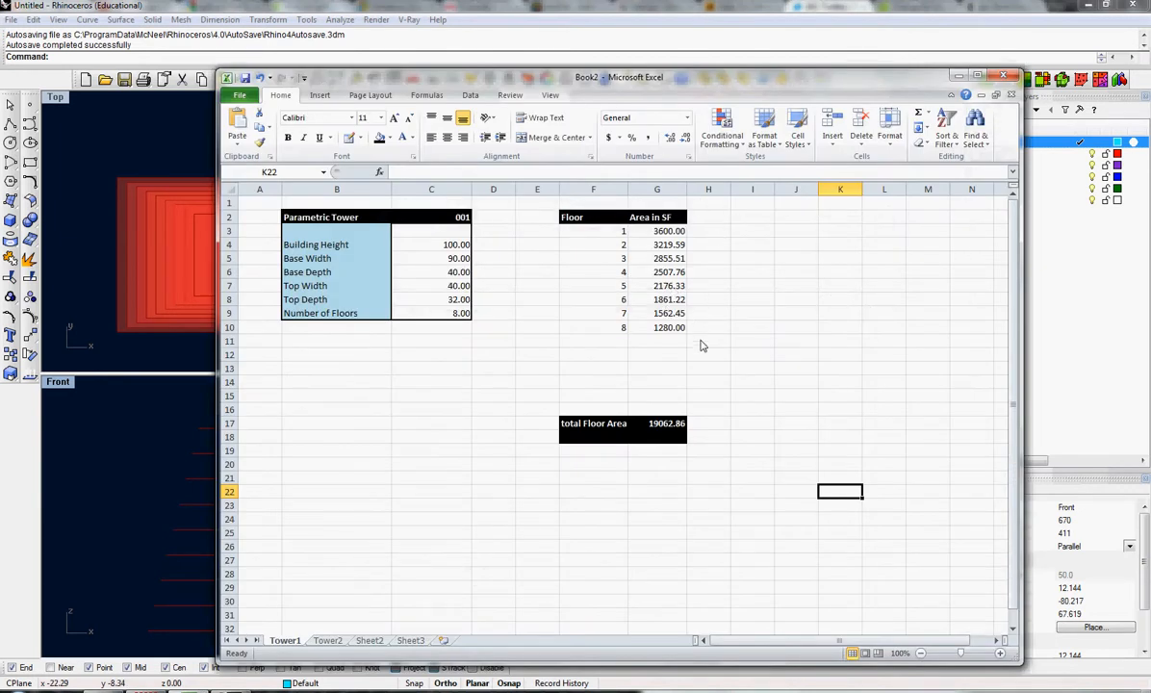
click(720, 221)
text(Elevation)
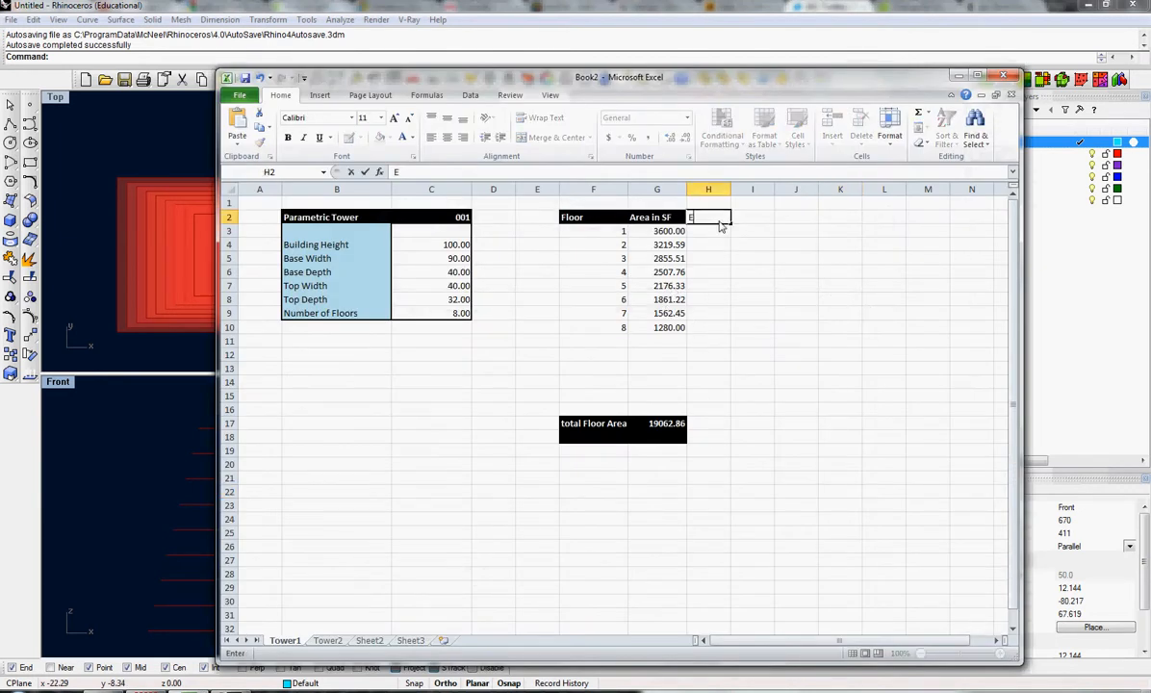
click(803, 275)
Step: Return to Grasshopper and set the column panel of the copied write component to h
click(154, 691)
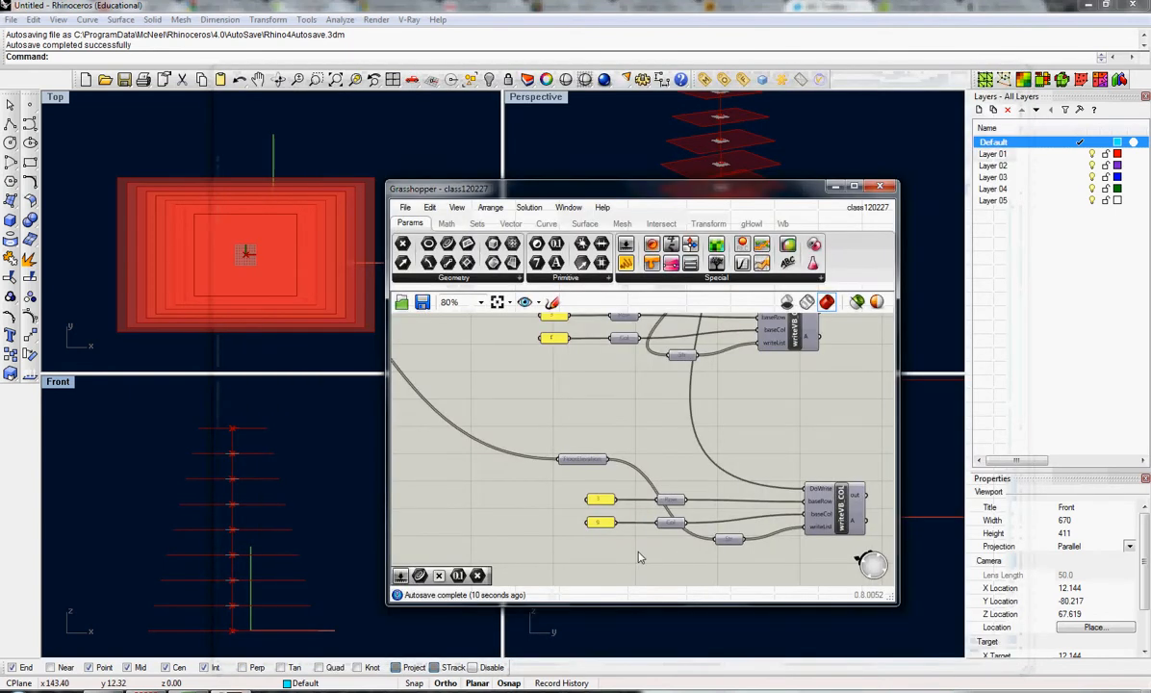
double_click(601, 523)
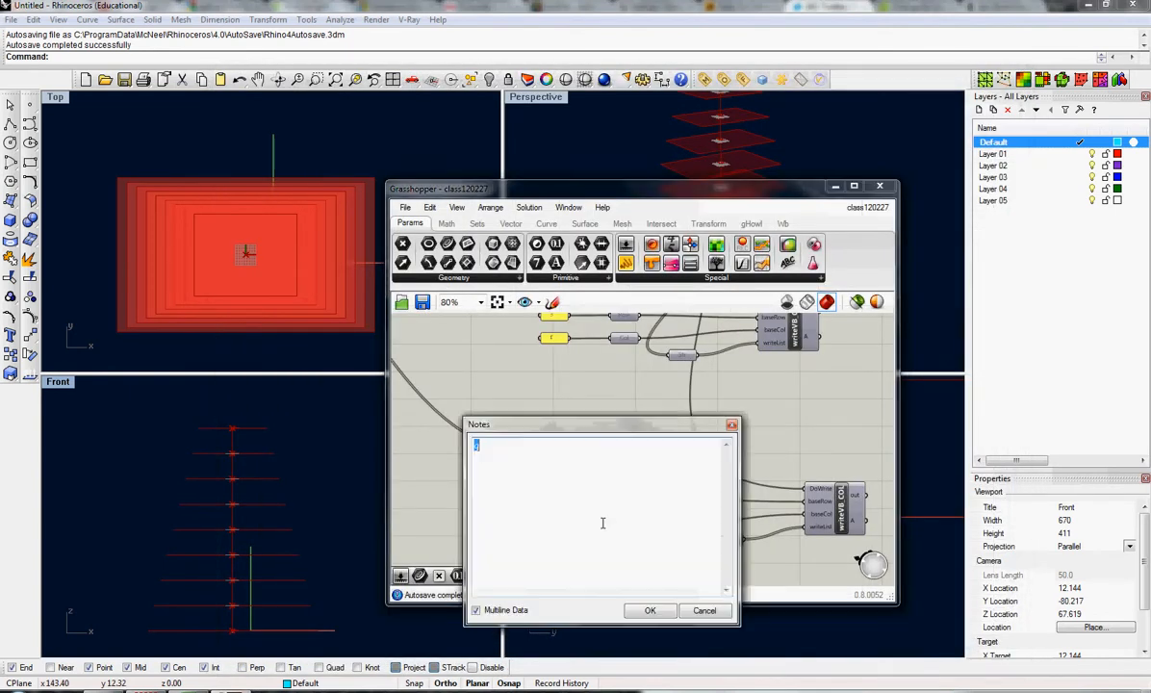
click(651, 618)
Step: Trigger the Boolean toggle so the write components send the floor data to the Tower1 sheet, and switch to Excel
scroll(573, 475, down, 4)
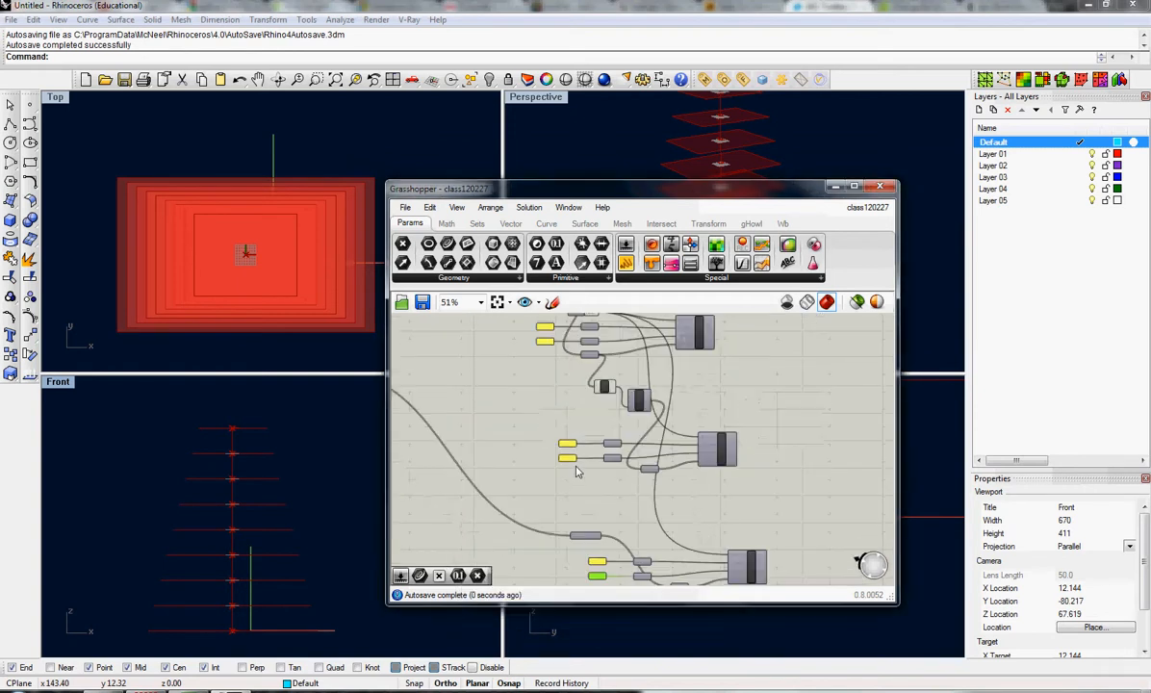
scroll(573, 475, up, 5)
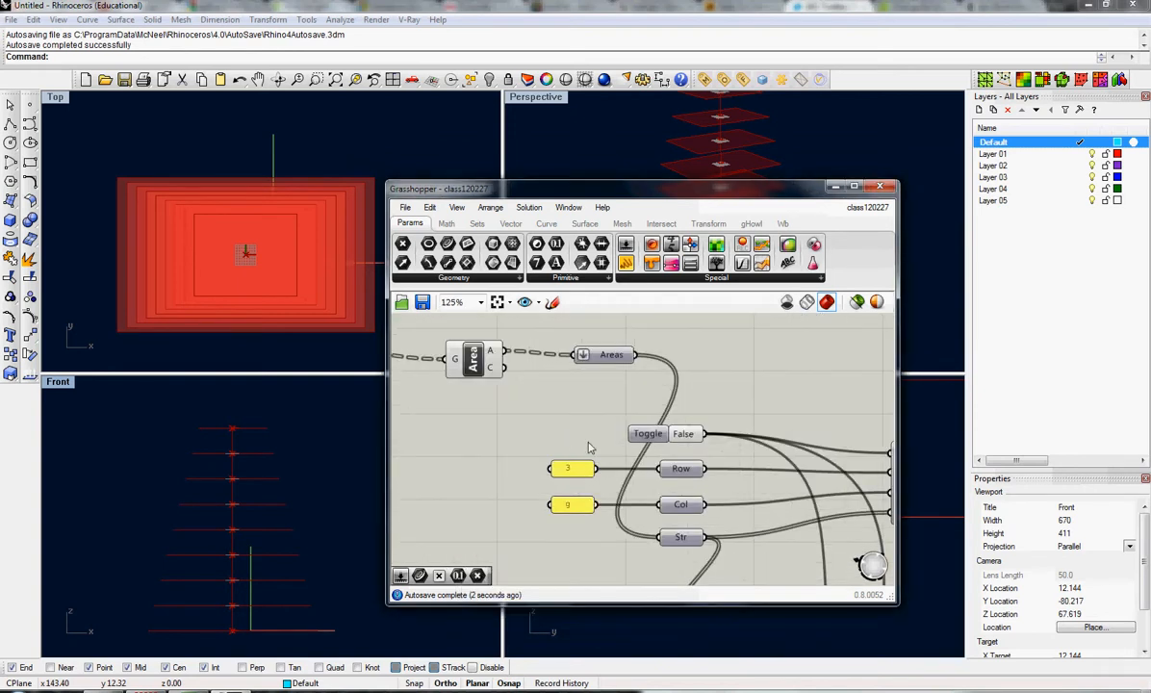
click(654, 438)
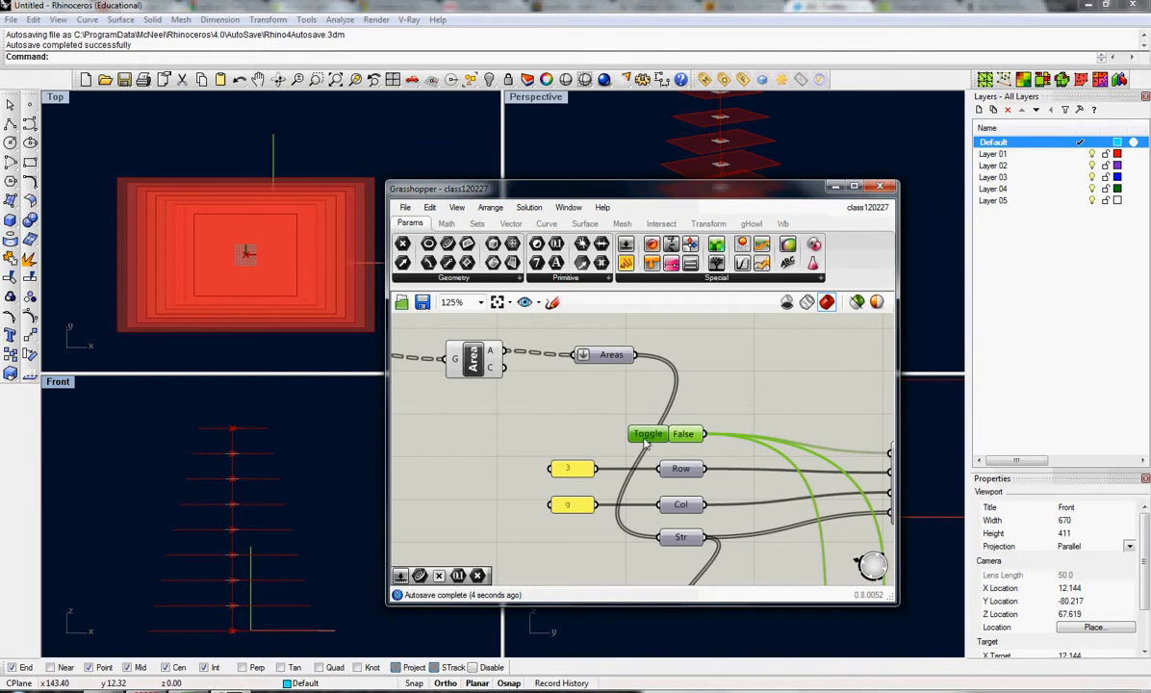
right_drag(692, 478, 652, 389)
scroll(658, 430, down, 4)
right_drag(684, 555, 662, 429)
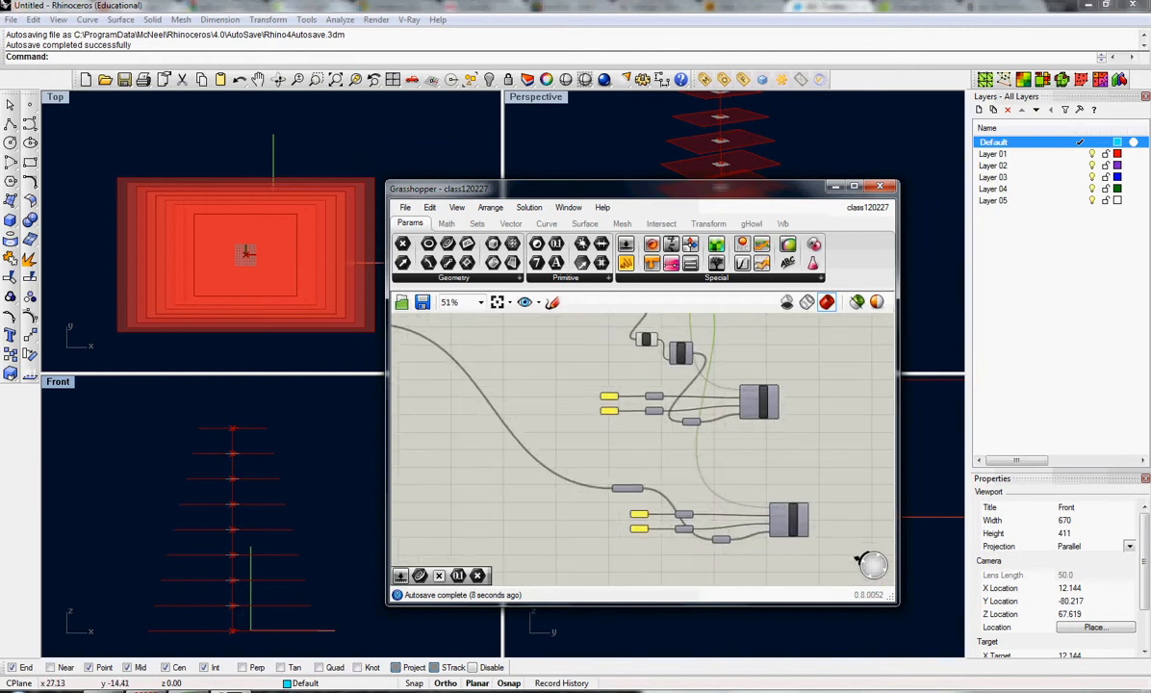
key(alt+Tab)
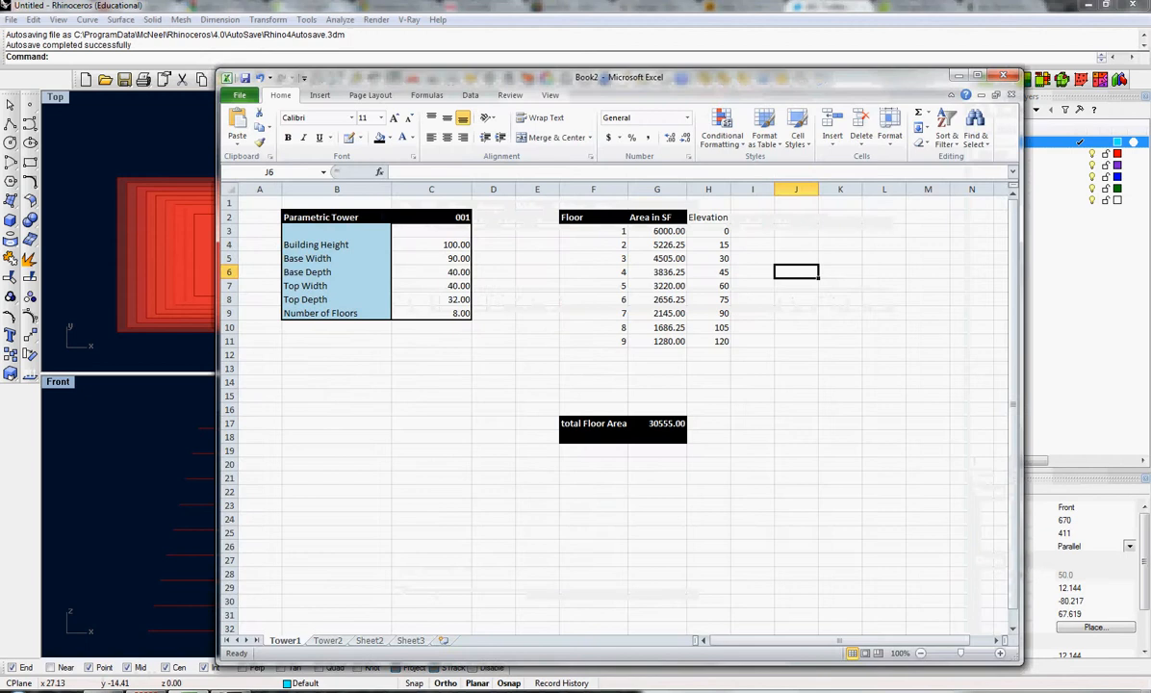
click(766, 405)
Step: Widen column H and change the header in H2 to "Elevation in Feet"
click(717, 218)
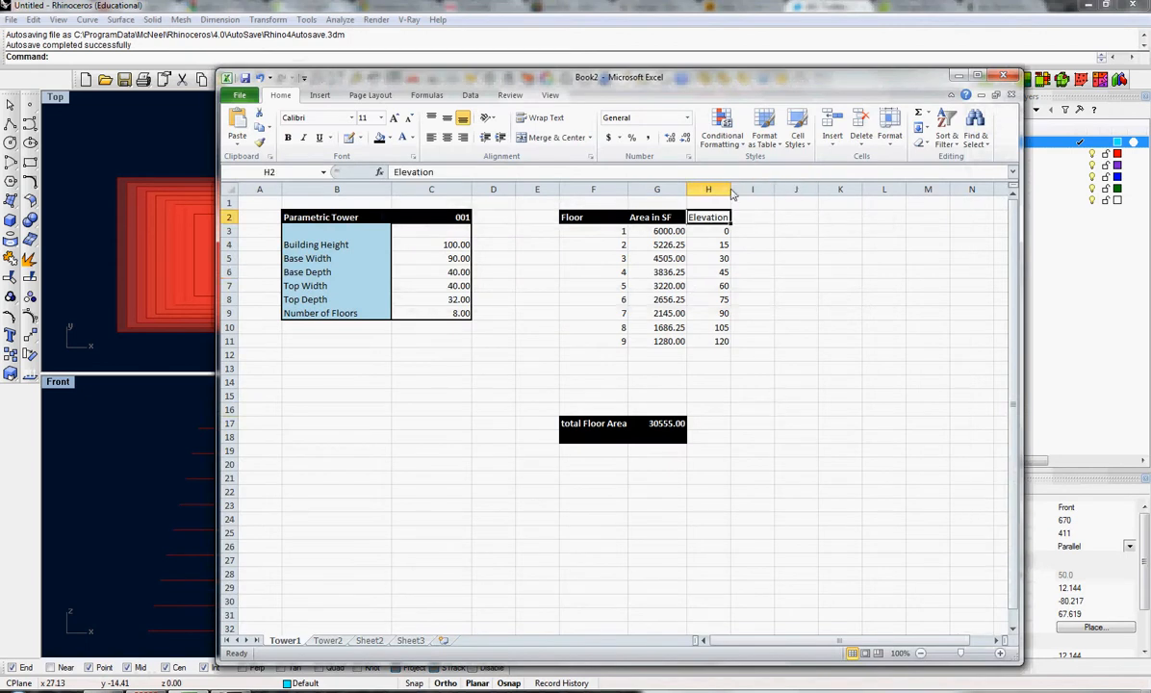
drag(732, 190, 785, 190)
click(455, 175)
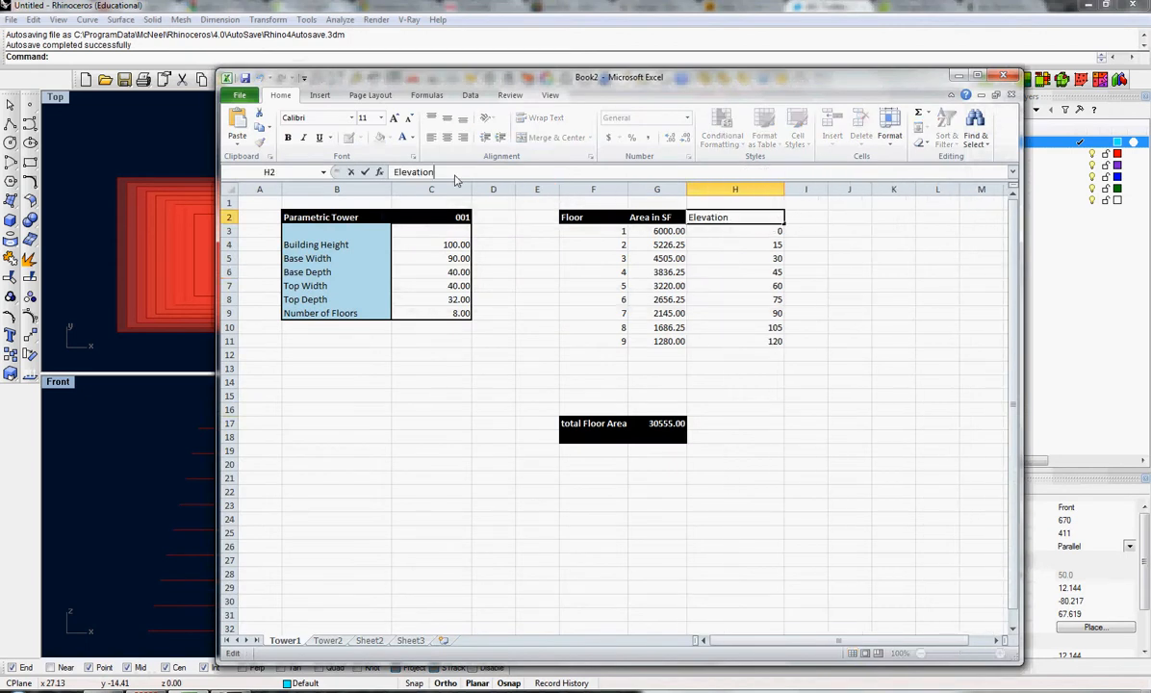
text(in Feet)
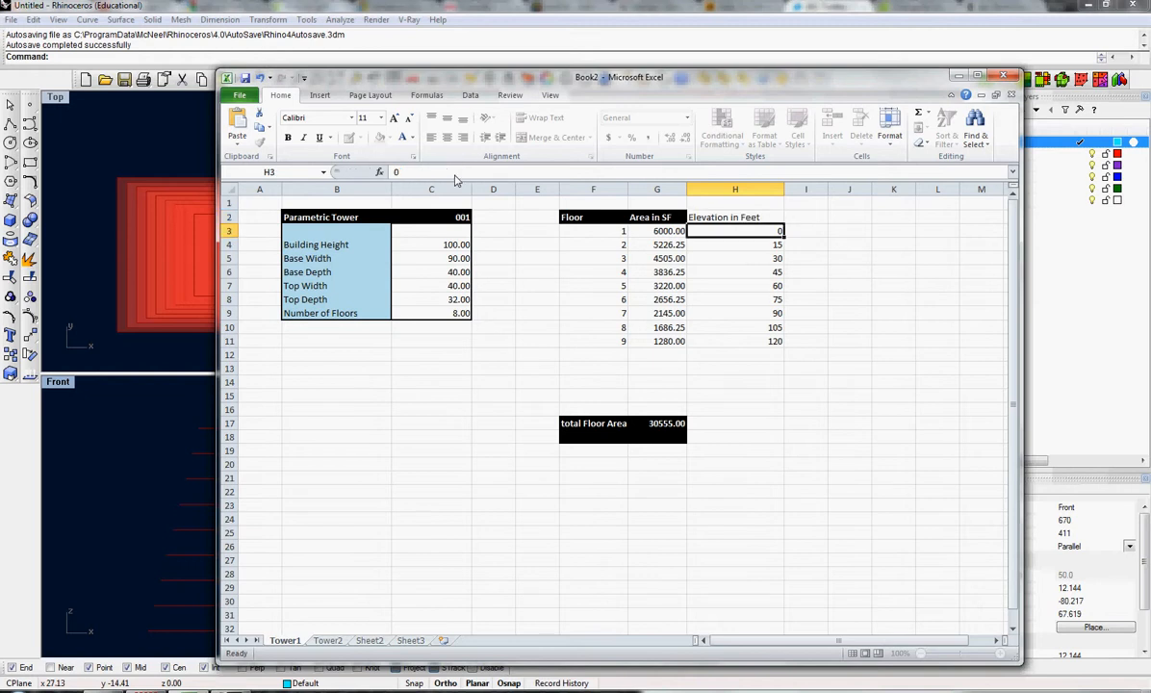
key(Return)
Step: Format the Elevation in Feet header with black fill and white text to match the neighbouring headers
click(849, 383)
click(716, 221)
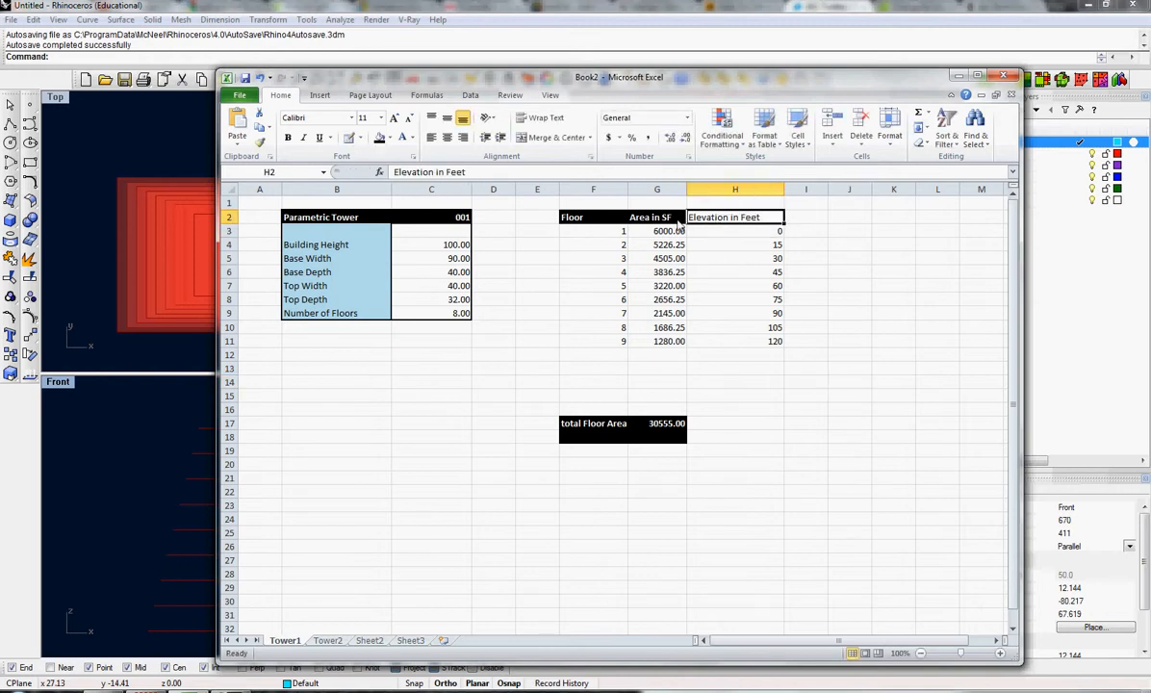
click(380, 137)
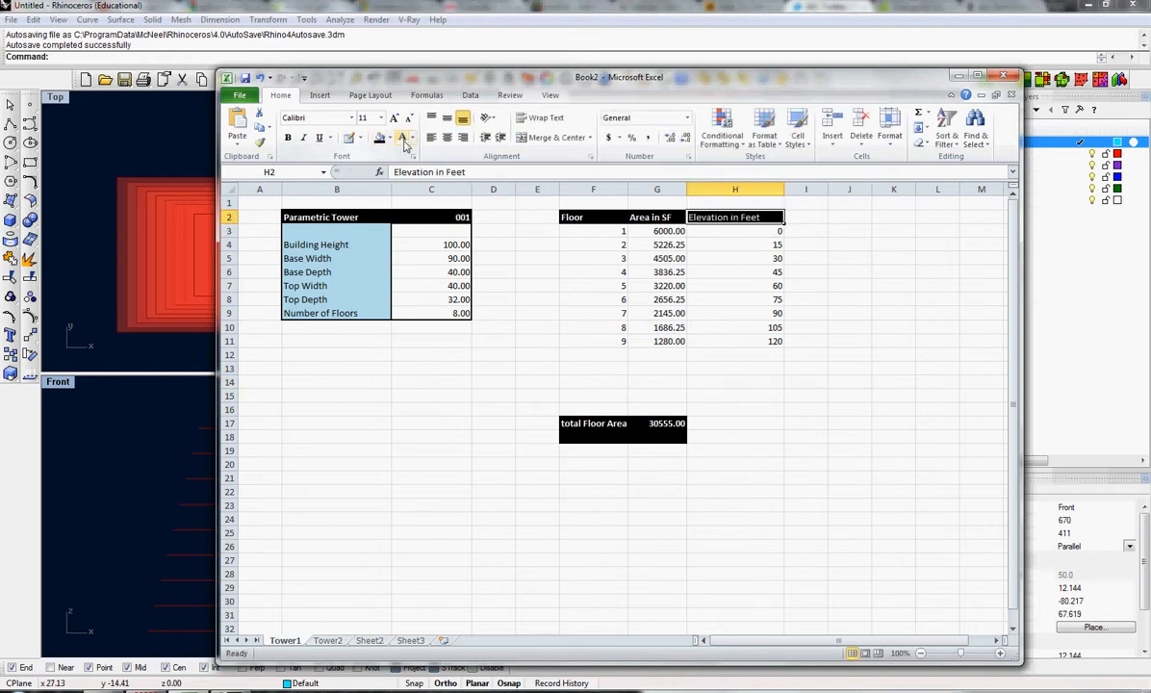
click(883, 341)
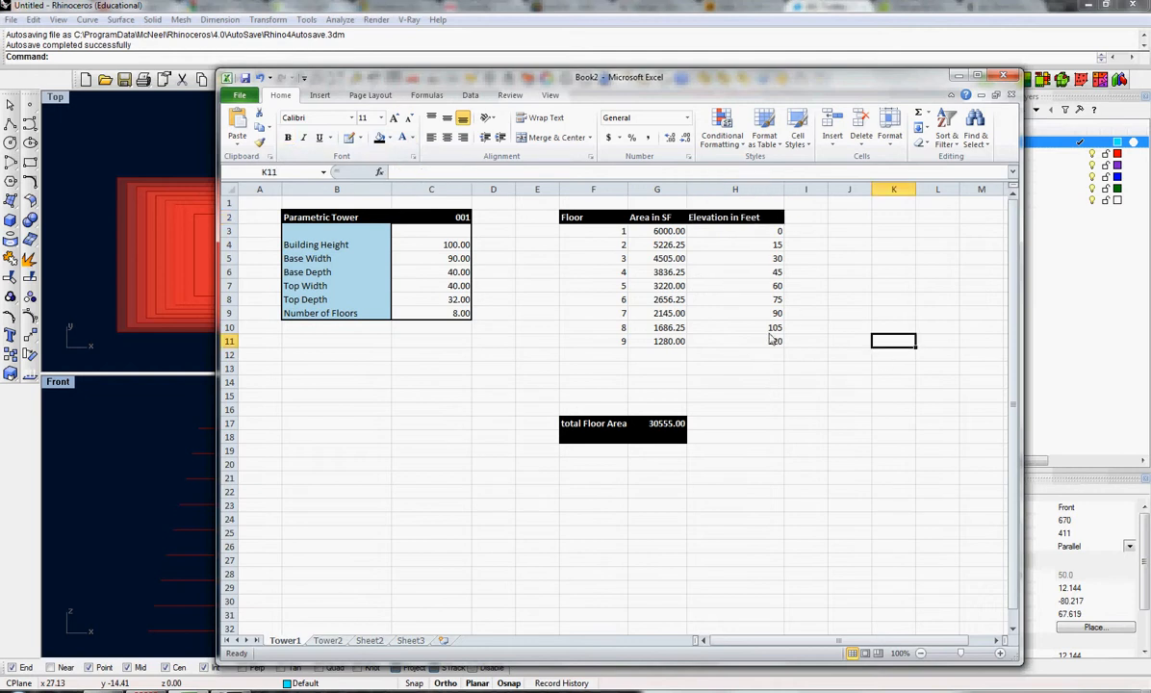
Step: Display the Tower2 sheet, recompute the Grasshopper definition from it, and return to the Excel workbook
click(327, 640)
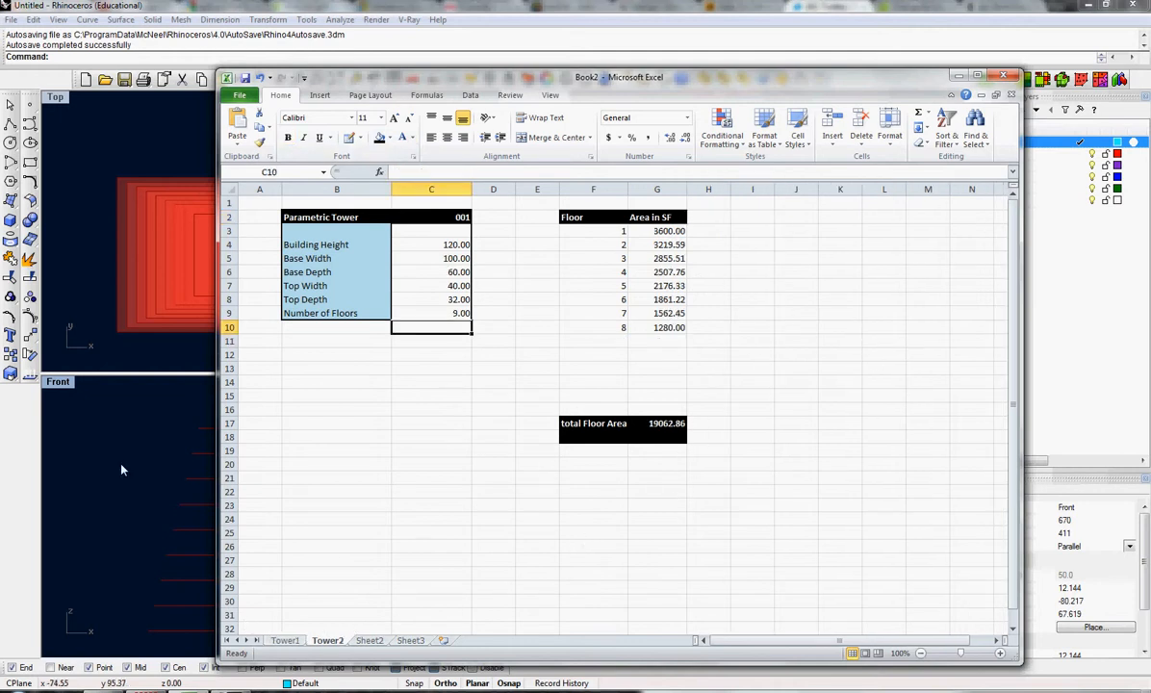
click(109, 430)
middle_click(520, 496)
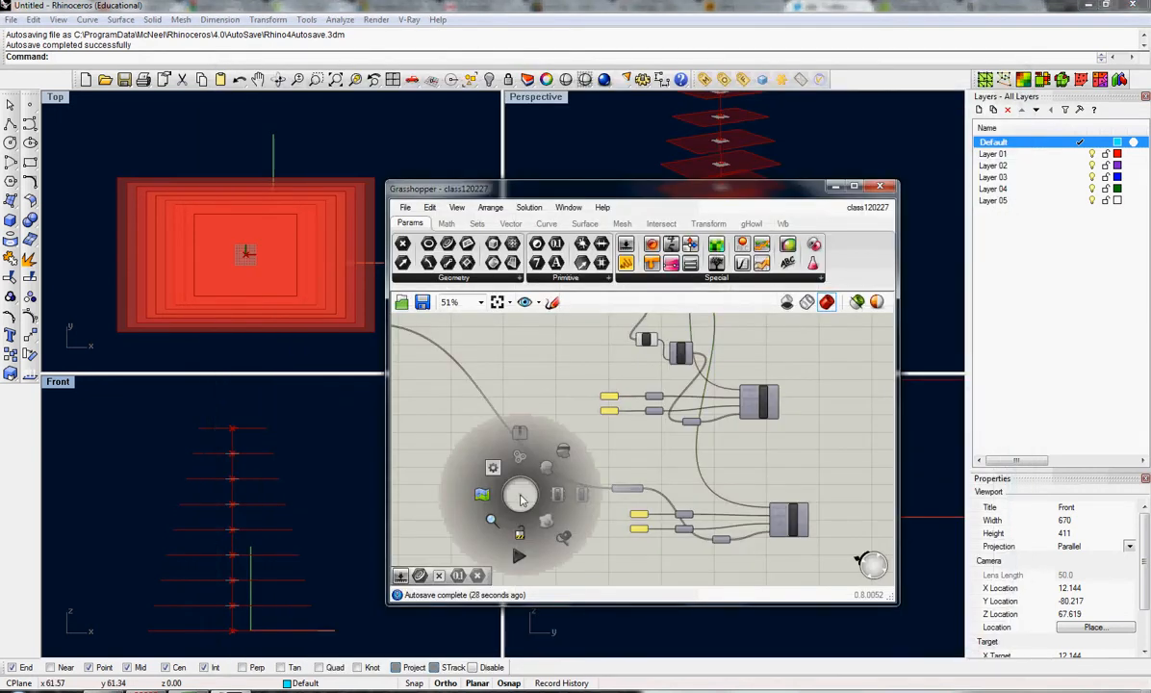
click(519, 557)
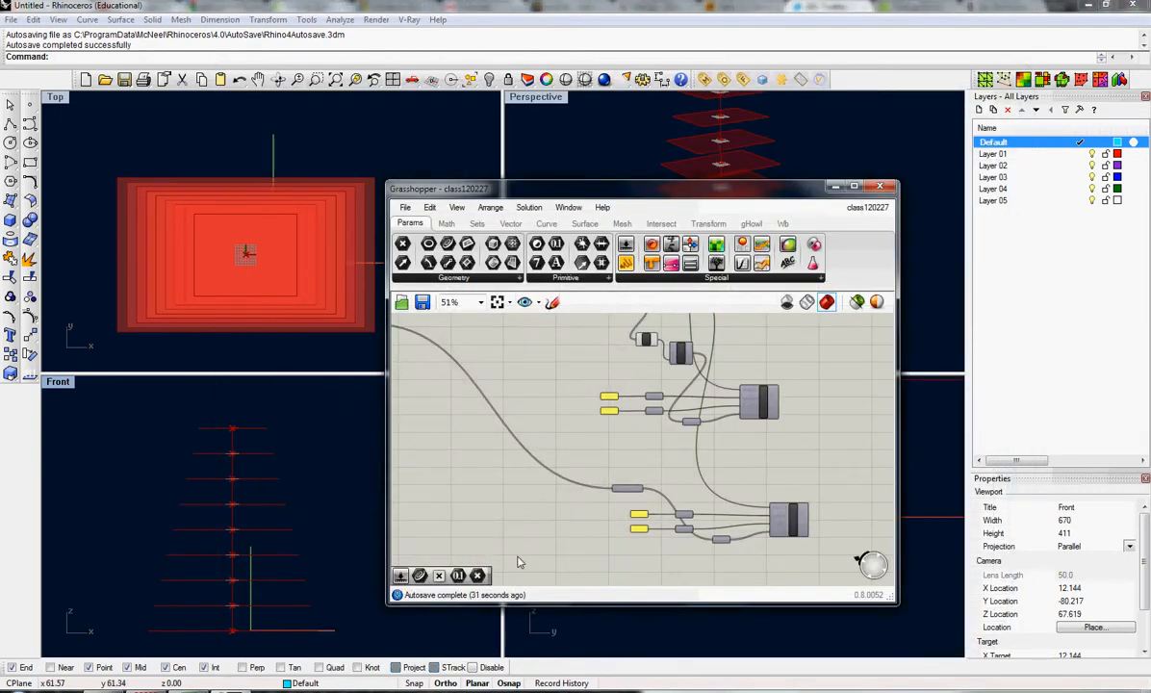
key(alt+Tab)
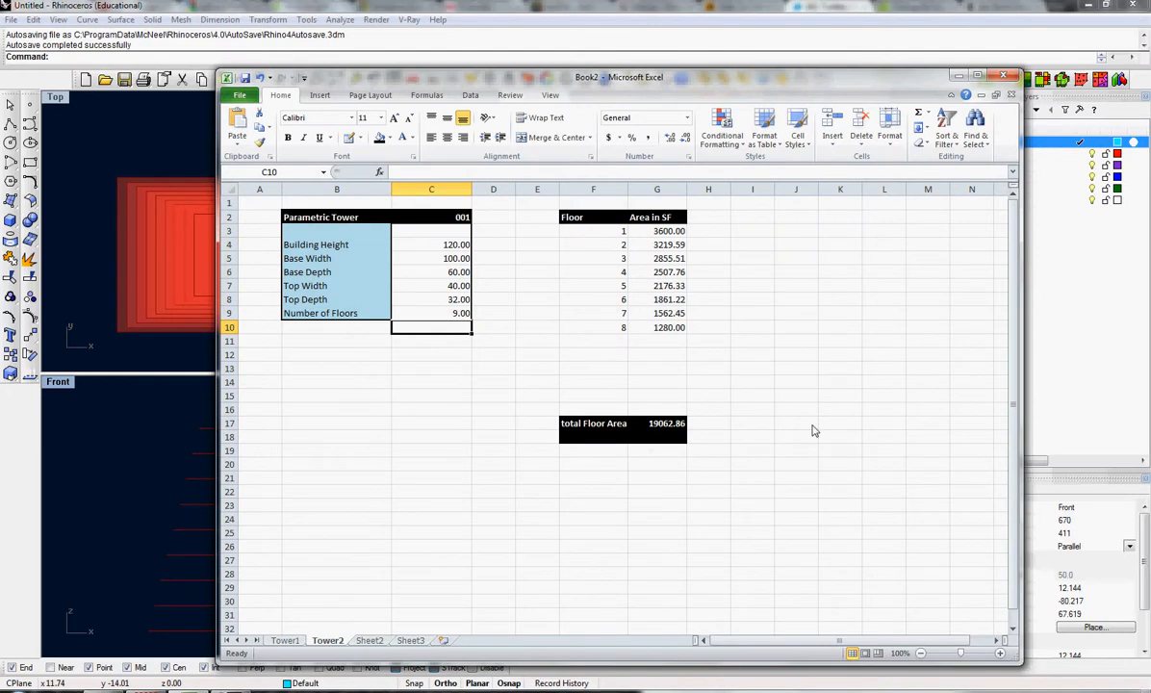
Step: Switch to Grasshopper, trigger the Boolean toggle so the write components send the floor data to the Tower2 sheet, and return to Excel
key(alt+Tab)
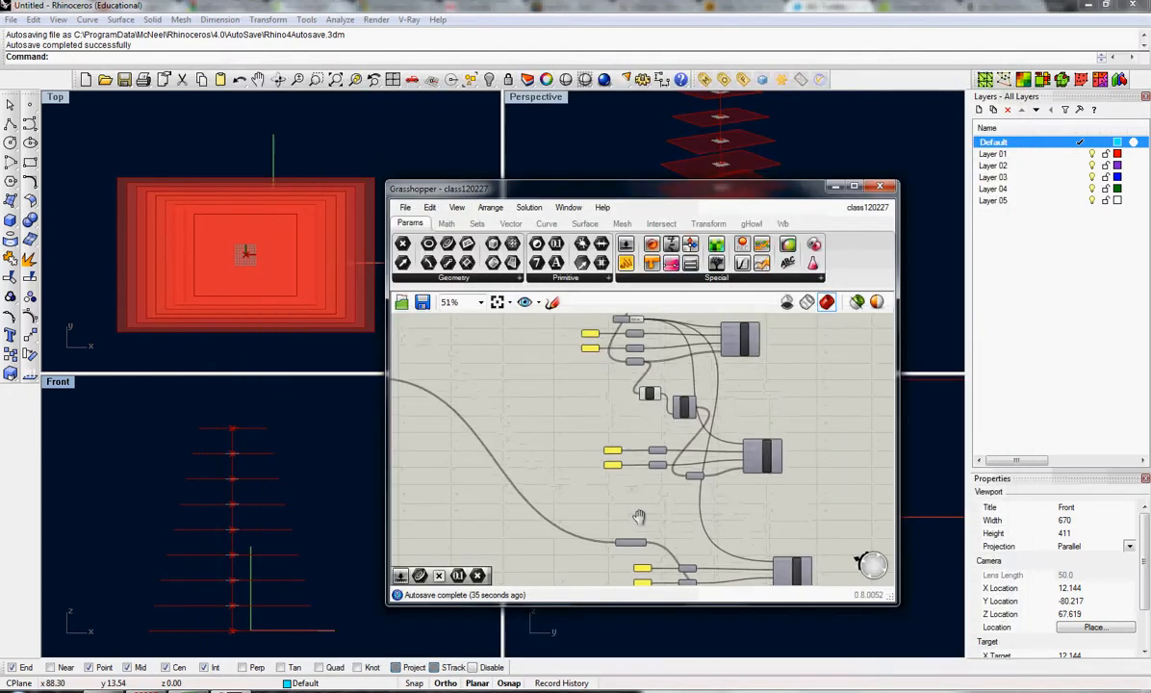
double_click(629, 328)
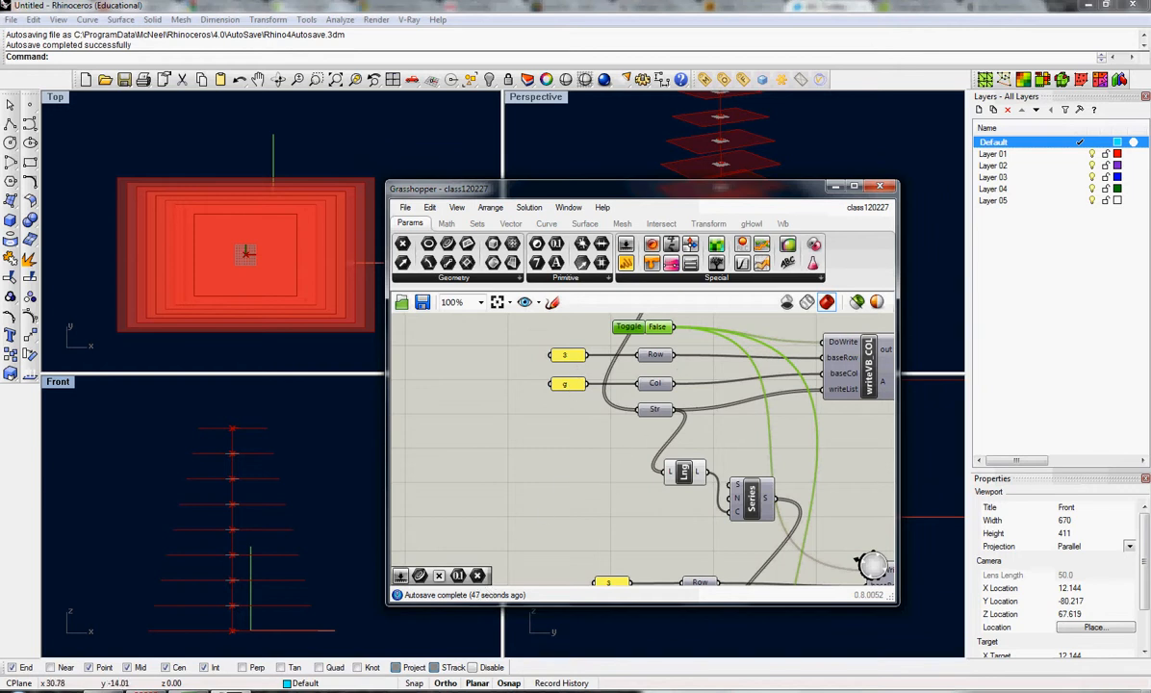
mouse_move(187, 690)
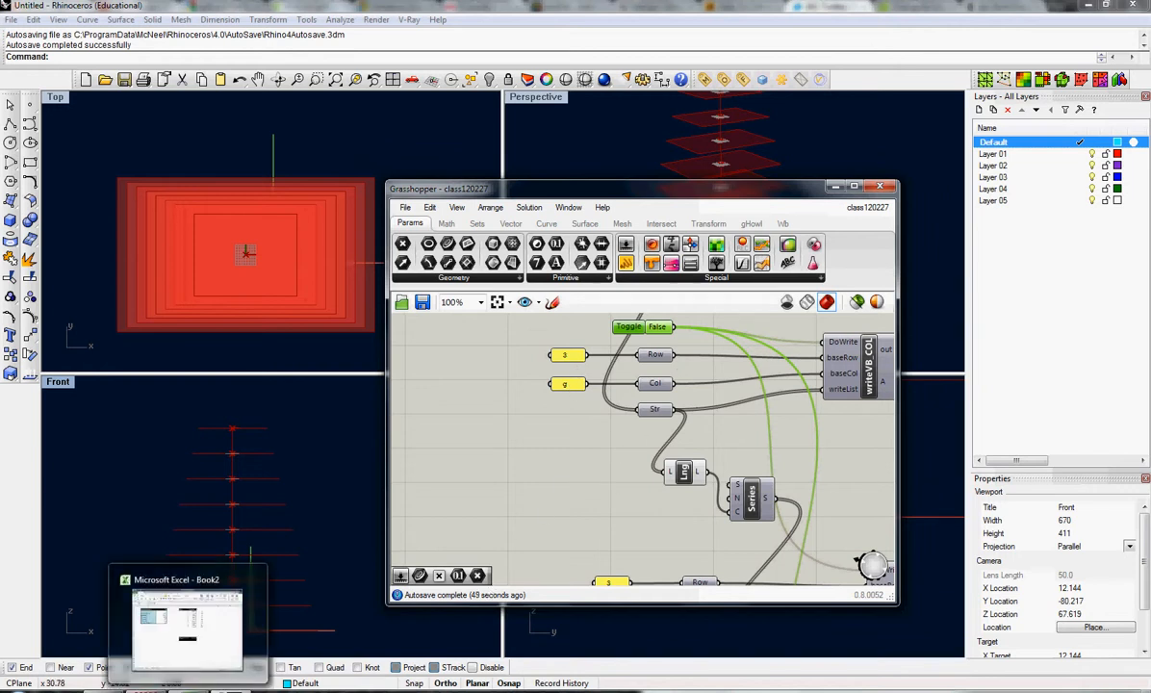
click(188, 626)
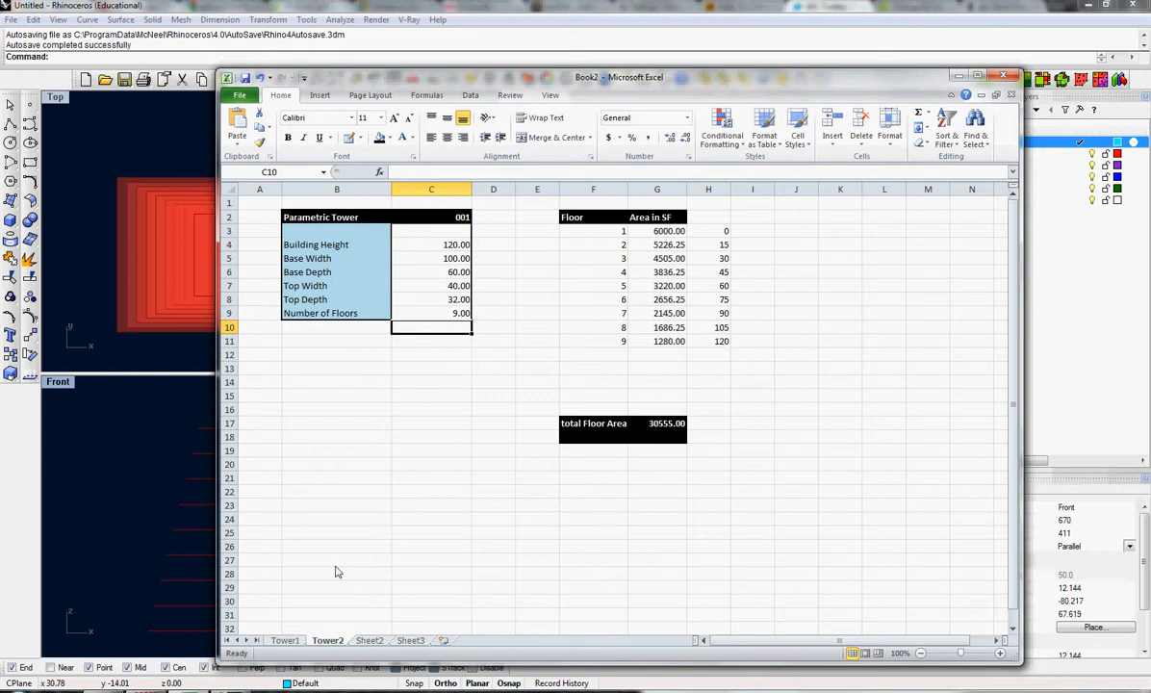
Step: Copy the Elevation in Feet header from Tower1 into cell H2 of Tower2 and widen column H to fit it
click(284, 641)
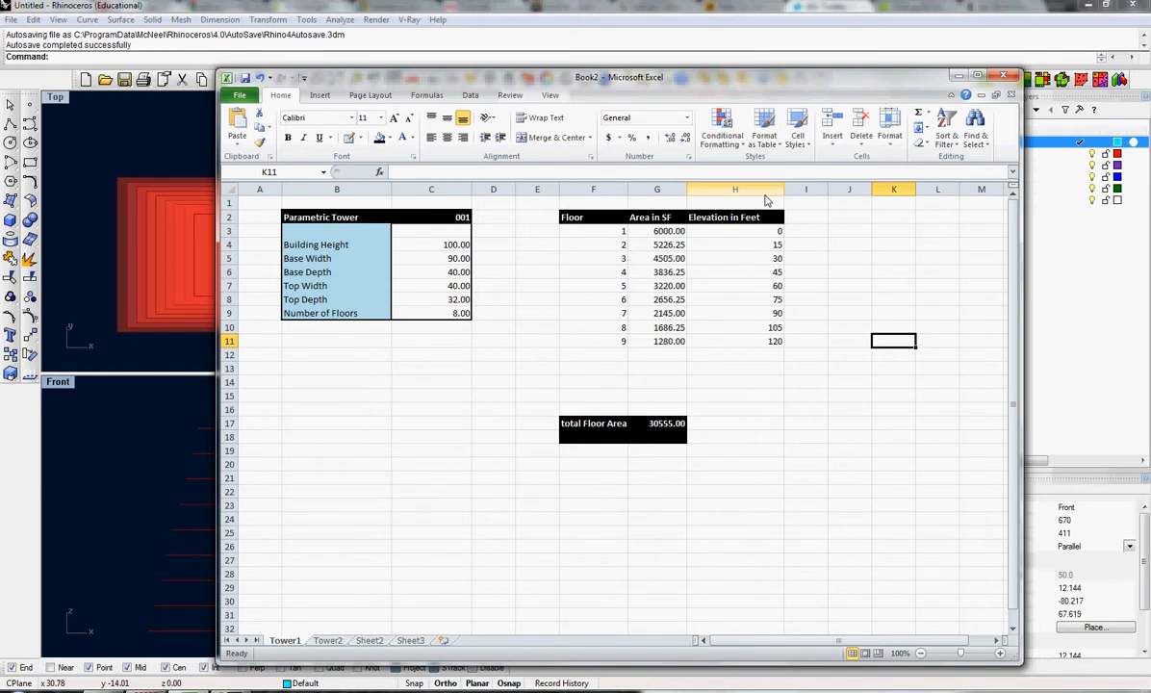
click(751, 222)
key(ctrl+c)
click(328, 641)
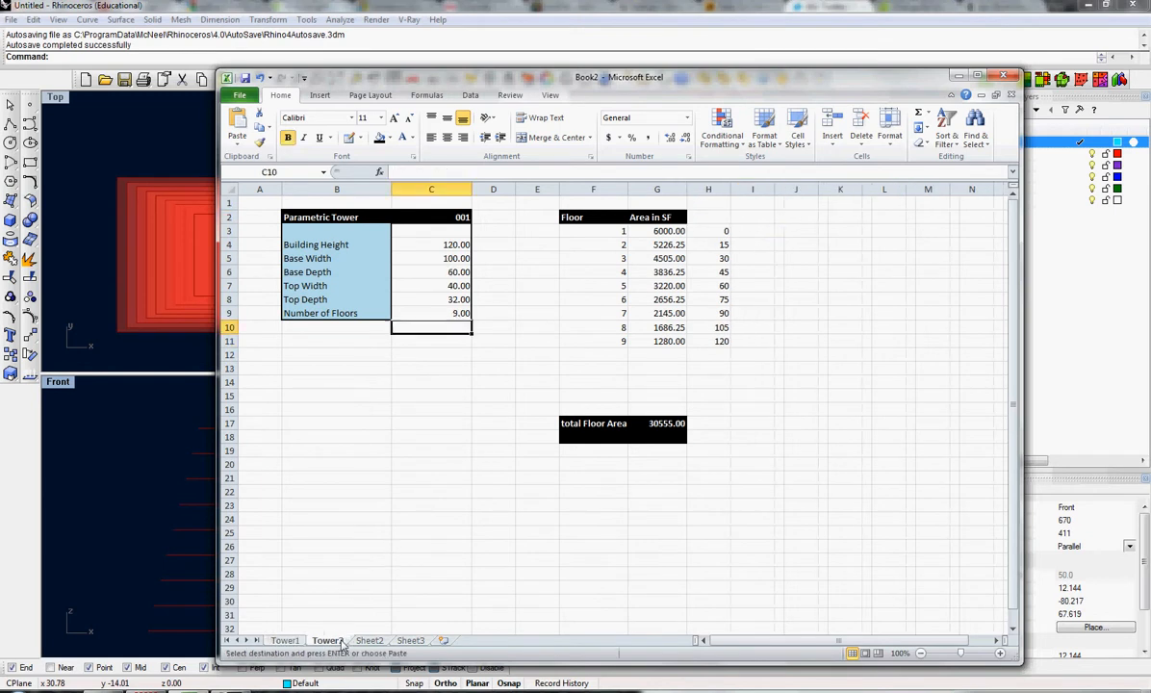
click(717, 221)
key(ctrl+v)
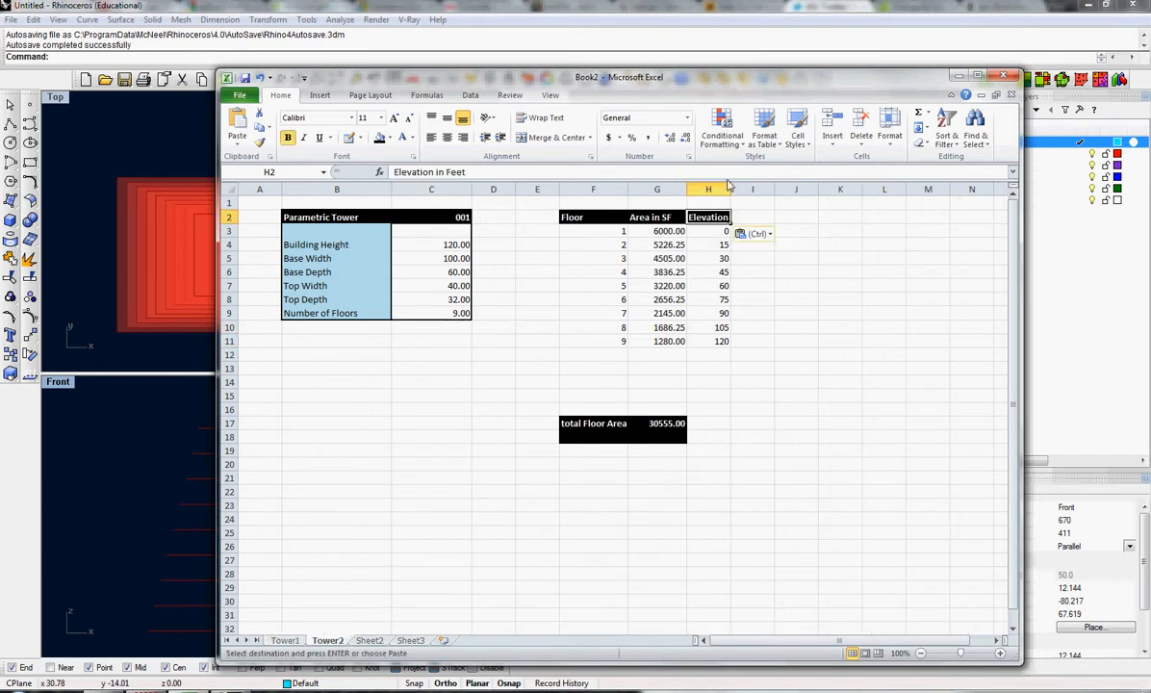
drag(730, 188, 776, 189)
click(874, 277)
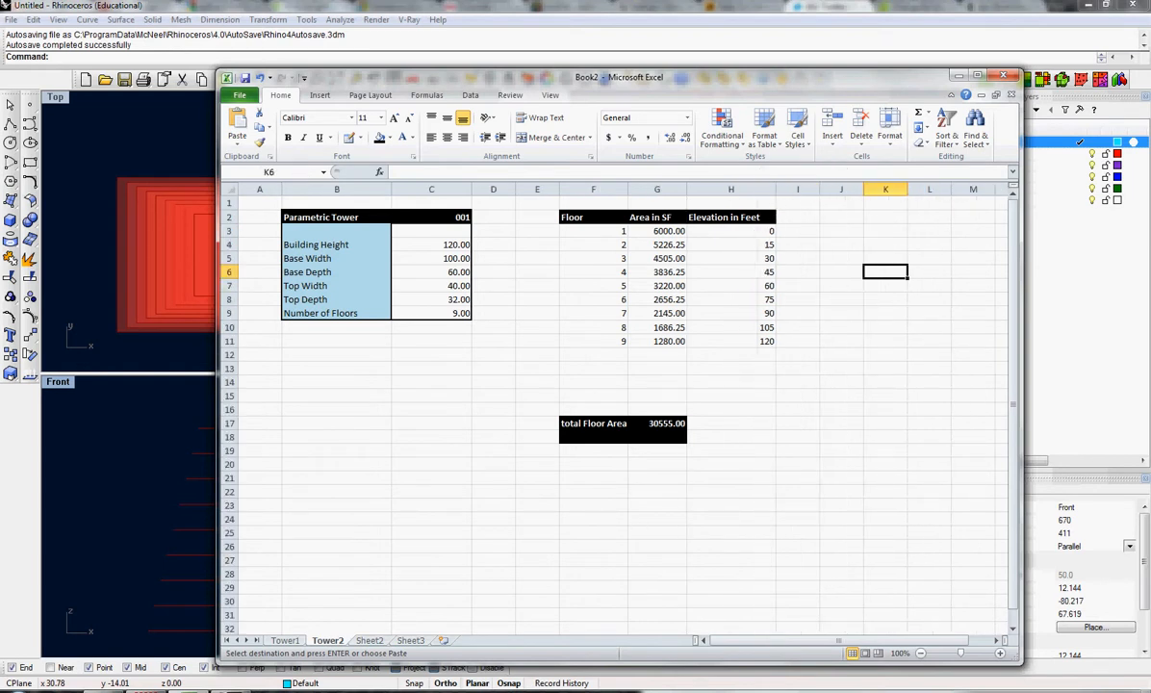
Step: Switch to Grasshopper and examine the tower definition from its Excel read components through to the write components
click(240, 690)
right_drag(576, 483, 557, 477)
scroll(557, 473, down, 8)
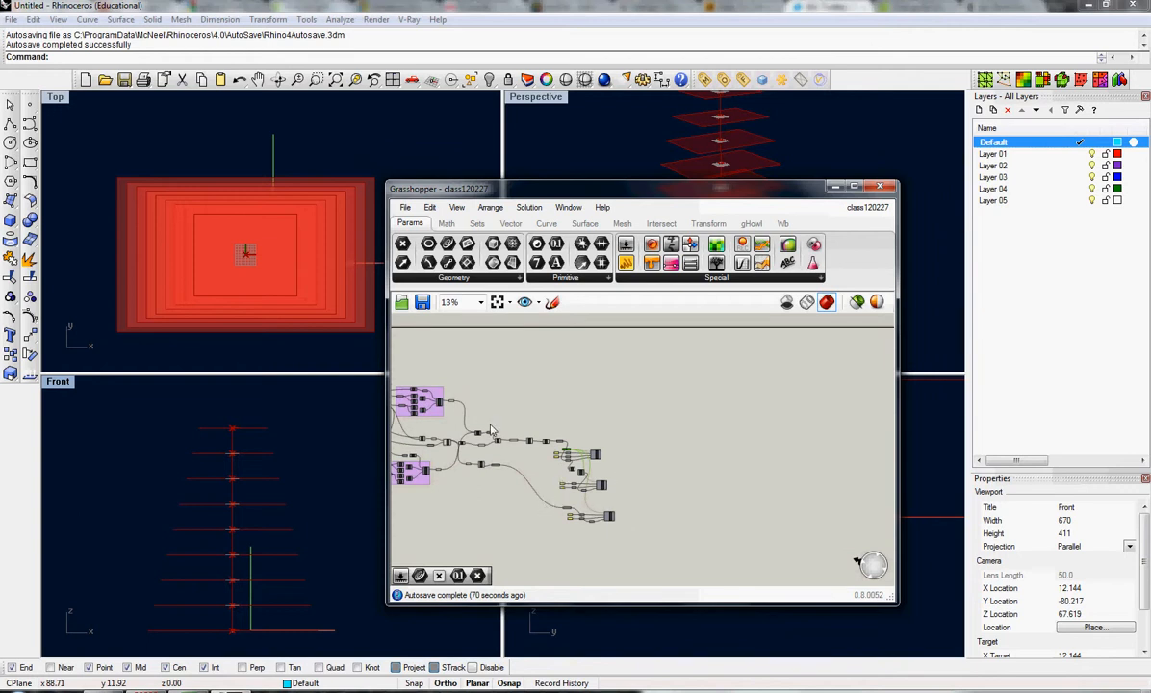
key(alt+Tab)
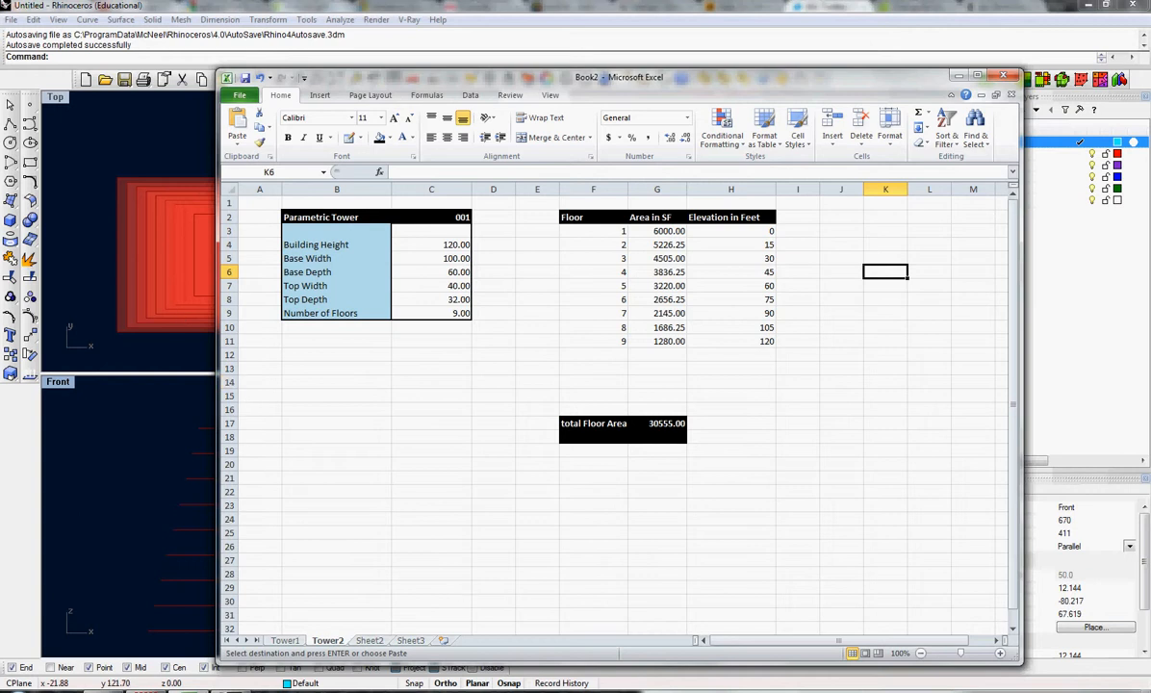
click(237, 690)
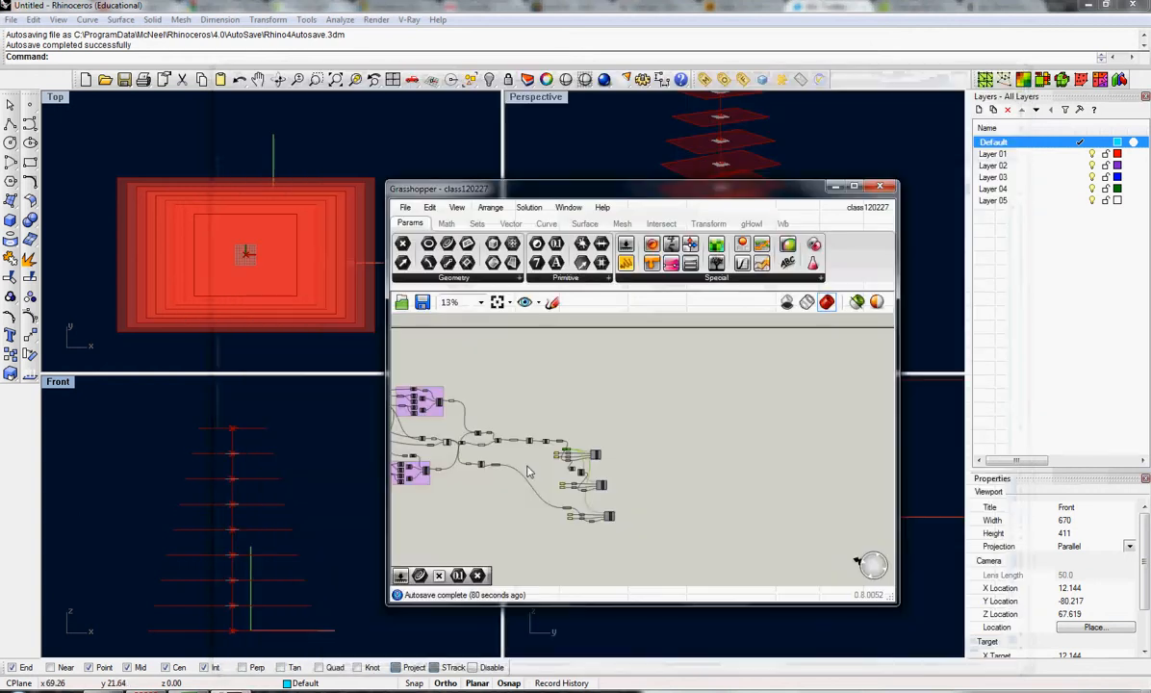
right_drag(526, 464, 659, 397)
right_drag(469, 397, 564, 435)
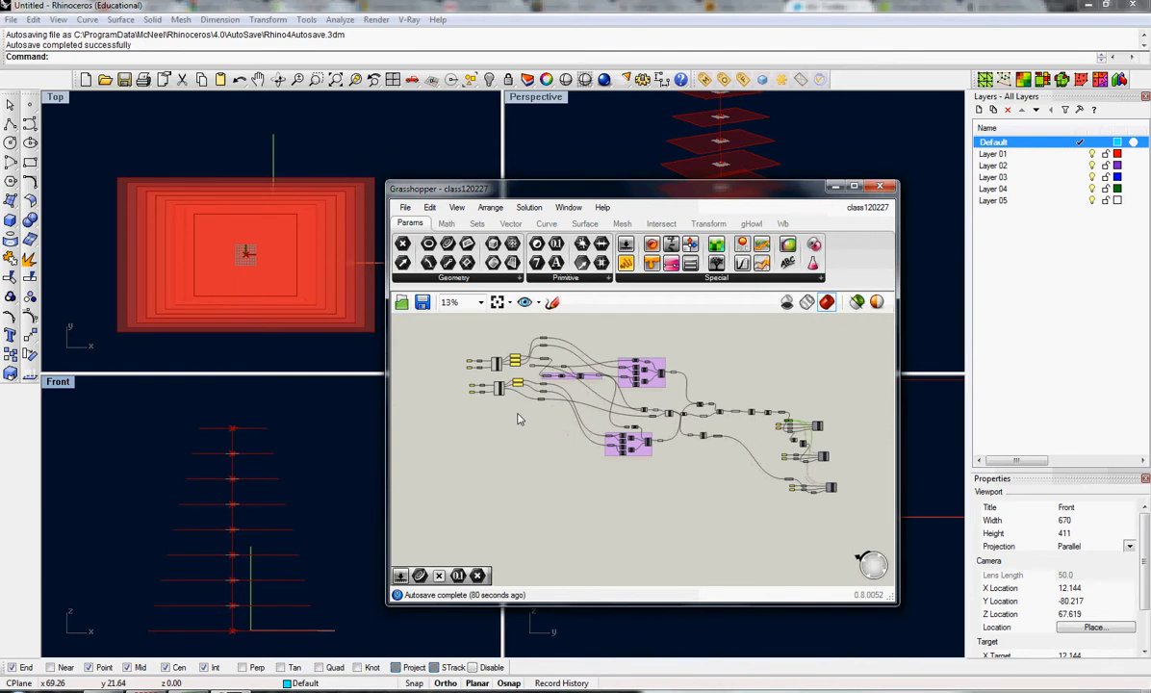
scroll(536, 440, up, 5)
right_drag(571, 367, 526, 404)
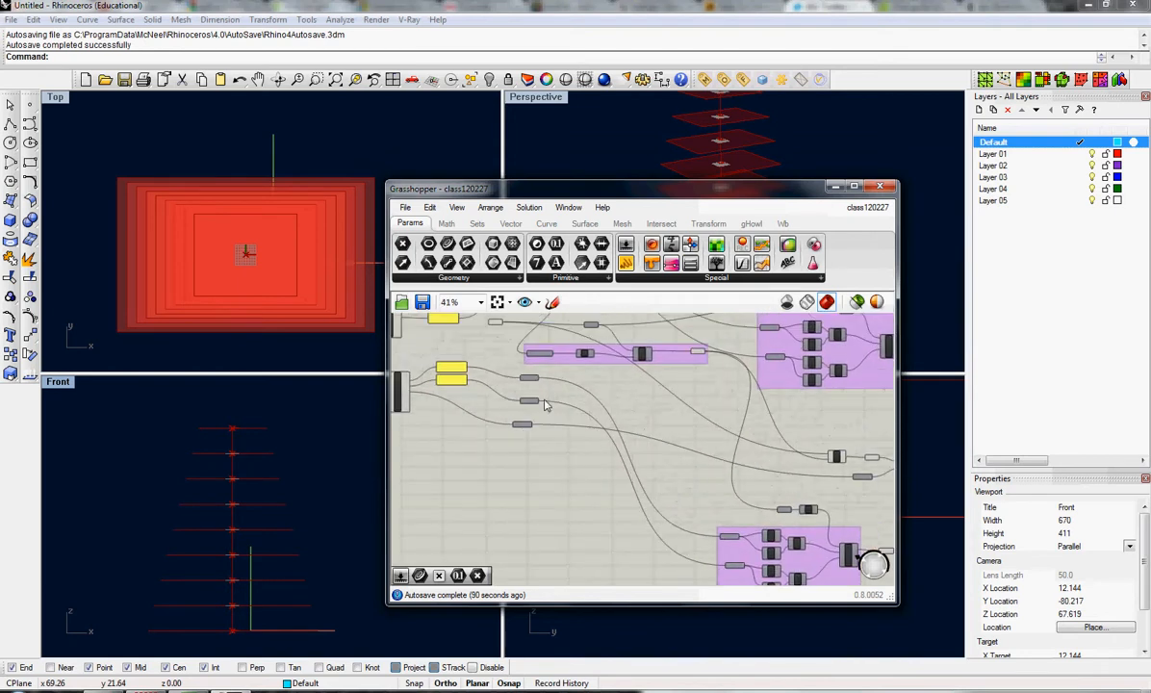
right_drag(603, 507, 565, 401)
scroll(568, 404, down, 2)
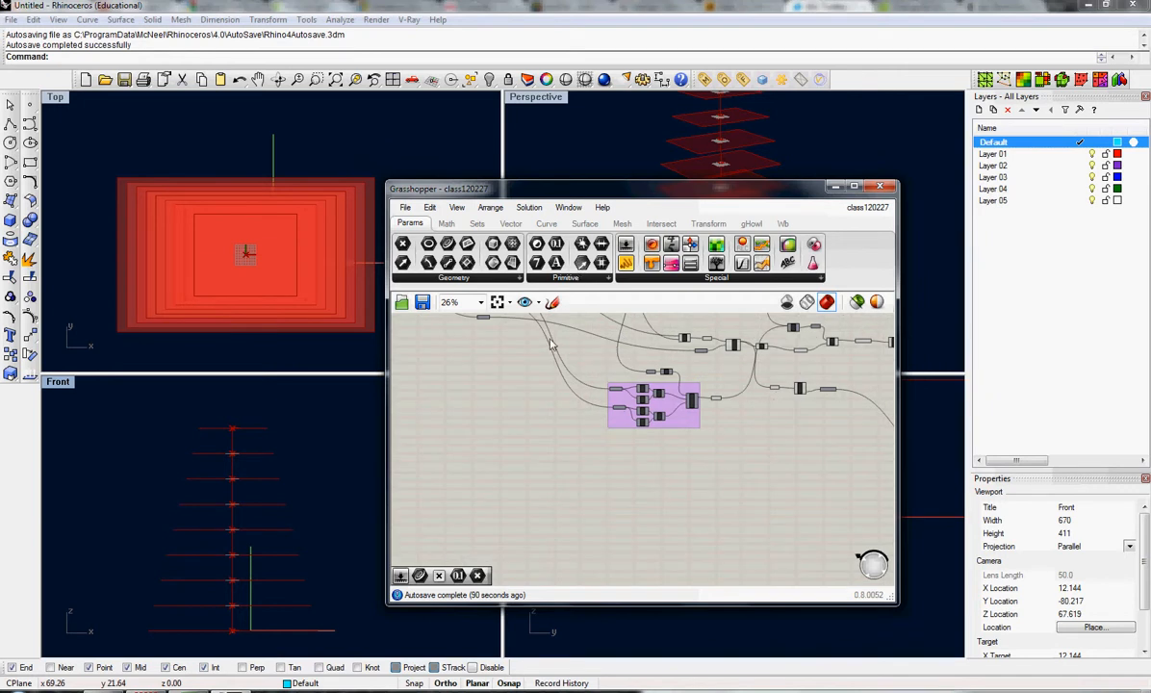
Step: Open the ReadExcel 120227 definition and examine its readExcel_List_ROW and readExcel_List_COL components with their inputs and output panels
click(867, 207)
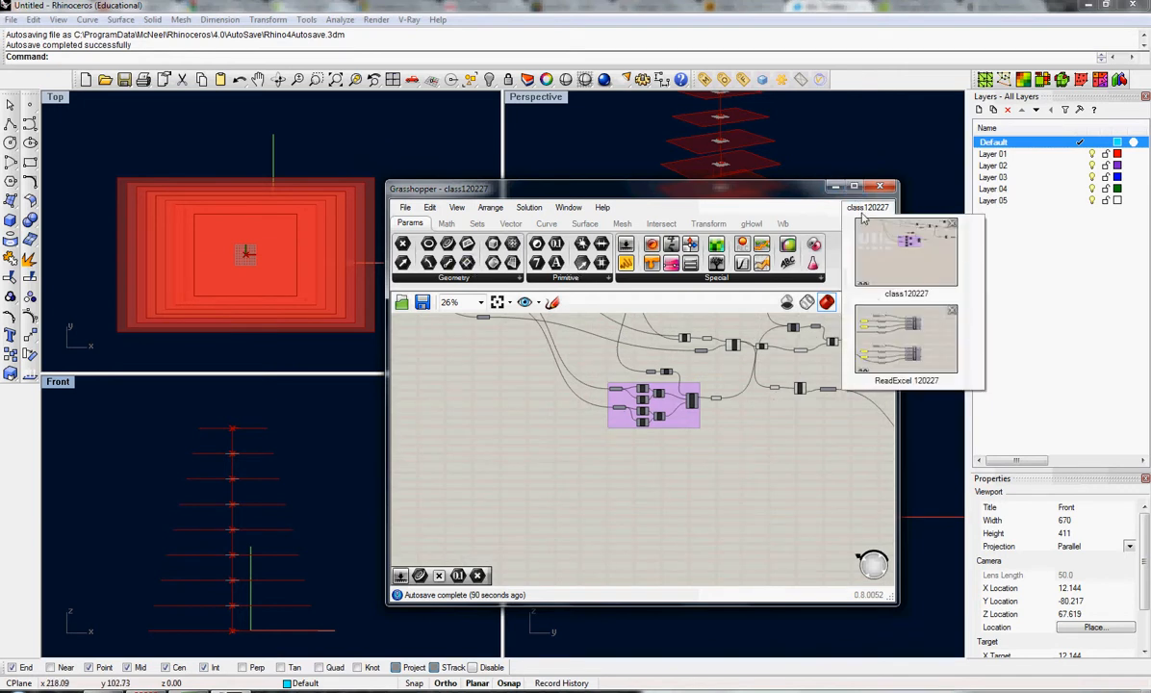
click(870, 373)
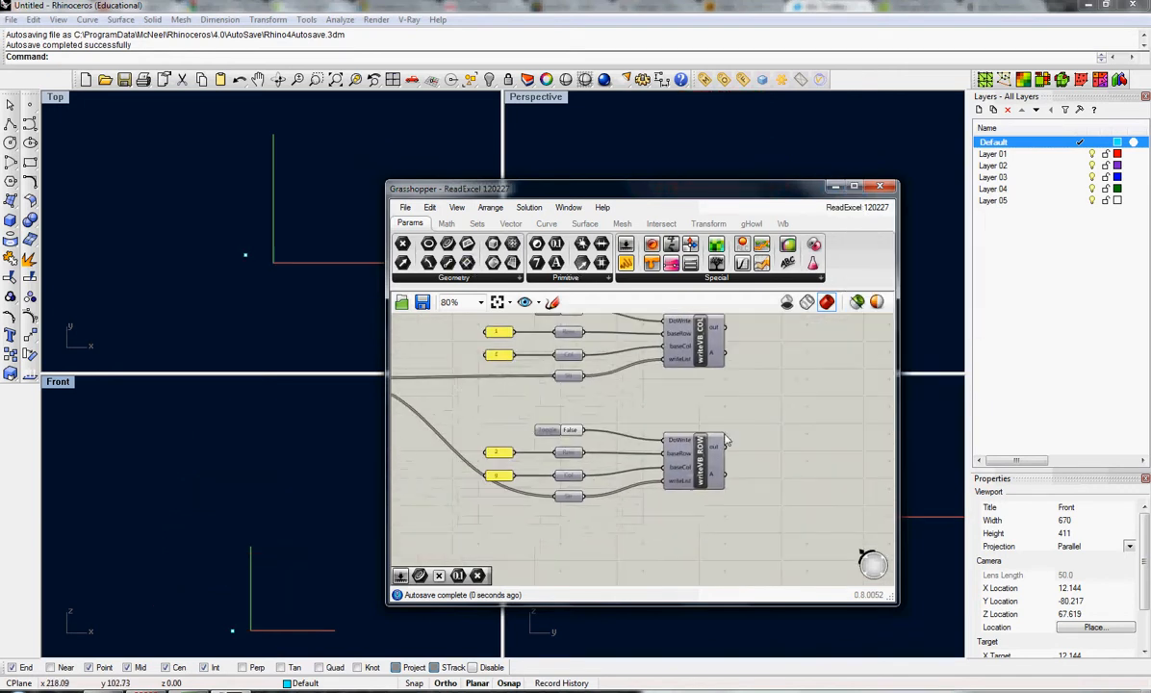
scroll(660, 433, down, 10)
scroll(660, 433, up, 10)
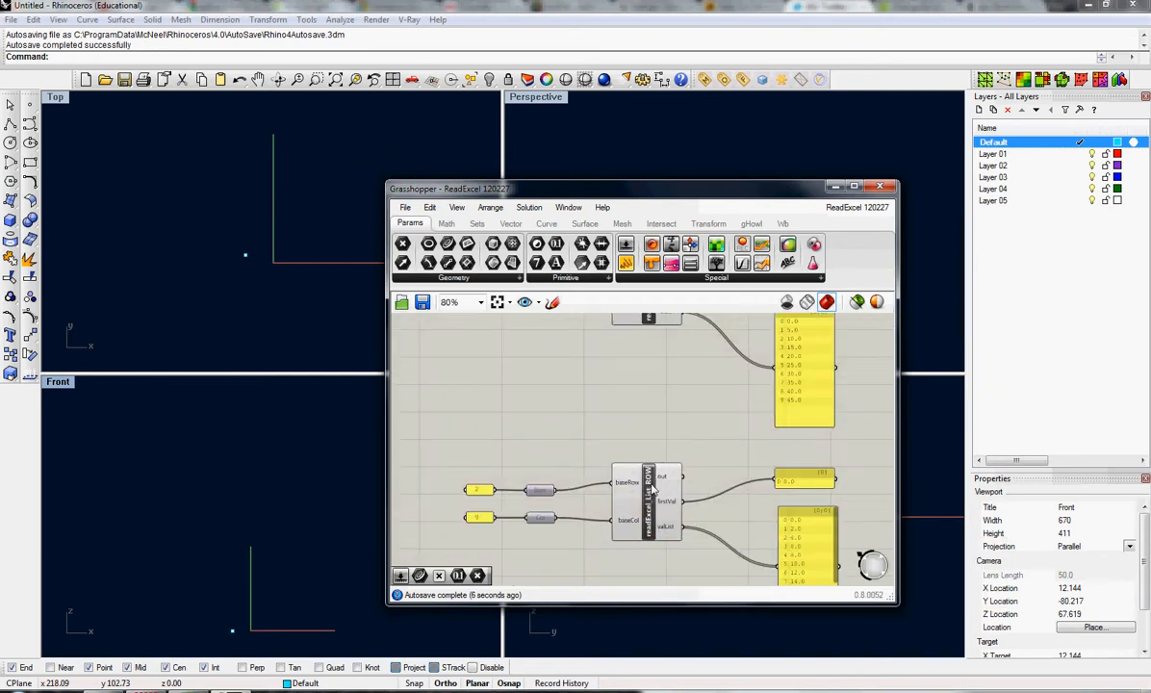
scroll(664, 453, down, 4)
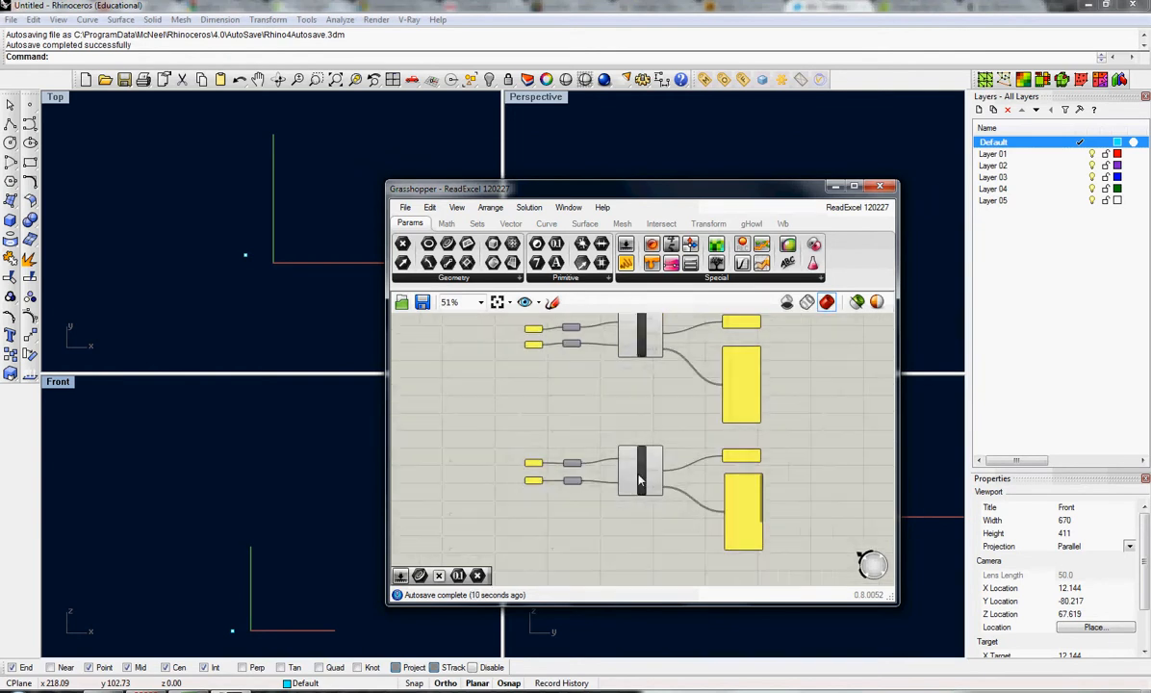
scroll(621, 501, up, 4)
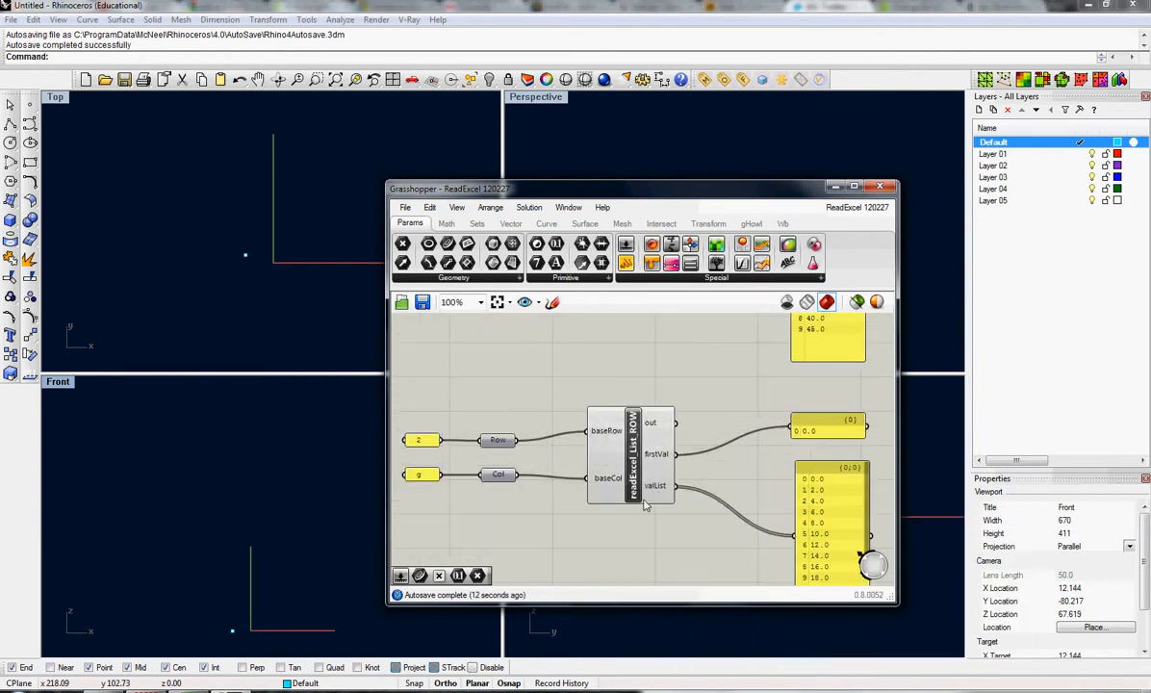
scroll(618, 470, down, 4)
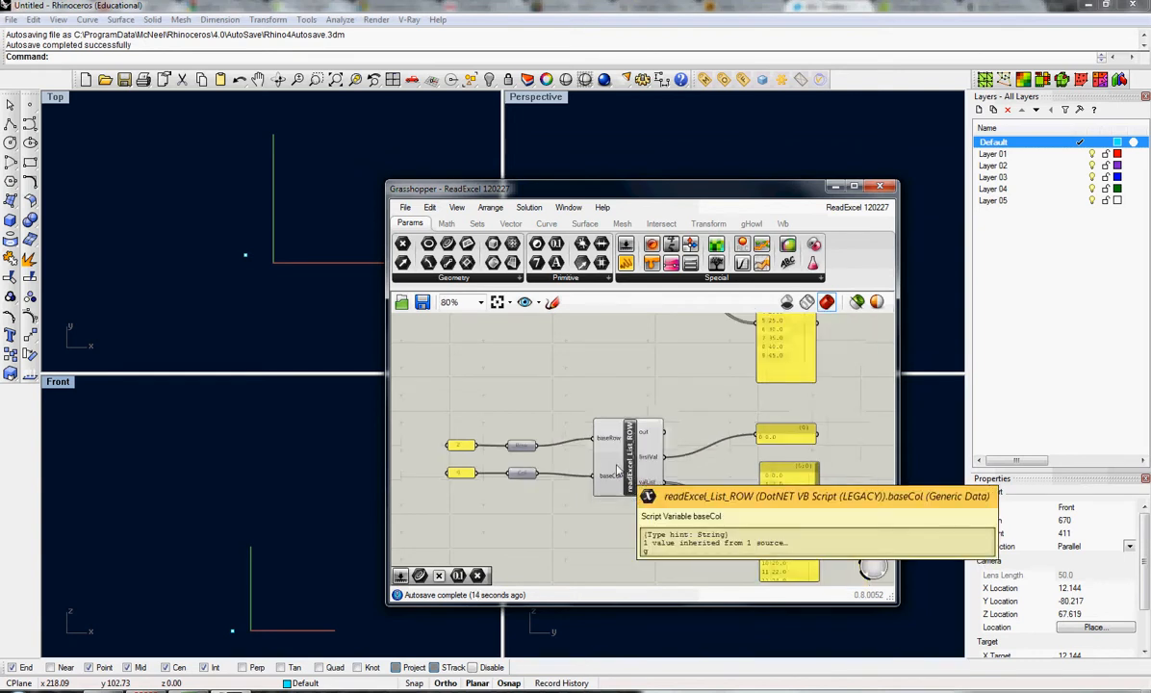
scroll(623, 344, up, 3)
right_drag(622, 352, 636, 385)
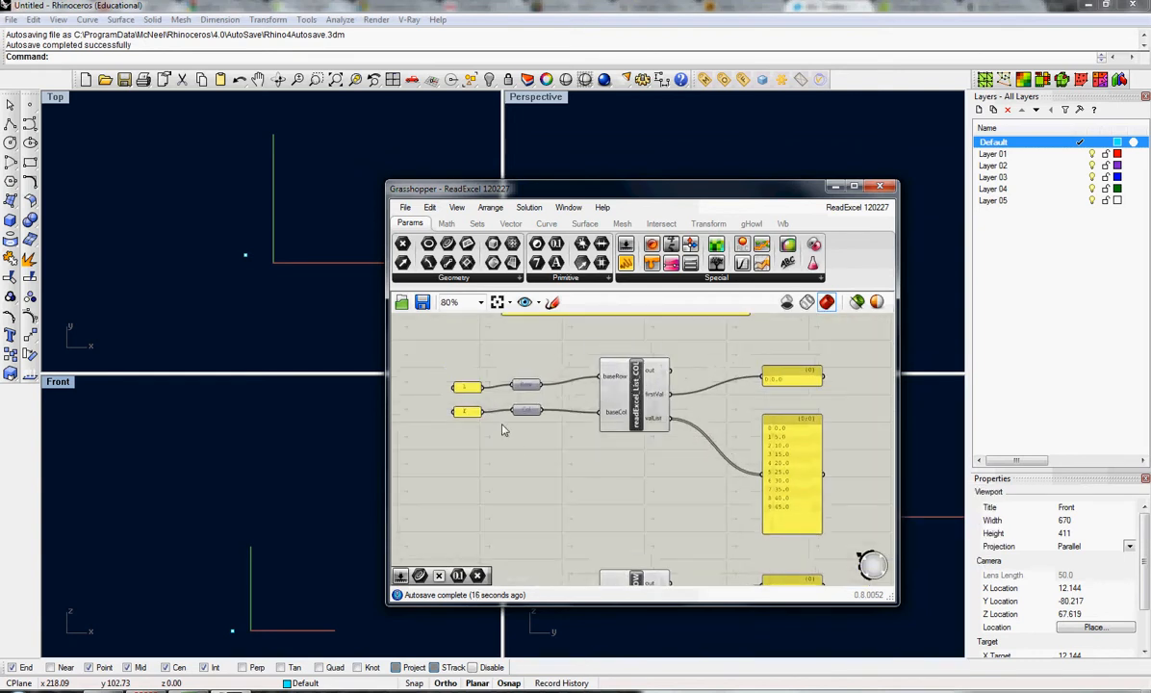
Step: Copy the readExcel_List_COL component with its inputs and panels into the class120227 definition, placing it in empty space below the lower purple group
drag(836, 497, 491, 378)
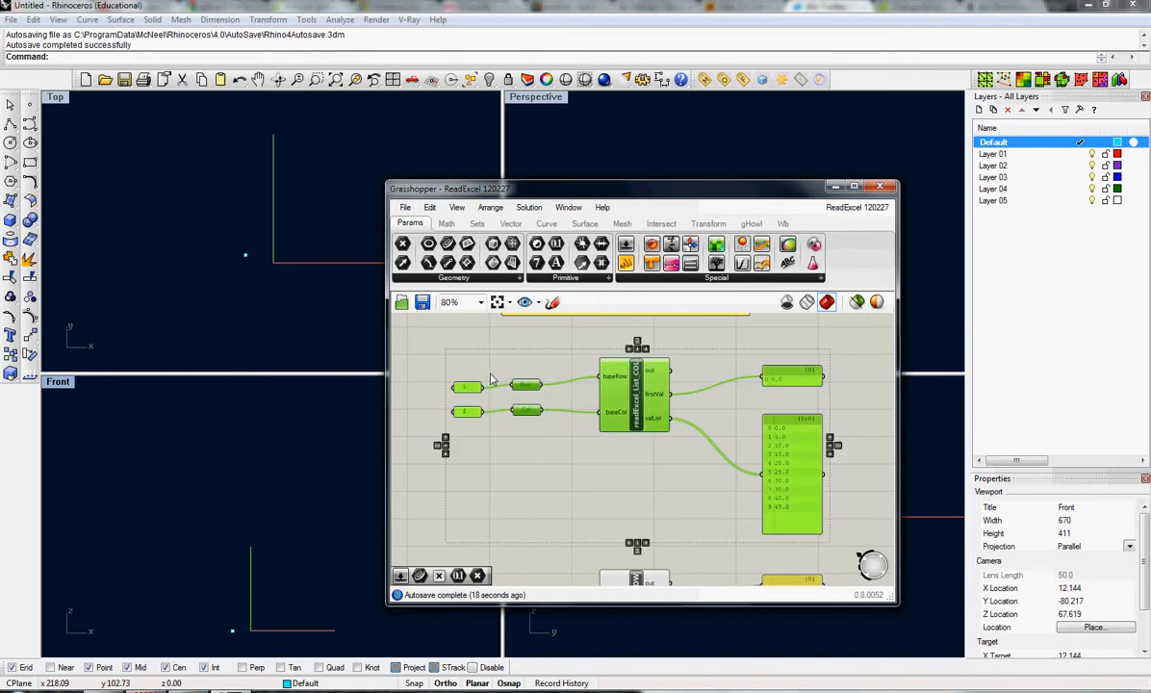
click(568, 207)
mouse_move(852, 199)
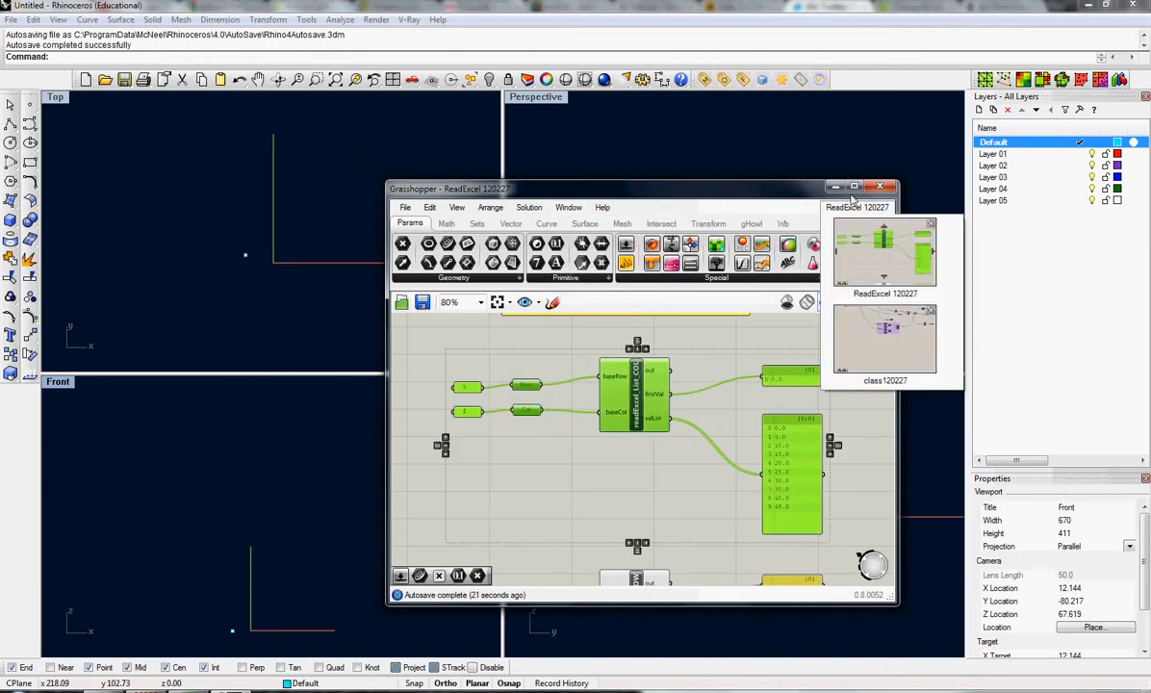
click(885, 339)
scroll(597, 397, down, 5)
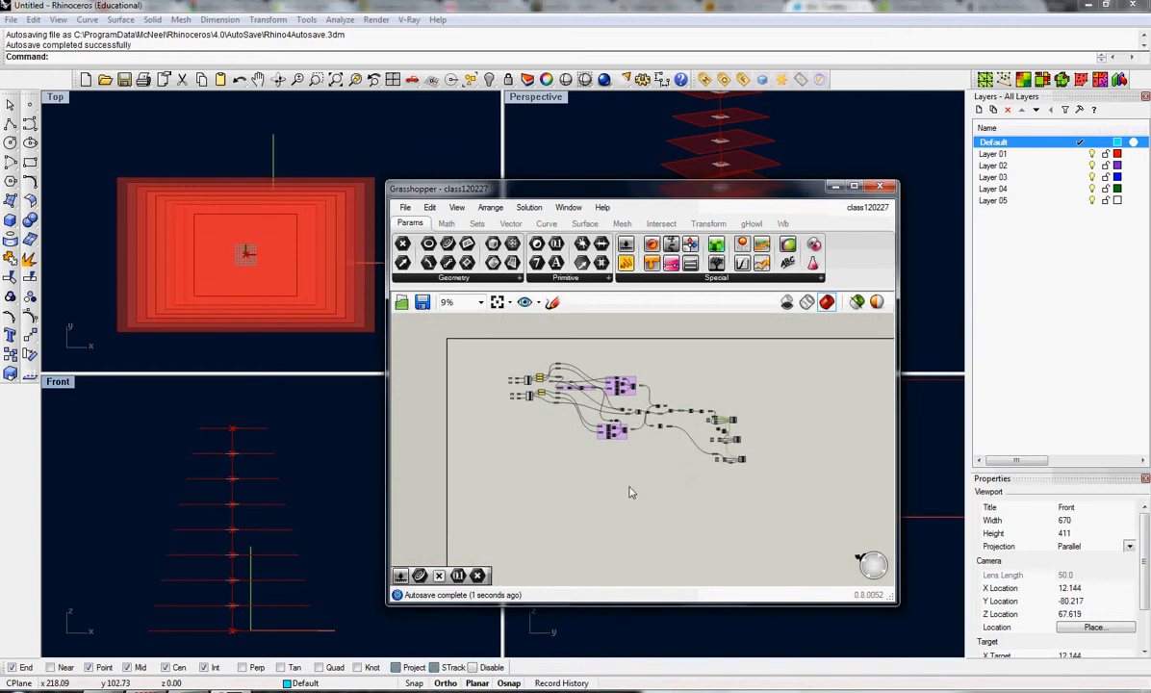
scroll(659, 471, up, 4)
key(ctrl+v)
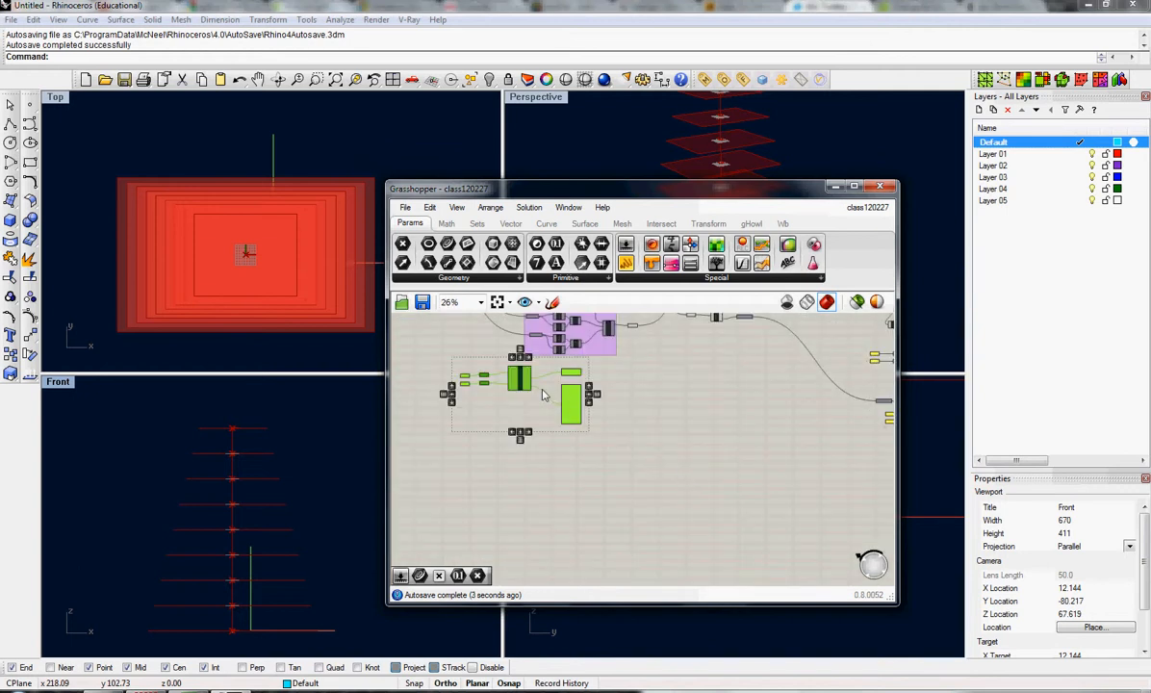
drag(521, 383, 632, 452)
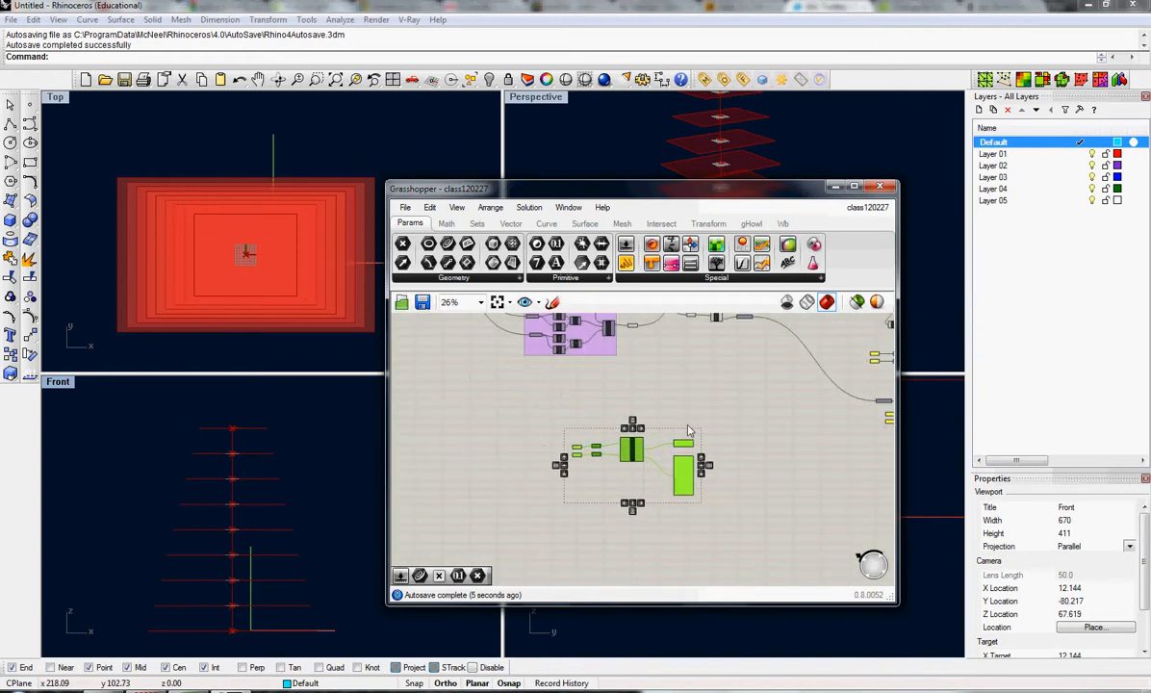
Step: Duplicate the Boolean toggle and connect the copy to DoWrite of the write component that uses row 3 and column f
right_drag(747, 409, 571, 465)
click(570, 465)
scroll(754, 494, up, 3)
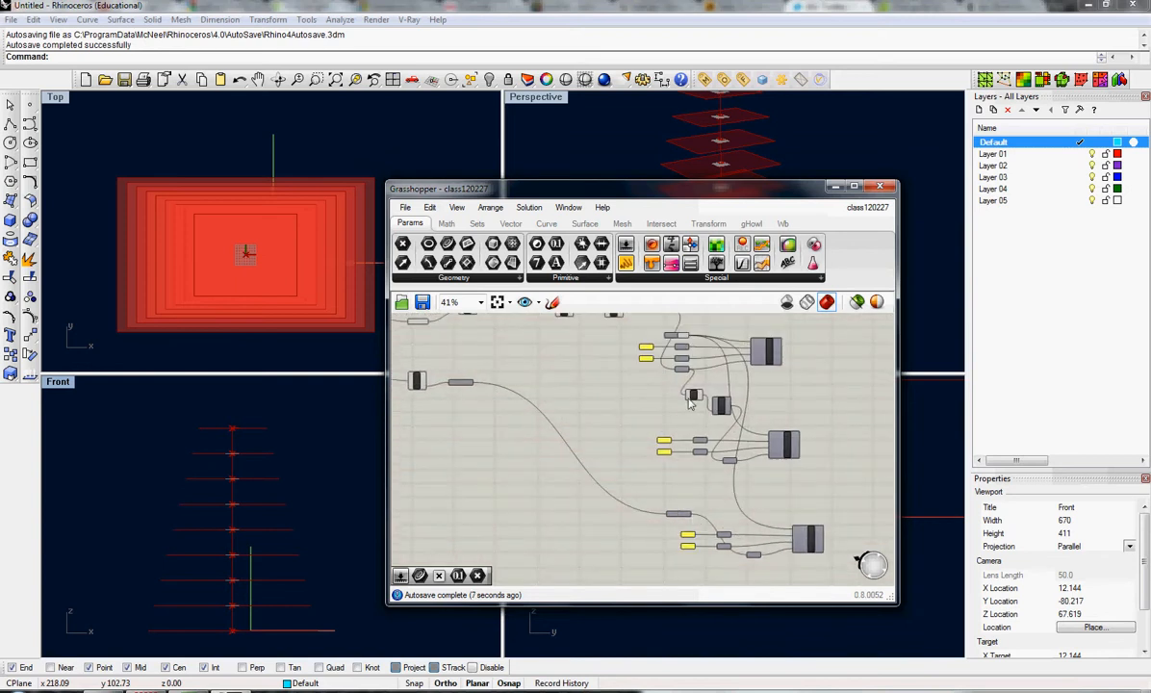
click(680, 336)
key(ctrl+c)
key(ctrl+v)
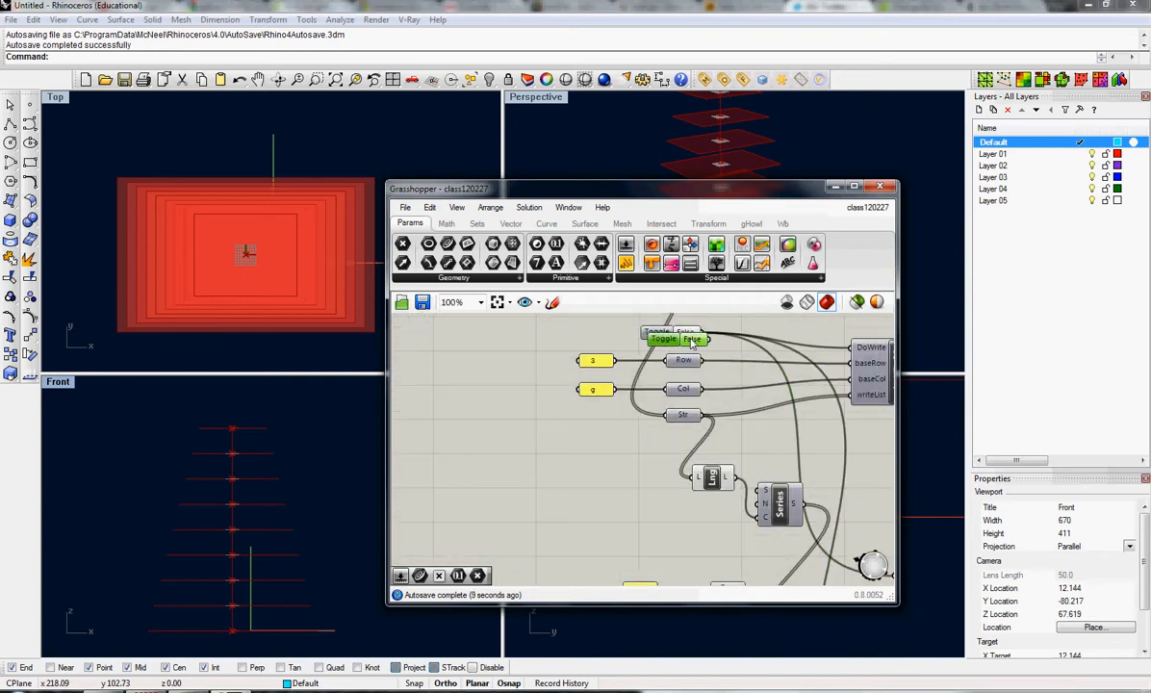
drag(691, 344, 638, 565)
right_drag(674, 546, 539, 392)
right_drag(569, 442, 578, 481)
drag(520, 453, 781, 464)
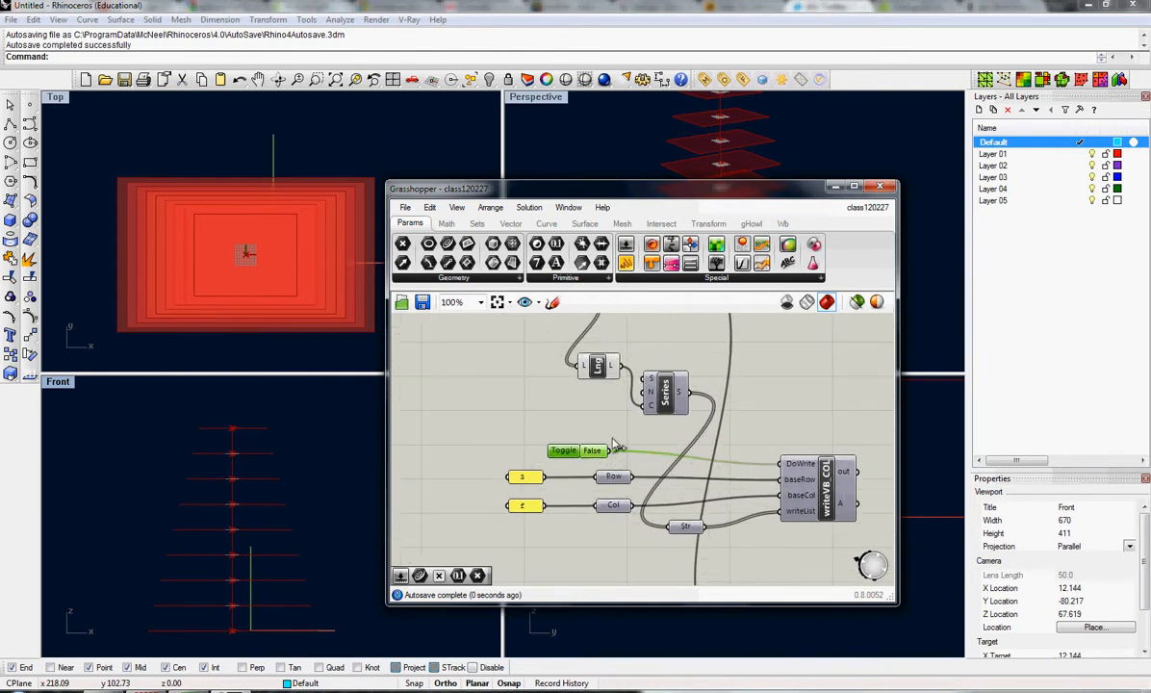
Step: Move the copied toggle down beside the elevation write component and connect it to that component's DoWrite input
right_drag(588, 460, 650, 496)
scroll(649, 496, down, 3)
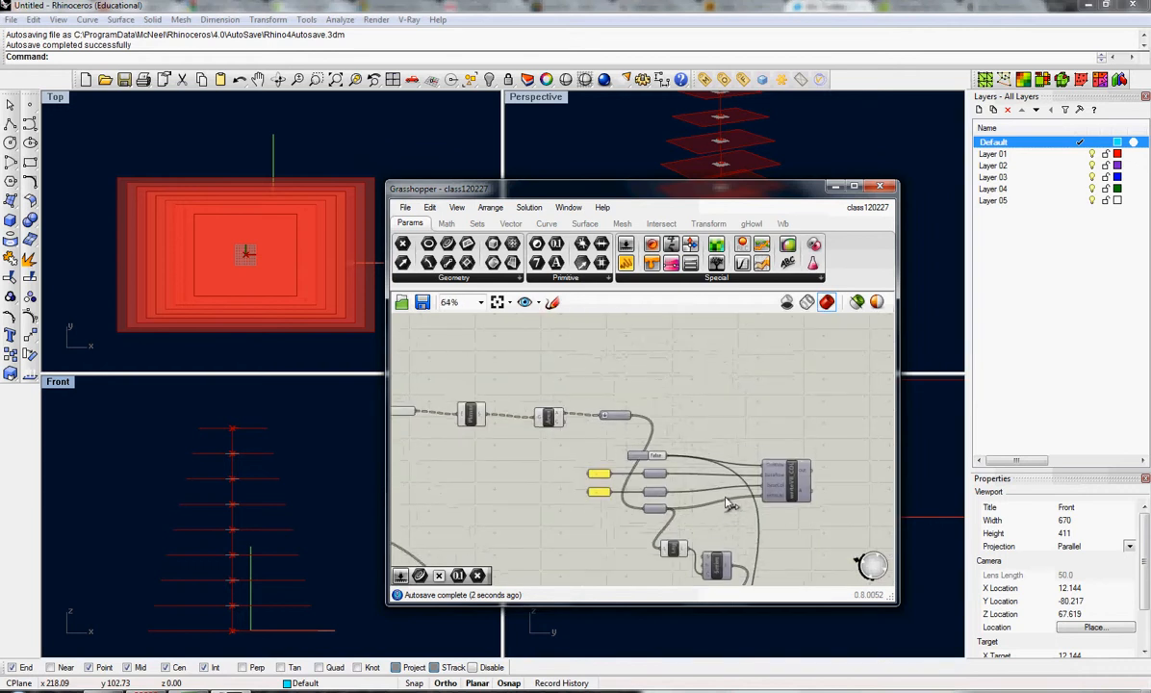
right_drag(727, 499, 714, 407)
right_drag(730, 522, 719, 382)
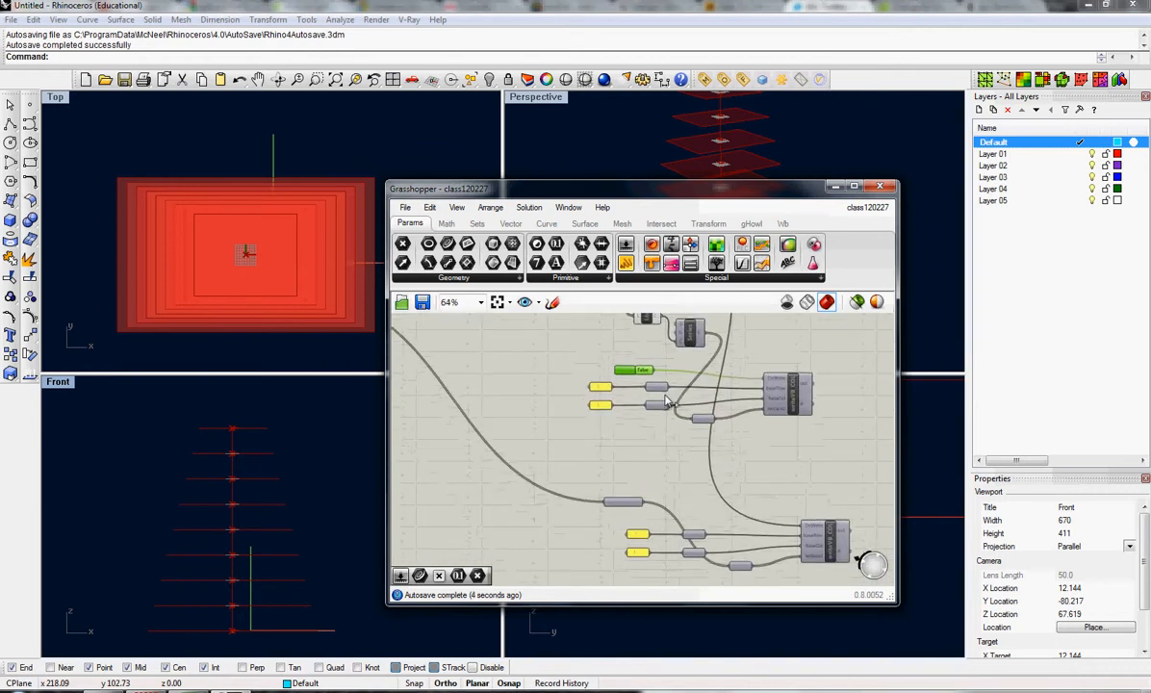
drag(651, 374, 686, 489)
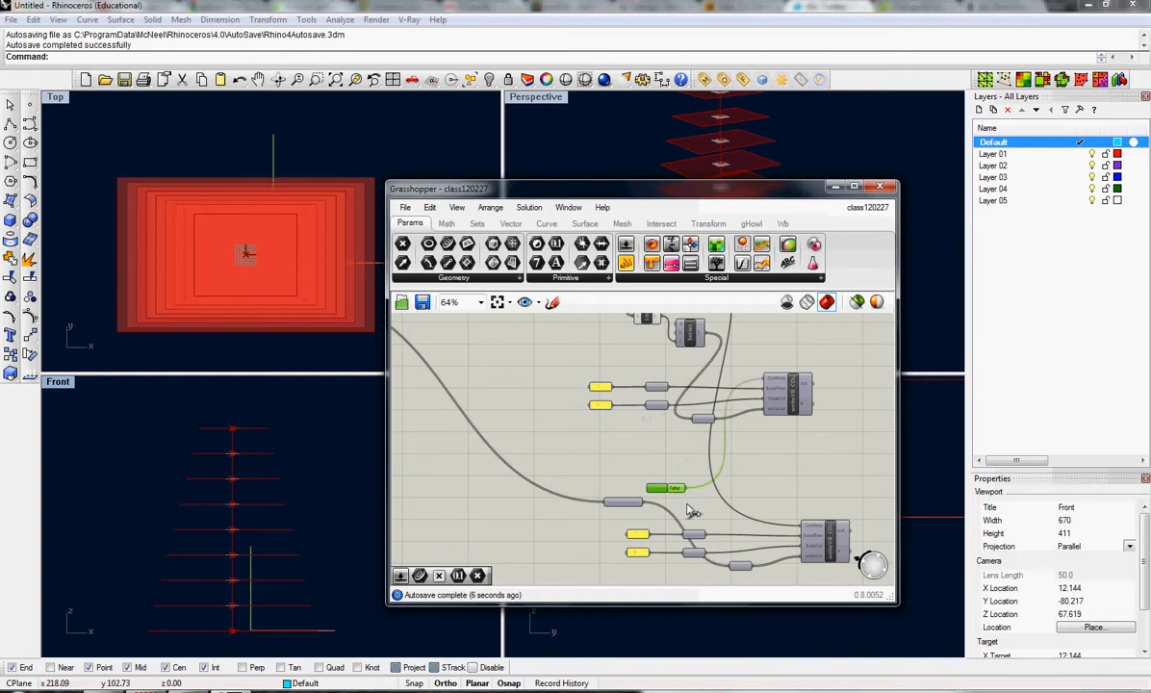
scroll(686, 506, up, 2)
drag(564, 427, 707, 475)
Step: Connect the original Boolean toggle to DoWrite of the floor-number write component, and switch to the Excel workbook
right_drag(579, 393, 645, 569)
scroll(619, 508, down, 1)
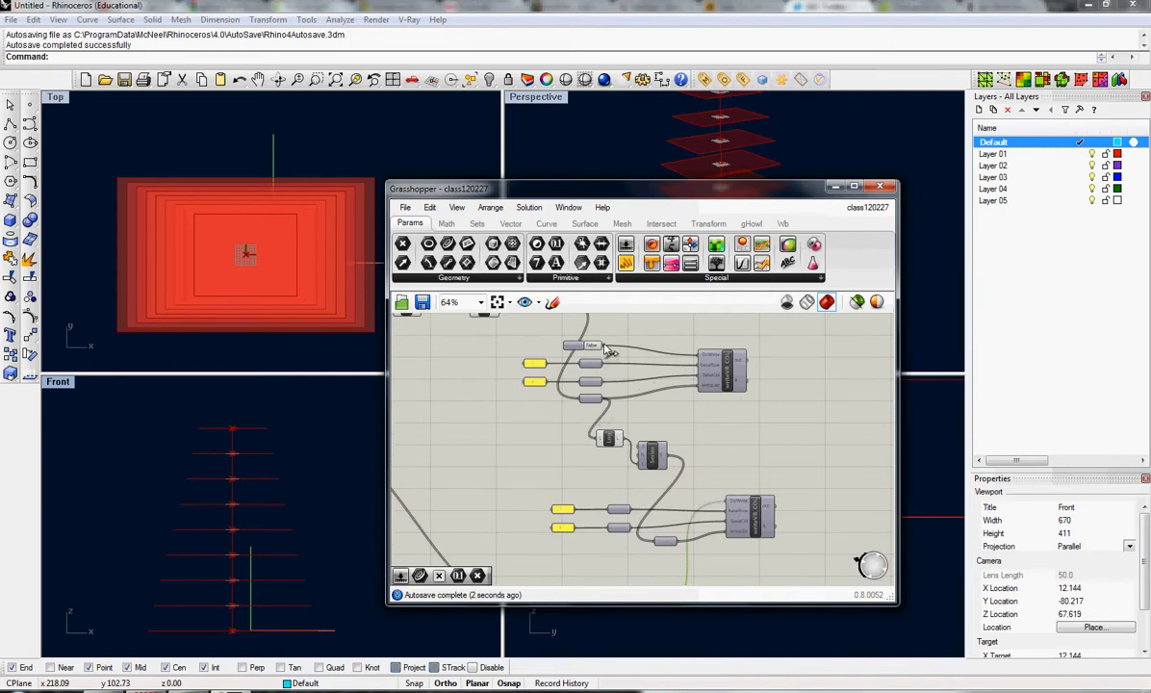
drag(604, 347, 722, 503)
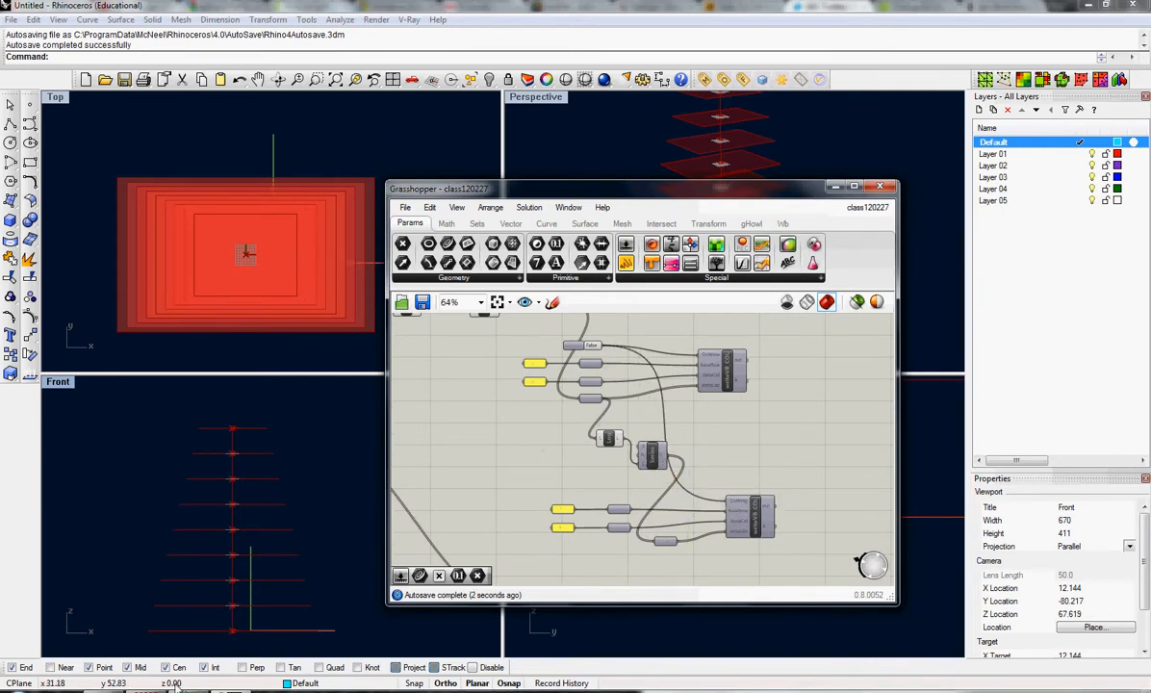
key(alt+Tab)
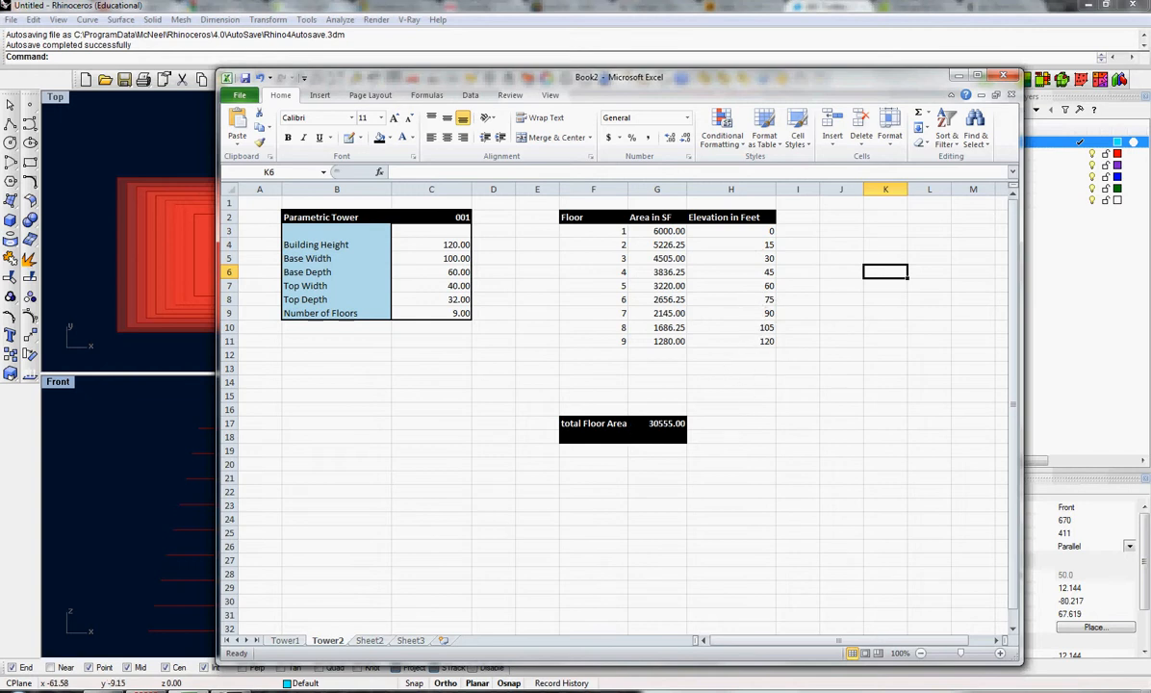
Step: Switch from the Excel workbook to Grasshopper and set the readExcel_List_COL component's Row panel to 3
click(183, 691)
scroll(751, 418, down, 6)
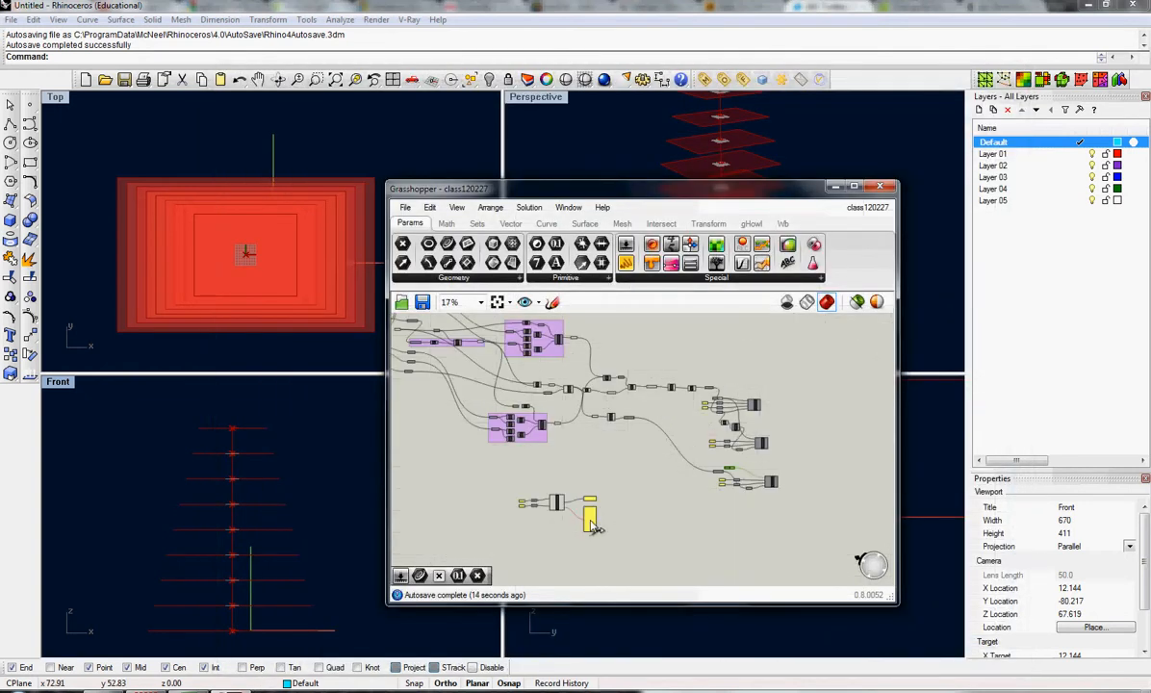
scroll(592, 524, up, 4)
click(183, 691)
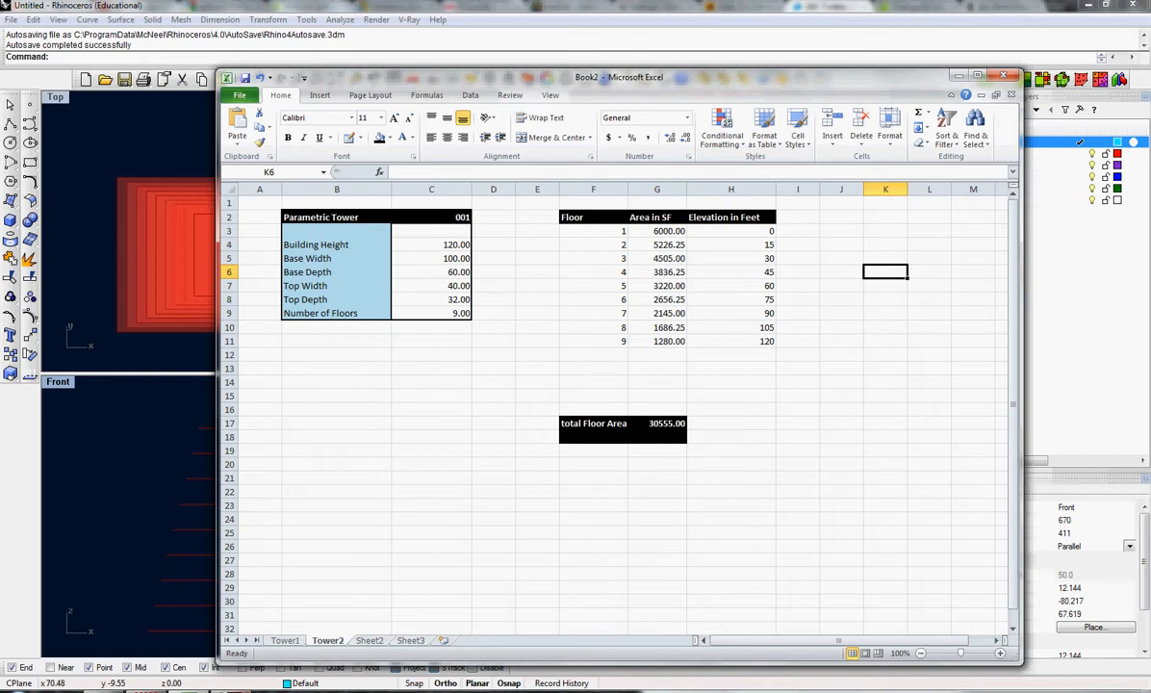
click(183, 691)
scroll(541, 500, up, 6)
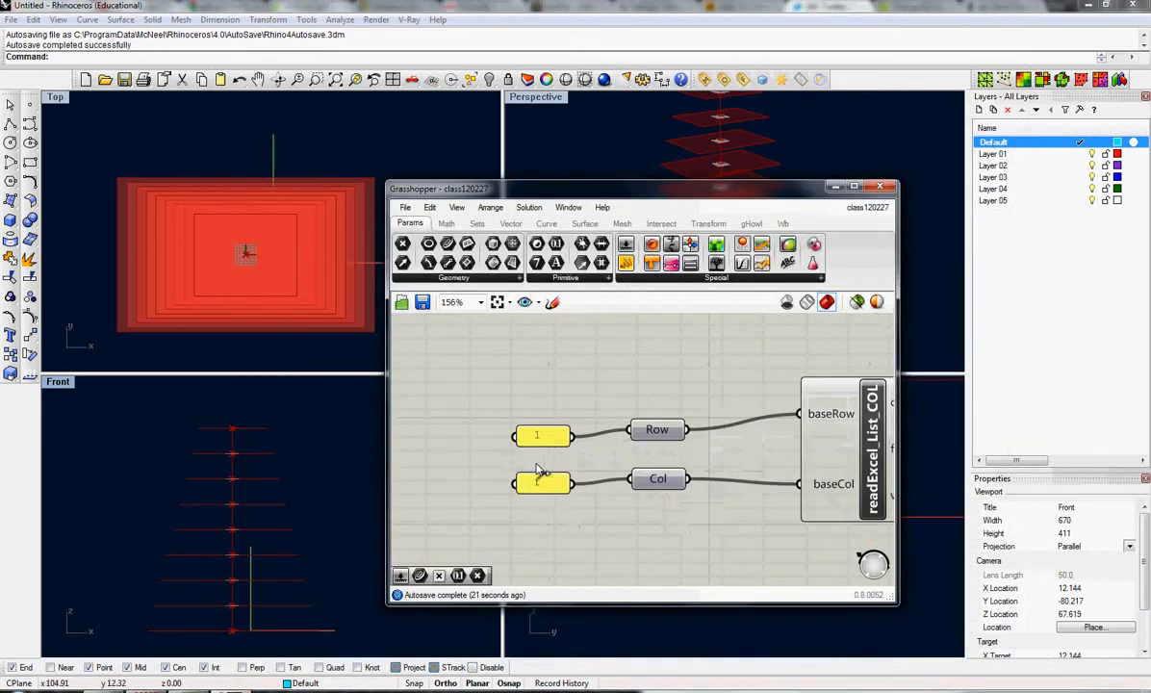
double_click(544, 434)
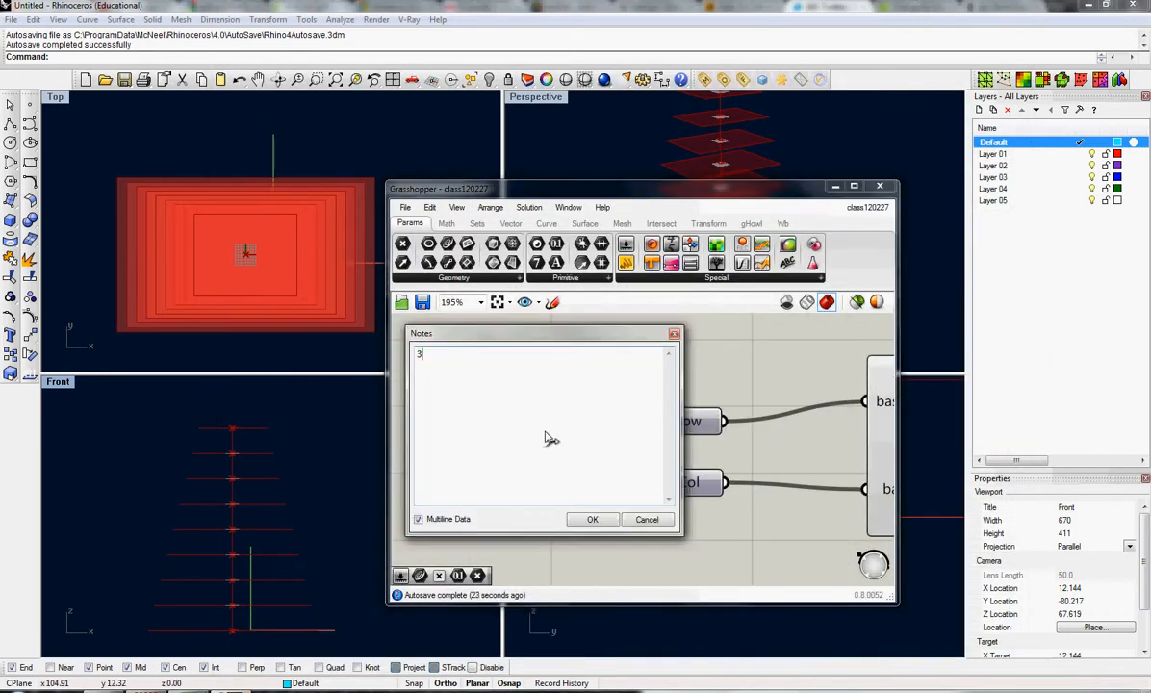
text(3)
click(593, 519)
Step: Point the readExcel_List_COL component's Col panel at the Elevation in Feet column and check the resulting value list
double_click(555, 487)
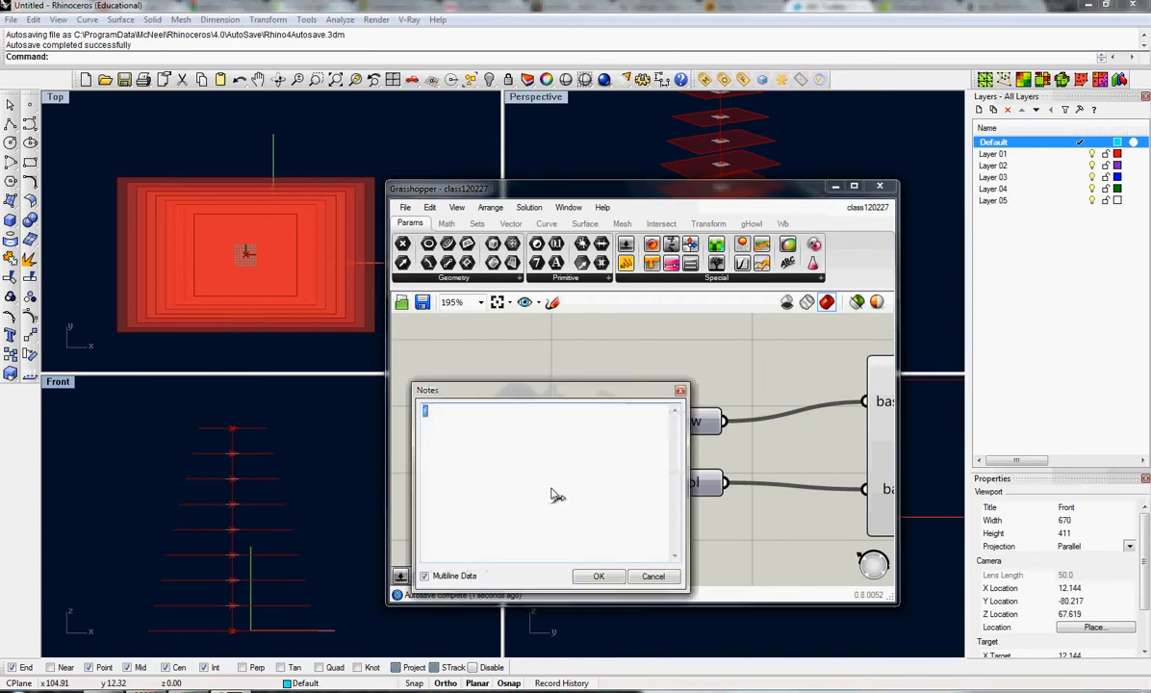
text(5)
click(599, 576)
scroll(514, 483, down, 2)
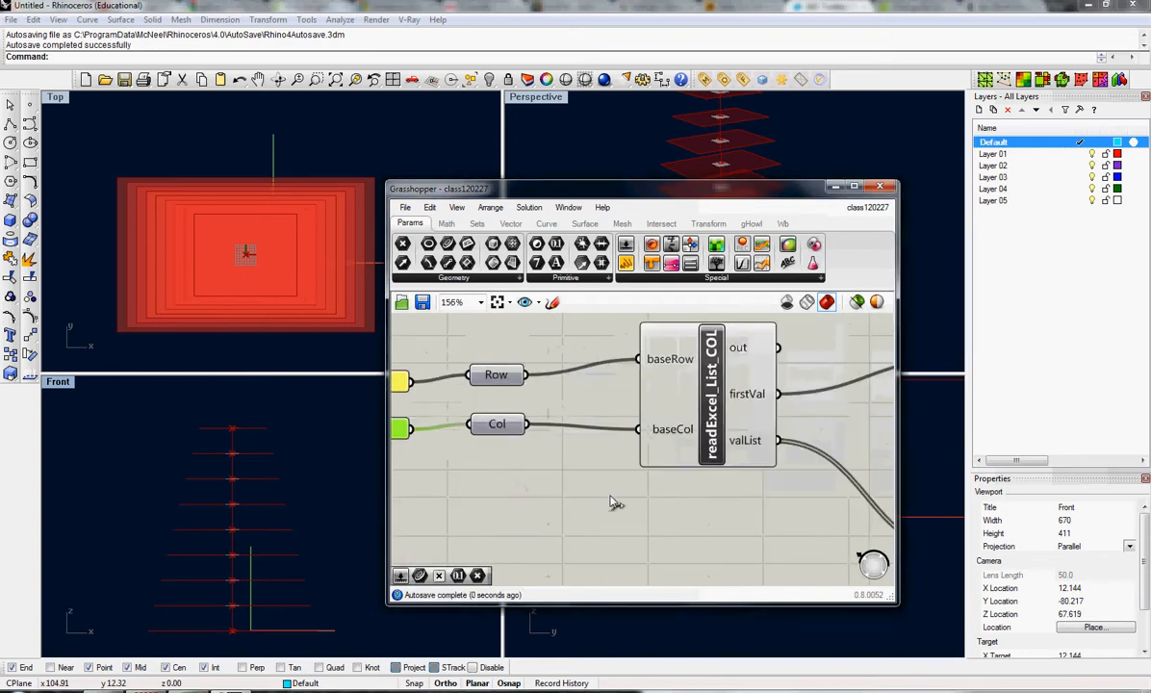
right_drag(616, 503, 475, 483)
click(747, 464)
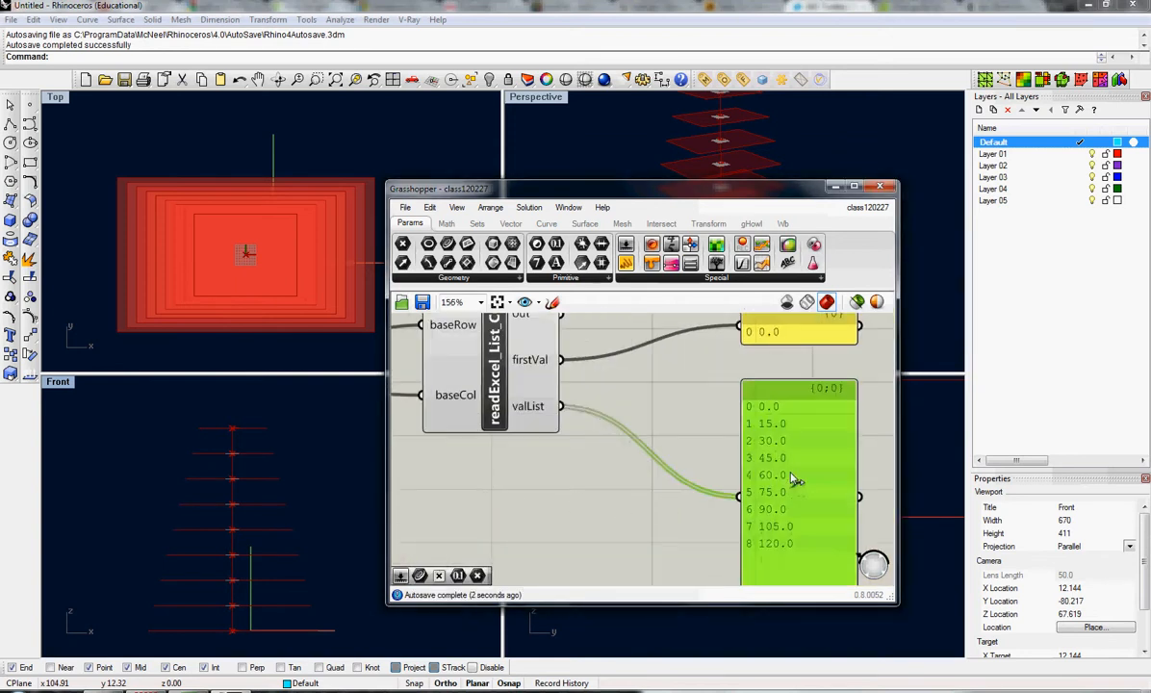
right_drag(746, 464, 624, 479)
scroll(621, 478, down, 3)
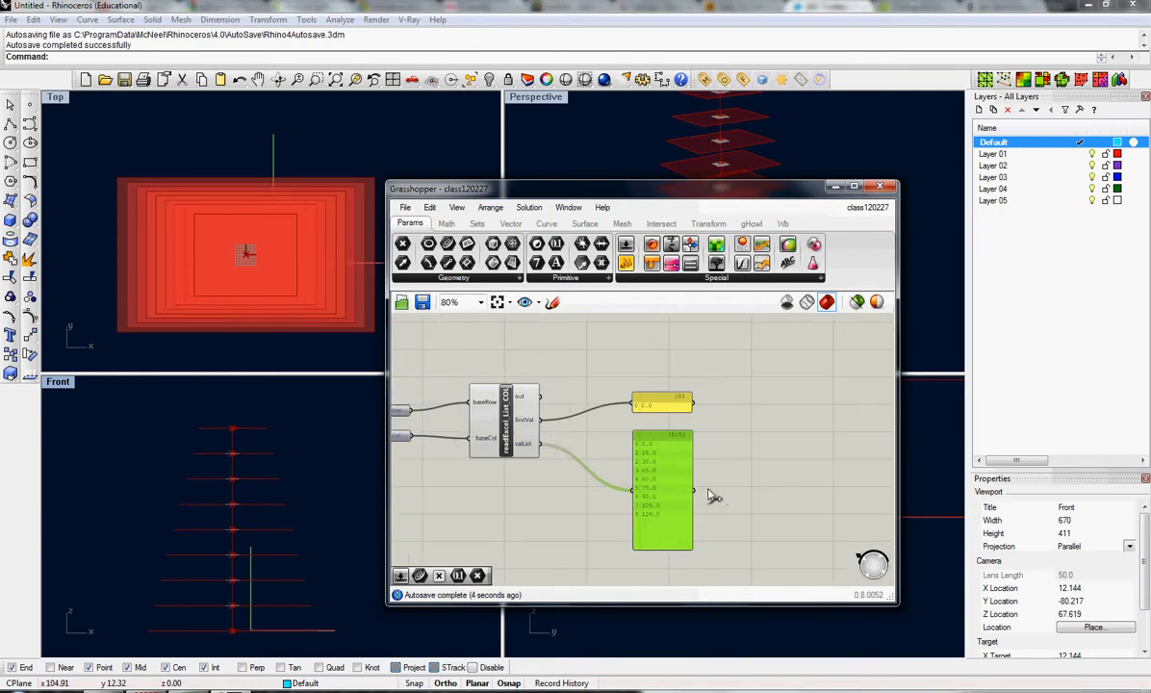
scroll(694, 496, down, 5)
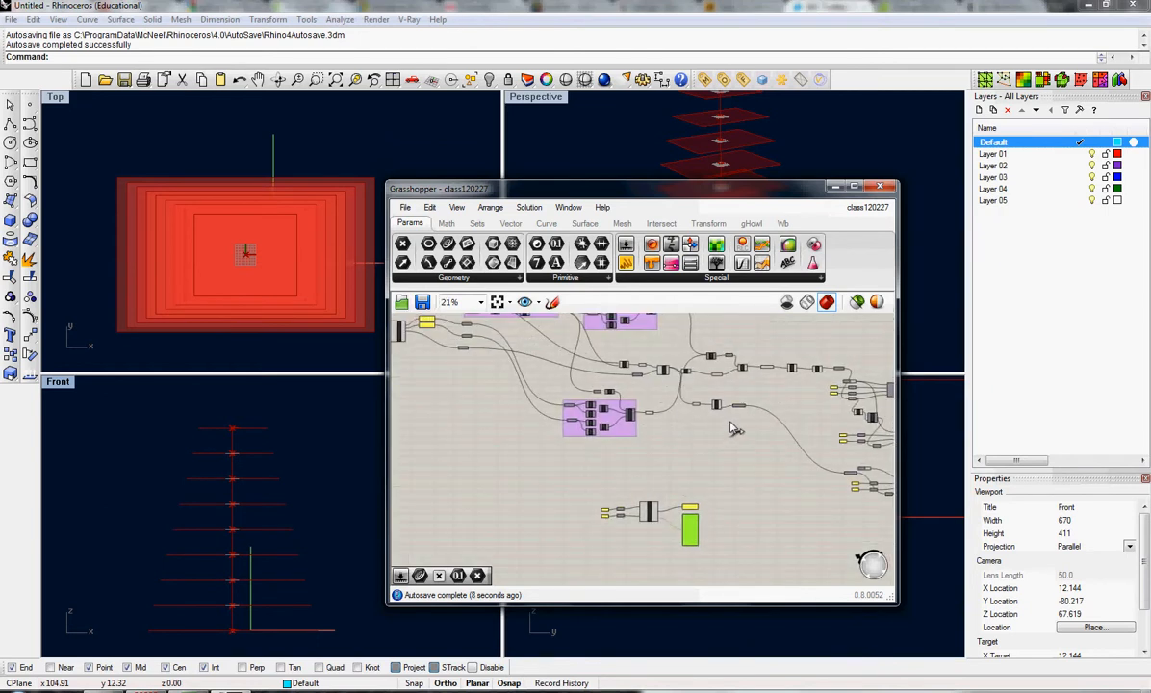
Step: Add a Point XYZ component below FloorElevation and connect the X and Y outputs of pComp to its X and Y inputs
scroll(689, 414, up, 4)
scroll(687, 427, down, 2)
scroll(687, 427, up, 3)
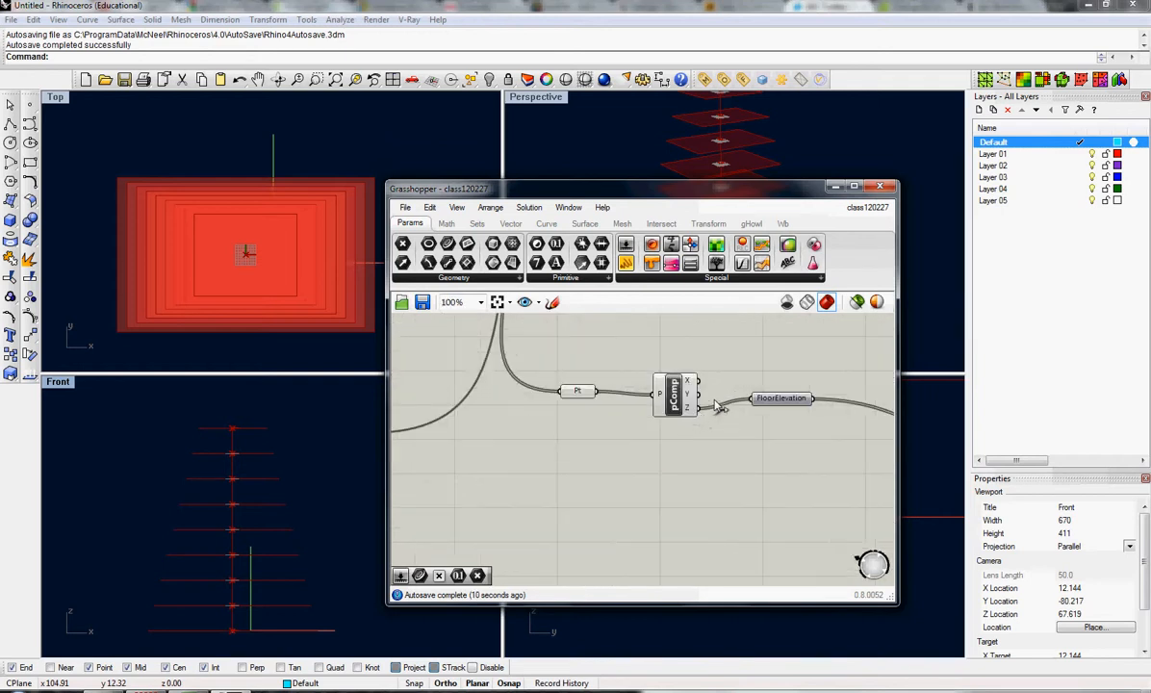
click(578, 391)
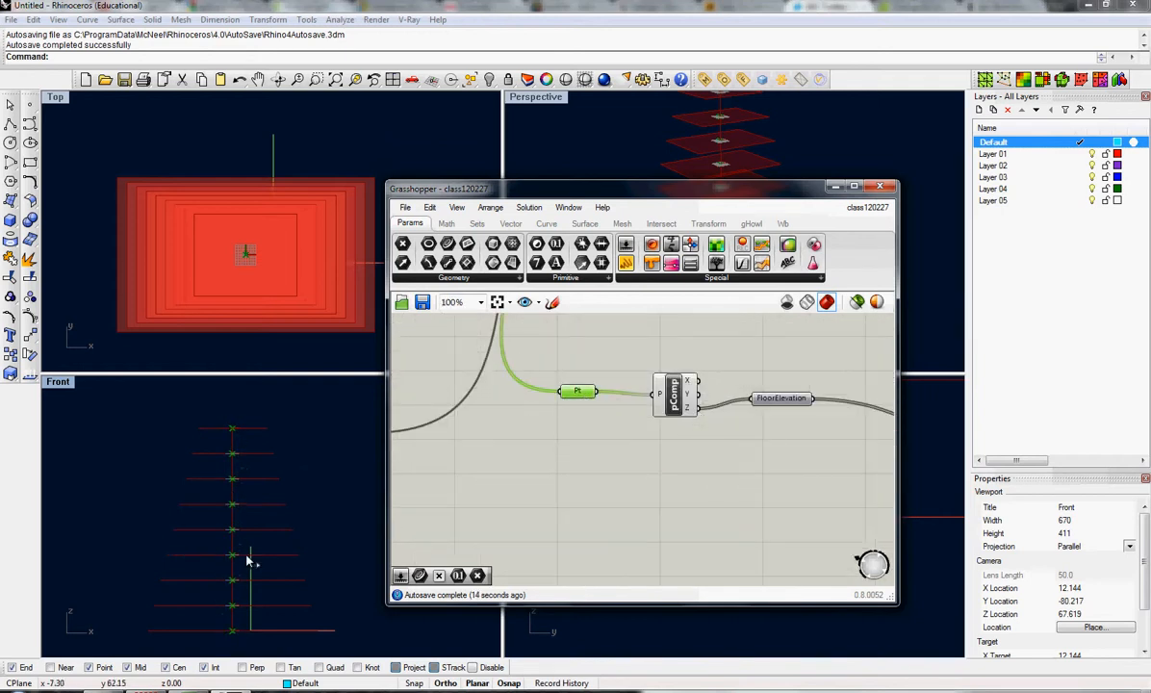
click(513, 225)
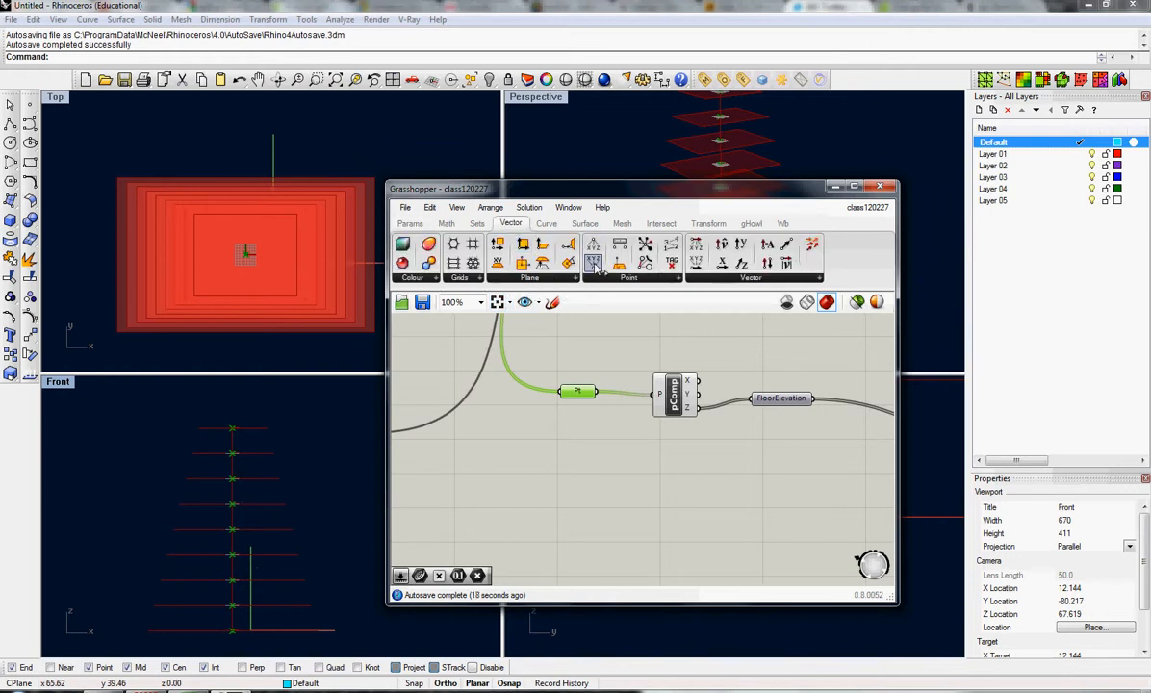
drag(594, 264, 771, 497)
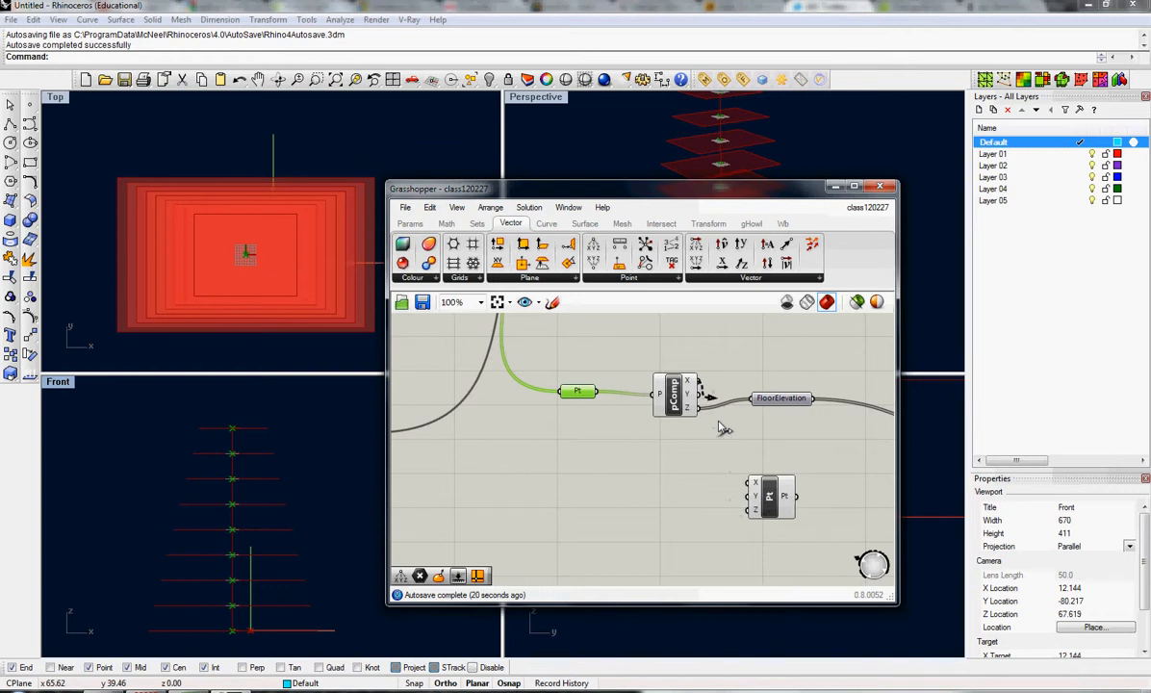
drag(698, 381, 748, 482)
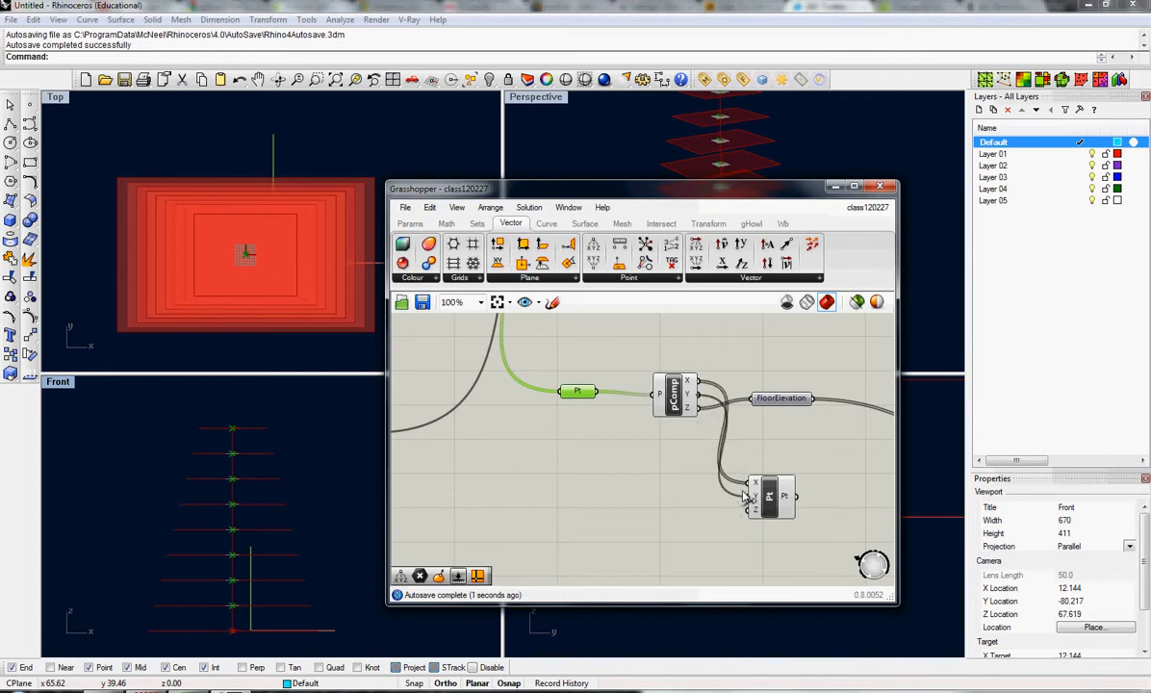
Step: Move the new Point XYZ component down to just above the output panels of readExcel_List_COL
scroll(615, 427, down, 4)
drag(614, 428, 660, 537)
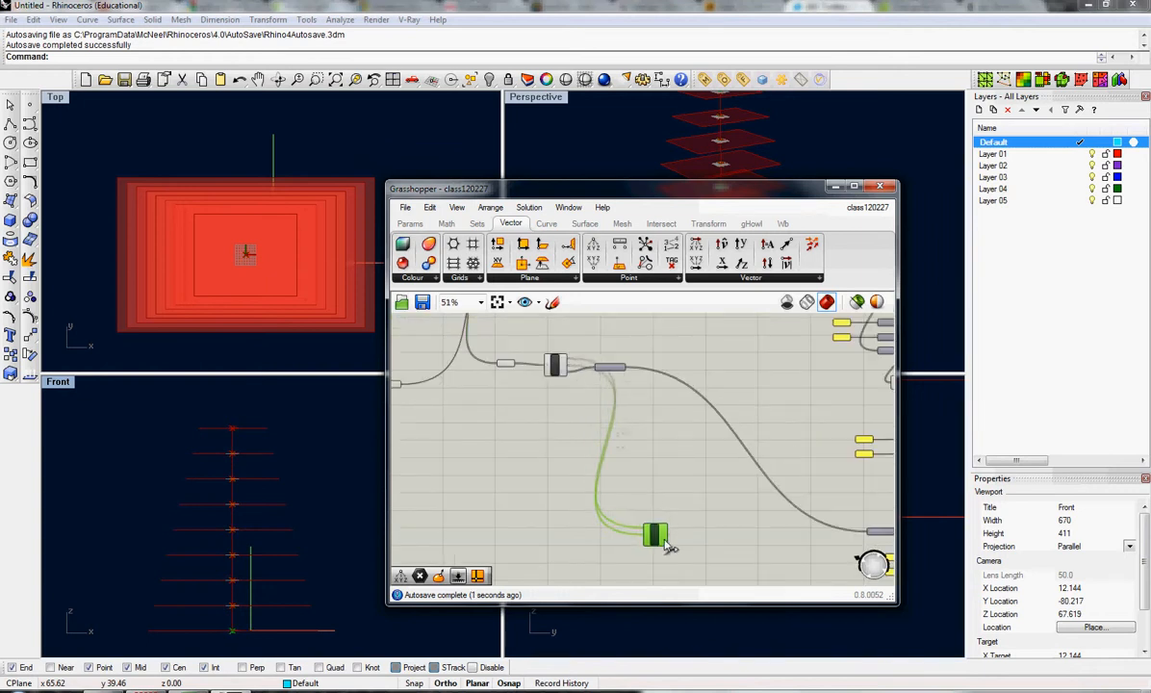
right_drag(659, 538, 642, 403)
drag(616, 385, 484, 412)
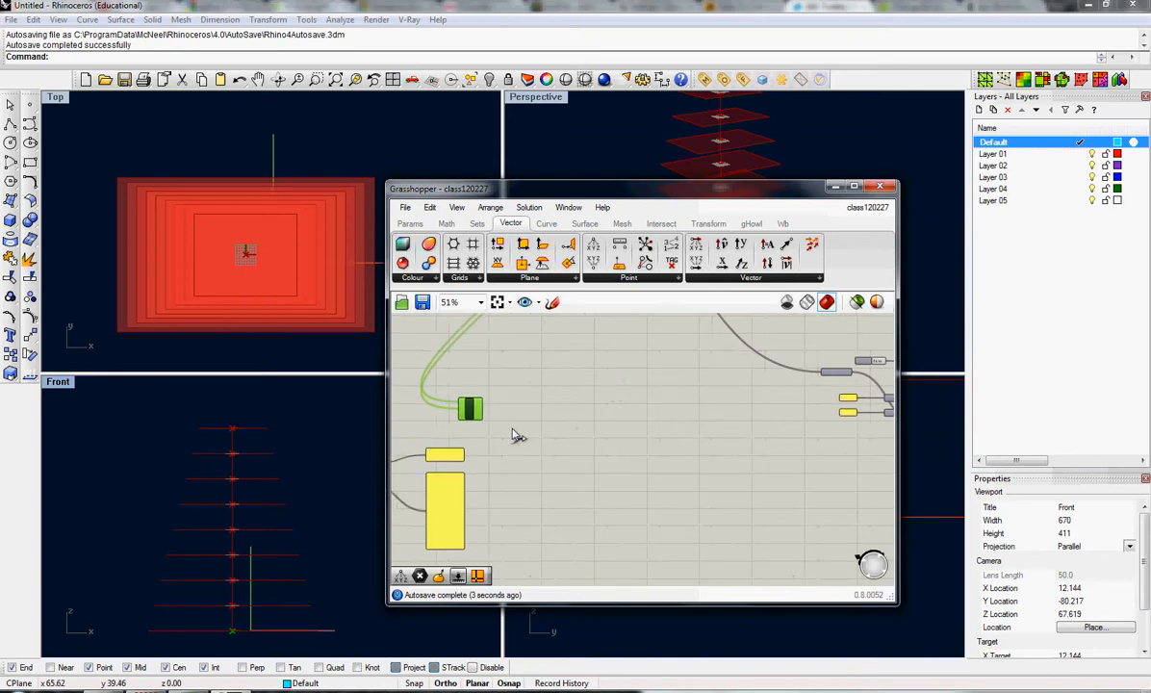
right_drag(515, 437, 702, 424)
Step: Add a Number parameter named floorHeights, feed it from valList, and connect it to the Z input of the new Point XYZ component
scroll(585, 451, up, 4)
click(411, 225)
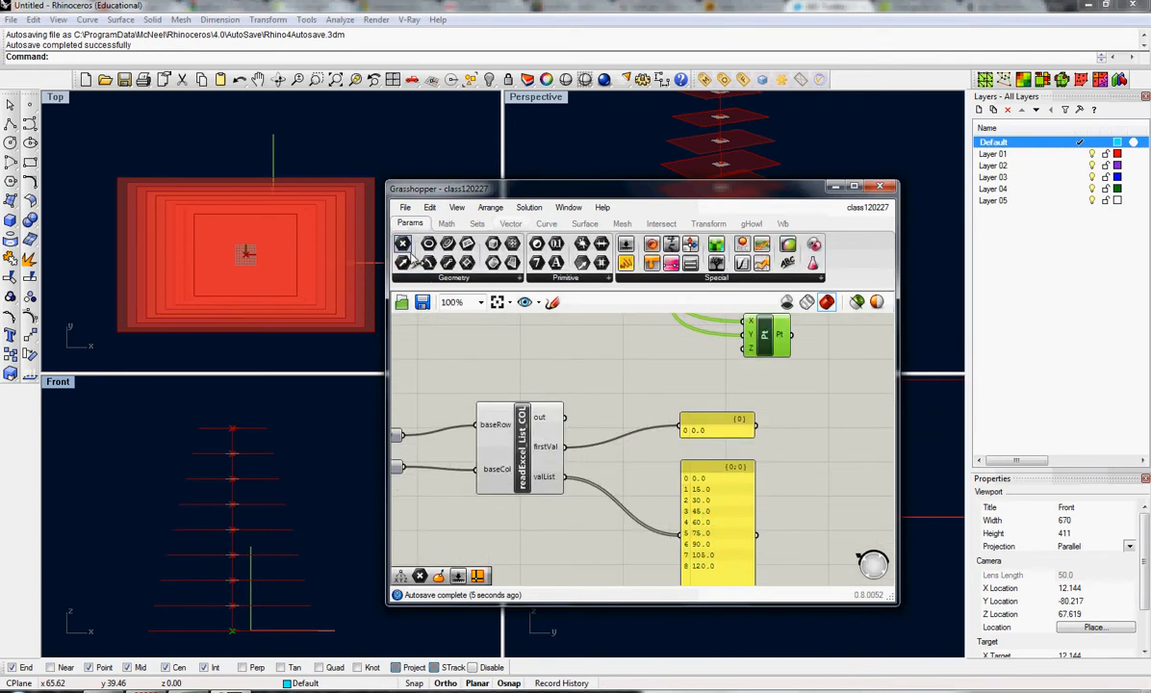
drag(567, 270, 651, 397)
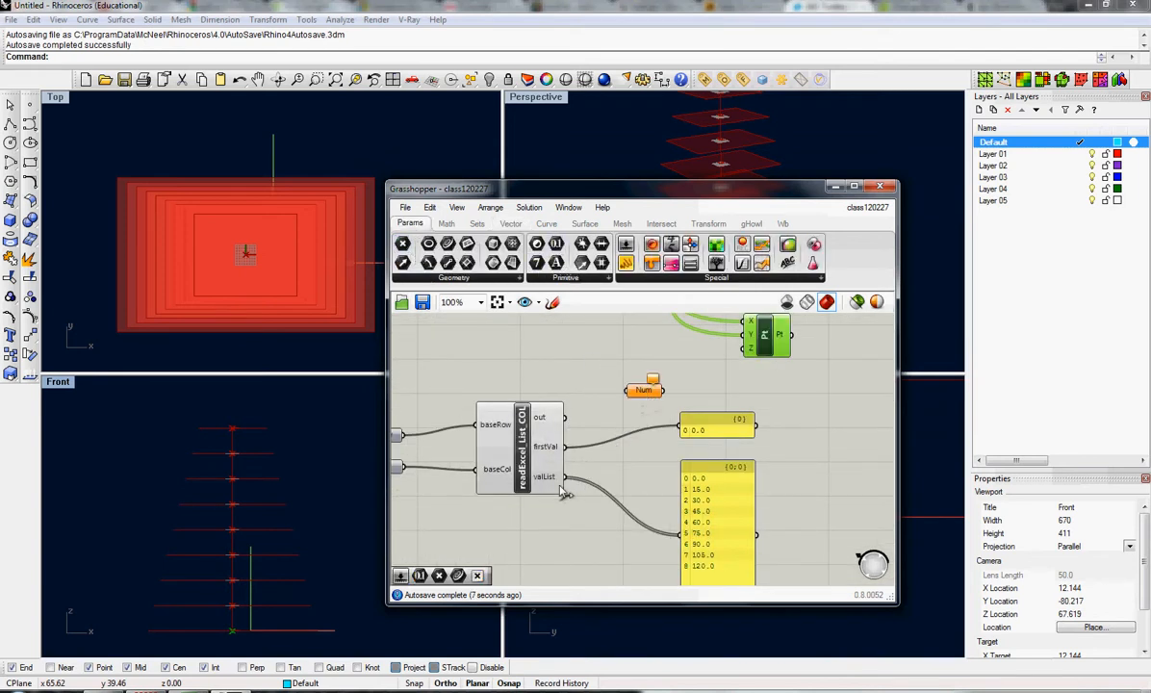
drag(565, 478, 628, 390)
right_click(645, 391)
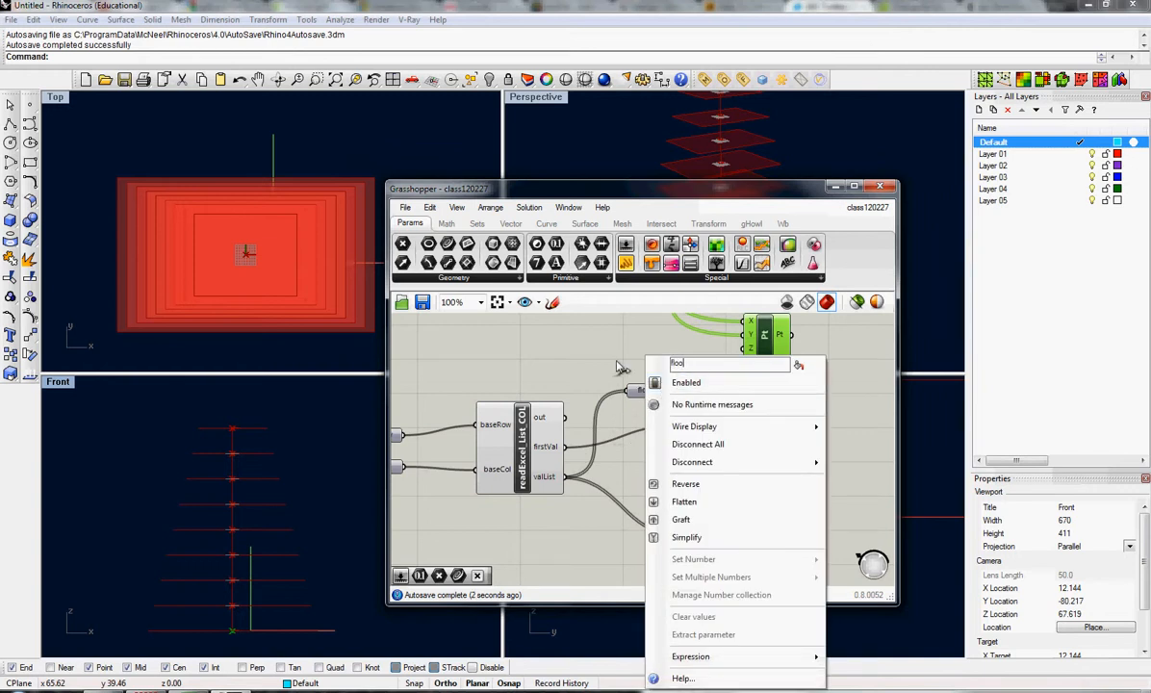
text(floorHeight)
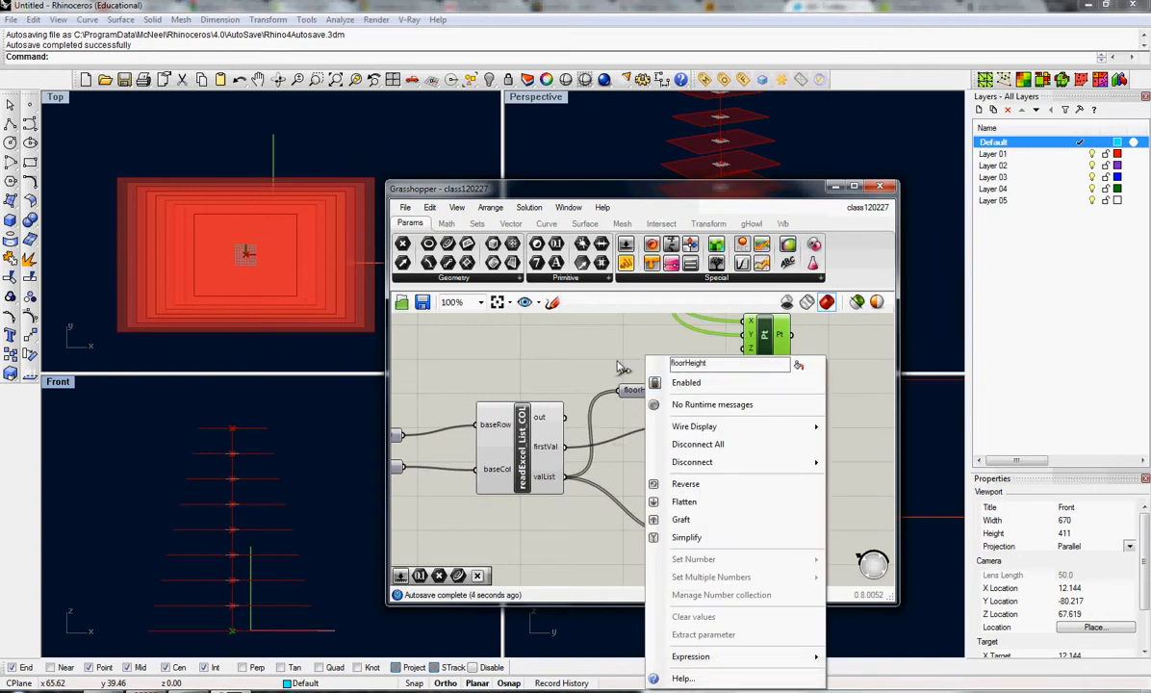
text(s)
key(Return)
drag(673, 390, 743, 364)
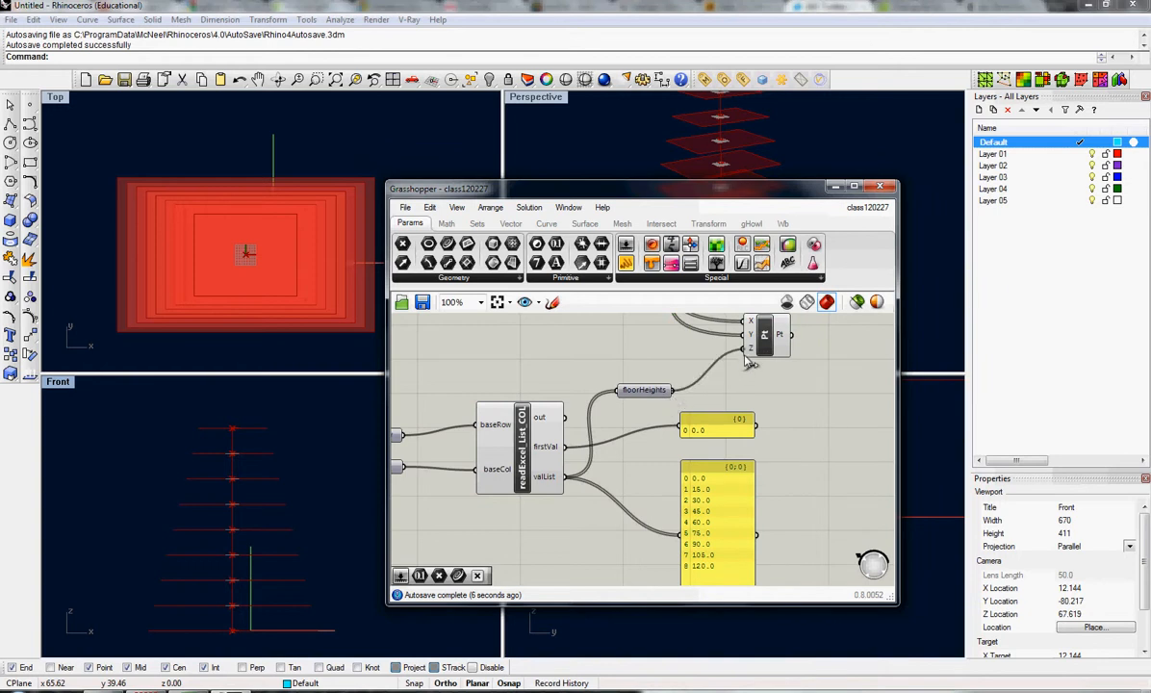
click(766, 337)
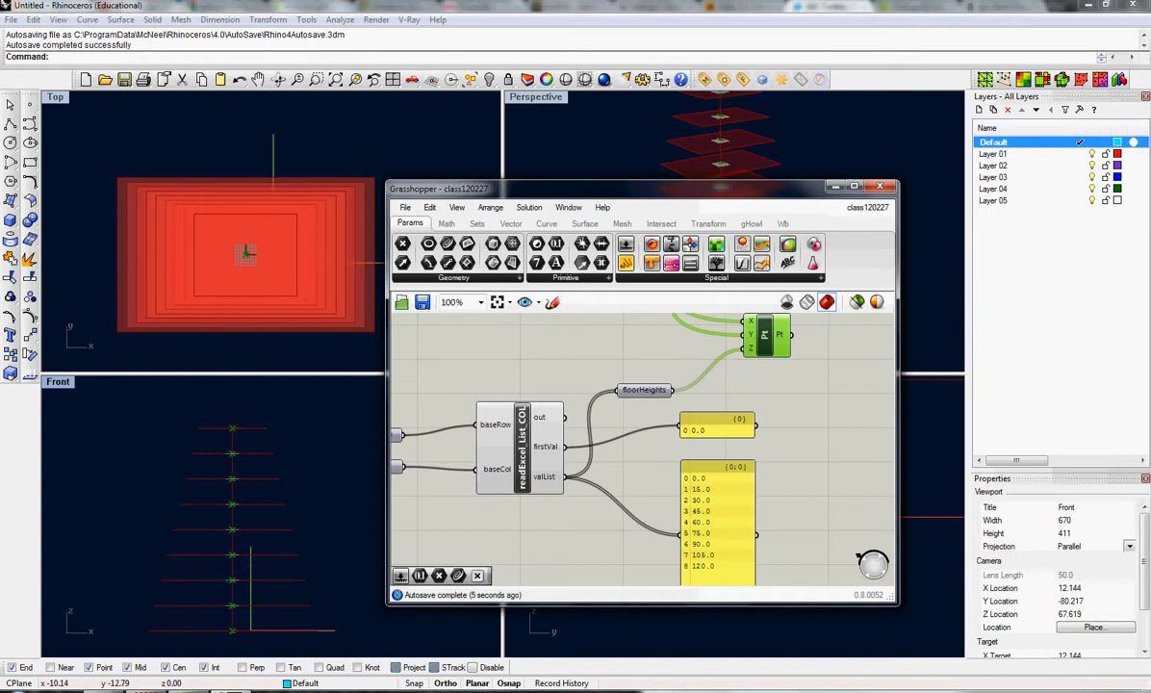
Step: In the Excel Tower2 sheet, set the elevations of floors 2, 3 and 4 to 20, 40 and 50 feet
click(277, 691)
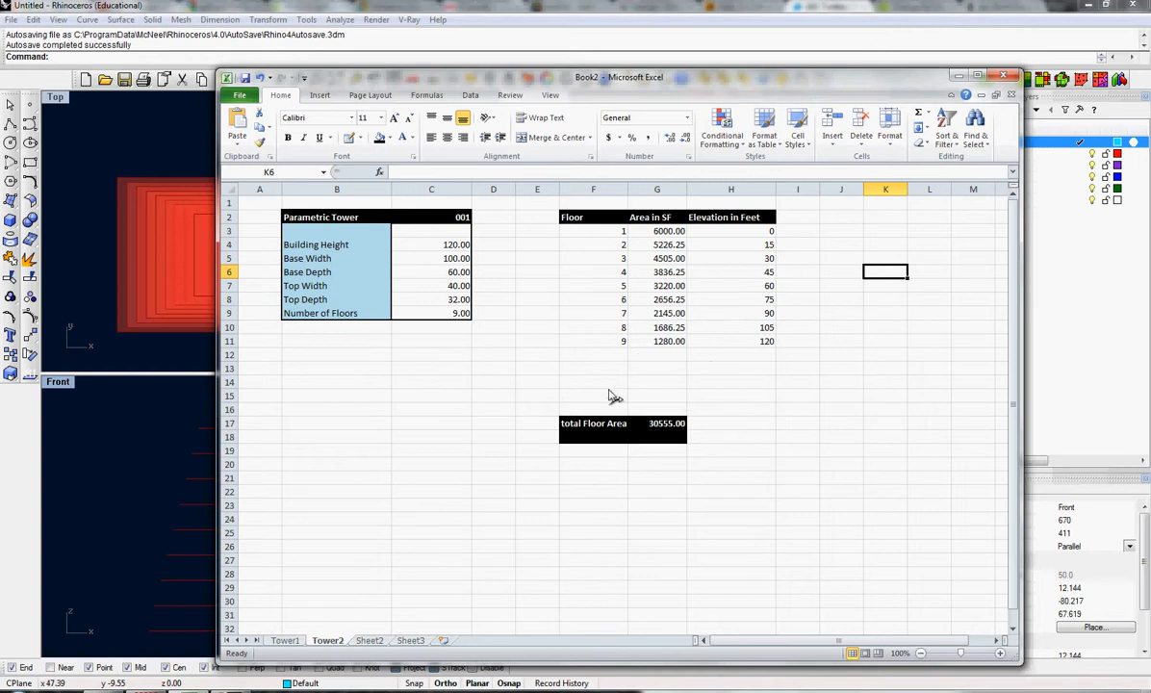
click(760, 246)
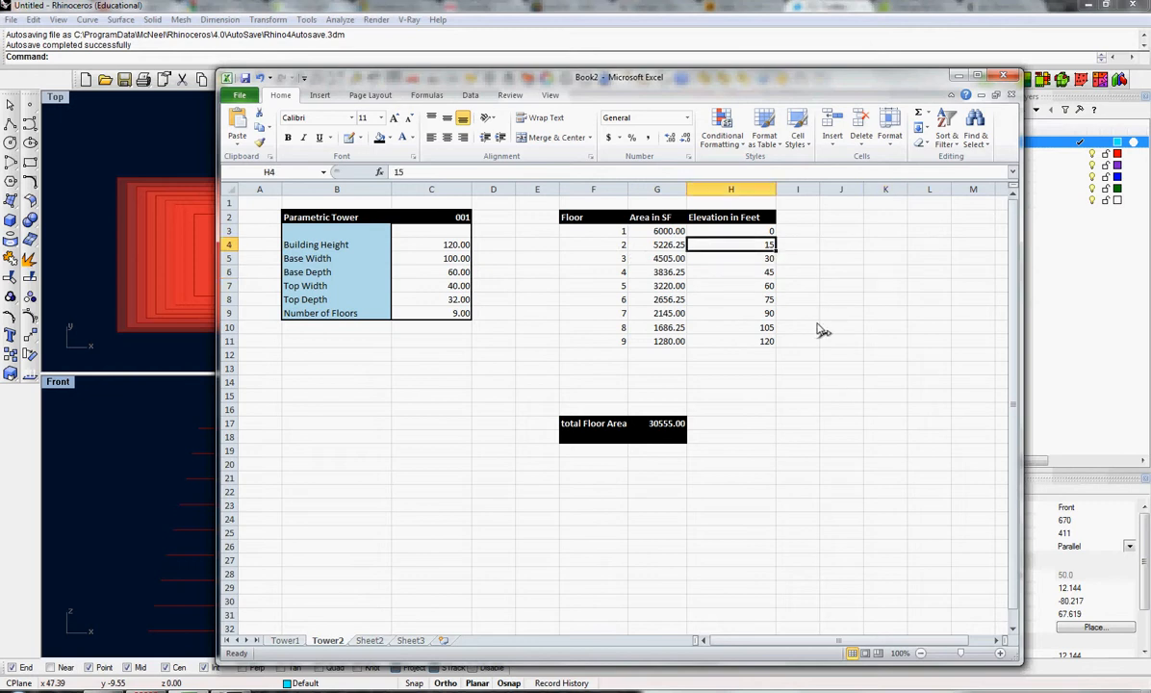
text(20)
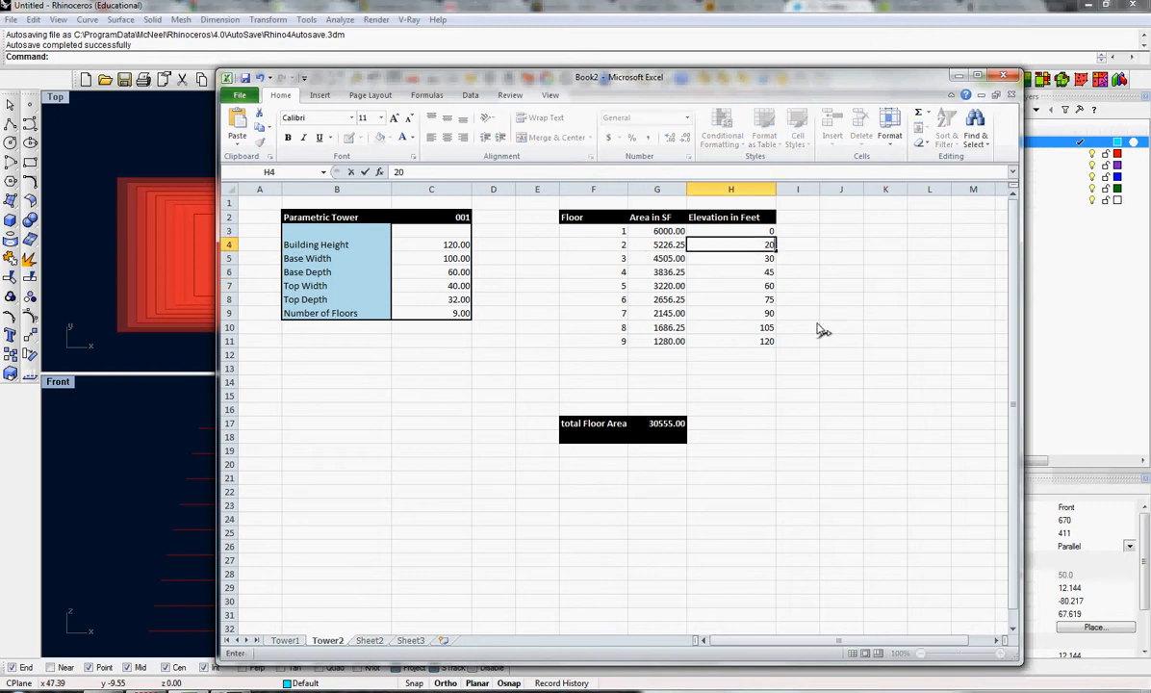
key(Return)
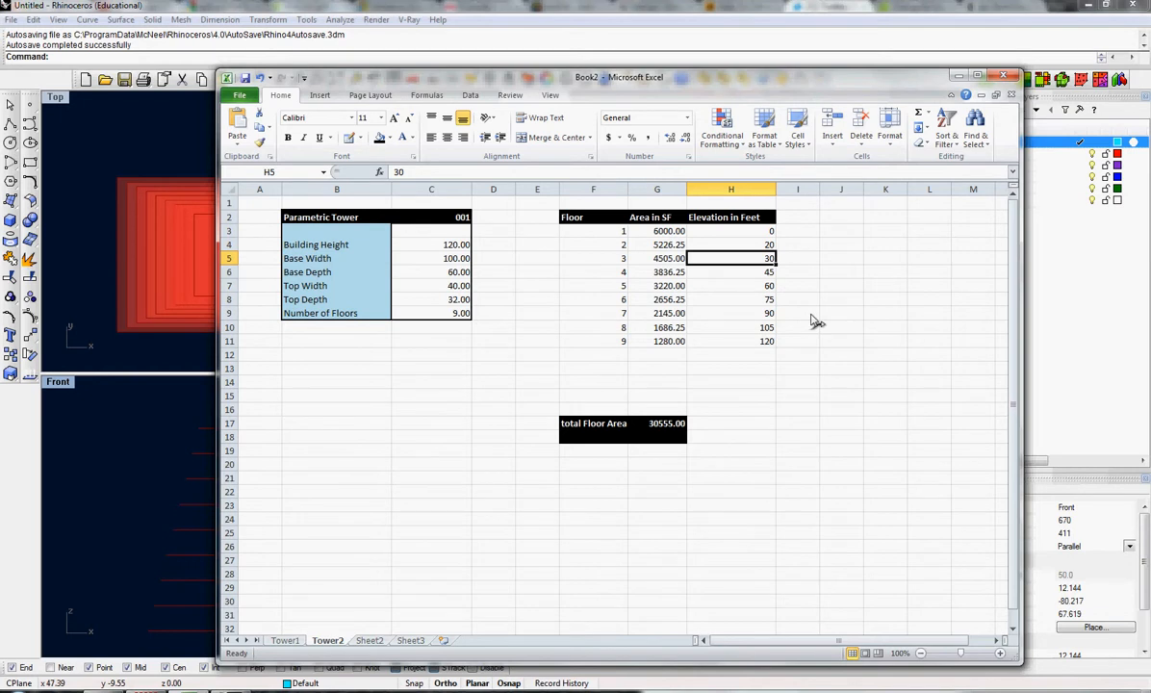
text(32)
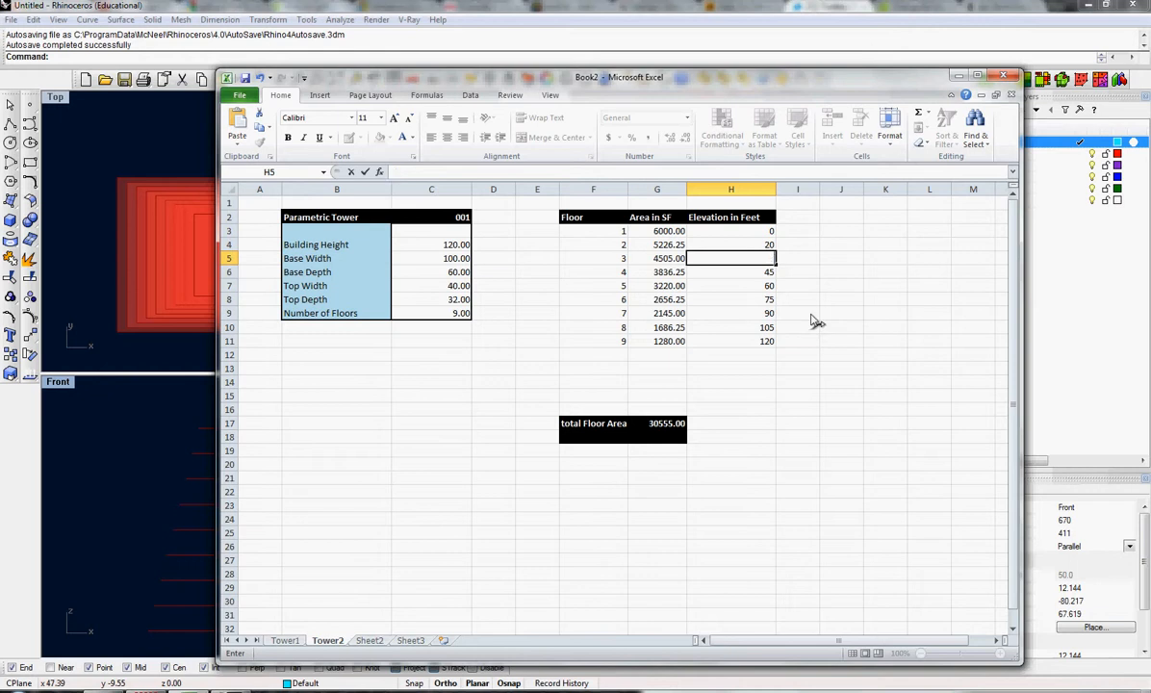
key(Return)
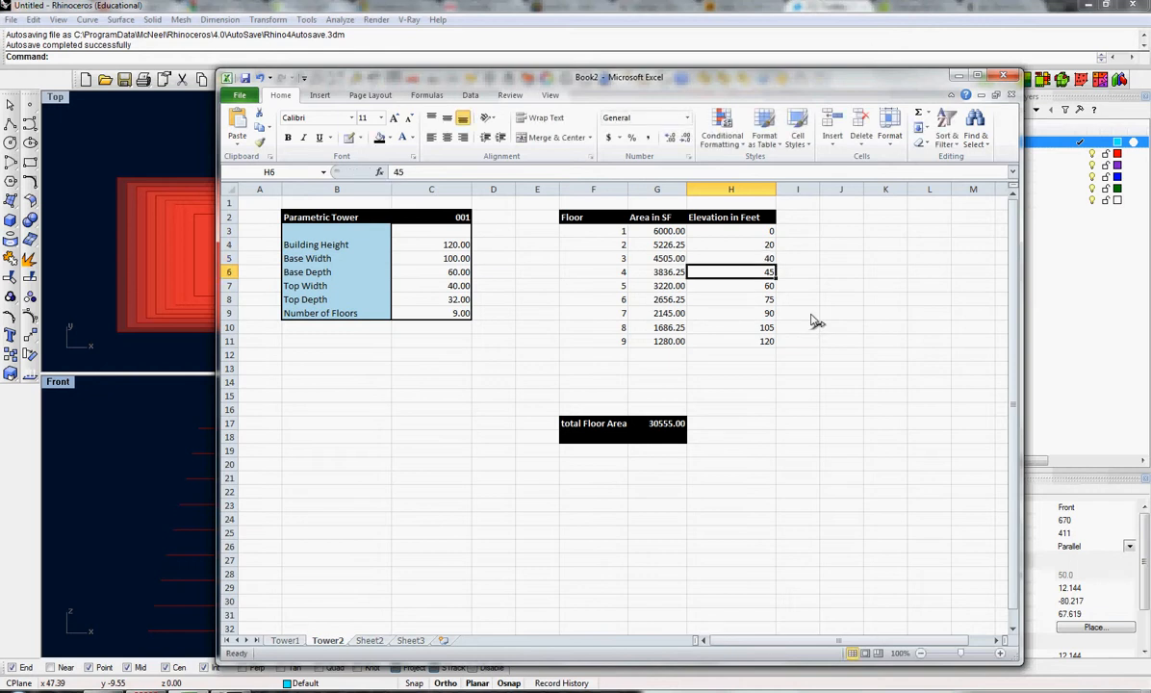
text(5)
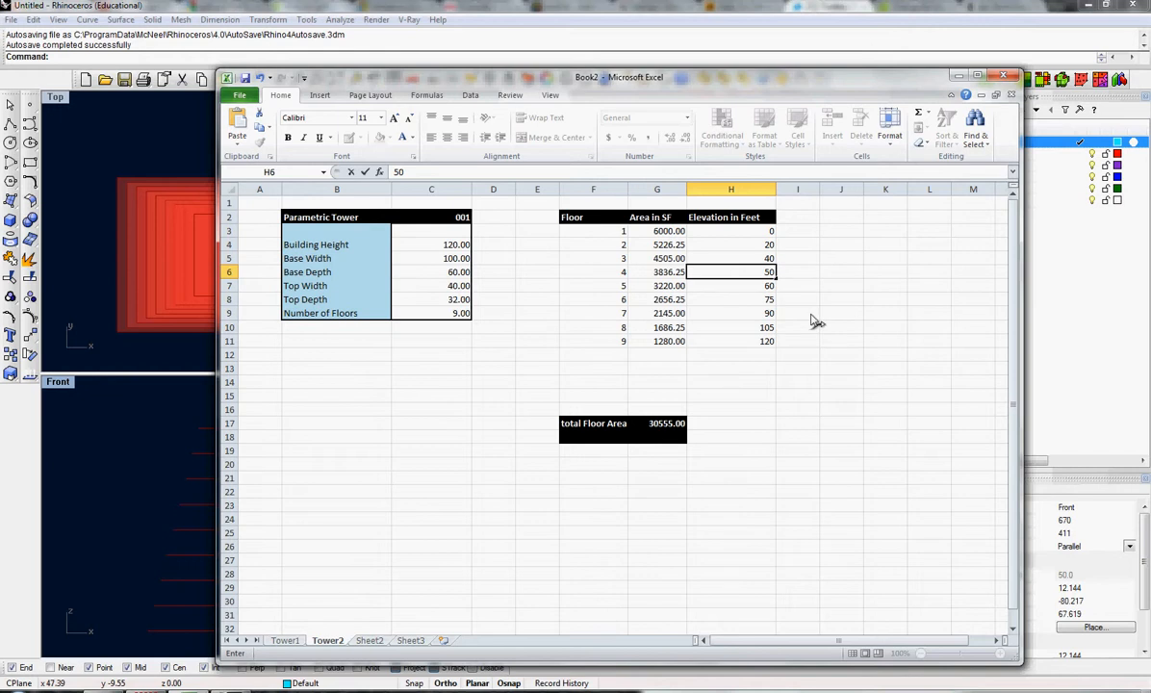
key(Return)
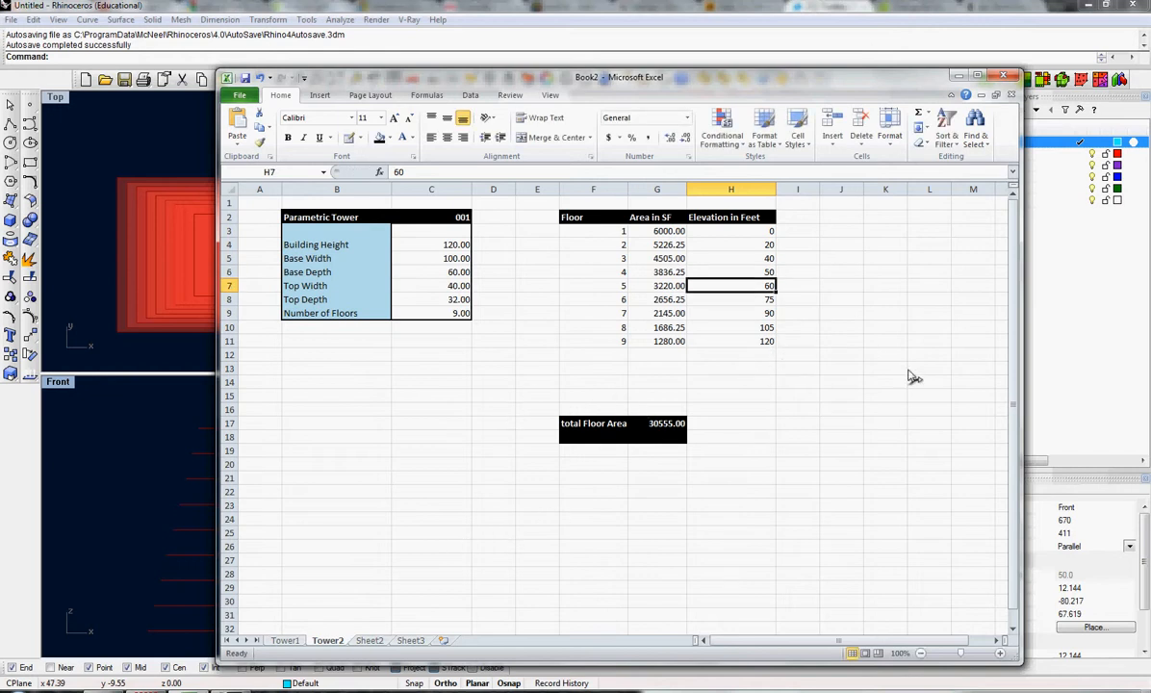
Step: Recompute the Grasshopper definition to read the edited elevations, and select the new Point XYZ component to preview its points
click(116, 456)
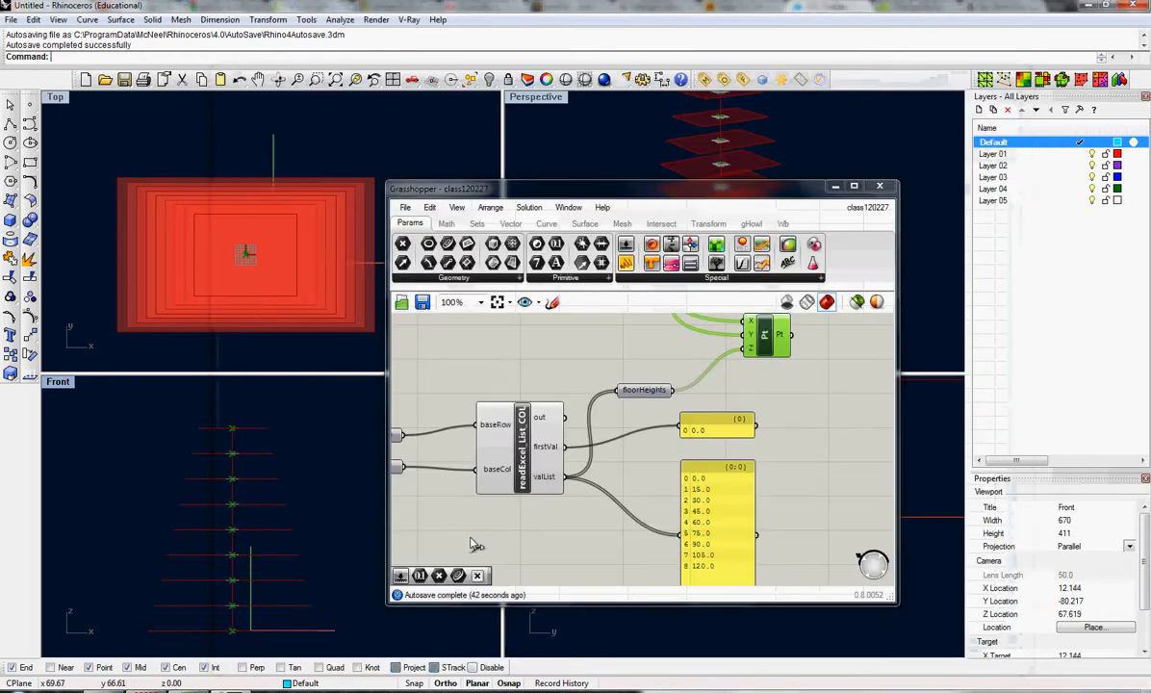
middle_click(551, 513)
click(547, 578)
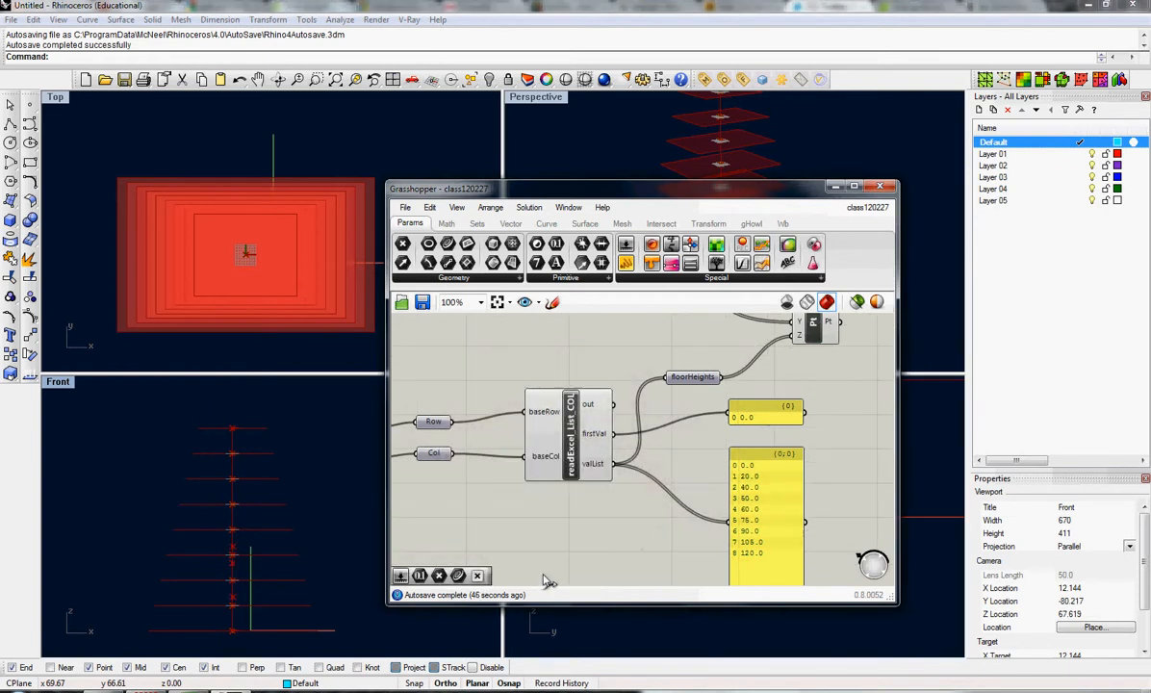
right_drag(827, 409, 738, 474)
click(723, 384)
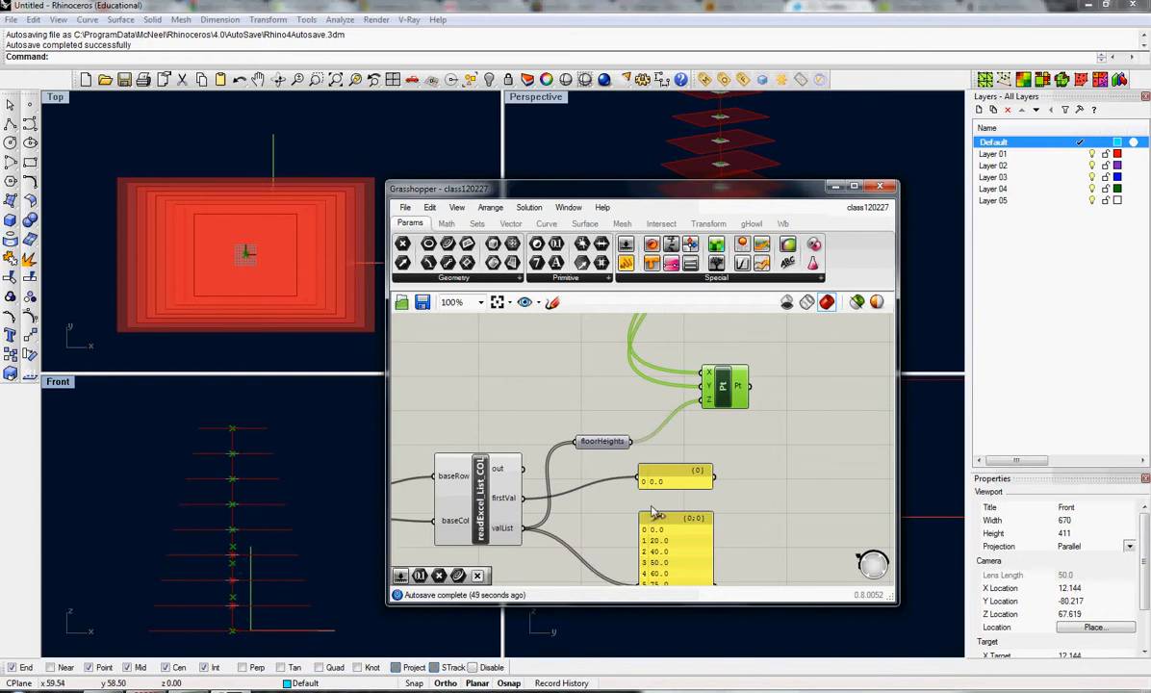
Step: Move the new Point XYZ component up to just below the FloorElevation parameter, beside the point decomposition component
scroll(607, 491, down, 6)
scroll(637, 458, down, 1)
right_drag(686, 467, 621, 490)
scroll(599, 436, up, 1)
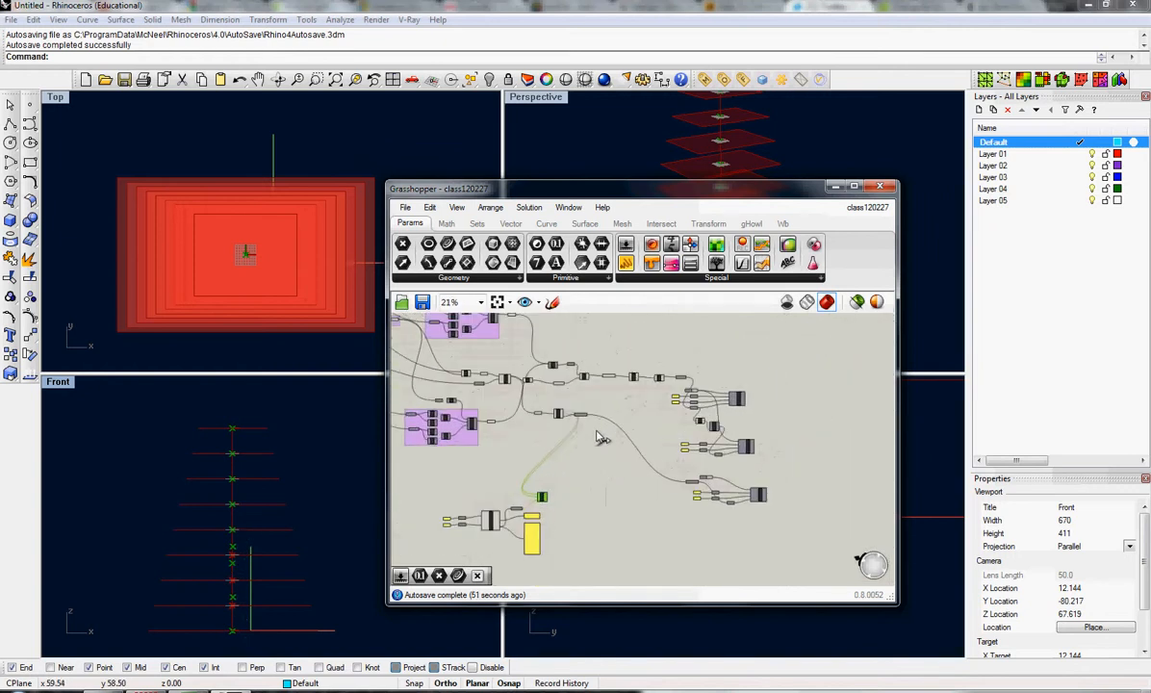
scroll(597, 423, up, 1)
scroll(623, 437, up, 2)
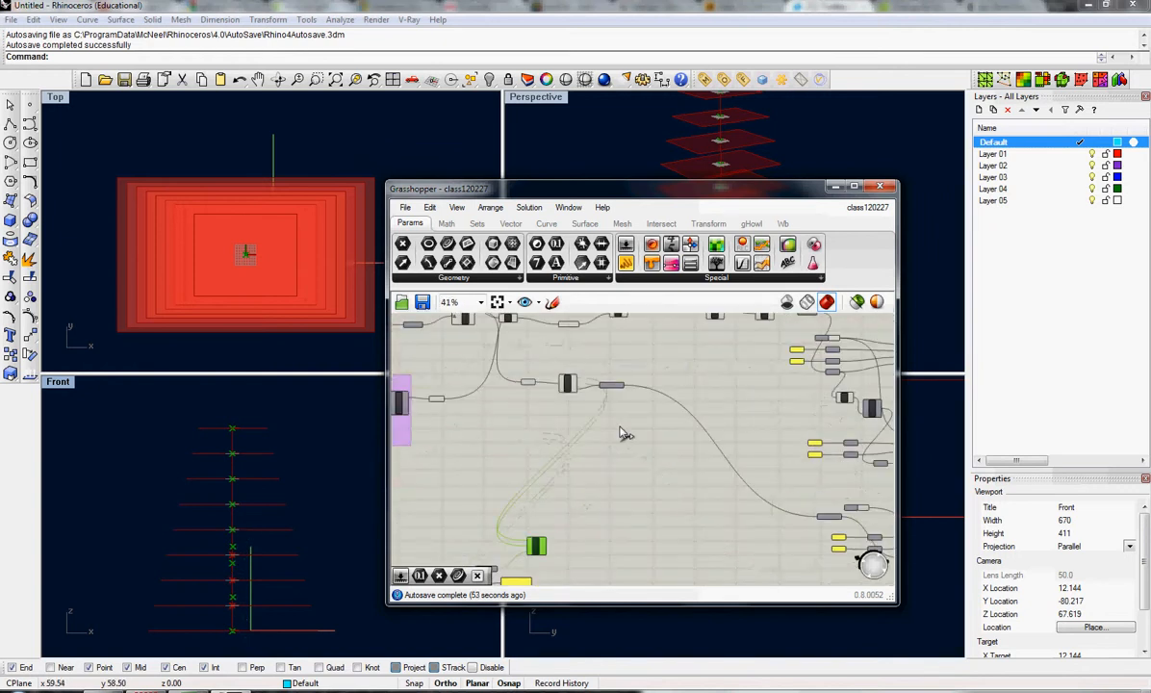
right_drag(575, 516, 565, 577)
drag(564, 571, 662, 454)
right_drag(679, 403, 652, 446)
scroll(653, 447, up, 2)
scroll(557, 454, up, 2)
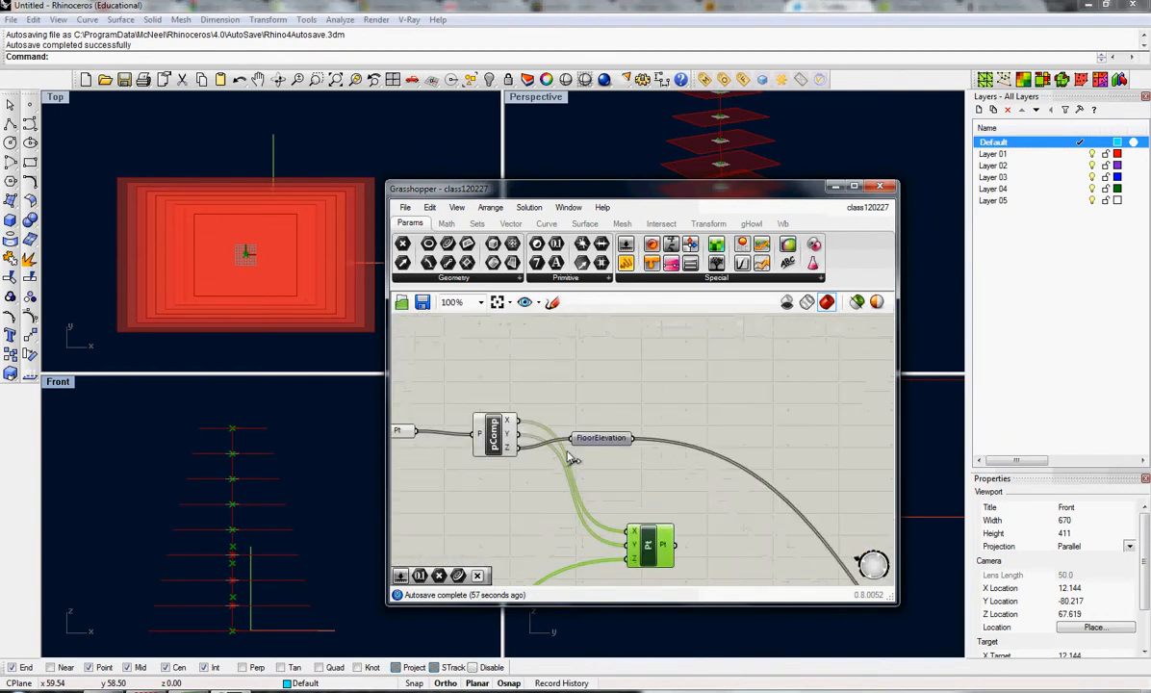
Step: Move the XY Plane component closer to the FloorPlanes parameter, between the Divide and section components
scroll(577, 461, down, 4)
scroll(609, 459, up, 1)
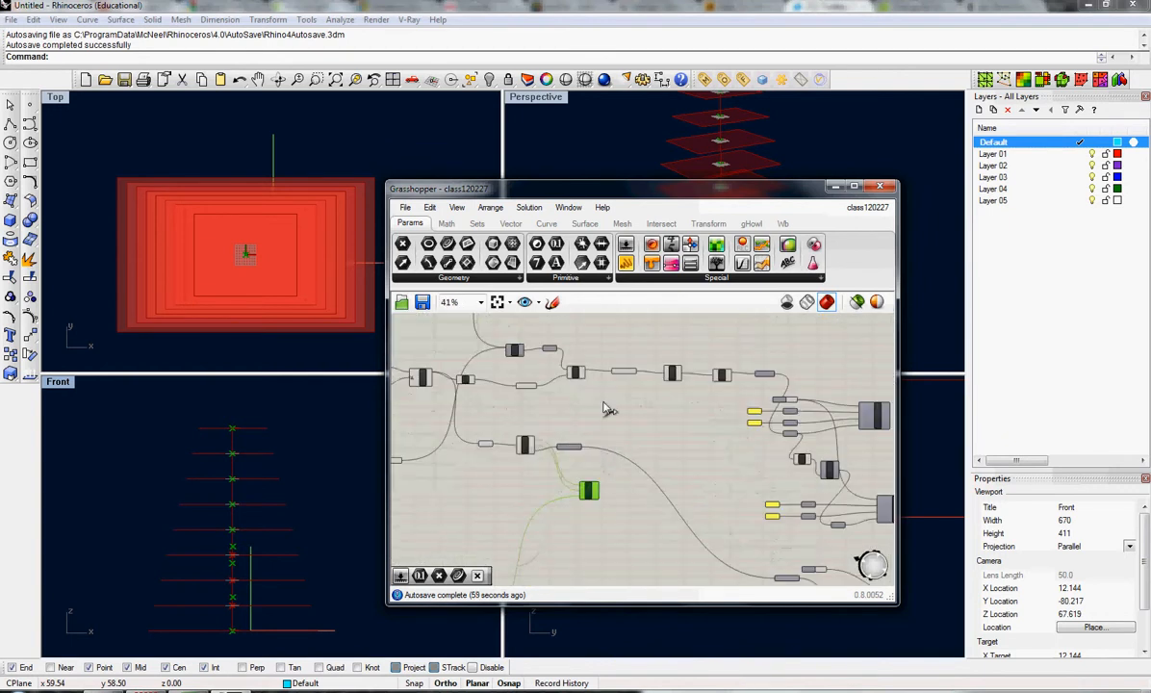
scroll(608, 409, up, 3)
scroll(624, 375, down, 2)
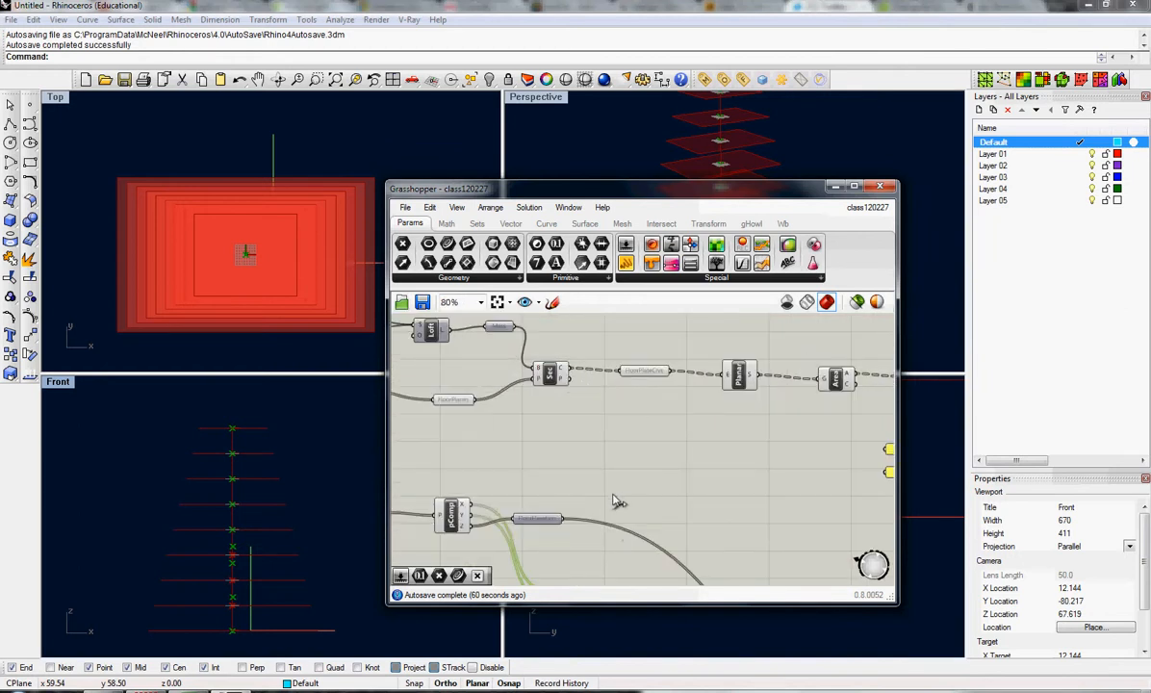
right_drag(618, 503, 810, 471)
drag(529, 361, 586, 379)
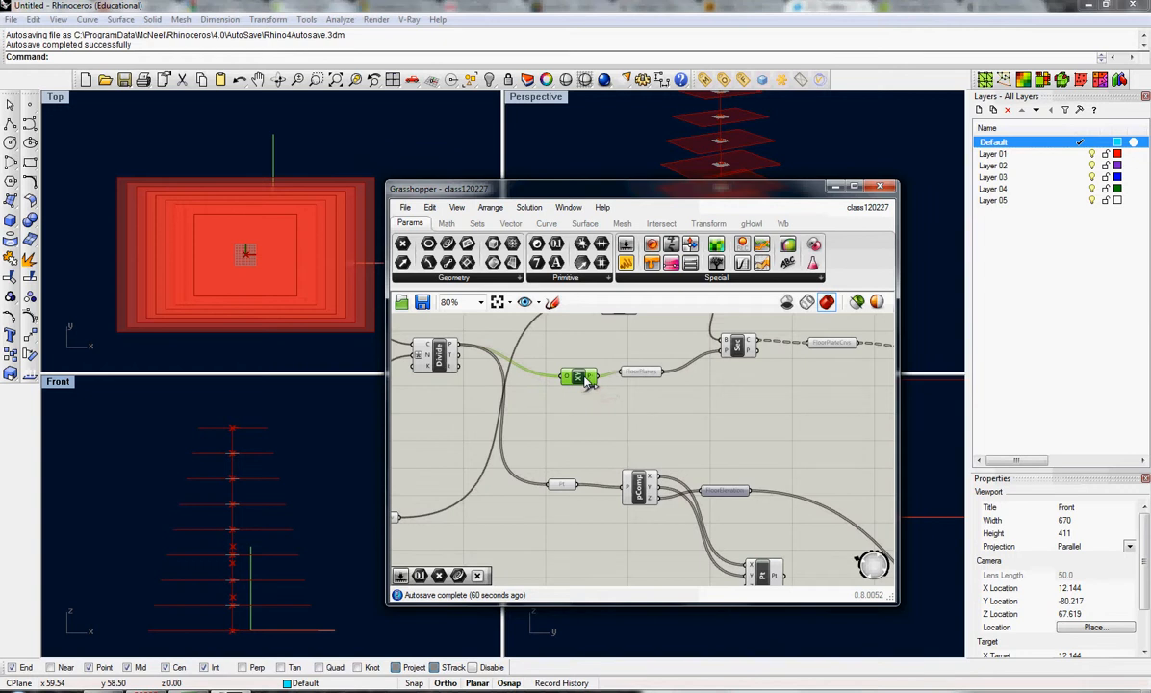
Step: Shift the section and Excel-writing components to the right to make room, and connect the new Point XYZ output to the XY Plane's origin input
right_drag(770, 506, 766, 437)
scroll(714, 497, down, 2)
scroll(714, 503, down, 3)
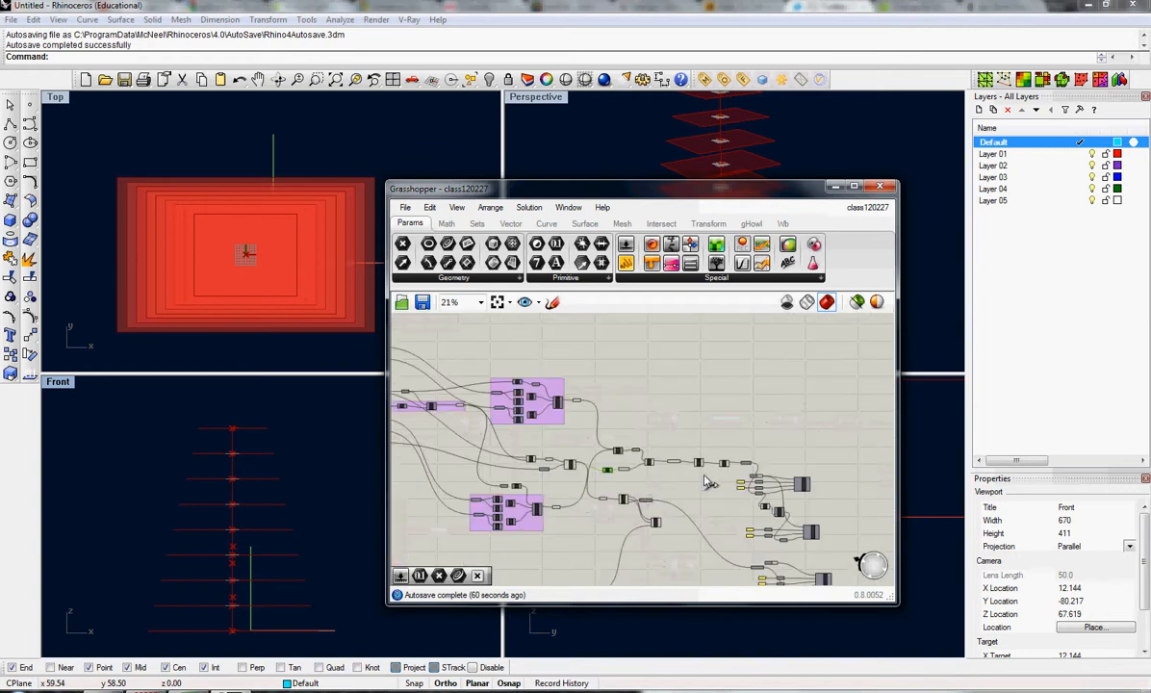
right_drag(832, 509, 749, 433)
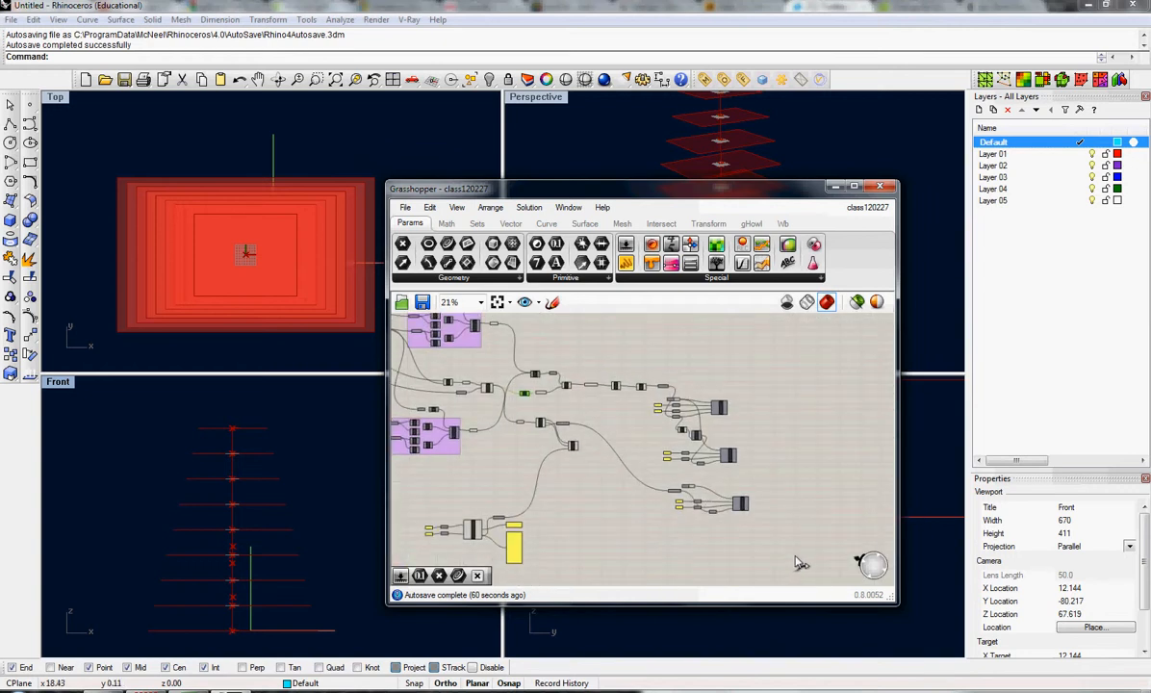
drag(794, 554, 655, 371)
drag(729, 414, 878, 427)
drag(702, 354, 638, 405)
click(618, 468)
scroll(621, 474, up, 5)
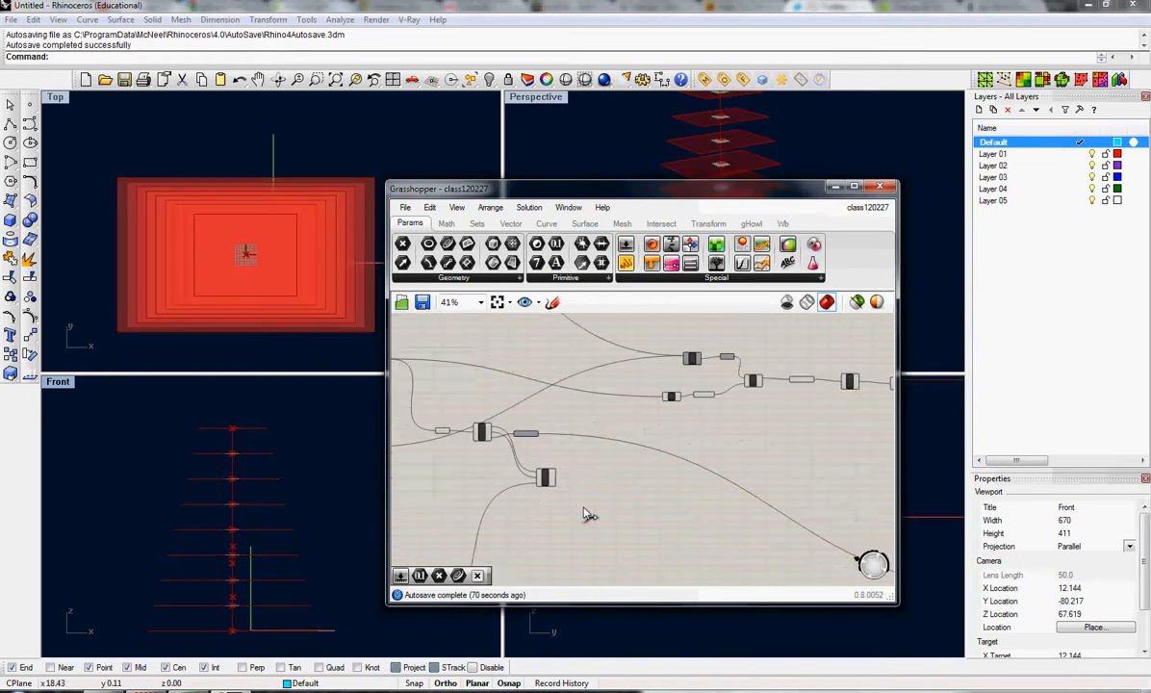
drag(529, 523, 700, 401)
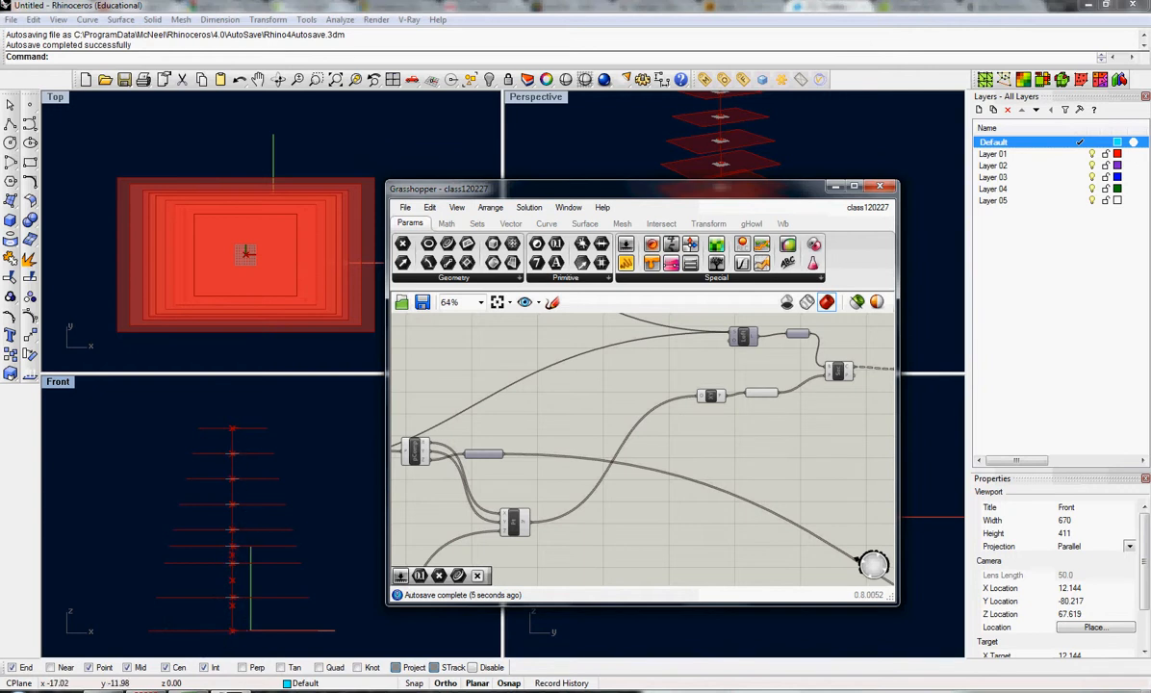
Step: In the Excel Tower2 sheet, set the elevations of floors 2 and 3 to 18 and 38 feet
click(227, 690)
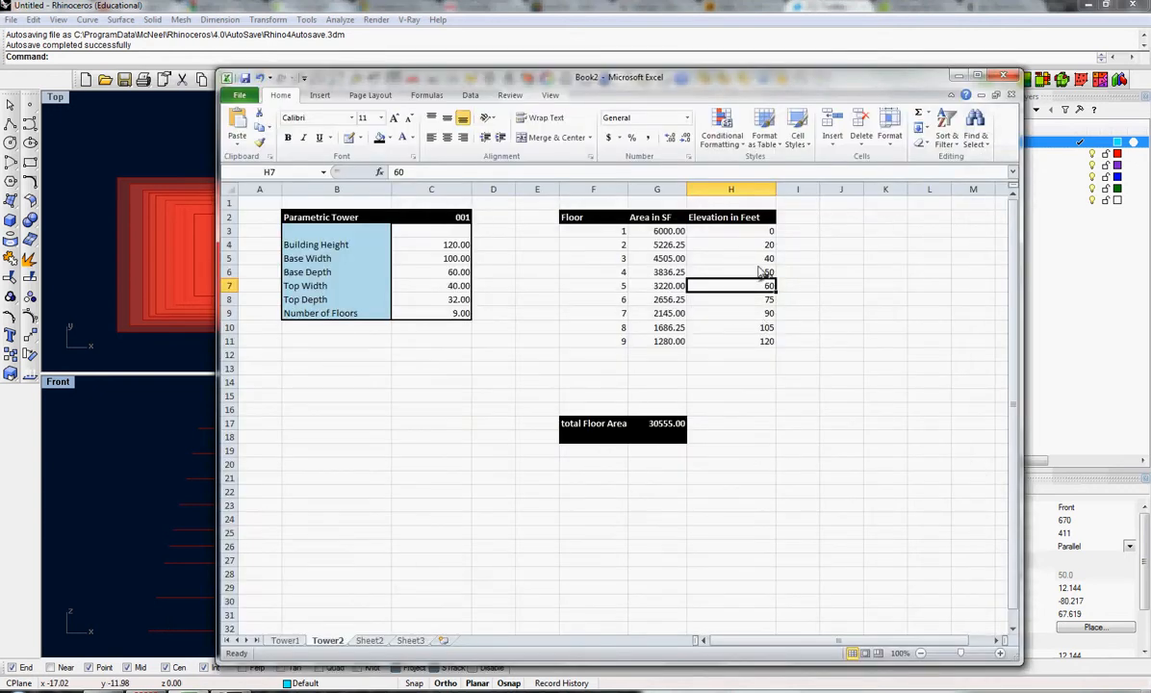
click(728, 243)
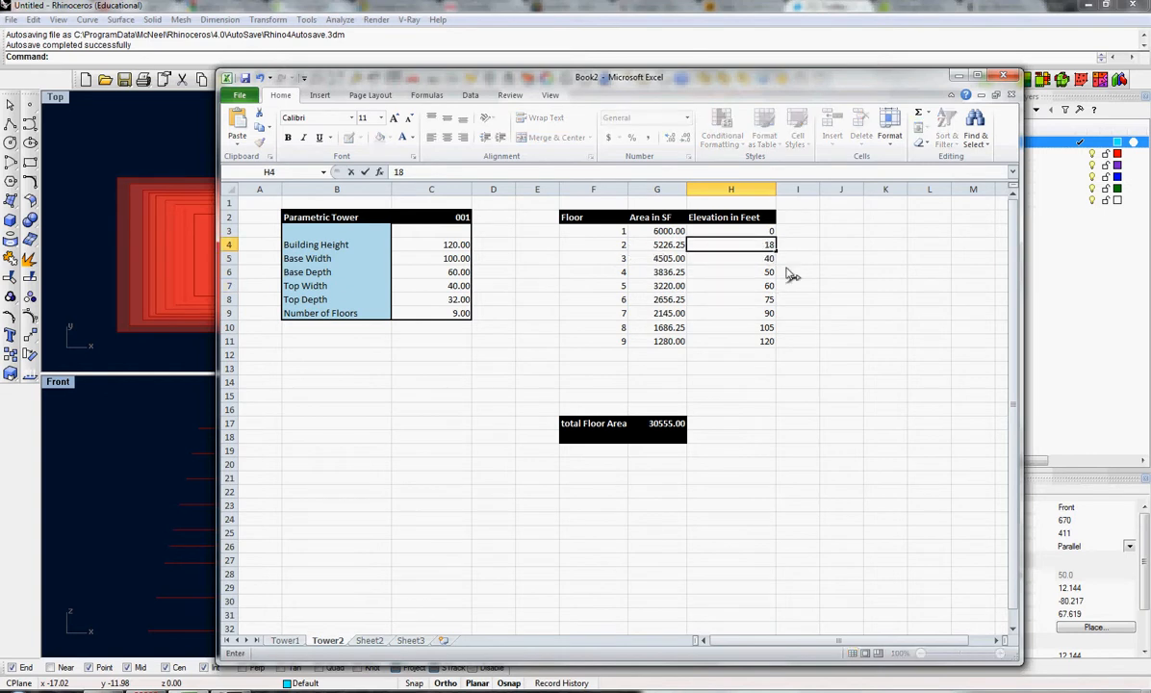
key(Return)
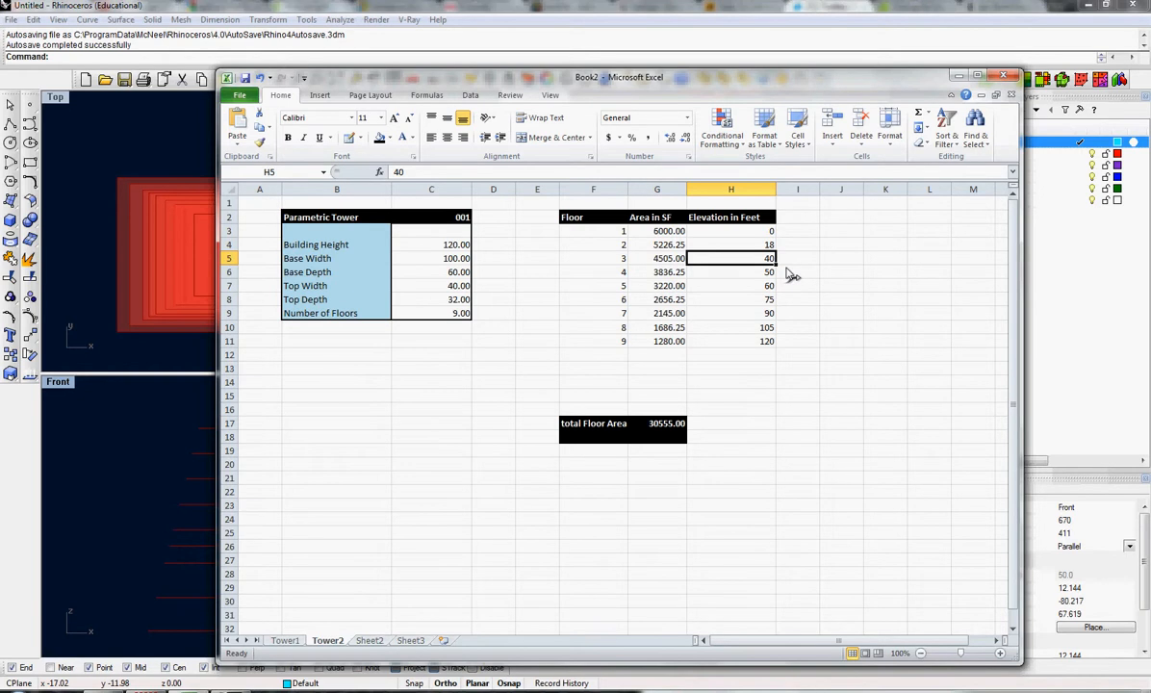
text(38)
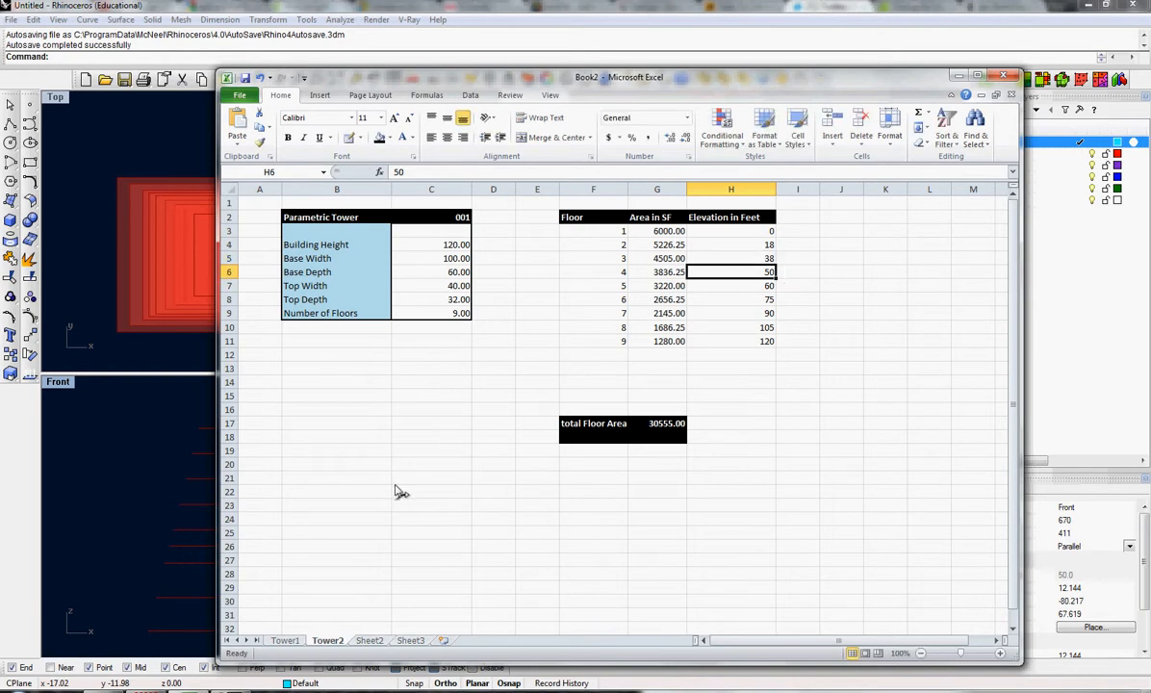
key(Return)
Step: Return to Grasshopper and recompute the definition so the floor plates use the edited Tower2 elevations
click(111, 527)
right_drag(674, 535, 627, 530)
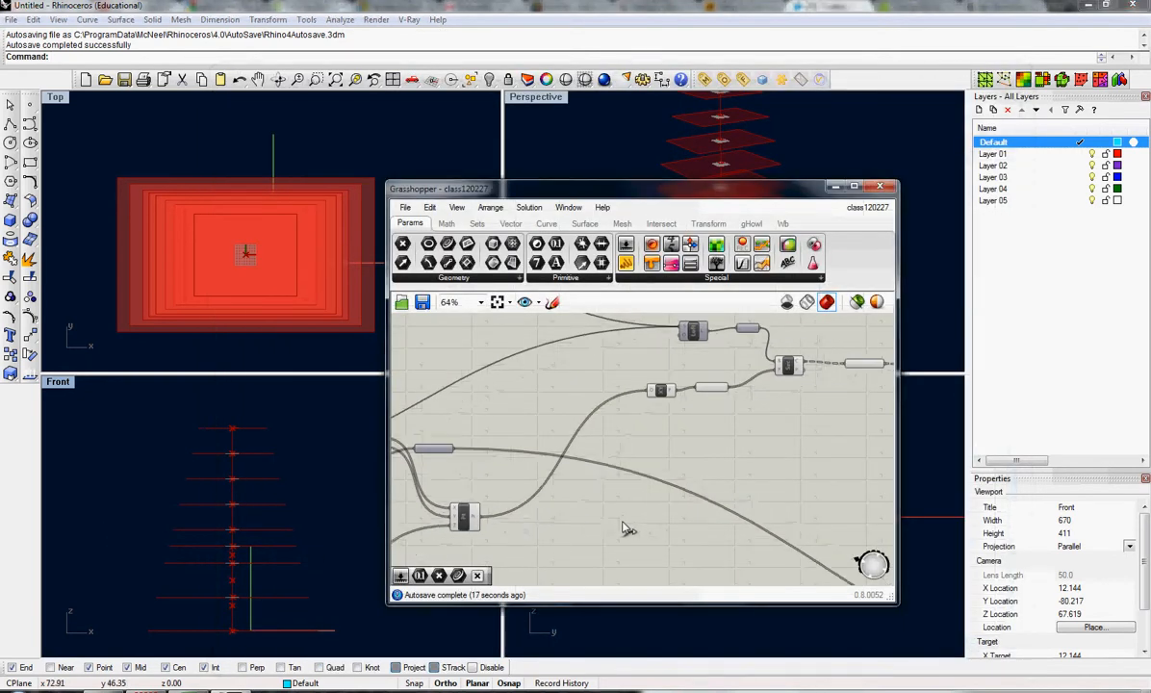
middle_click(622, 514)
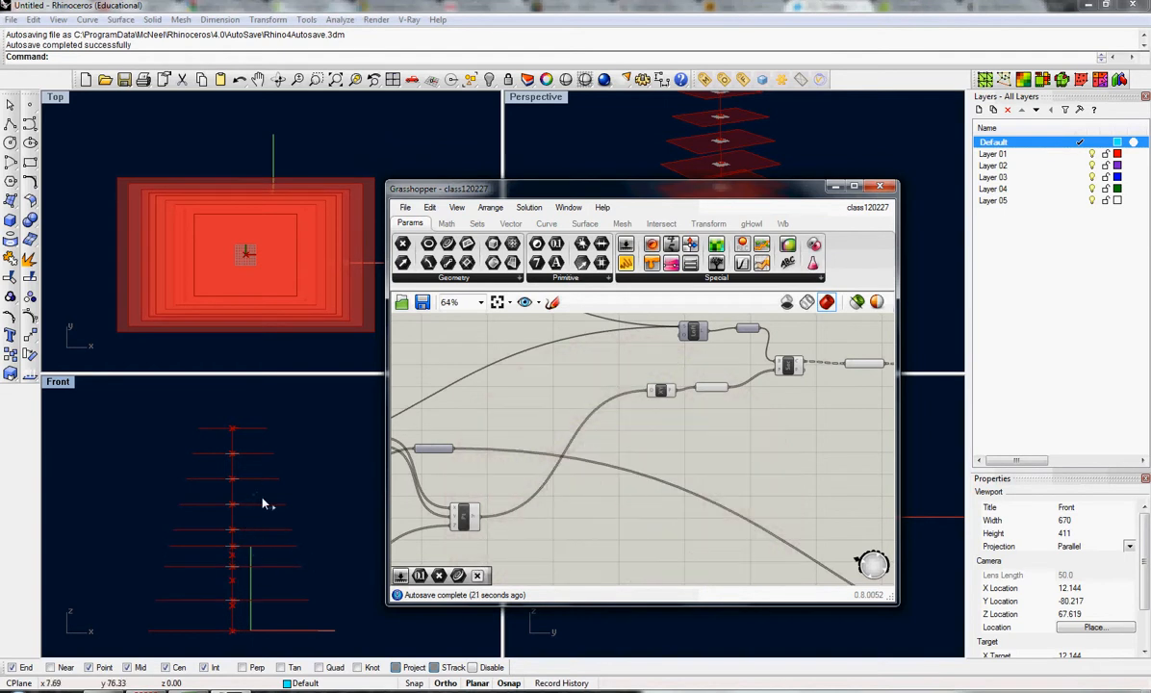
Step: In Excel, create a copy of the Tower2 sheet and place it before Sheet2 in Book2
key(alt+Tab)
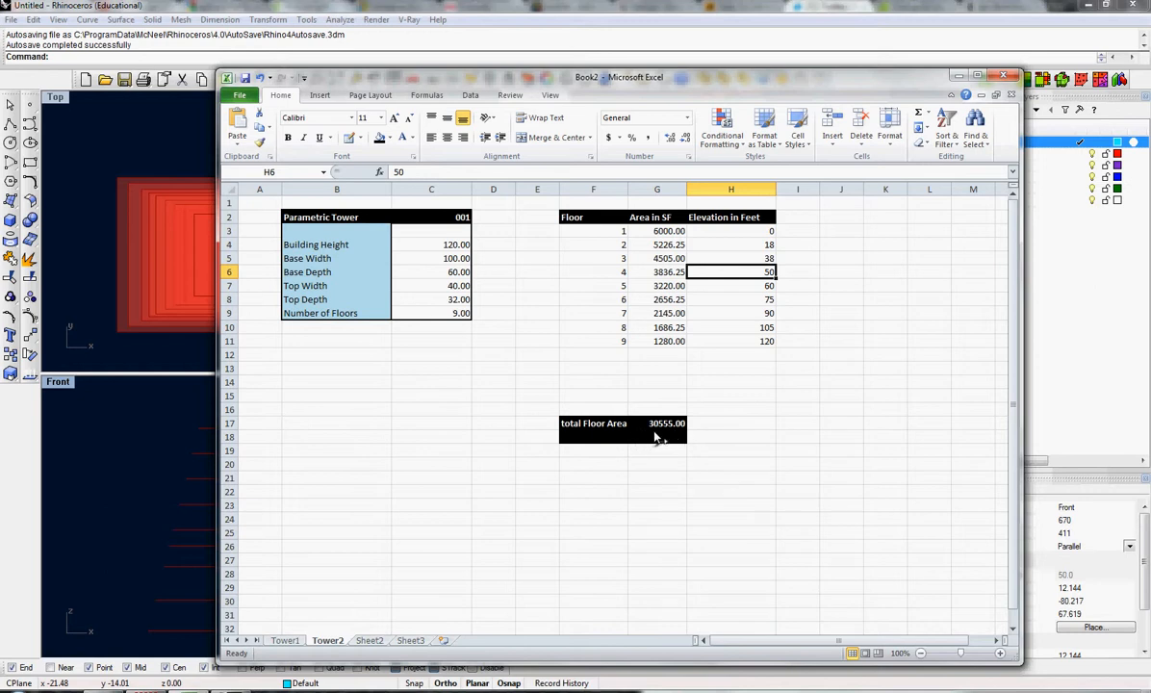
right_click(332, 643)
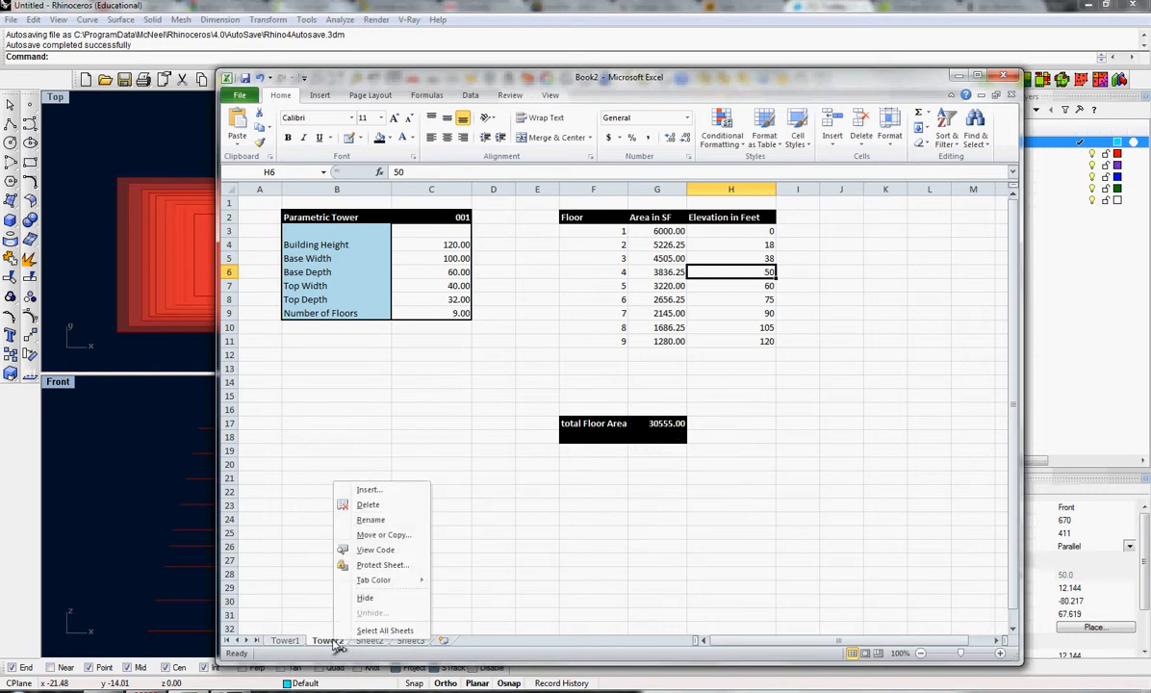
click(374, 536)
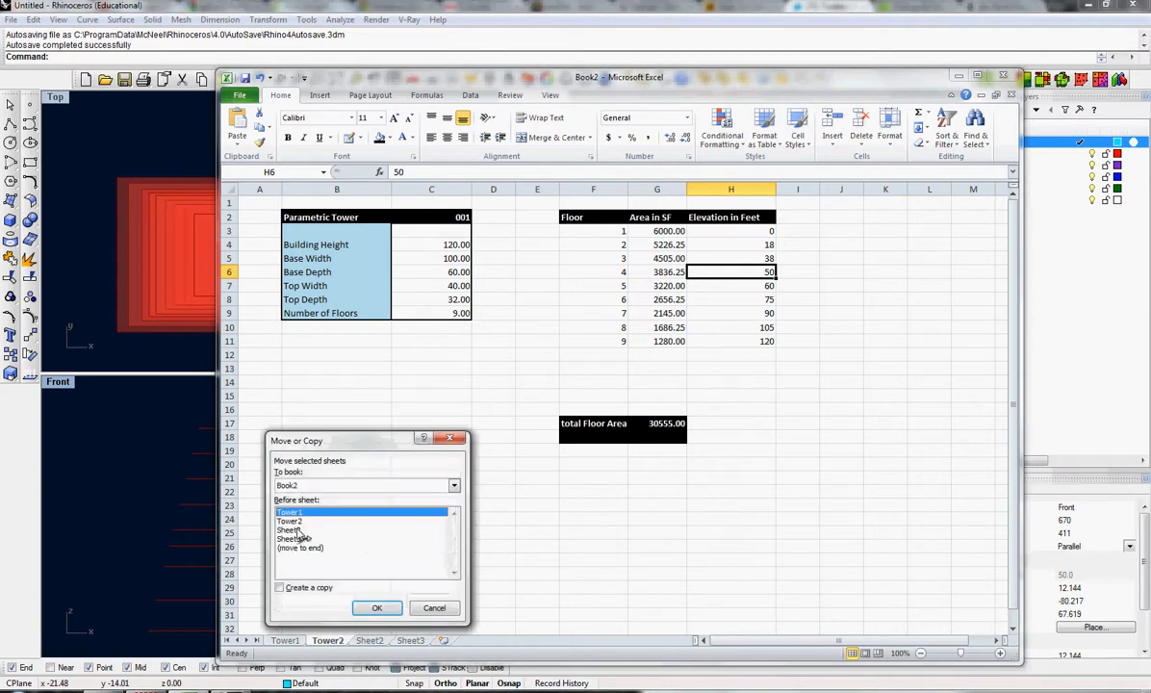
click(288, 530)
click(279, 587)
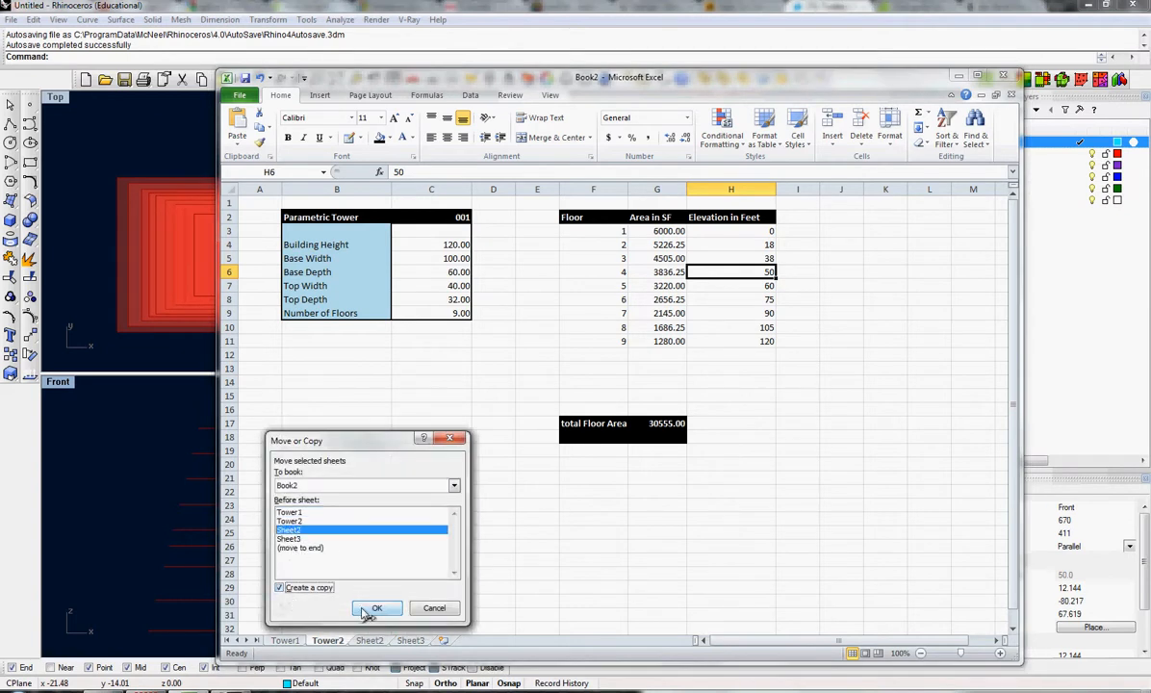
click(376, 607)
Step: Rename the copied sheet as Tower3
right_click(370, 640)
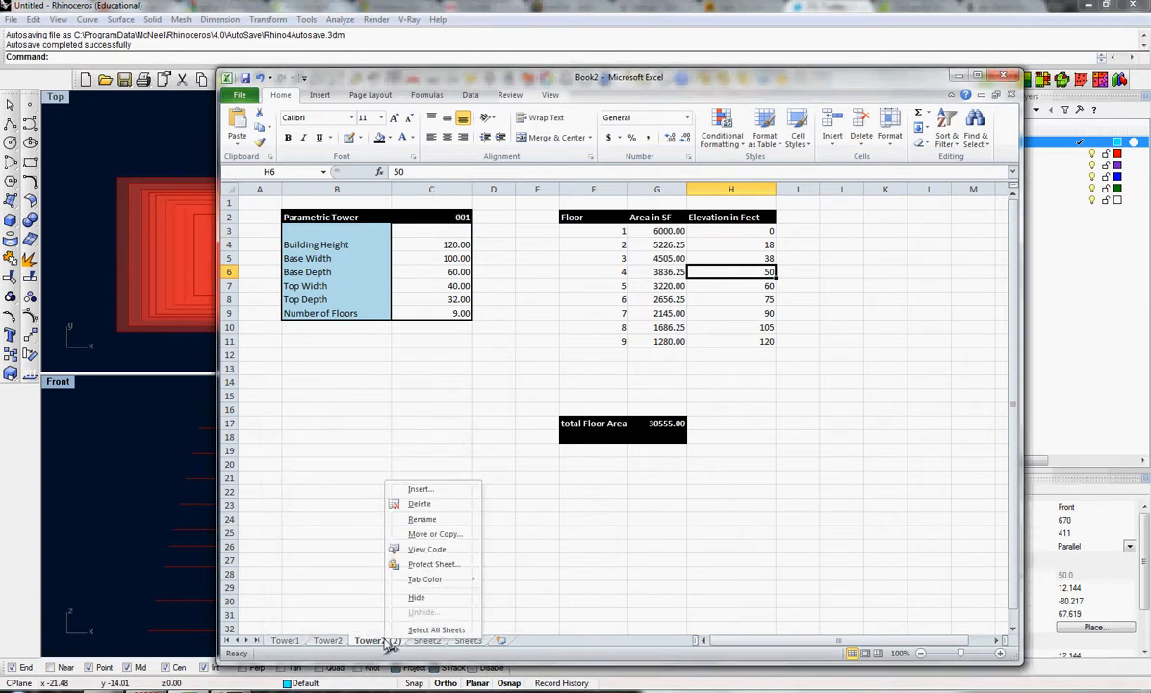
click(424, 519)
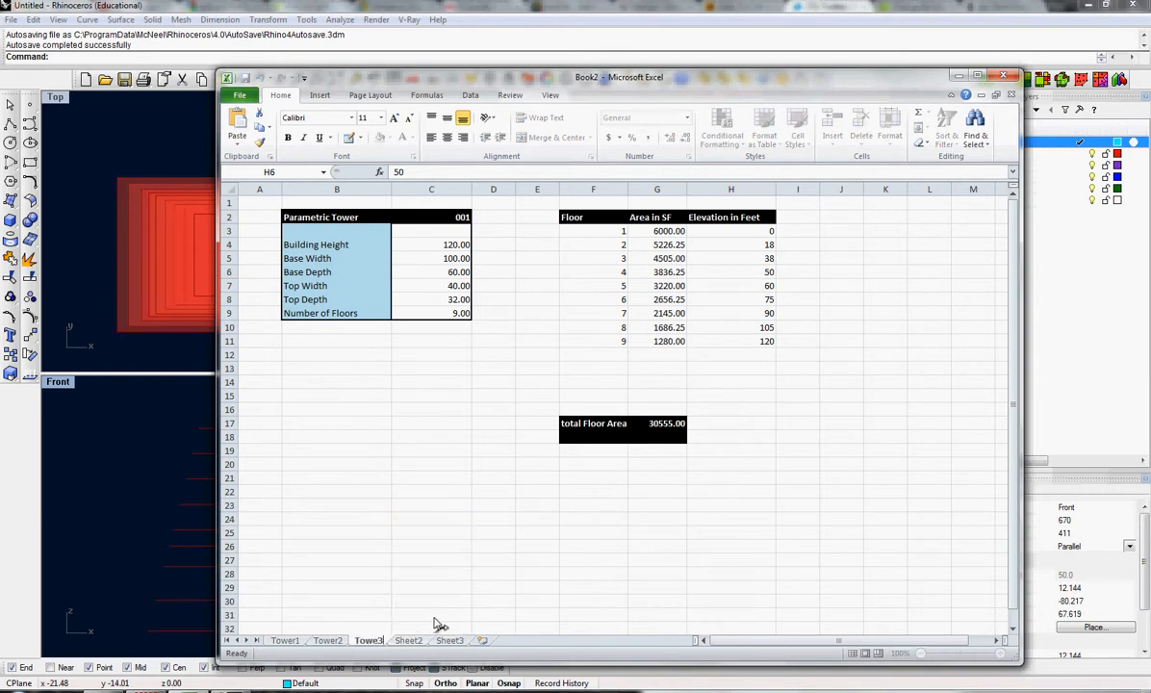
text(Tower3)
key(Return)
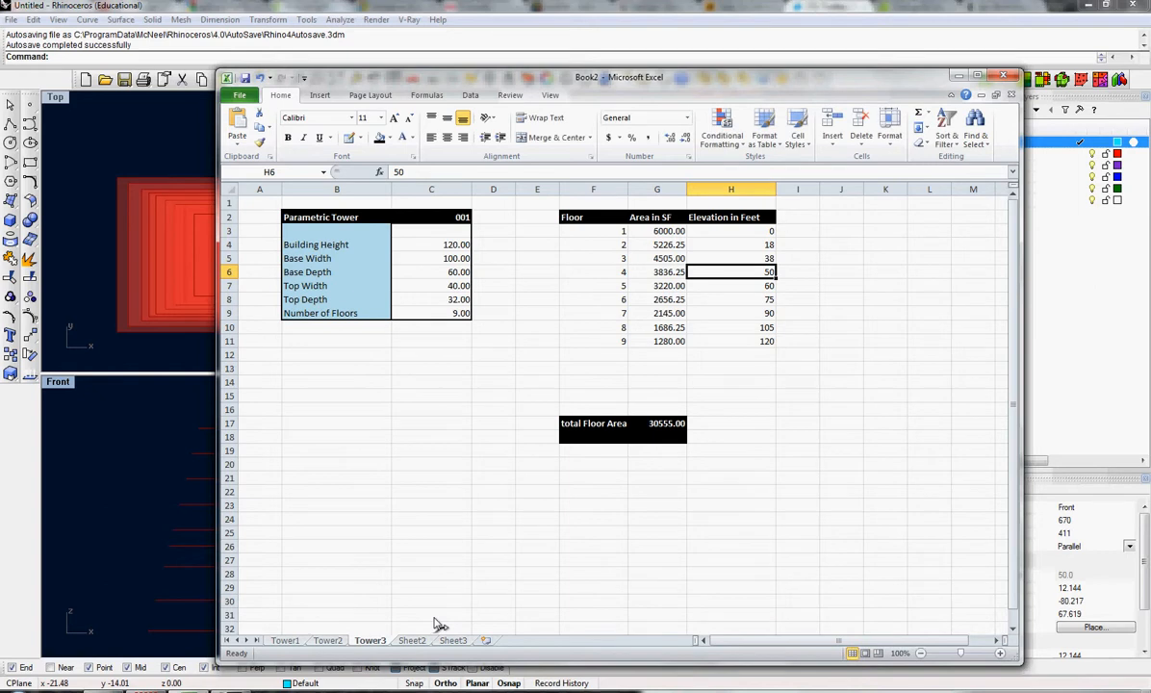
Step: In the Tower3 sheet, set the elevations of floors 2, 3 and 4 to 15, 30 and 45 feet
click(772, 247)
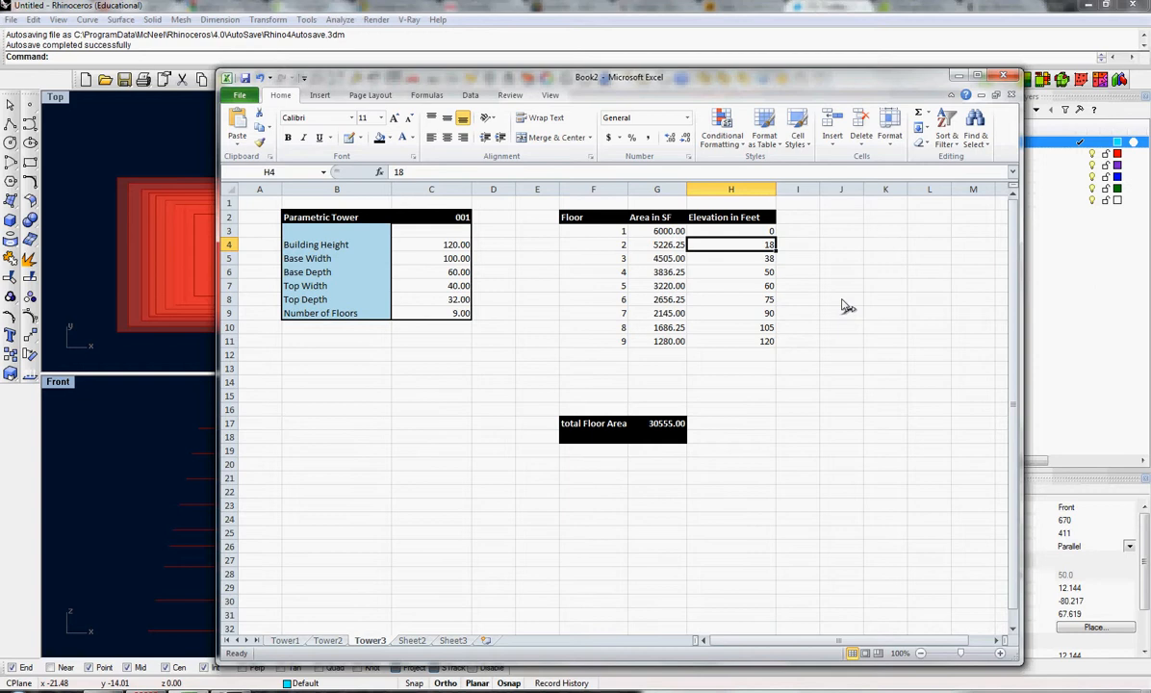
text(1)
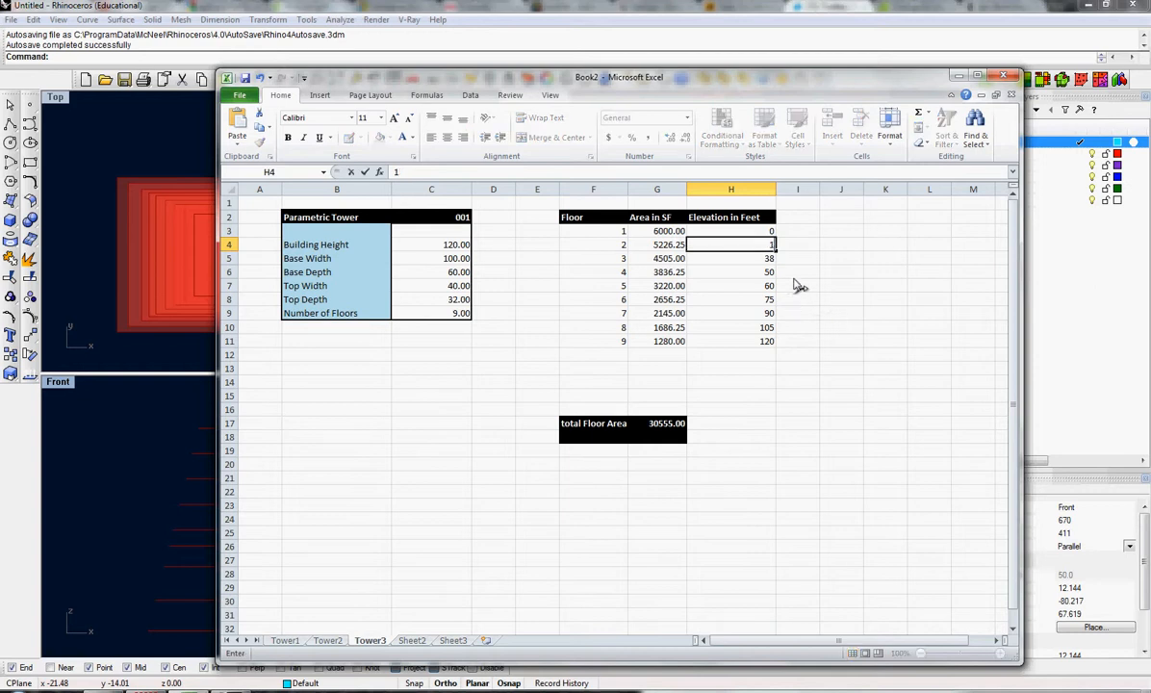
key(Return)
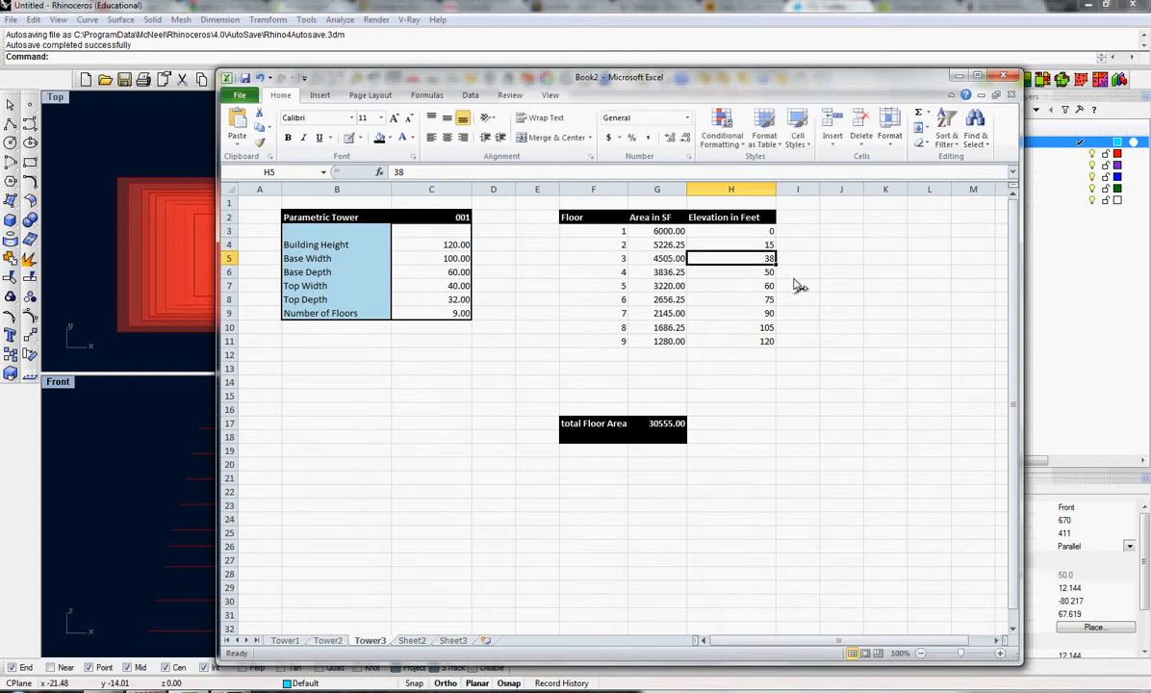
text(3)
key(Return)
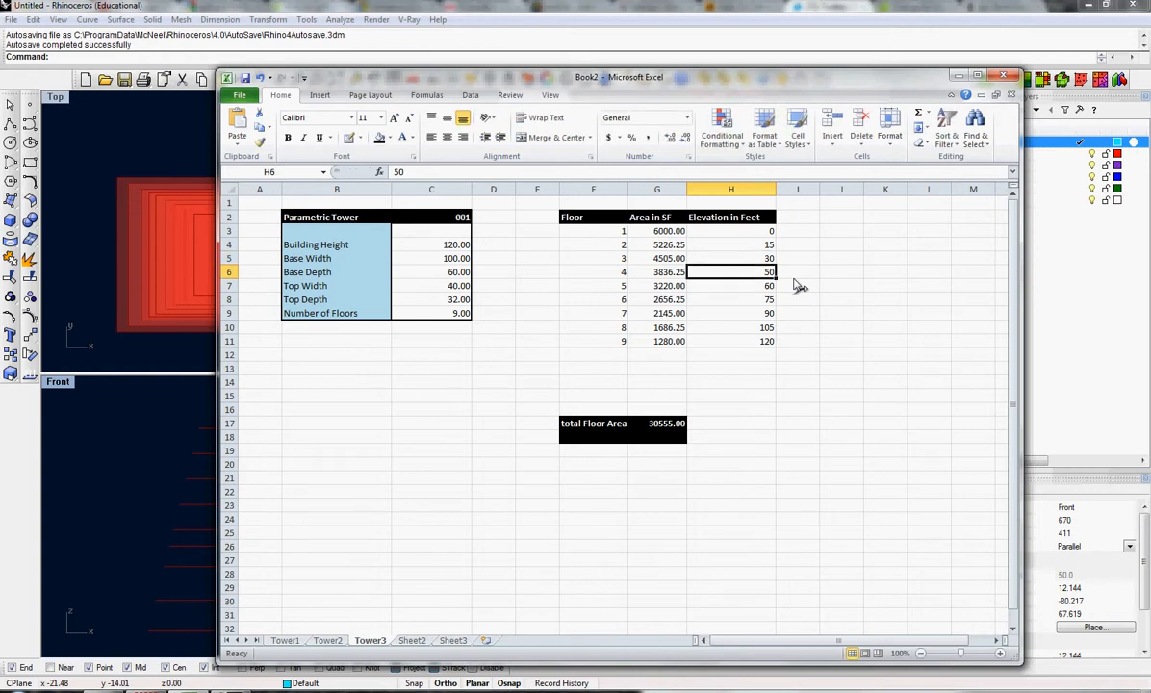
text(45)
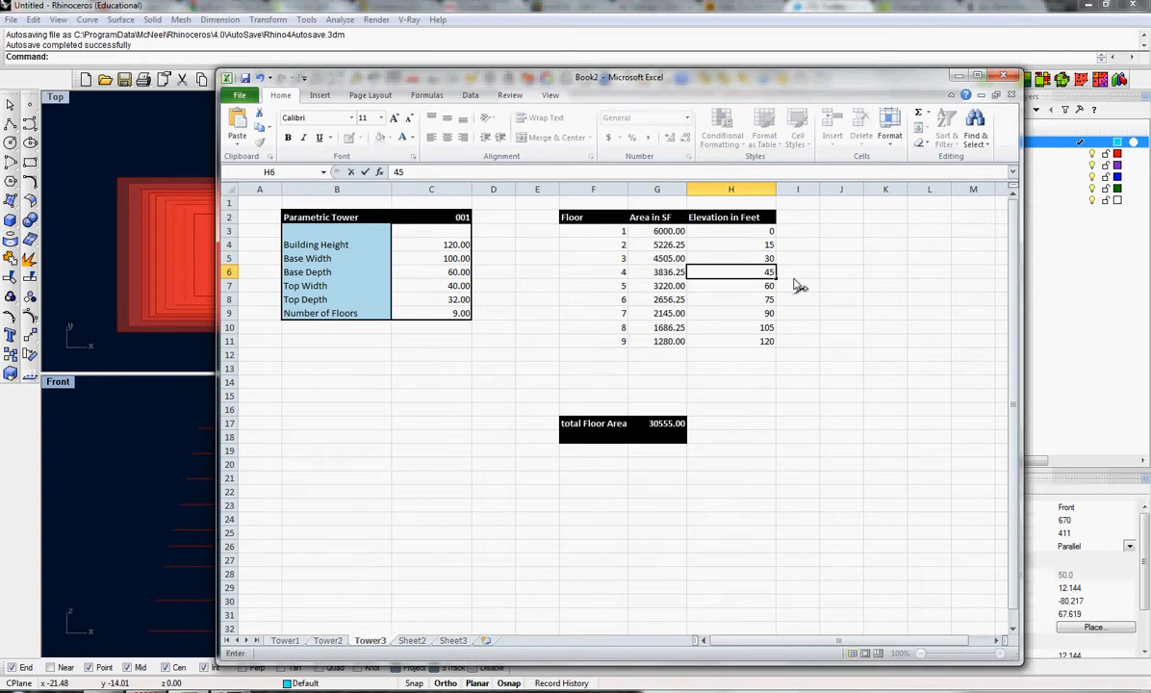
key(Return)
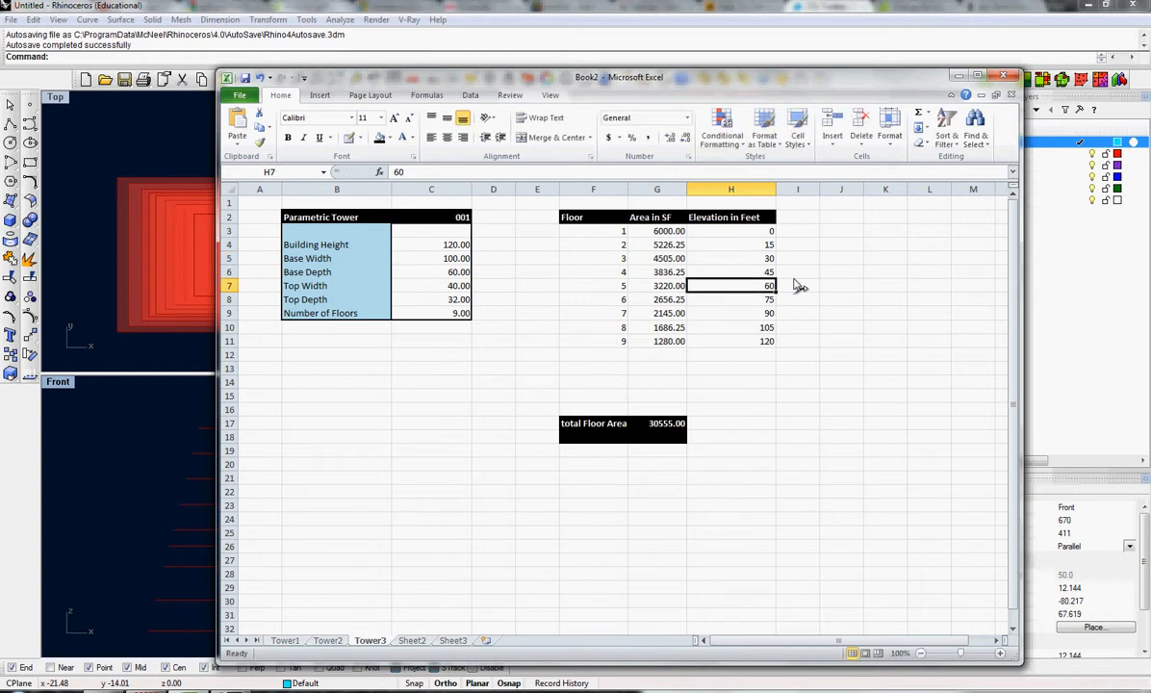
Step: Return to Grasshopper and recompute the definition to rebuild the floors from the Tower3 elevations
click(134, 470)
right_drag(656, 537, 622, 520)
middle_click(603, 514)
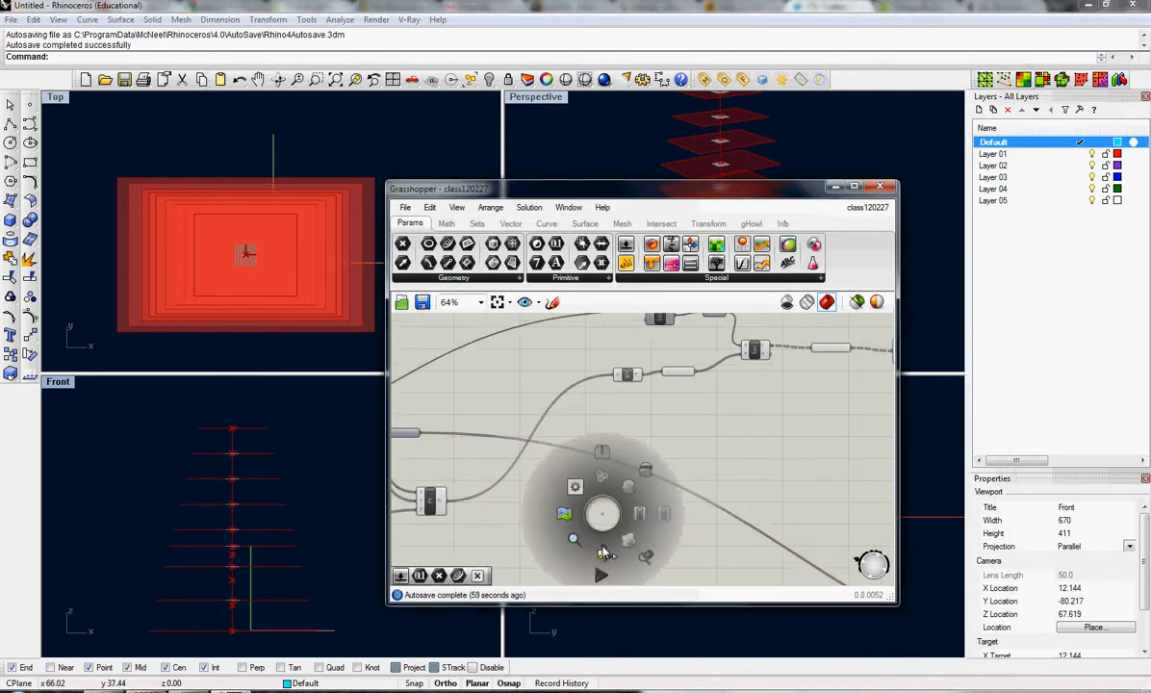
click(601, 577)
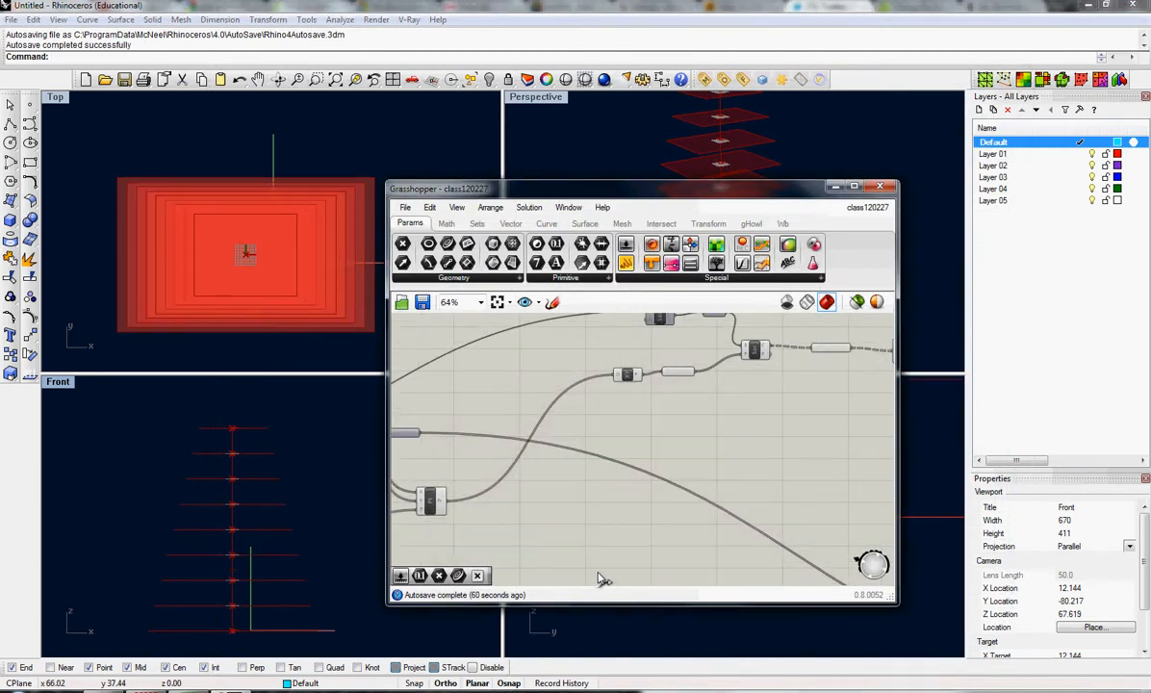
Step: Locate and select the Boolean toggle above the Row and Col inputs that controls writing the floor areas to Excel
scroll(606, 503, down, 10)
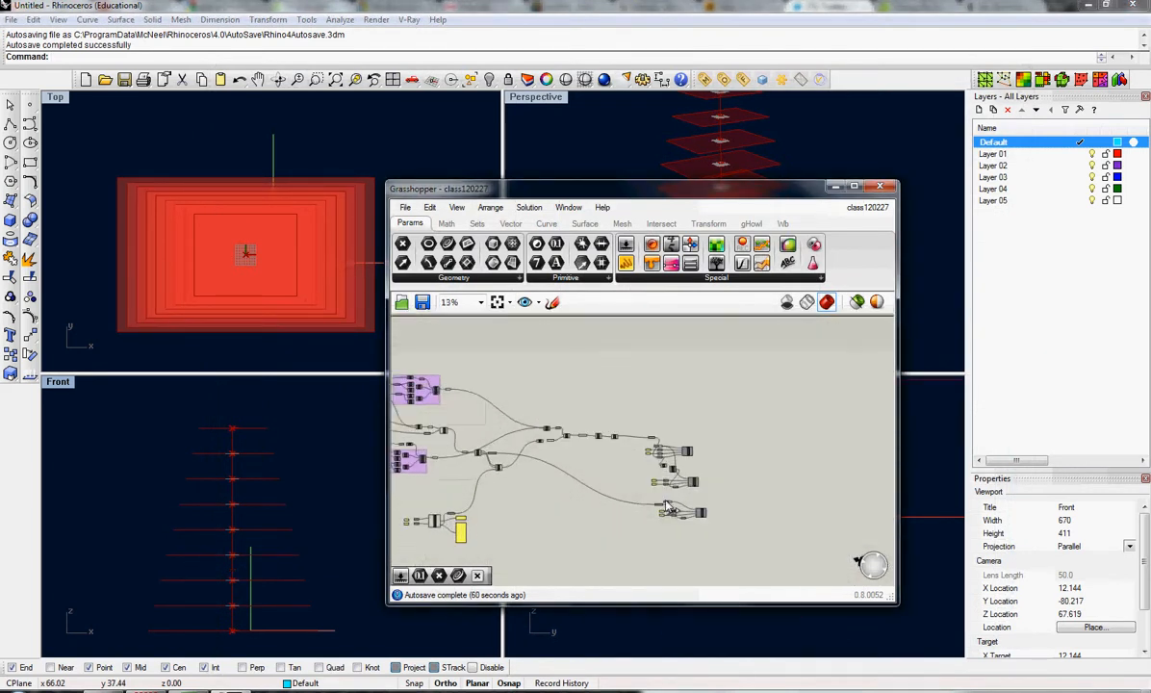
scroll(666, 509, up, 10)
click(671, 408)
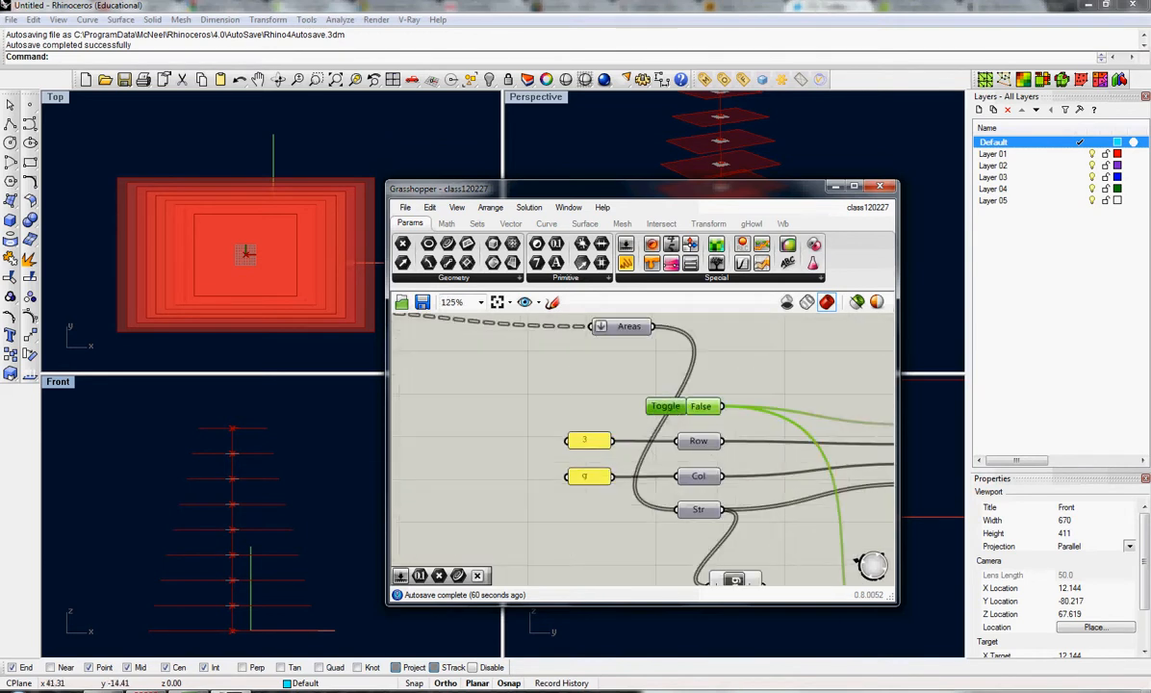
Step: Switch to Excel and open the Tower2 sheet to review its floor elevations and areas
key(alt+Tab)
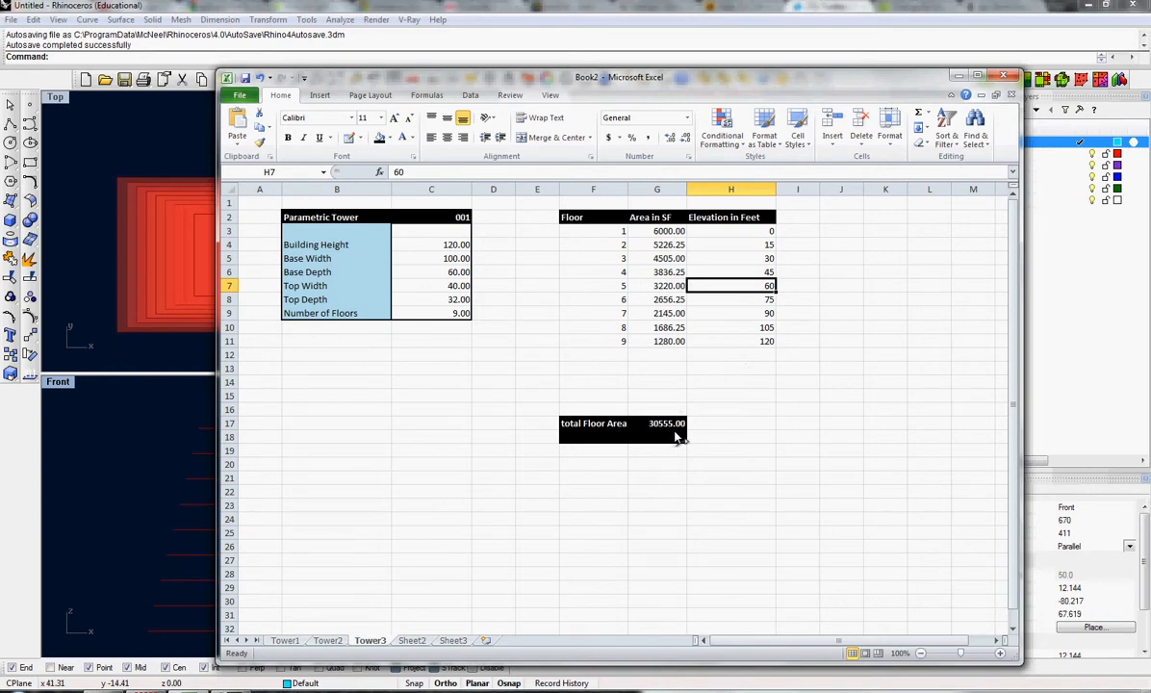
click(328, 640)
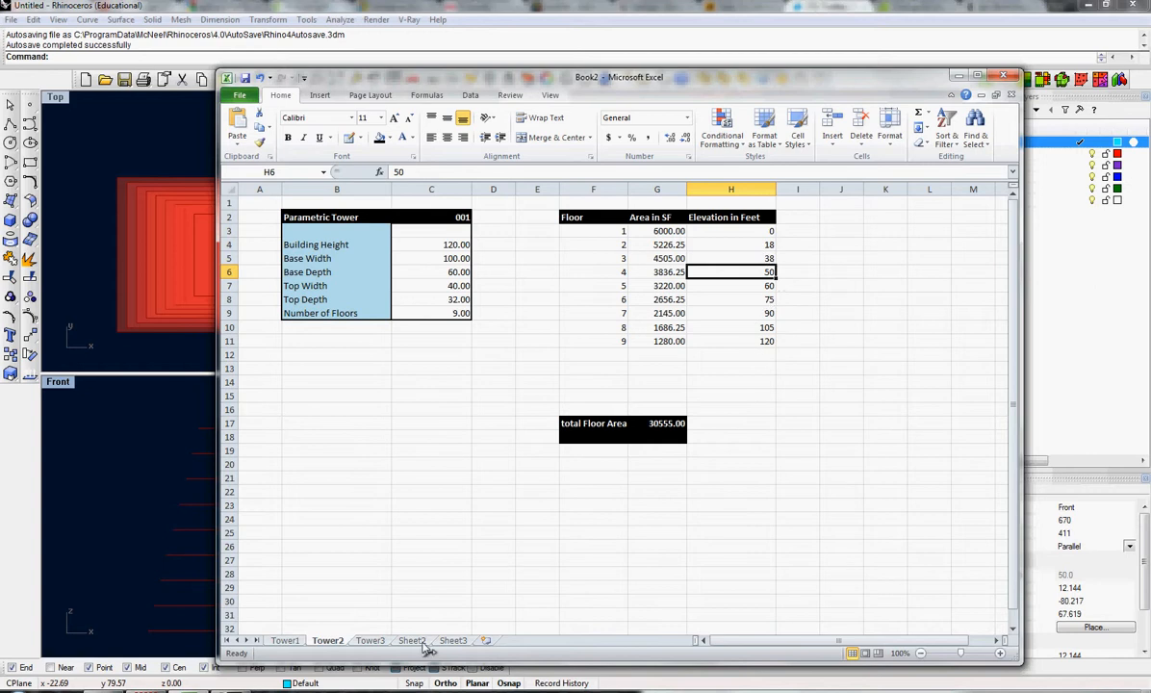
Step: Make Tower2 the active Excel sheet, return to Grasshopper and recompute the definition to rebuild the floors from the Tower2 elevations
click(370, 643)
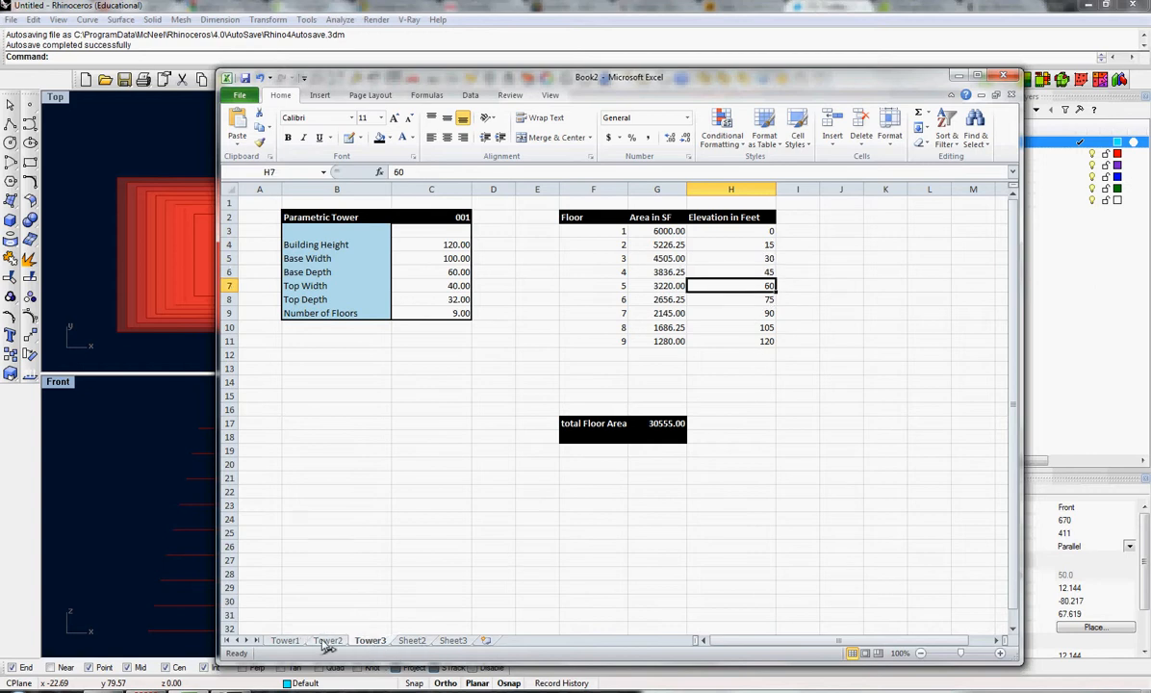
click(326, 643)
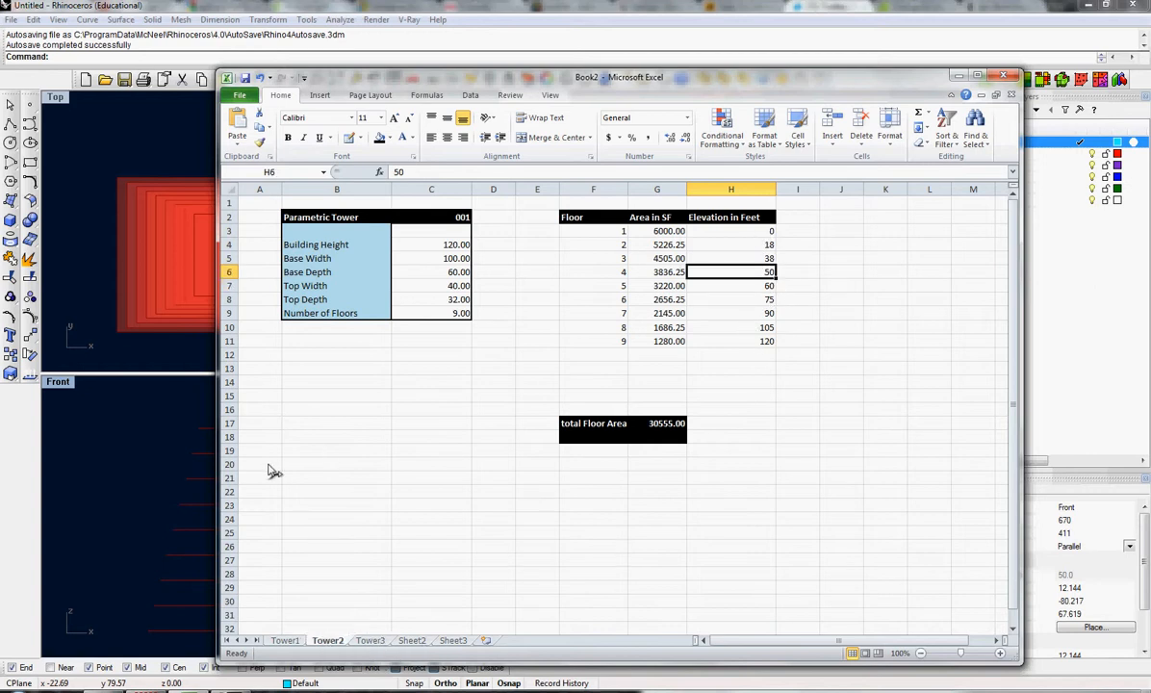
click(131, 452)
right_drag(528, 429, 540, 454)
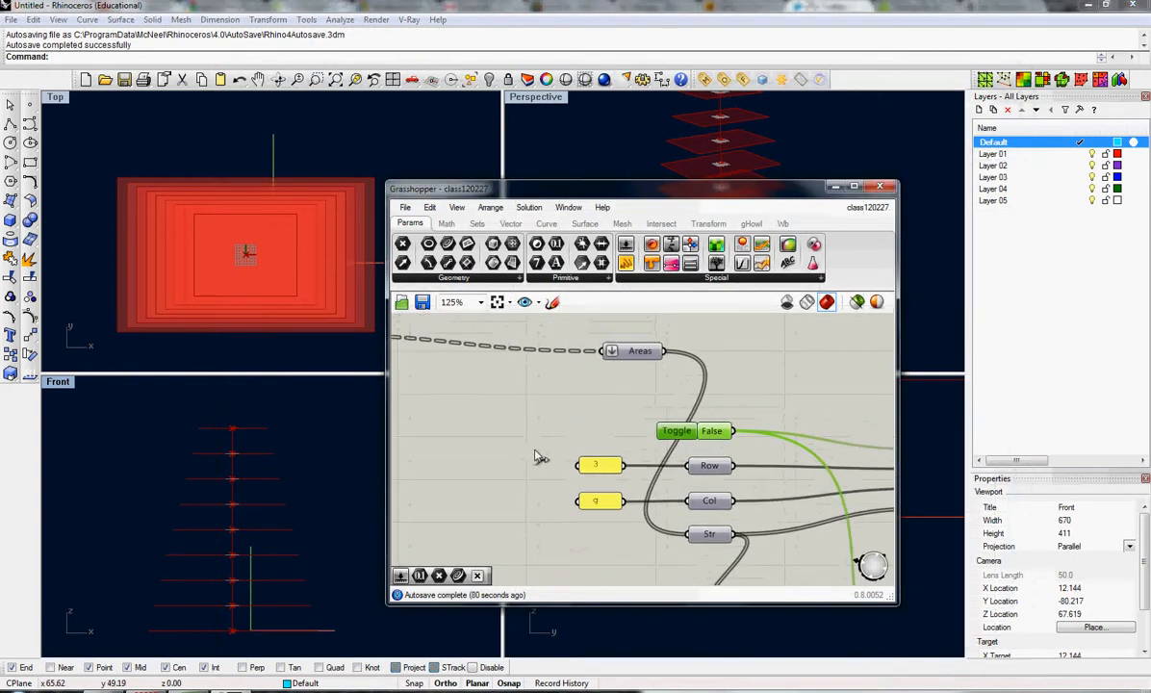
middle_click(504, 438)
click(502, 499)
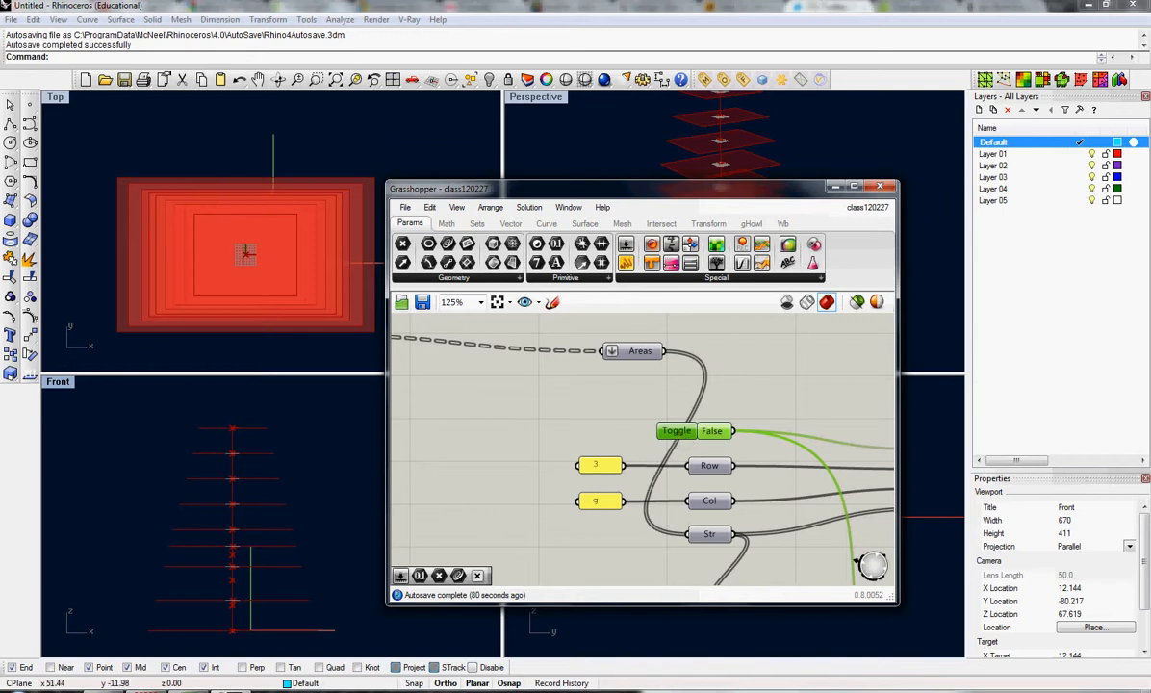
Step: Switch to Excel and compare the floor areas and total floor area on the Tower2 and Tower3 sheets
key(alt+Tab)
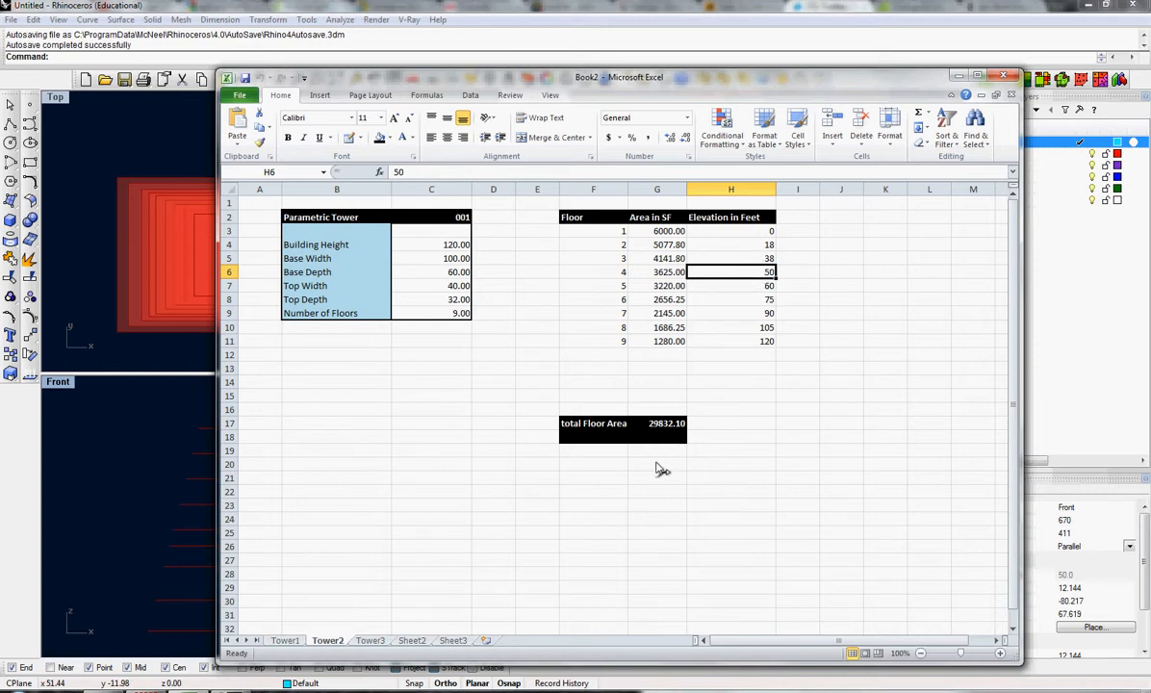
click(372, 641)
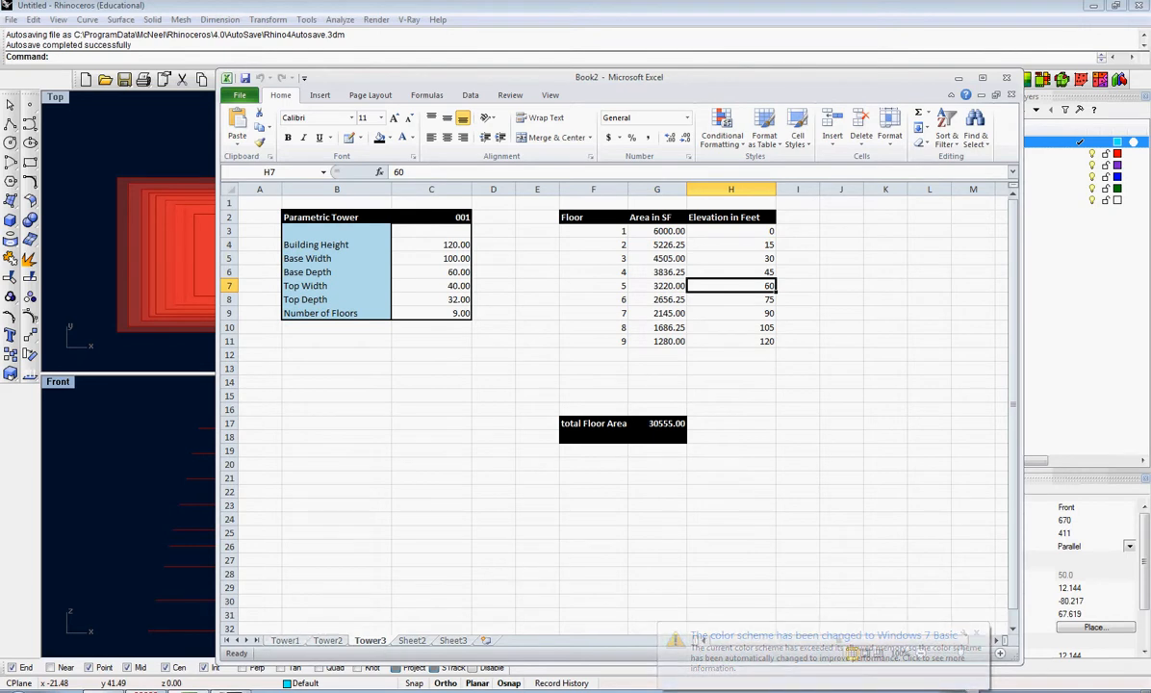
right_click(1017, 691)
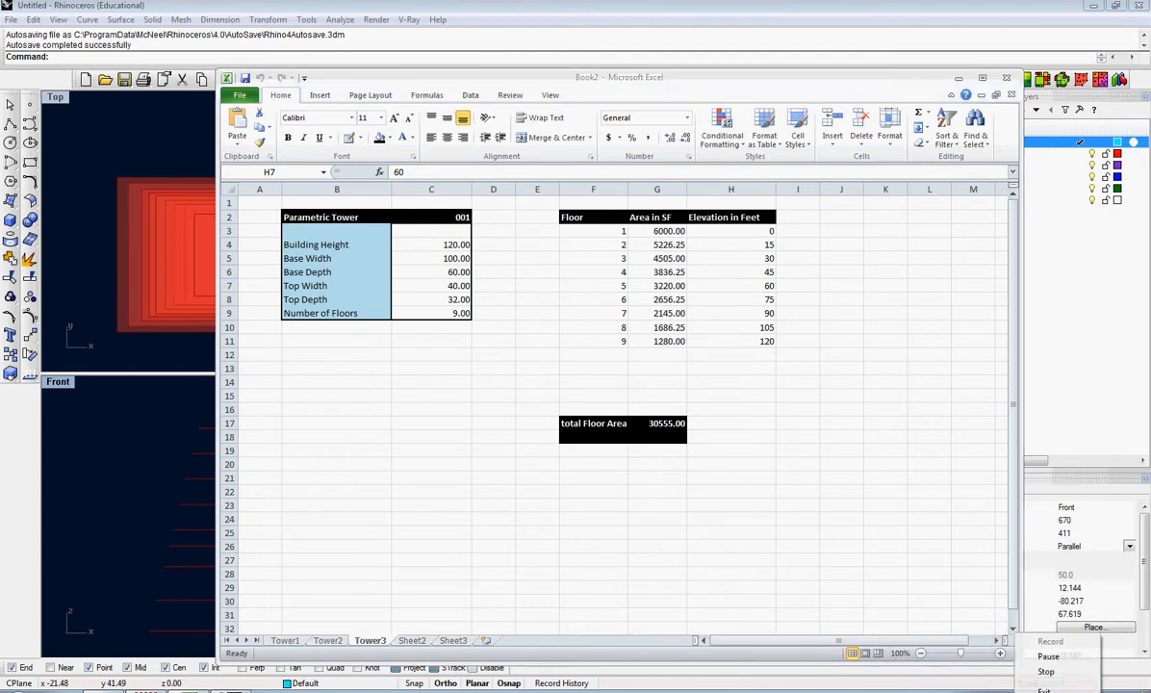